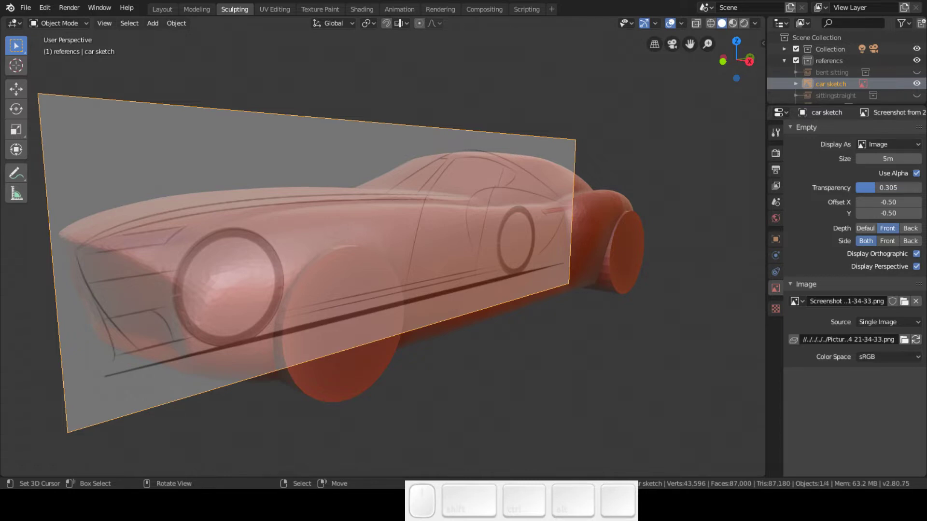
Step: Compare the car body's overall profile with the car sketch in perspective and right orthographic views
middle_drag(567, 148, 490, 178)
key(KP_3)
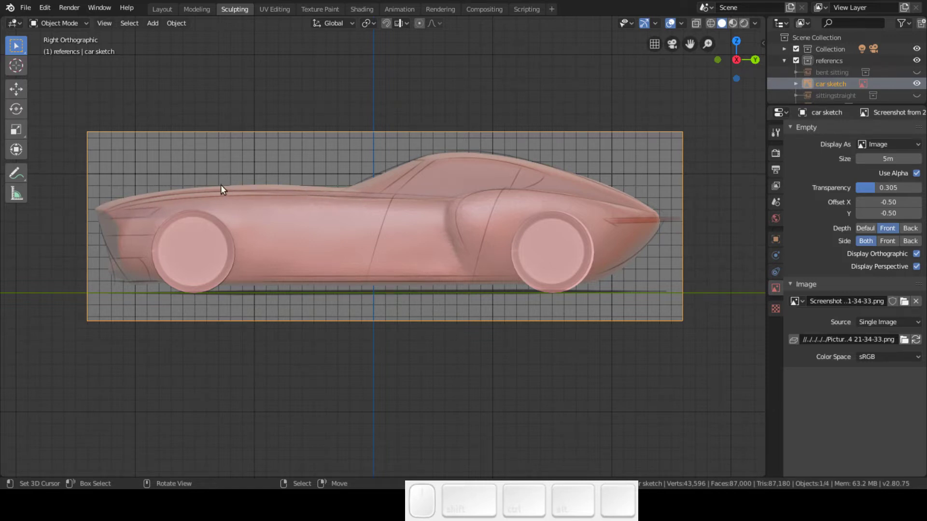
mouse_move(262, 193)
middle_down()
mouse_move(265, 168)
mouse_move(261, 181)
middle_up()
key(KP_3)
mouse_move(306, 242)
shift+middle_down()
mouse_move(311, 166)
mouse_move(311, 204)
mouse_move(421, 263)
shift+middle_up()
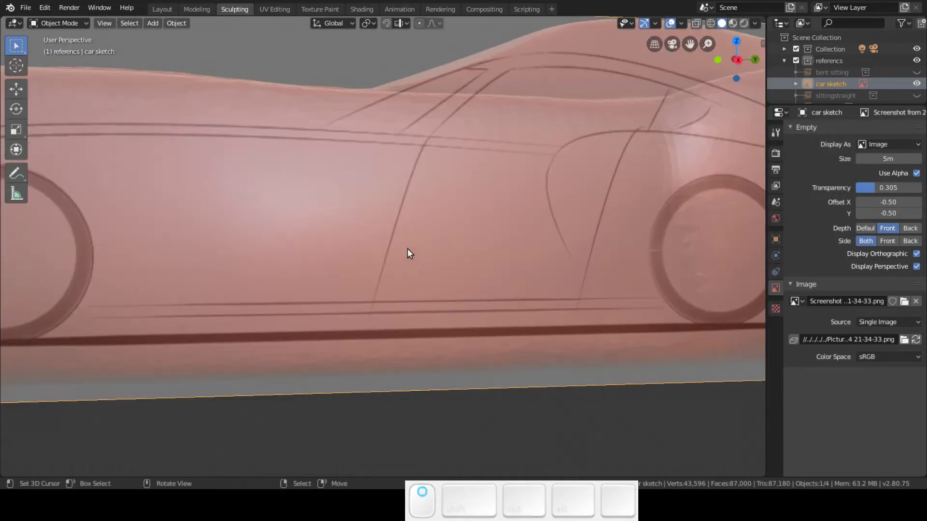
key(KP_3)
middle_drag(205, 179, 246, 184)
key(KP_3)
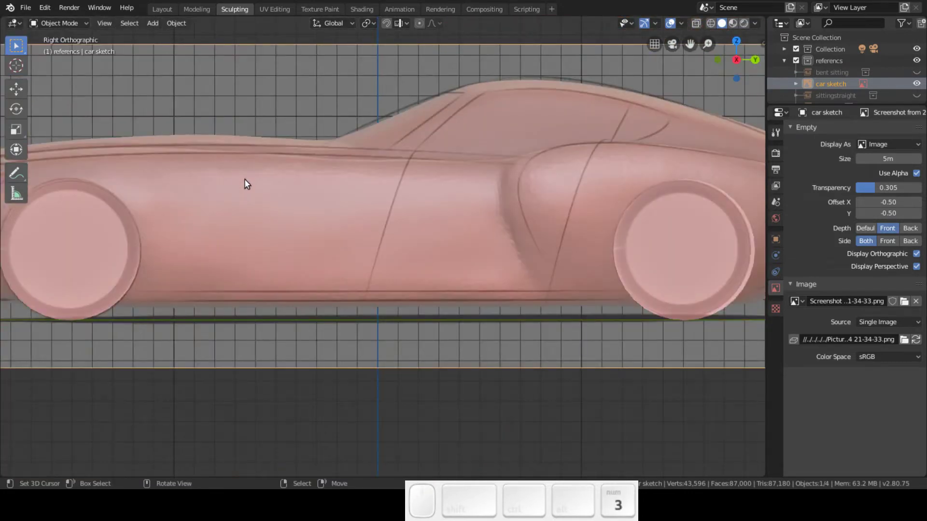
scroll(256, 186, down, 2)
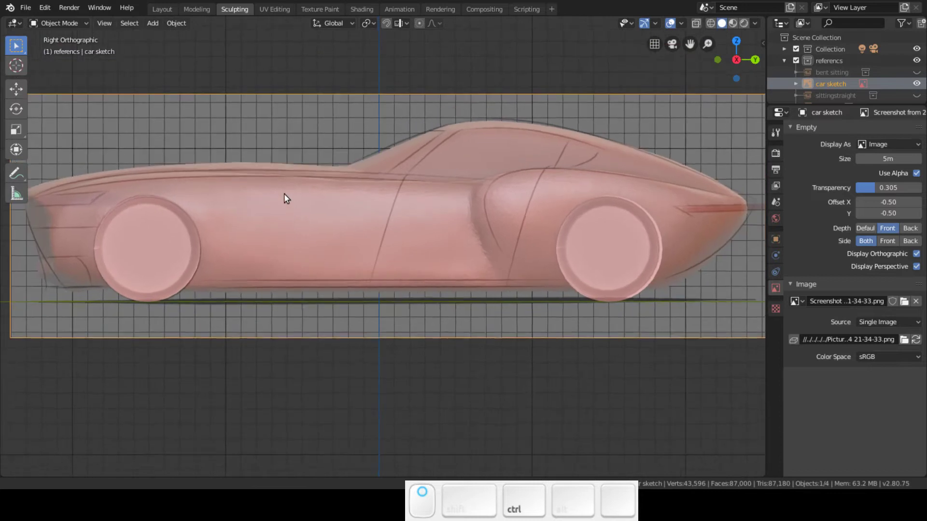
Step: Examine how the front end, hood, cabin and tail line up with the sketch lines up close
scroll(270, 179, up, 4)
scroll(250, 167, down, 2)
shift+middle_drag(335, 205, 474, 252)
scroll(444, 232, up, 1)
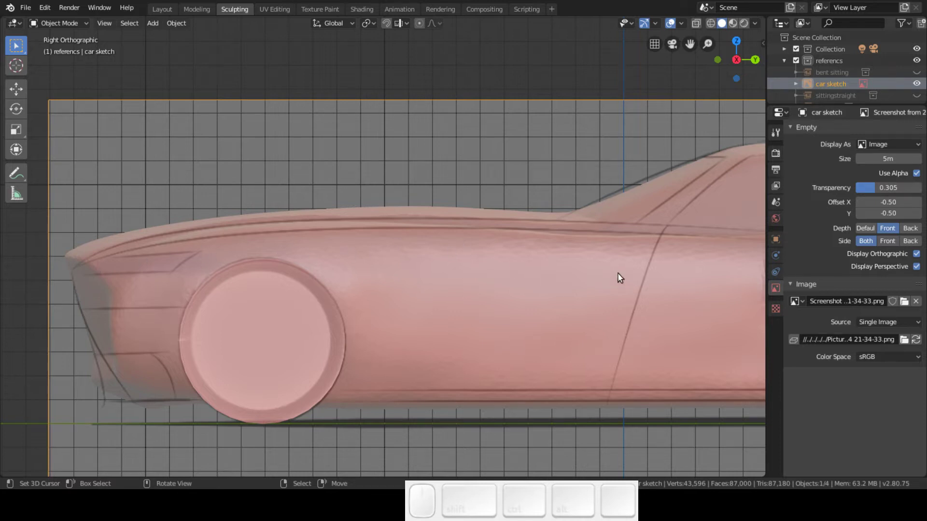
middle_drag(608, 265, 494, 239)
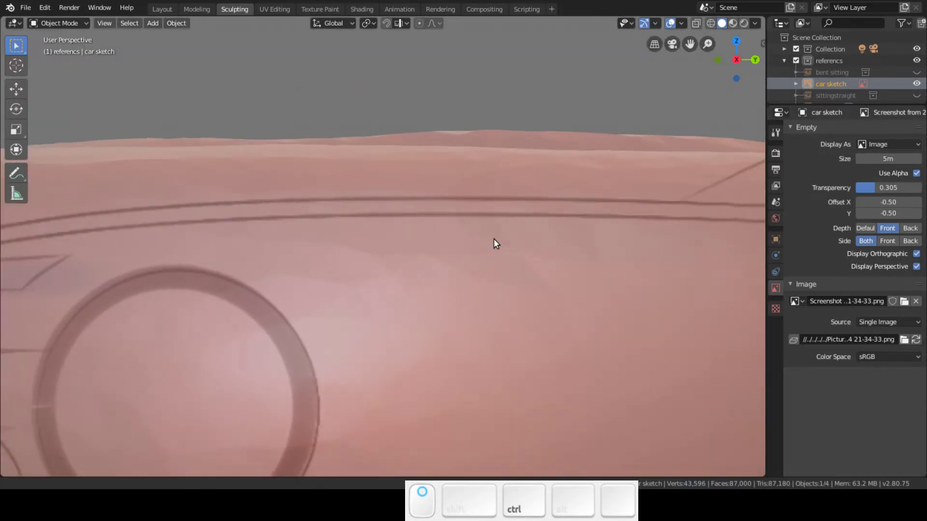
key(KP_3)
ctrl+middle_drag(691, 262, 290, 267)
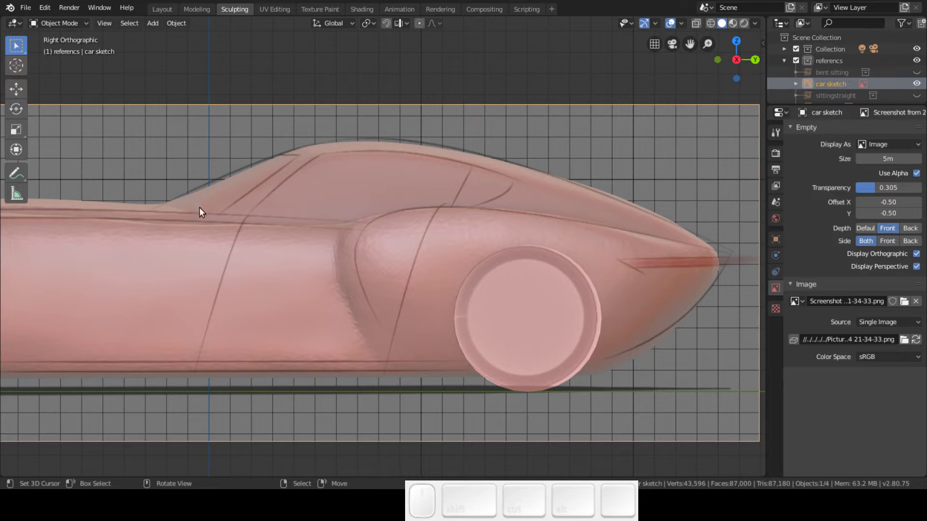
middle_drag(263, 188, 289, 216)
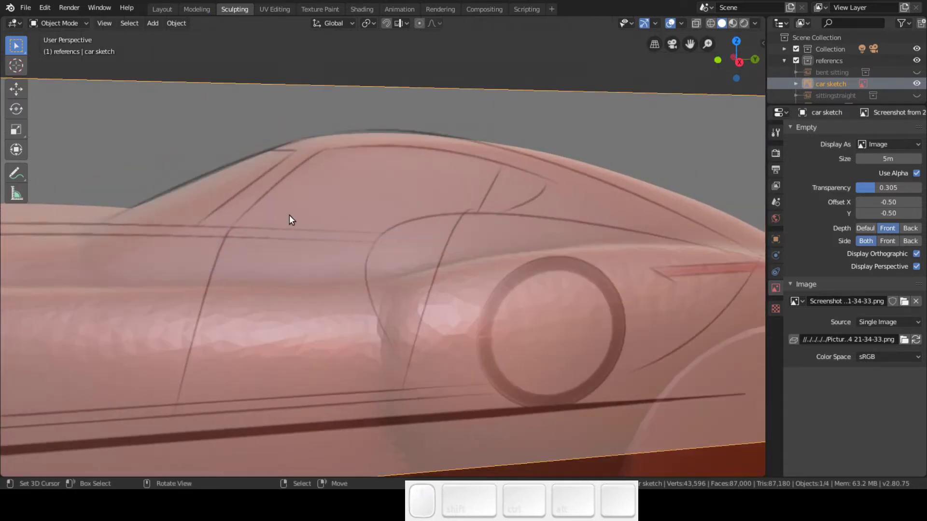
Step: Hide the car sketch reference and switch the sculpt base to Sculpt Mode
click(916, 83)
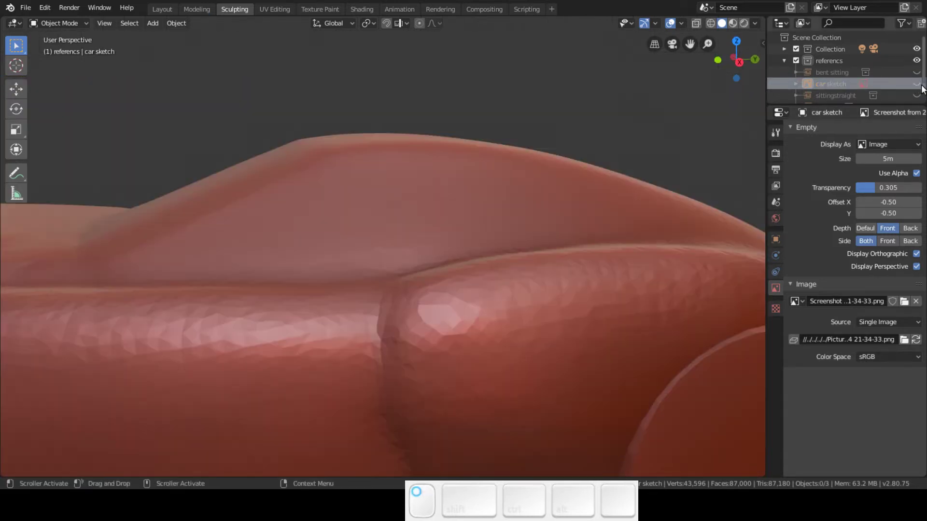
middle_drag(322, 204, 274, 243)
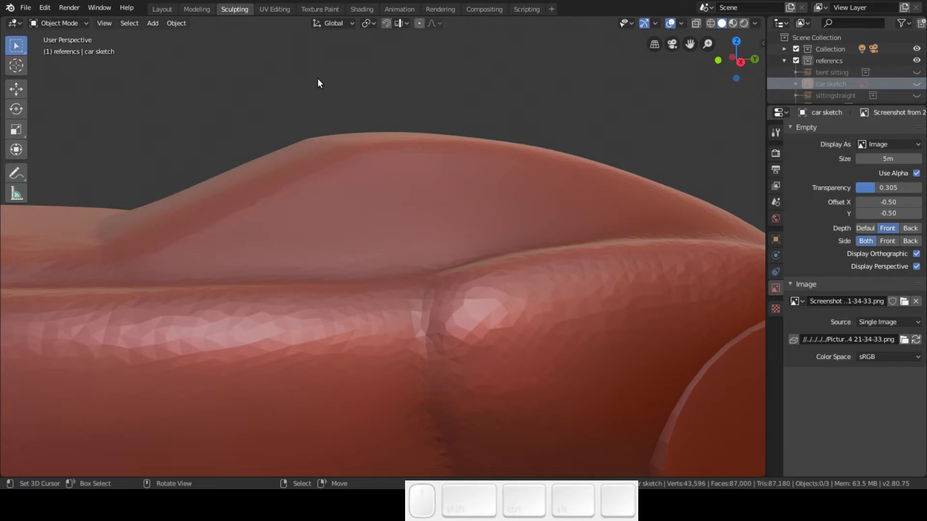
click(186, 205)
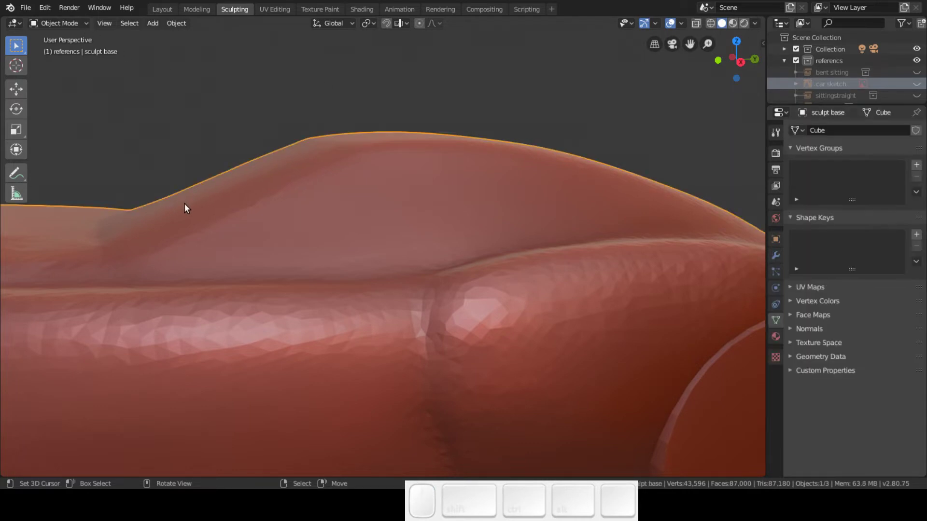
click(83, 23)
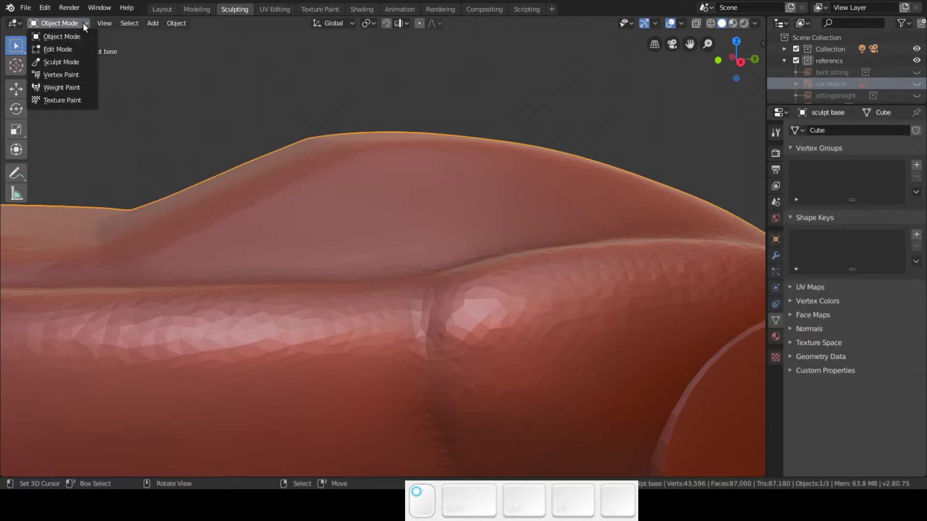
click(77, 62)
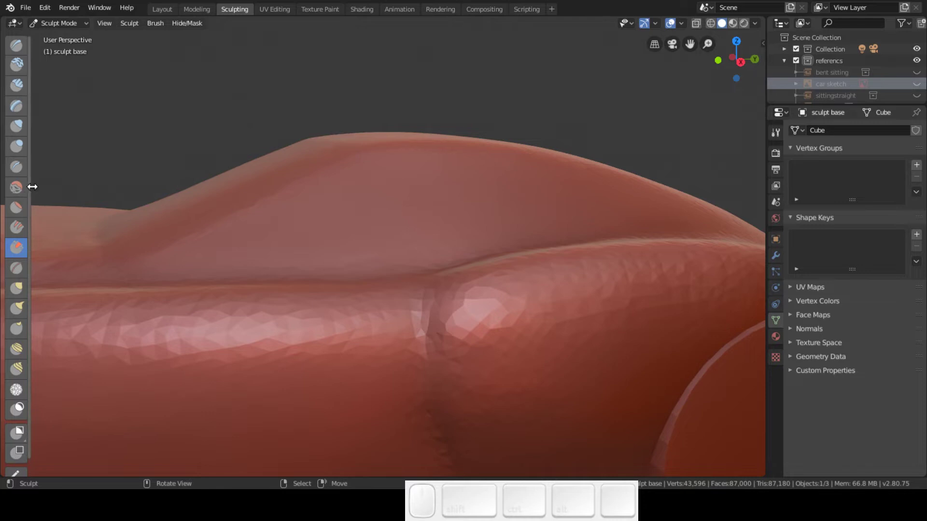
Step: Expand the brush list to two columns and set the Mask brush's stroke method to Line
drag(39, 188, 68, 191)
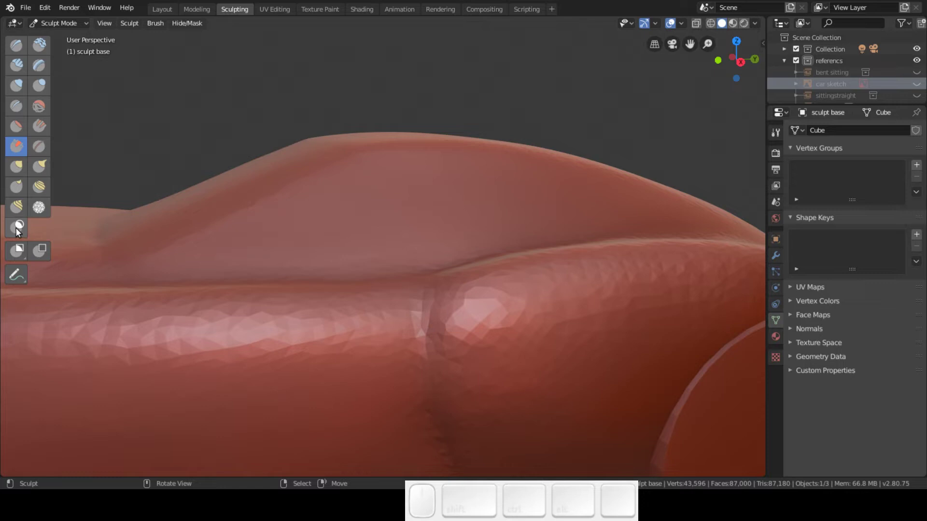
click(17, 228)
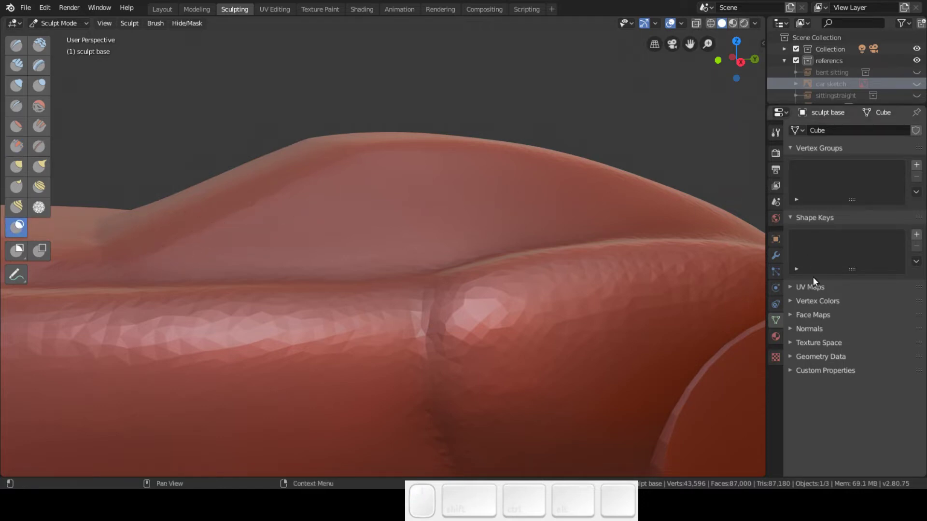
click(777, 133)
click(791, 341)
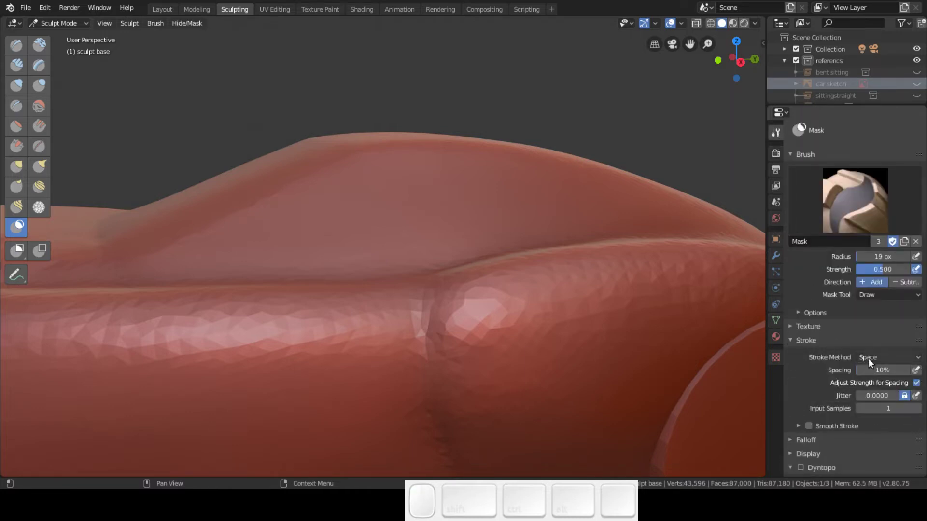
click(868, 358)
click(861, 434)
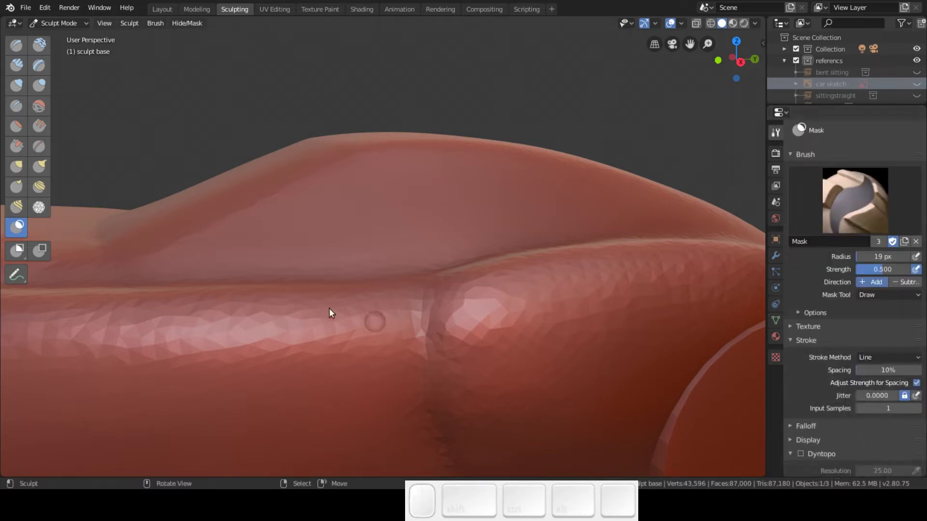
Step: Mask a straight line along the windshield pillar and a short stroke on the rear roof side, with the car sketch shown again
drag(137, 268, 349, 157)
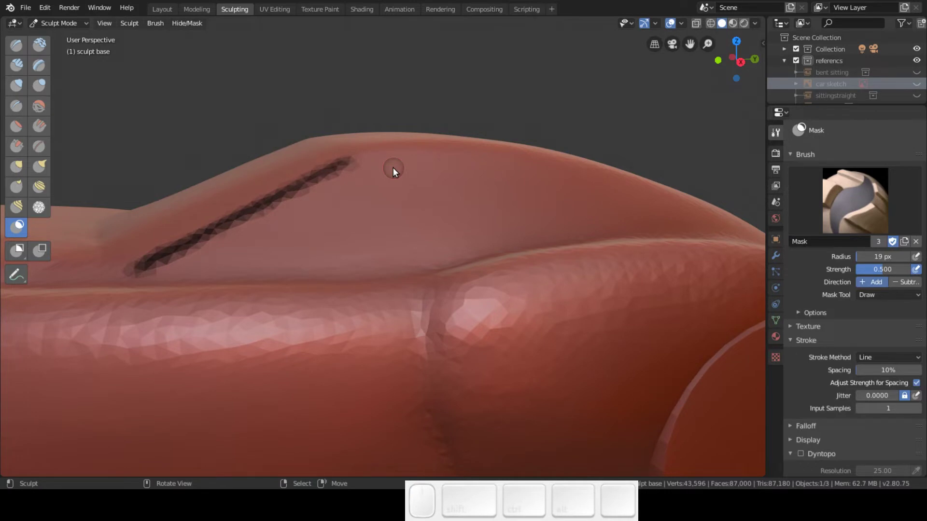
key(3)
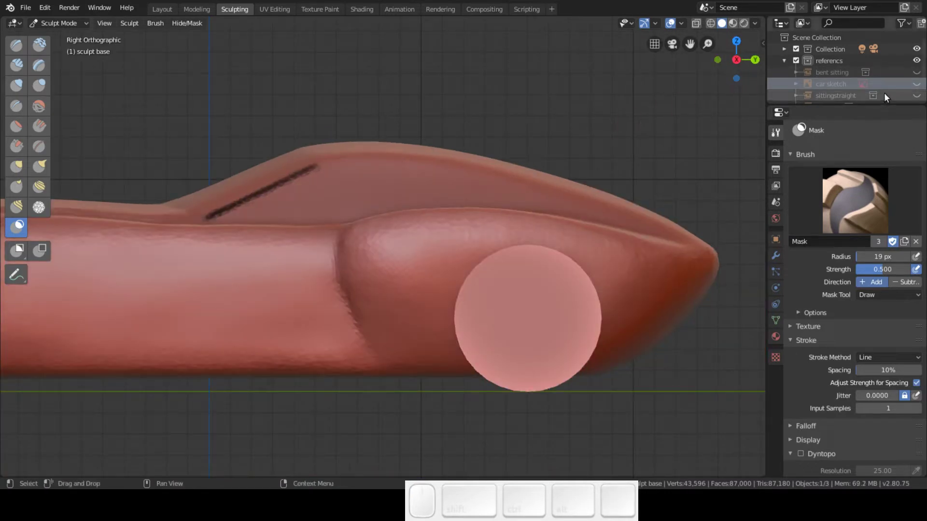
click(916, 83)
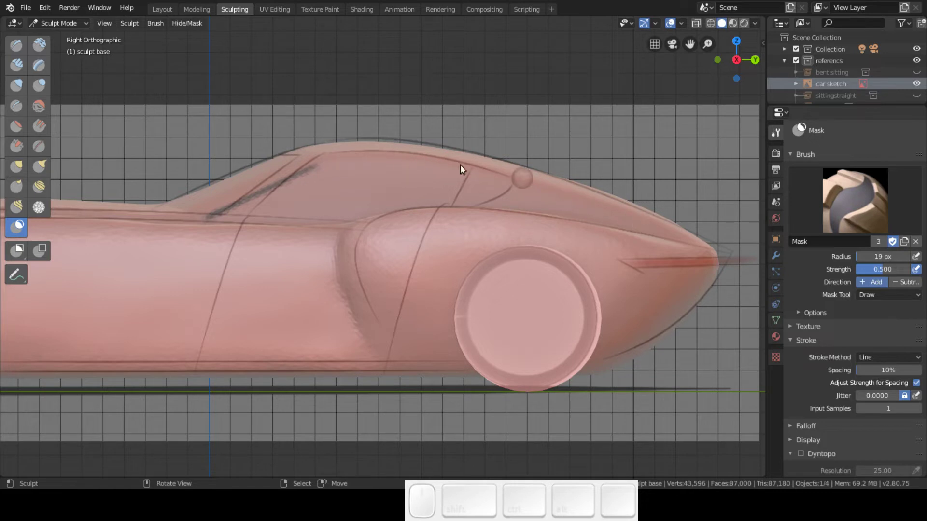
middle_drag(404, 203, 477, 253)
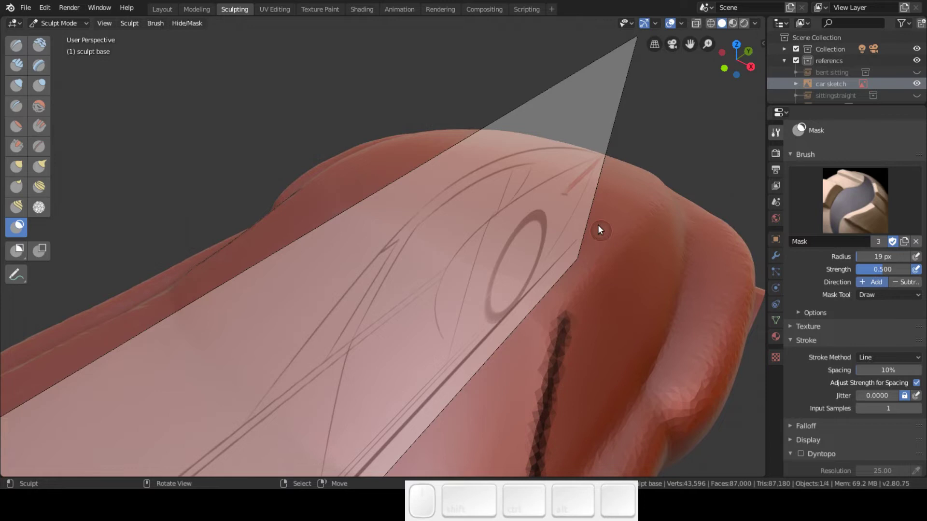
mouse_move(586, 220)
mouse_down()
mouse_move(622, 244)
mouse_move(620, 274)
mouse_up()
mouse_move(617, 284)
middle_down()
mouse_move(569, 234)
mouse_move(525, 240)
mouse_move(521, 261)
mouse_move(592, 263)
mouse_move(645, 247)
mouse_move(631, 239)
mouse_move(621, 207)
middle_up()
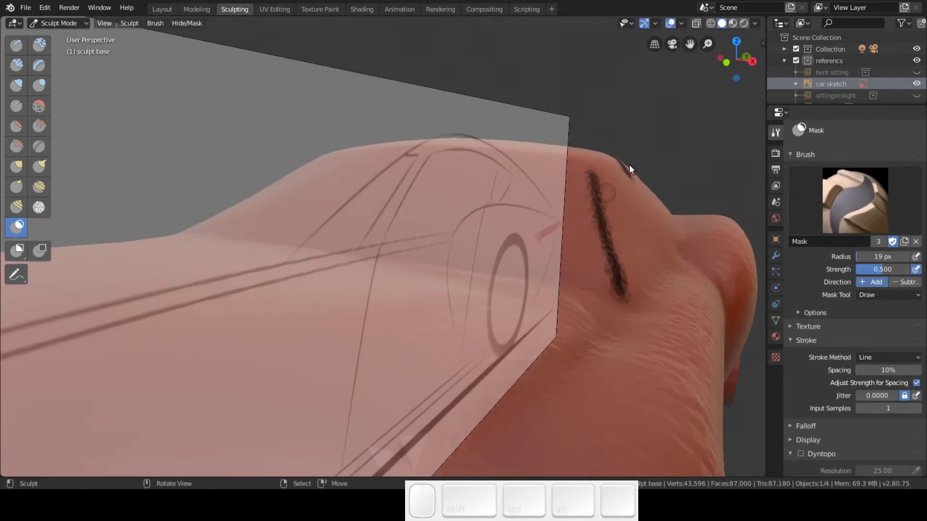
Step: Check the mask strokes against the sketch from around the car and hide the car sketch
middle_drag(621, 260, 534, 252)
mouse_move(460, 215)
middle_down()
mouse_move(429, 191)
mouse_move(433, 207)
mouse_move(471, 204)
mouse_move(480, 242)
mouse_move(461, 285)
mouse_move(439, 245)
mouse_move(527, 237)
middle_up()
mouse_move(475, 258)
ctrl+middle_down()
mouse_move(477, 236)
mouse_move(459, 347)
mouse_move(453, 329)
ctrl+middle_up()
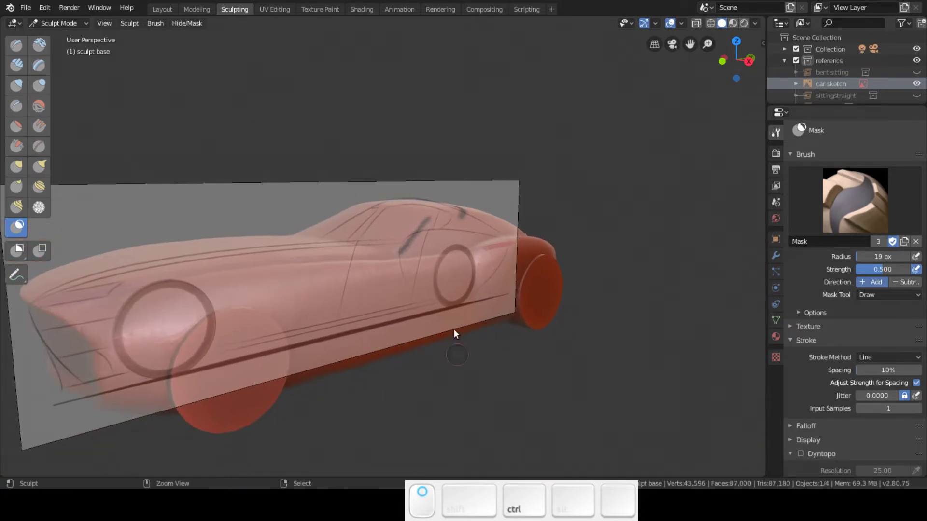
mouse_move(448, 295)
shift+middle_down()
mouse_move(504, 252)
mouse_move(497, 240)
mouse_move(323, 251)
shift+middle_up()
mouse_move(445, 246)
middle_down()
mouse_move(380, 252)
mouse_move(377, 357)
mouse_move(529, 352)
mouse_move(637, 291)
mouse_move(666, 262)
mouse_move(606, 273)
middle_up()
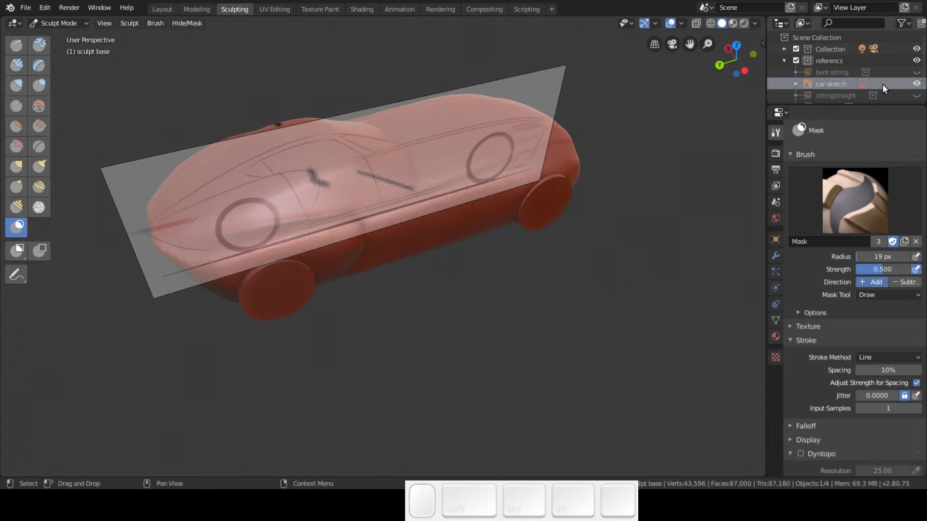
click(916, 83)
Step: Inspect the masked lines from several sides and clear the mask from the car body
middle_drag(308, 268, 343, 242)
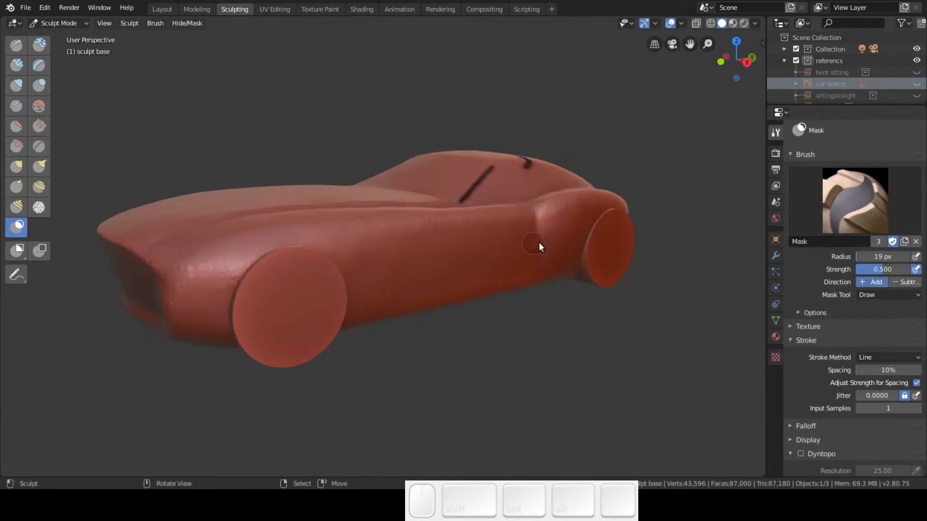
shift+middle_drag(508, 242, 506, 242)
middle_drag(478, 242, 411, 204)
middle_drag(543, 208, 418, 235)
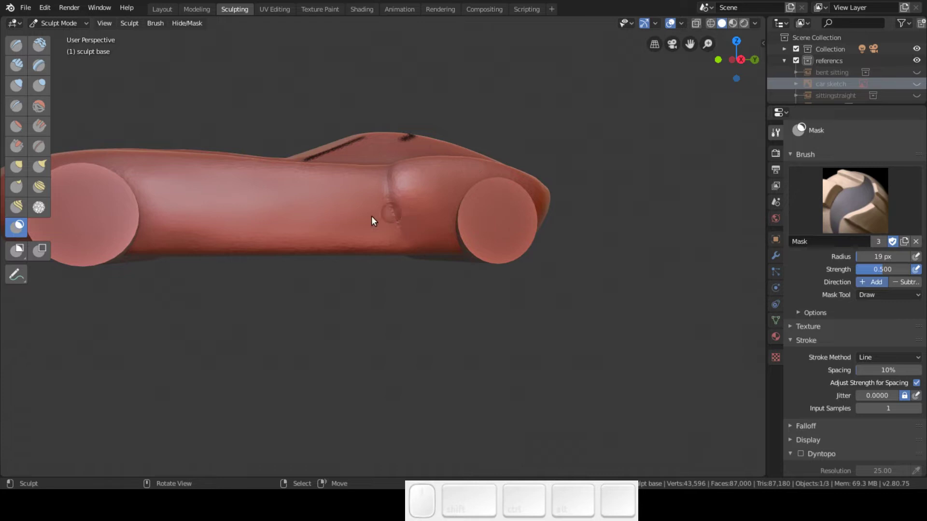
middle_drag(249, 215, 443, 245)
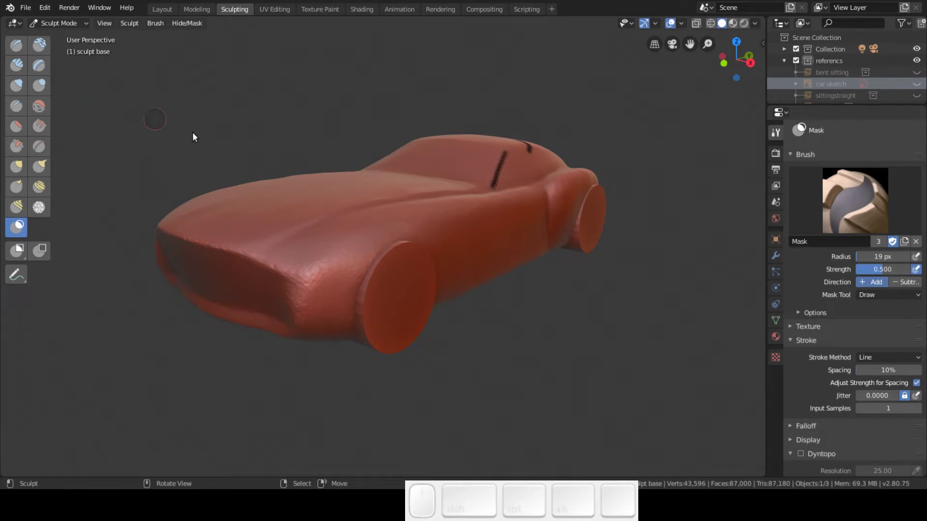
middle_drag(608, 186, 541, 246)
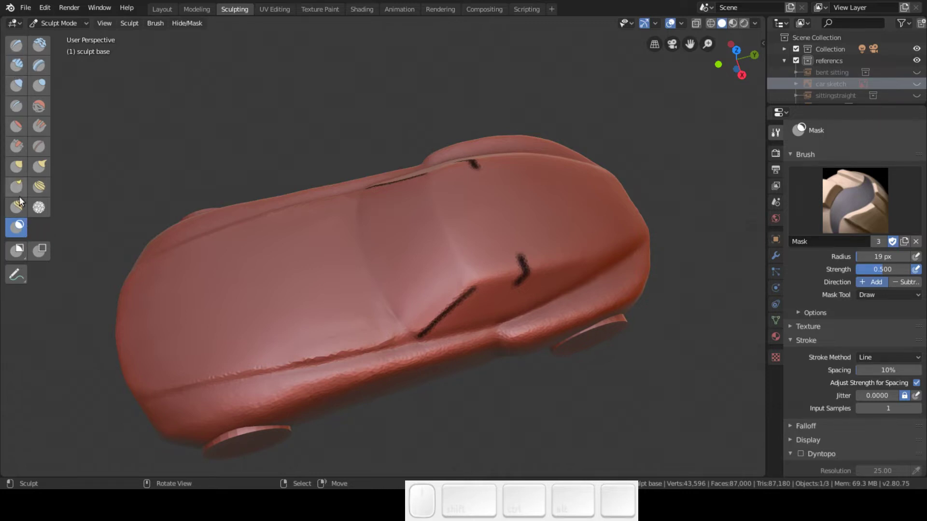
key(alt+m)
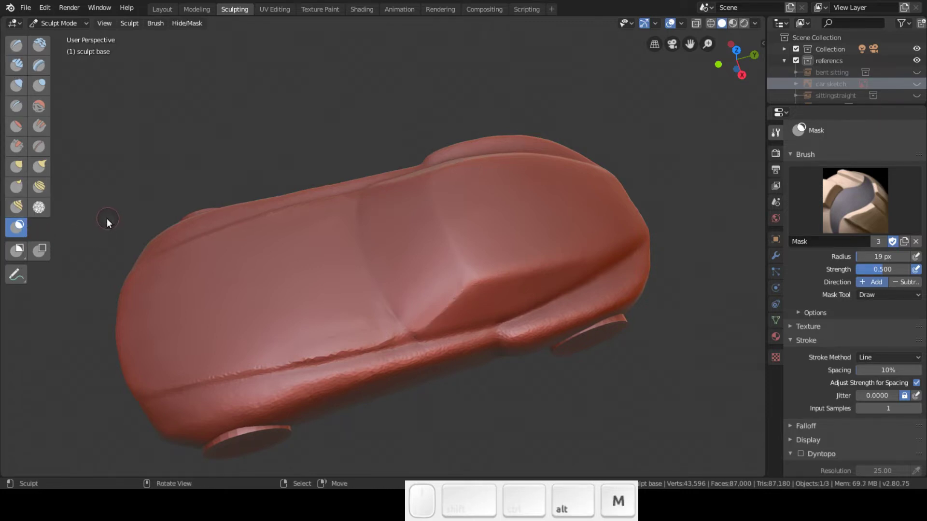
Step: Build up a raised ridge along the windshield pillar with the Draw brush at 19 px radius and 0.651 strength
middle_drag(414, 256, 279, 204)
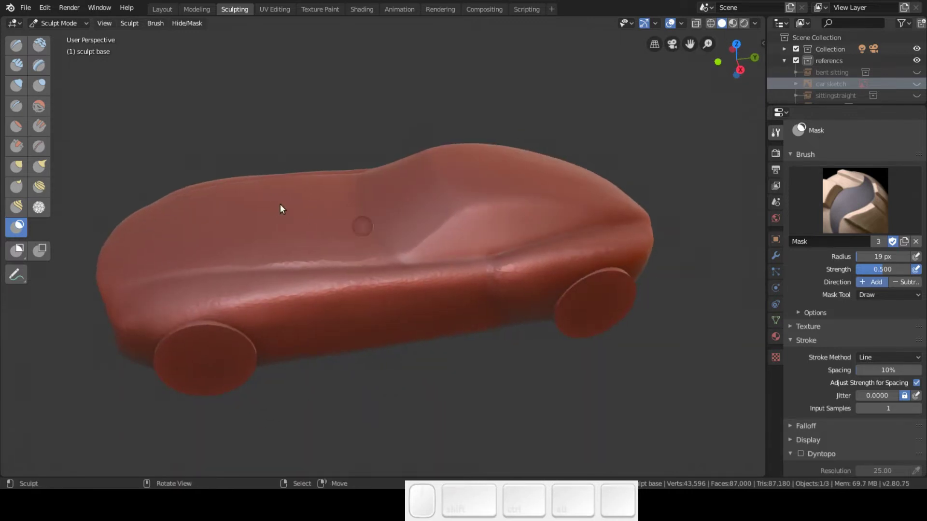
click(19, 46)
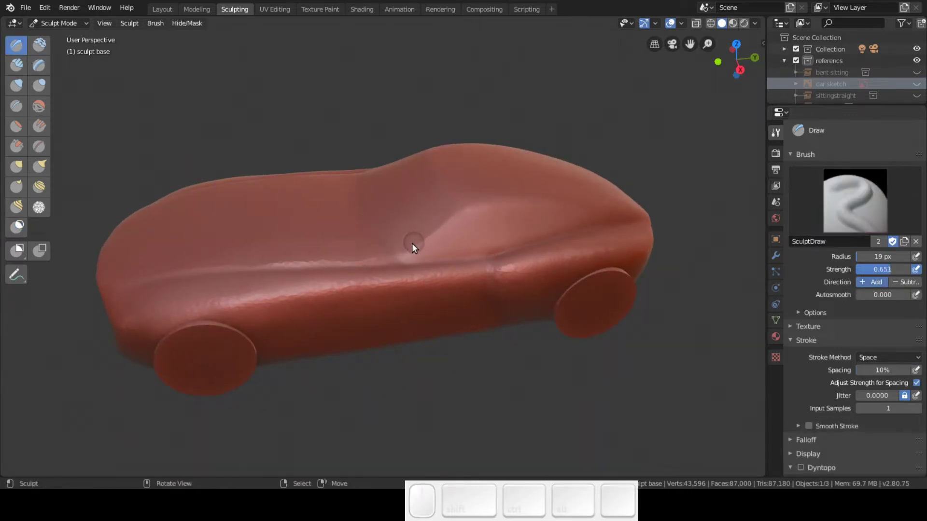
middle_drag(418, 225, 404, 264)
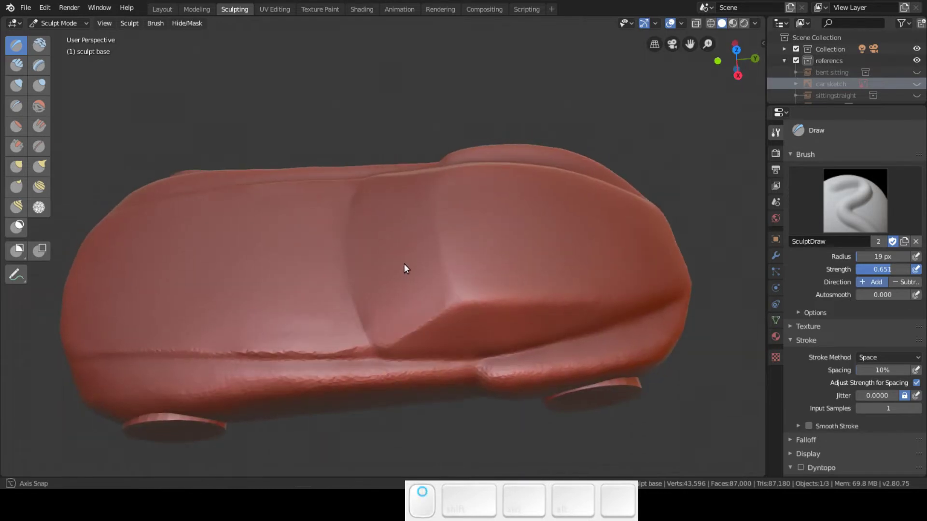
scroll(416, 261, up, 4)
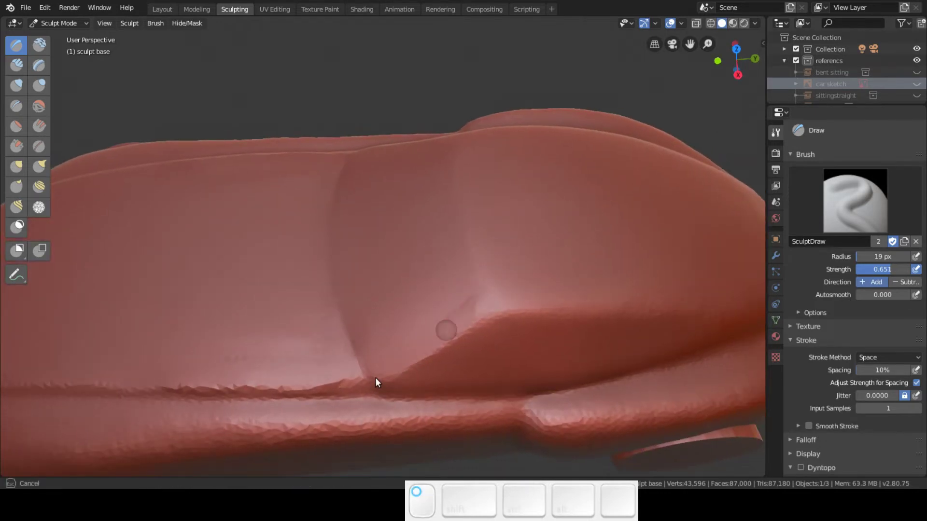
drag(477, 304, 387, 381)
drag(483, 296, 393, 372)
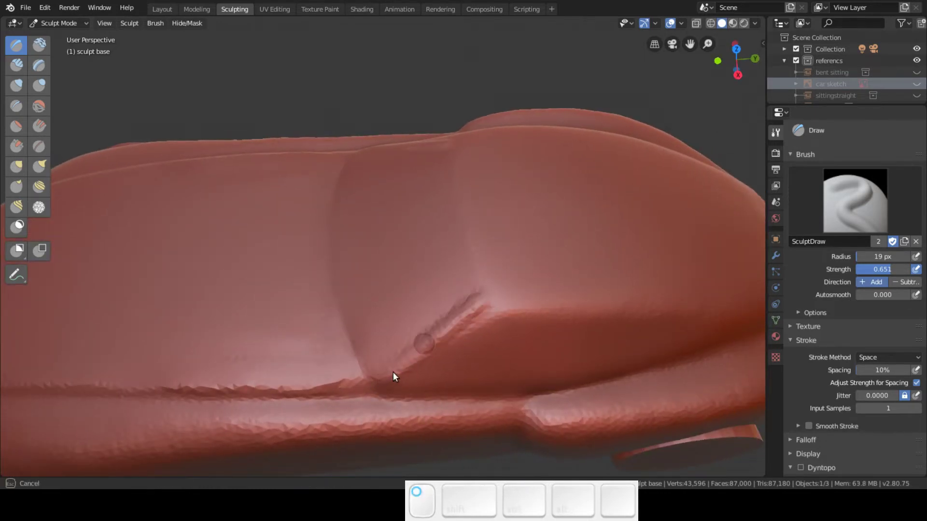
mouse_move(472, 293)
mouse_down()
mouse_move(389, 377)
mouse_move(401, 363)
mouse_up()
Step: Extend the raised ridge from the windshield pillar back along the roof edge above the side window
middle_drag(483, 300, 445, 363)
mouse_move(418, 350)
mouse_down()
mouse_move(612, 306)
mouse_move(661, 282)
mouse_up()
mouse_move(510, 321)
mouse_down()
mouse_move(394, 359)
mouse_move(381, 395)
mouse_move(407, 358)
mouse_move(360, 427)
mouse_move(399, 383)
mouse_move(375, 433)
mouse_move(416, 364)
mouse_move(399, 414)
mouse_move(388, 420)
mouse_move(415, 363)
mouse_move(612, 307)
mouse_up()
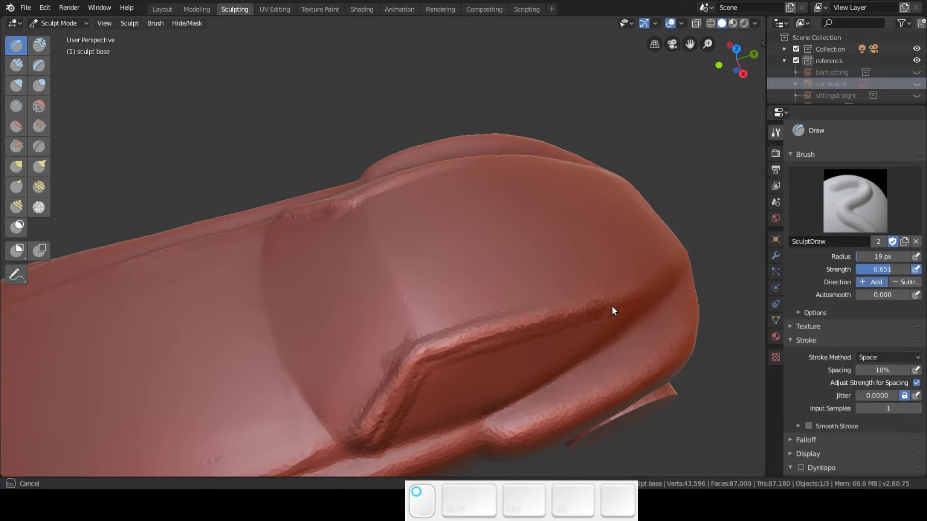
Step: Smooth the raised ridge along the windshield pillar with the Smooth brush at 19 px radius and 0.166 strength
mouse_move(653, 297)
middle_down()
mouse_move(539, 271)
mouse_move(519, 248)
mouse_move(551, 254)
mouse_move(547, 267)
mouse_move(338, 310)
mouse_move(347, 324)
mouse_move(77, 171)
middle_up()
click(39, 109)
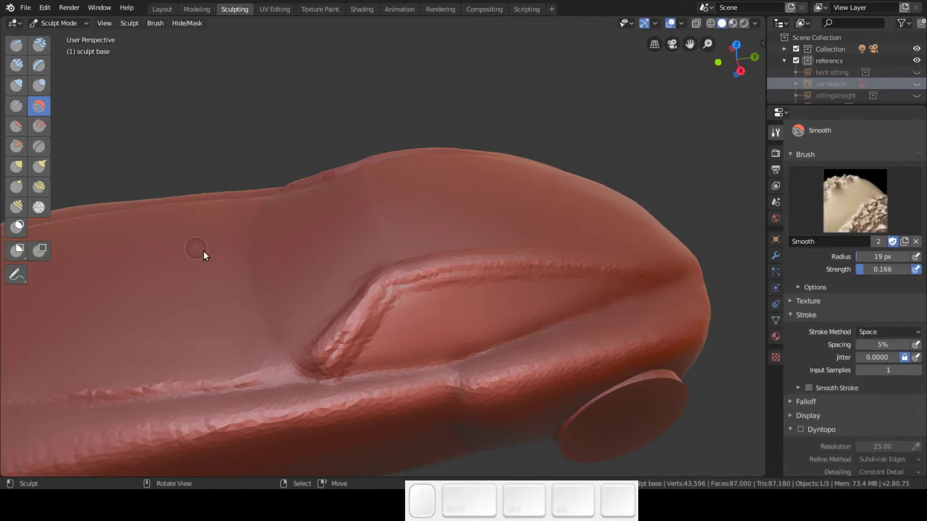
mouse_move(339, 332)
mouse_down()
mouse_move(330, 349)
mouse_move(374, 300)
mouse_up()
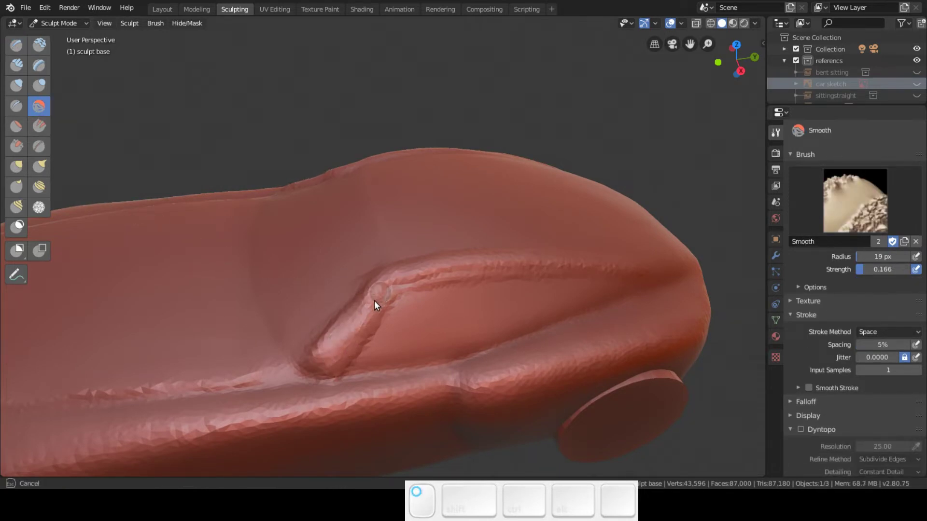
Step: Enable Dyntopo for sculpting the car body
click(800, 429)
click(681, 455)
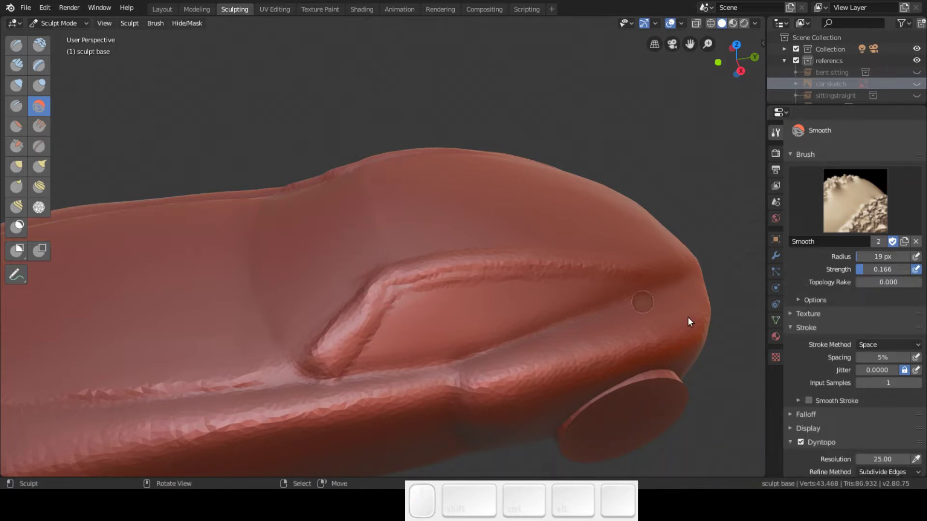
click(790, 327)
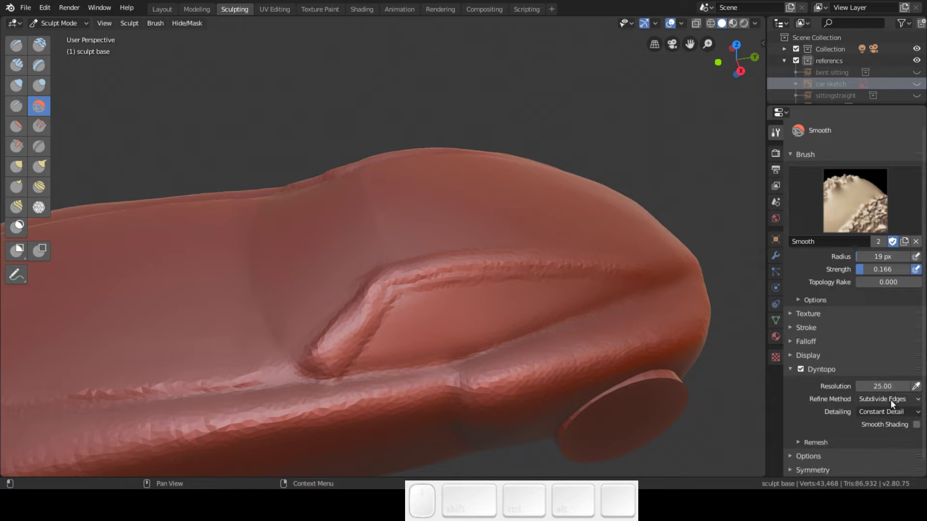
Step: Smooth the ridge along the roof edge above the side window and down the pillar to its base
mouse_move(387, 287)
mouse_down()
mouse_move(341, 339)
mouse_move(358, 301)
mouse_move(375, 282)
mouse_move(321, 366)
mouse_move(325, 348)
mouse_move(346, 335)
mouse_move(343, 356)
mouse_move(385, 303)
mouse_move(352, 365)
mouse_move(392, 300)
mouse_move(527, 273)
mouse_move(412, 284)
mouse_move(660, 286)
mouse_move(414, 298)
mouse_move(421, 303)
mouse_move(401, 306)
mouse_move(340, 350)
mouse_move(371, 306)
mouse_move(348, 351)
mouse_up()
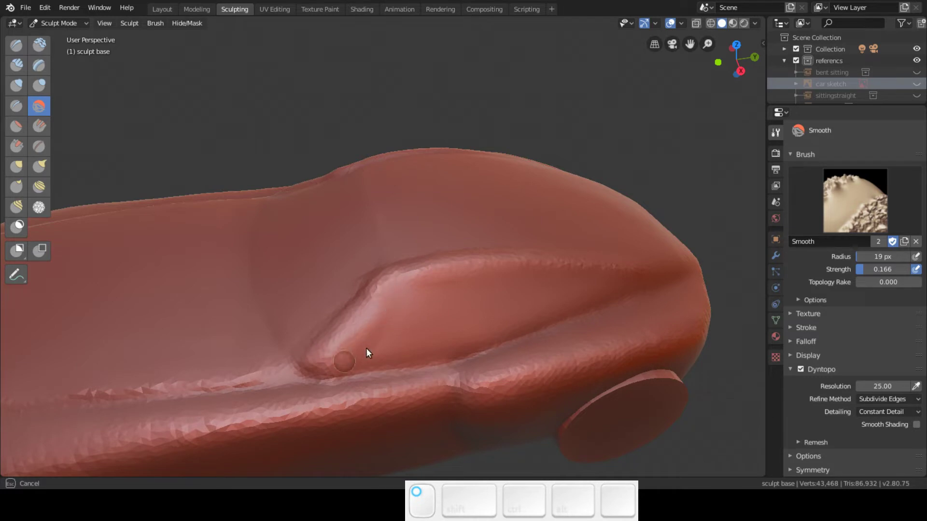
middle_drag(459, 310, 460, 331)
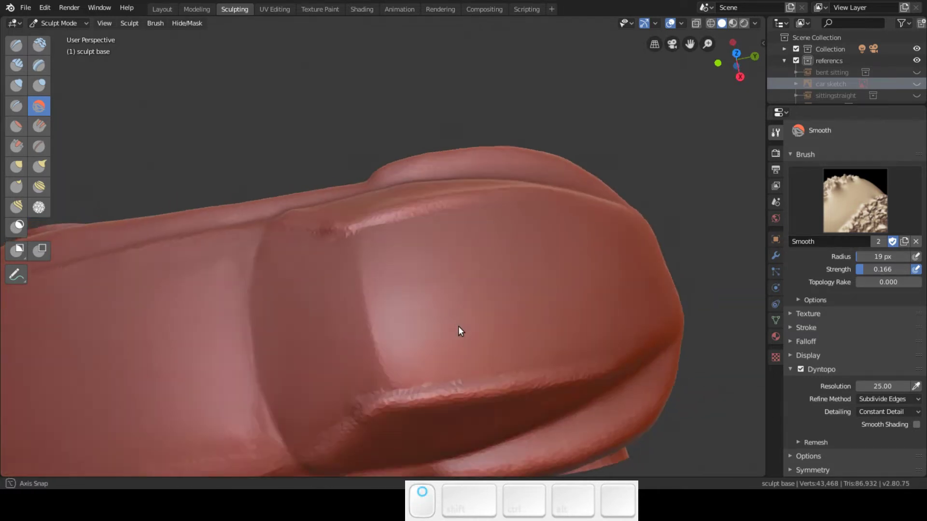
mouse_move(481, 382)
mouse_down()
mouse_move(558, 369)
mouse_move(472, 384)
mouse_move(553, 366)
mouse_move(401, 379)
mouse_move(335, 422)
mouse_move(364, 400)
mouse_move(334, 441)
mouse_move(319, 436)
mouse_move(364, 391)
mouse_up()
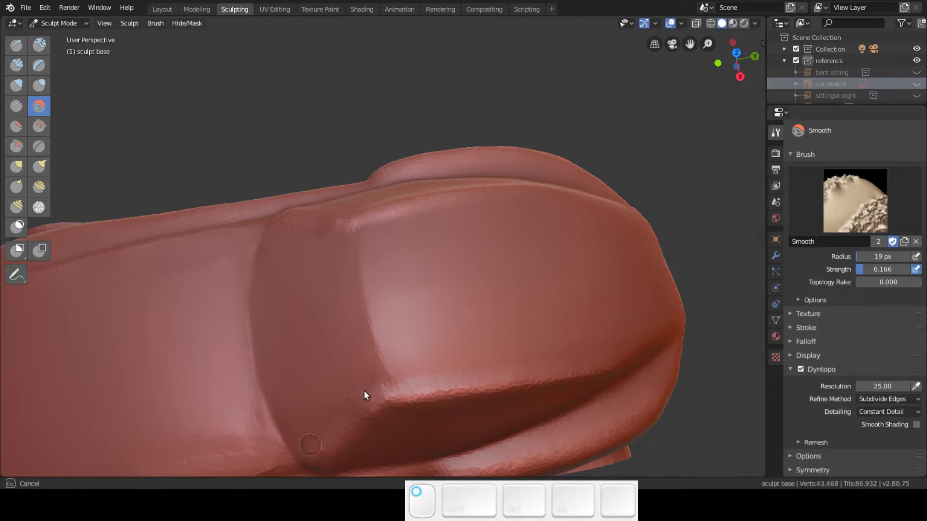
mouse_move(362, 406)
middle_down()
mouse_move(416, 323)
mouse_move(410, 306)
middle_up()
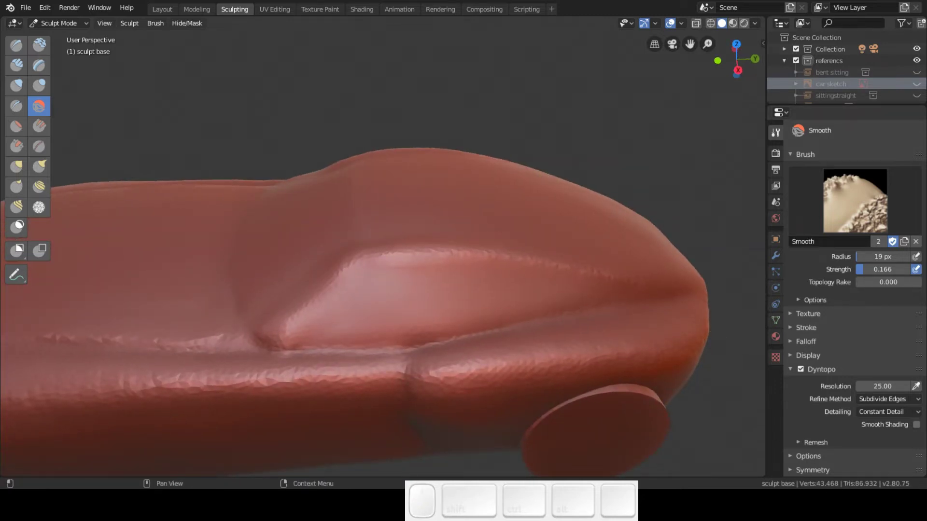
mouse_move(301, 306)
mouse_down()
mouse_move(284, 329)
mouse_move(342, 268)
mouse_move(305, 327)
mouse_move(313, 323)
mouse_move(299, 327)
mouse_move(339, 283)
mouse_move(269, 347)
mouse_move(283, 337)
mouse_move(494, 322)
mouse_move(413, 333)
mouse_move(557, 298)
mouse_move(336, 330)
mouse_move(328, 323)
mouse_up()
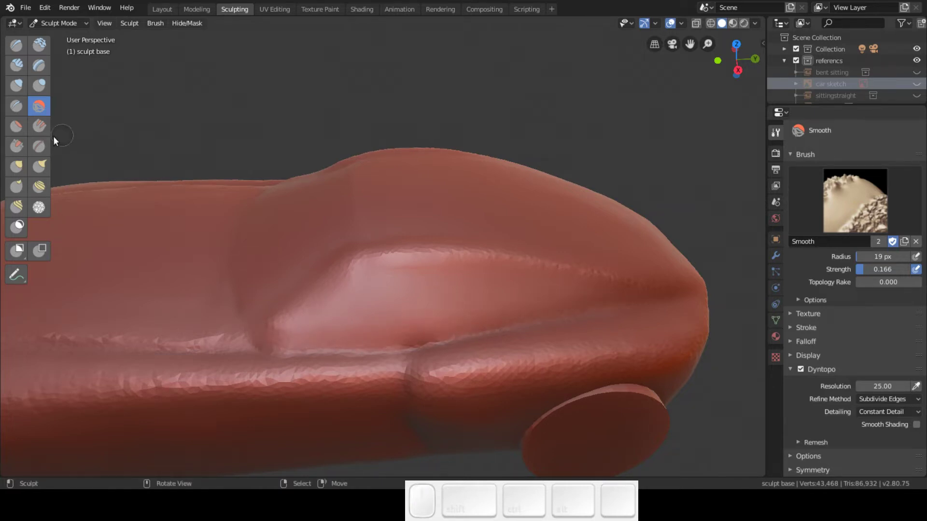
Step: Flatten the lower edge of the side window with the Flatten brush, raising its strength to 0.606
click(18, 129)
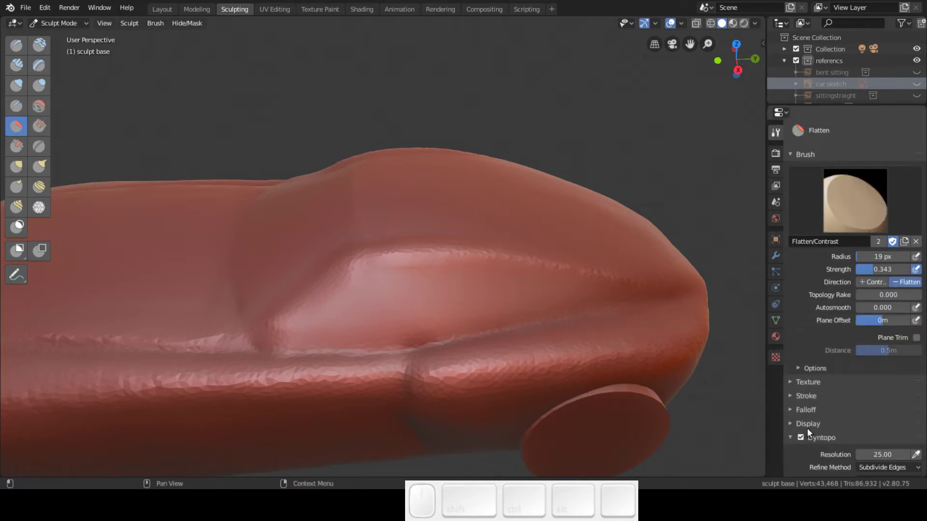
mouse_move(338, 332)
mouse_down()
mouse_move(325, 332)
mouse_move(545, 311)
mouse_up()
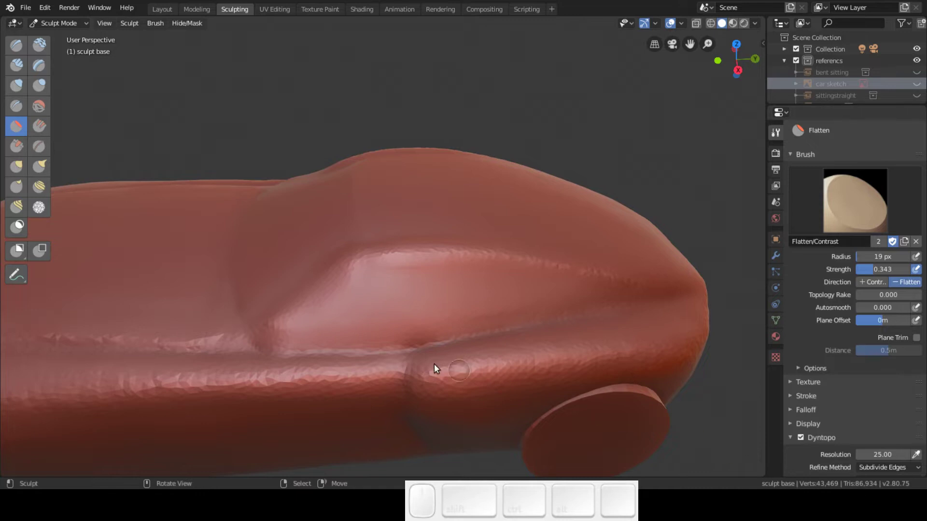
key(f)
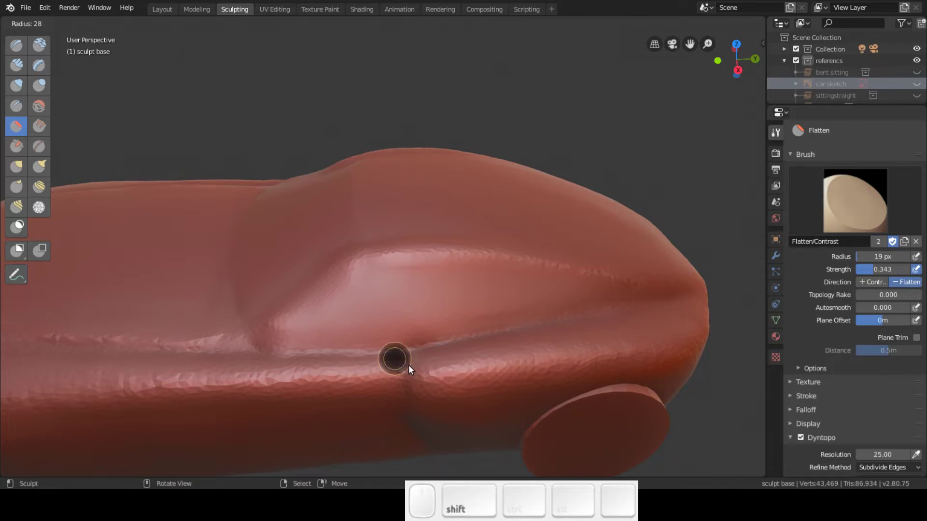
key(Escape)
key(shift+f)
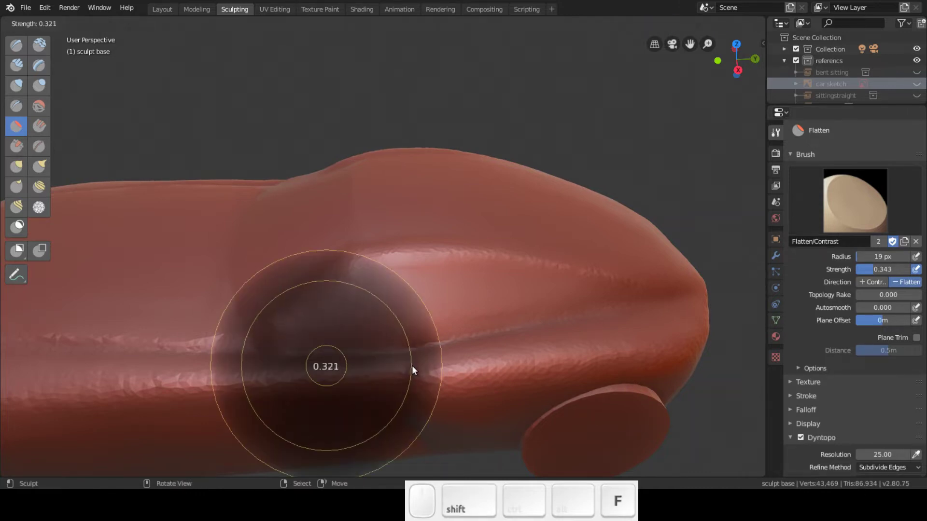
click(384, 357)
mouse_move(385, 345)
mouse_down()
mouse_move(292, 336)
mouse_move(543, 309)
mouse_up()
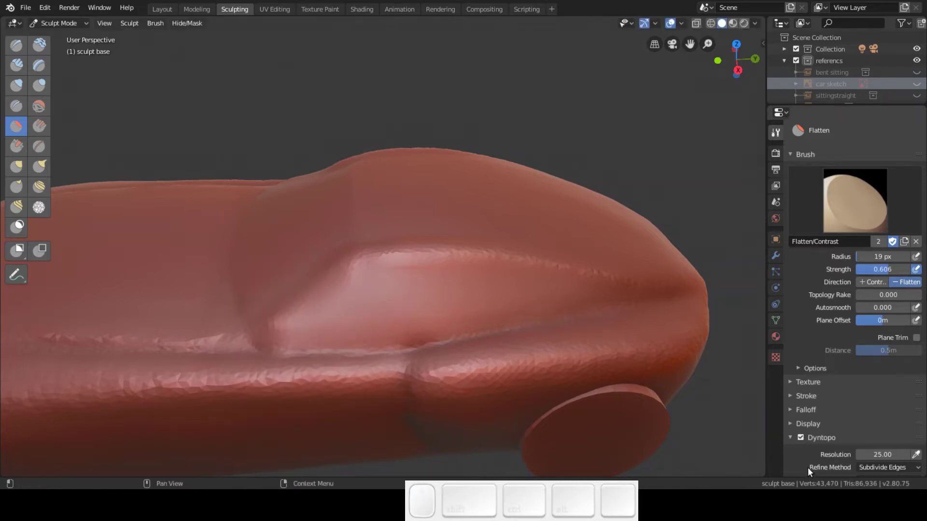
Step: Flatten the side window surface and the area around the windshield pillar
mouse_move(349, 333)
mouse_down()
mouse_move(564, 306)
mouse_move(348, 318)
mouse_move(517, 288)
mouse_up()
mouse_move(472, 266)
mouse_down()
mouse_move(398, 265)
mouse_move(563, 278)
mouse_move(372, 267)
mouse_move(579, 278)
mouse_move(409, 267)
mouse_move(640, 295)
mouse_move(335, 295)
mouse_move(295, 330)
mouse_move(359, 271)
mouse_move(317, 319)
mouse_move(339, 332)
mouse_move(327, 325)
mouse_move(352, 337)
mouse_move(503, 320)
mouse_move(473, 323)
mouse_up()
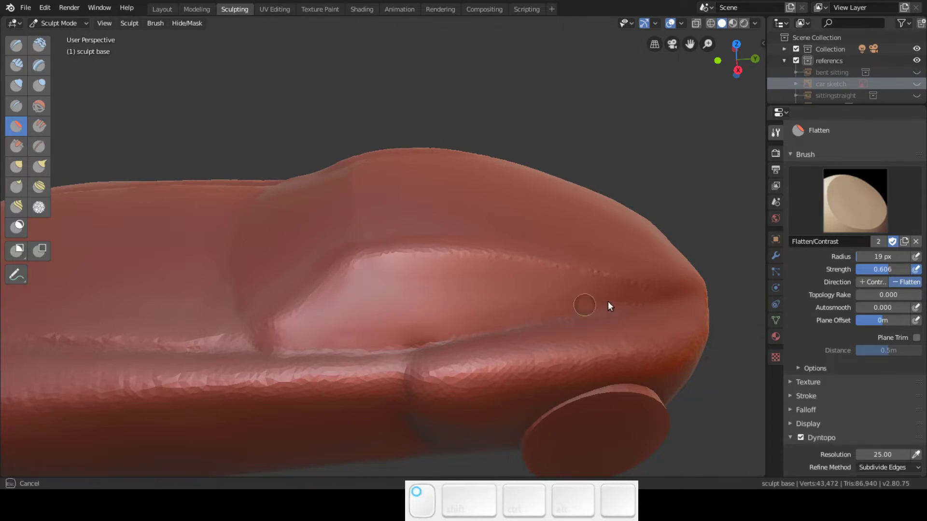
mouse_move(521, 296)
middle_down()
mouse_move(468, 256)
mouse_move(511, 290)
mouse_move(600, 310)
middle_up()
mouse_move(549, 269)
mouse_down()
mouse_move(529, 322)
mouse_move(518, 290)
mouse_move(499, 325)
mouse_move(502, 288)
mouse_move(519, 267)
mouse_move(498, 298)
mouse_up()
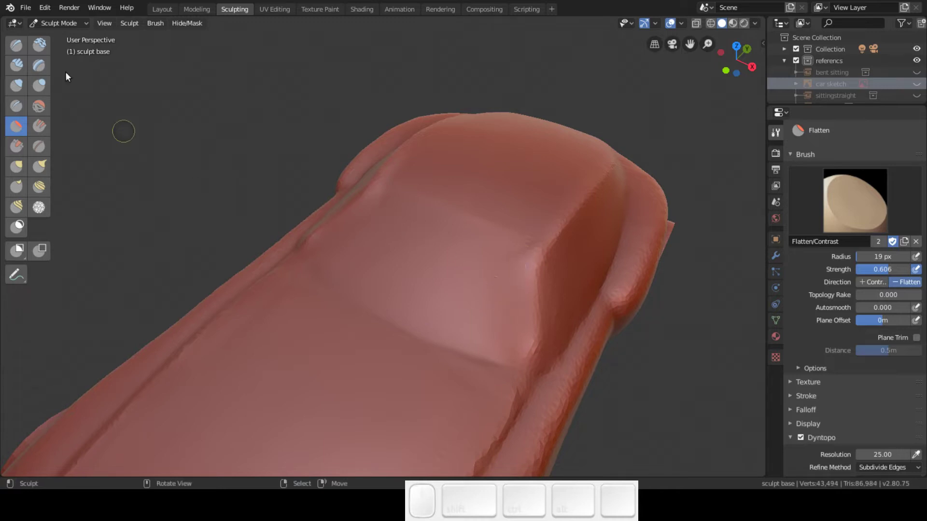
Step: Raise a ridge across the top edge of the windshield with the Draw brush at 19 px radius and 0.651 strength
click(18, 47)
mouse_move(425, 293)
middle_down()
mouse_move(494, 325)
mouse_move(526, 367)
mouse_move(429, 264)
middle_up()
drag(399, 248, 565, 238)
mouse_move(509, 247)
middle_down()
mouse_move(402, 224)
mouse_move(323, 184)
mouse_move(248, 122)
middle_up()
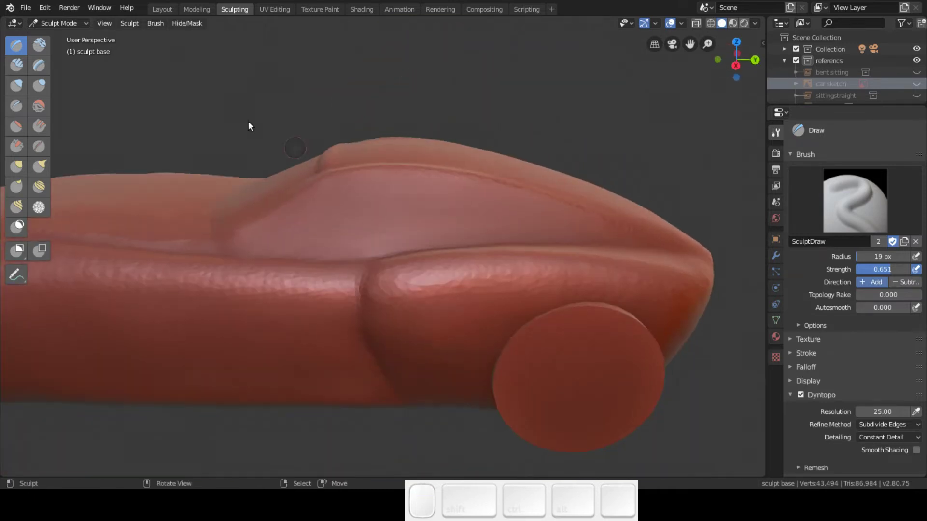
Step: Smooth the windshield's top ridge and the adjoining pillar and roof edges with the Smooth brush at 0.166 strength
click(40, 112)
mouse_move(316, 149)
middle_down()
mouse_move(288, 275)
mouse_move(331, 247)
middle_up()
mouse_move(331, 247)
mouse_down()
mouse_move(309, 311)
mouse_move(333, 233)
mouse_move(291, 361)
mouse_move(320, 253)
mouse_move(289, 349)
mouse_move(351, 219)
mouse_move(314, 361)
mouse_move(345, 406)
mouse_move(334, 389)
mouse_move(405, 405)
mouse_move(369, 403)
mouse_move(305, 369)
mouse_move(285, 344)
mouse_up()
mouse_move(333, 227)
mouse_down()
mouse_move(299, 321)
mouse_move(337, 269)
mouse_move(459, 248)
mouse_up()
mouse_move(459, 248)
middle_down()
mouse_move(508, 206)
mouse_move(489, 219)
mouse_move(455, 286)
mouse_move(427, 317)
middle_up()
mouse_move(426, 317)
mouse_down()
mouse_move(490, 324)
mouse_move(562, 309)
mouse_move(419, 314)
mouse_move(407, 322)
mouse_move(441, 351)
mouse_move(435, 362)
mouse_move(415, 333)
mouse_up()
mouse_move(355, 208)
mouse_down()
mouse_move(360, 307)
mouse_move(403, 331)
mouse_up()
mouse_move(402, 331)
middle_down()
mouse_move(432, 271)
mouse_move(408, 280)
mouse_move(385, 265)
mouse_move(533, 303)
mouse_move(574, 304)
mouse_move(473, 369)
mouse_move(429, 374)
mouse_move(253, 261)
middle_up()
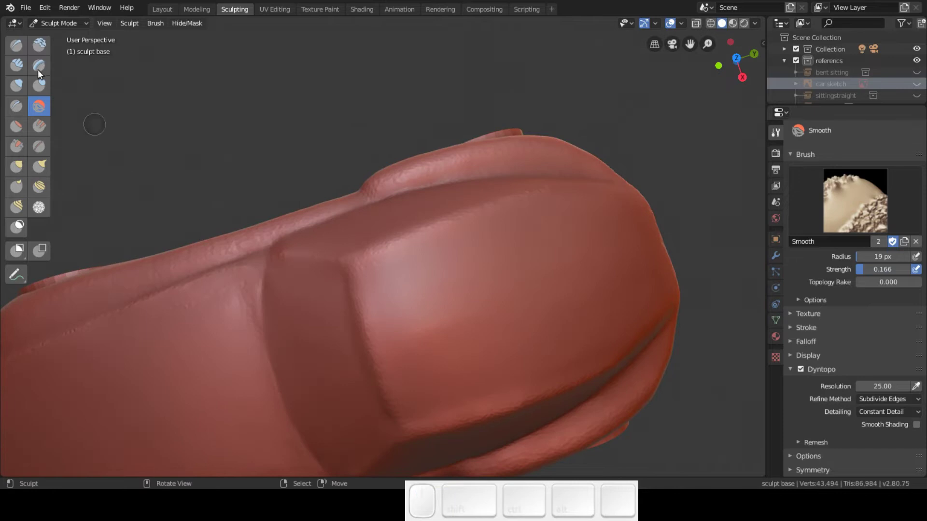
Step: Build up the roof surface along both side edges with the Clay Strips brush at 0.444 strength
click(16, 64)
mouse_move(387, 269)
mouse_down()
mouse_move(372, 269)
mouse_move(559, 195)
mouse_up()
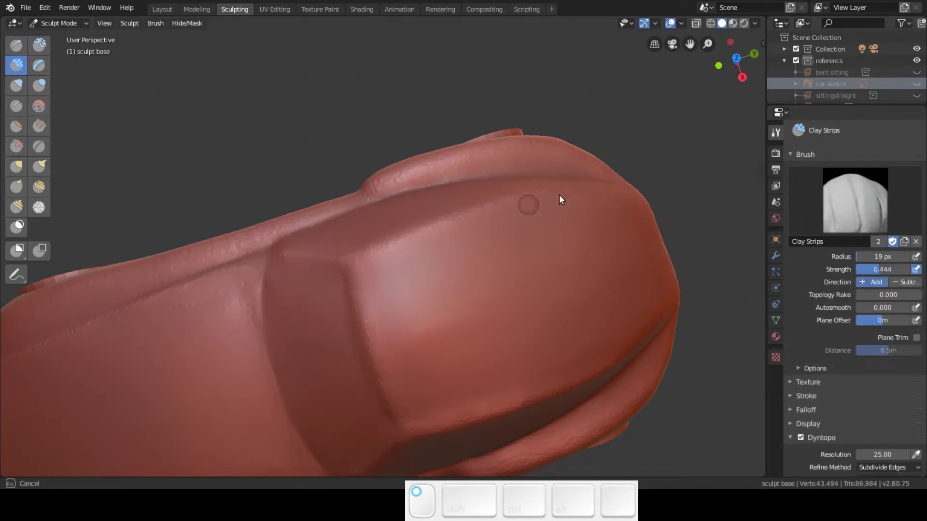
mouse_move(381, 269)
mouse_down()
mouse_move(371, 270)
mouse_move(571, 207)
mouse_move(564, 227)
mouse_up()
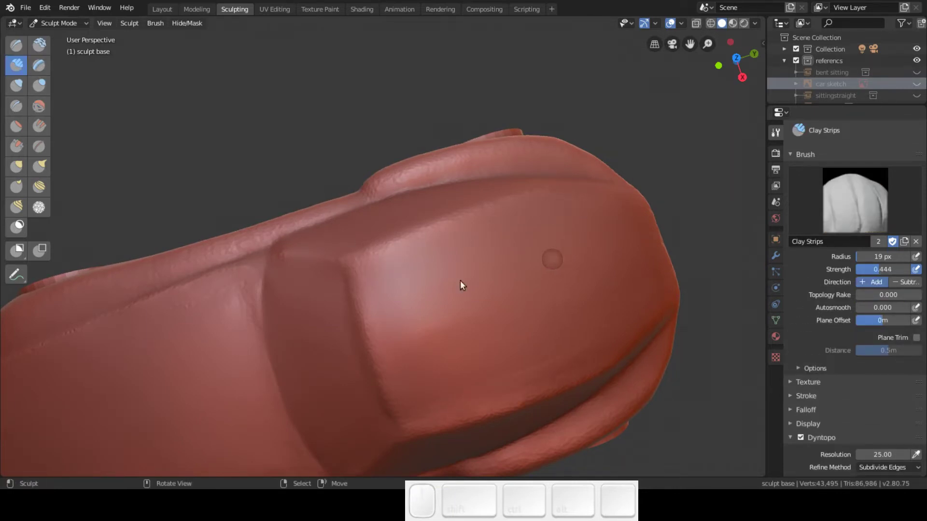
drag(445, 409, 458, 412)
drag(602, 369, 569, 379)
drag(464, 408, 535, 386)
mouse_move(412, 412)
mouse_down()
mouse_move(632, 324)
mouse_move(587, 334)
mouse_move(596, 331)
mouse_up()
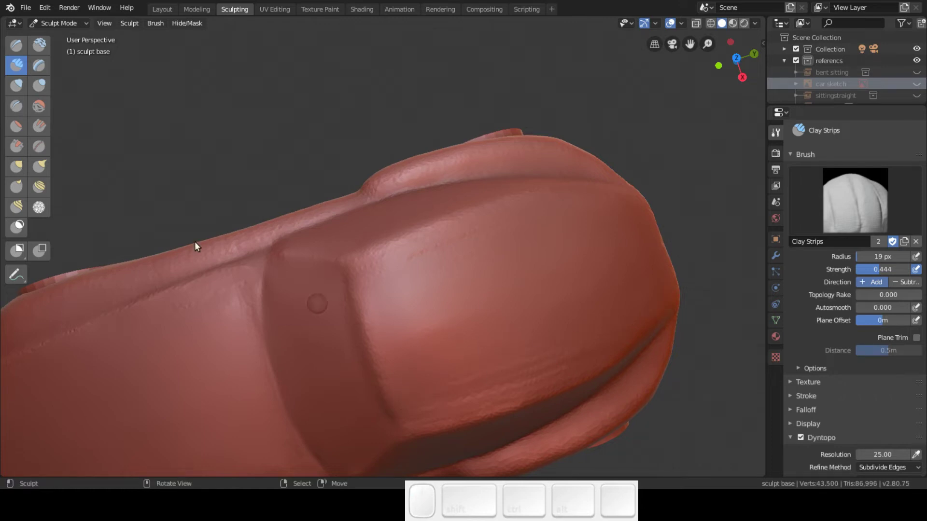
Step: Smooth the clay strips along the roof edges into the surrounding surface with the Smooth brush
click(48, 112)
drag(431, 402, 612, 330)
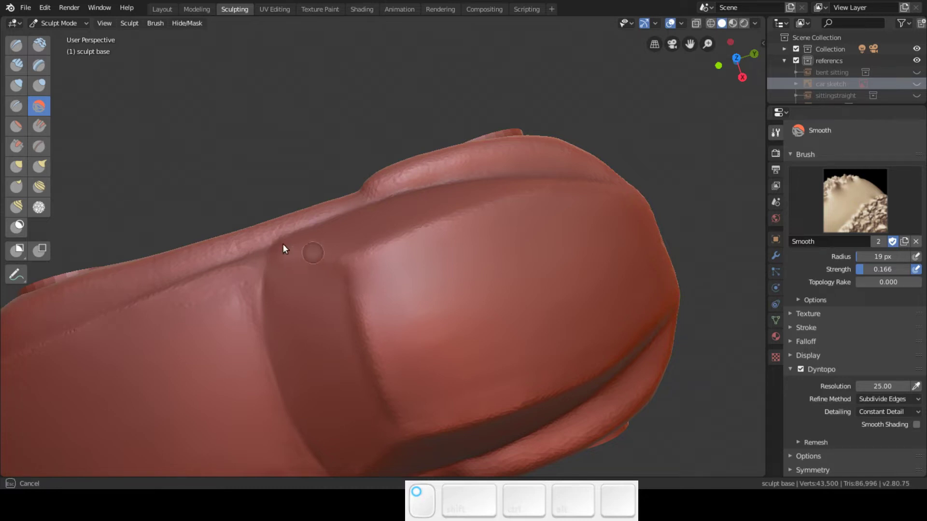
mouse_move(356, 266)
middle_down()
mouse_move(338, 207)
mouse_move(291, 259)
mouse_move(288, 304)
mouse_move(273, 286)
middle_up()
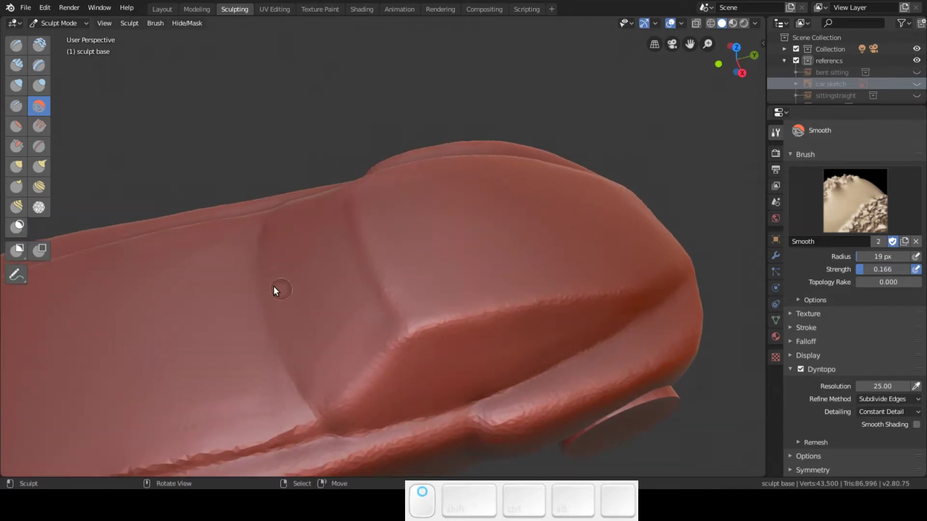
Step: Mask a straight line along the windshield pillar with the Mask brush at 19 px radius and 0.500 strength
click(16, 225)
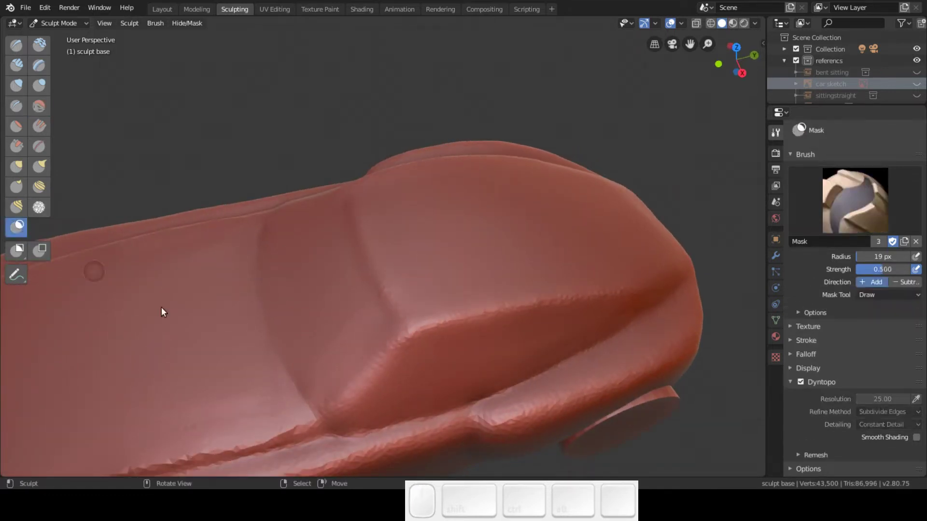
drag(358, 411, 339, 426)
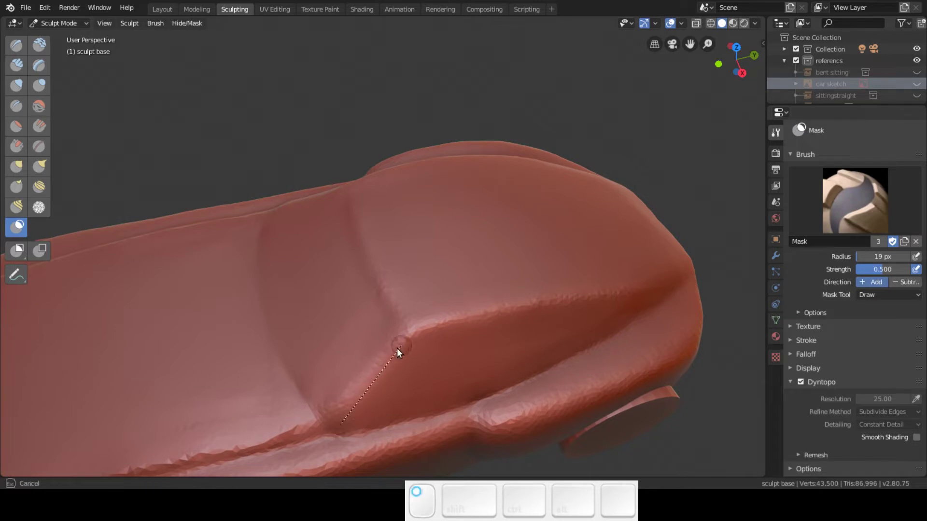
drag(398, 353, 398, 351)
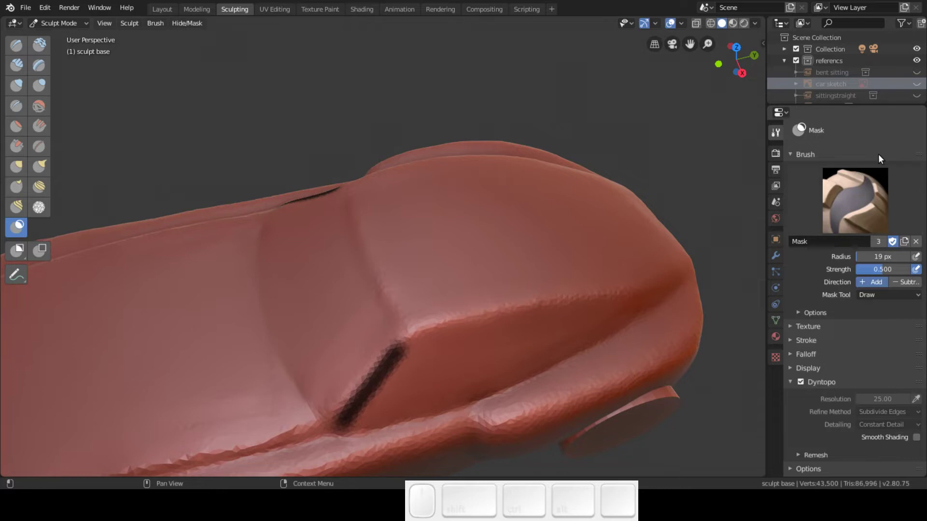
Step: Show the car sketch over the body in the right side view and set the Mask brush's stroke method to Space
click(917, 84)
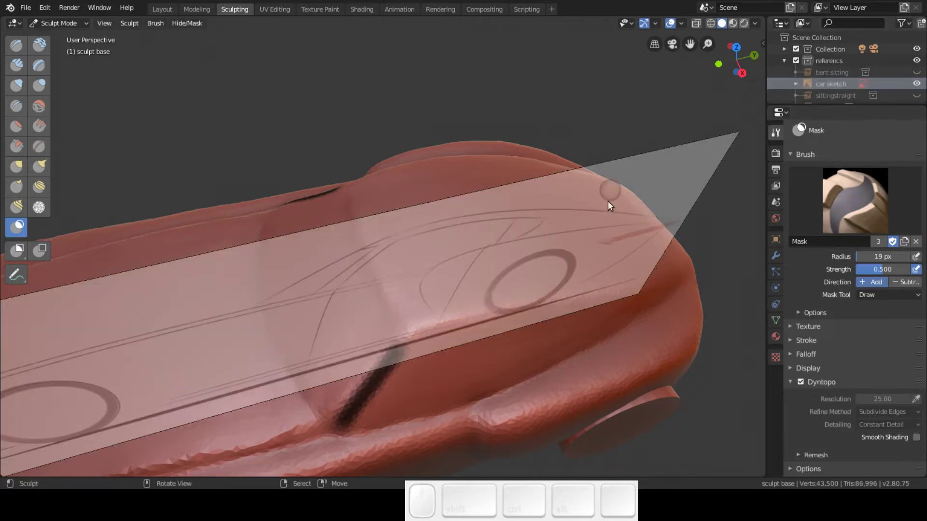
key(3)
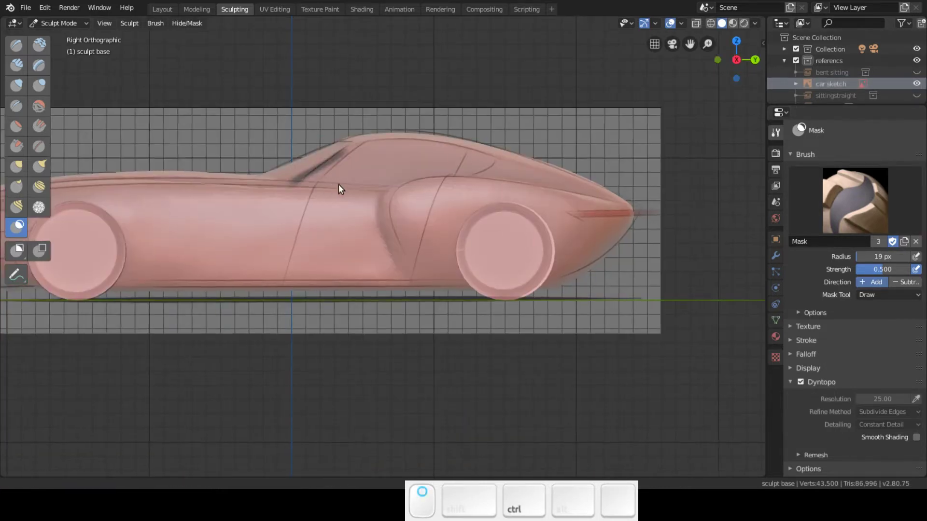
scroll(340, 188, up, 2)
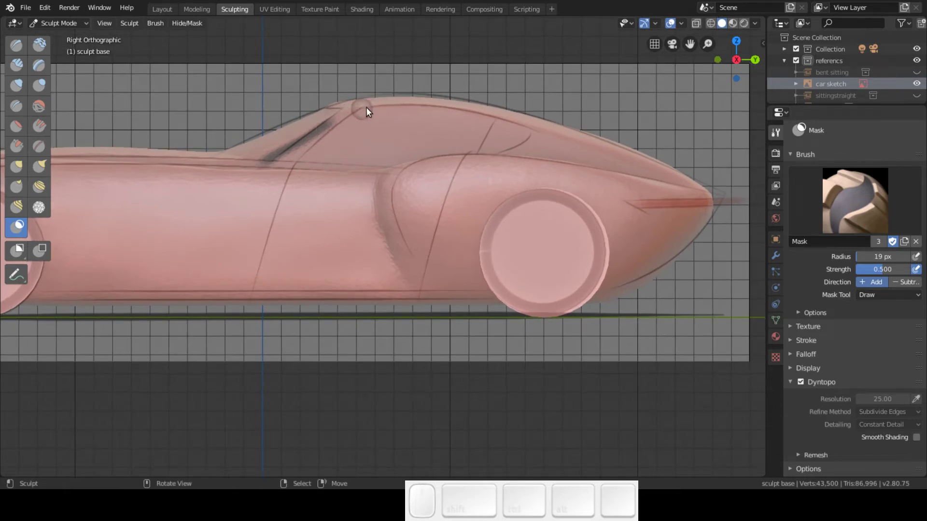
drag(347, 113, 387, 108)
click(797, 342)
click(869, 357)
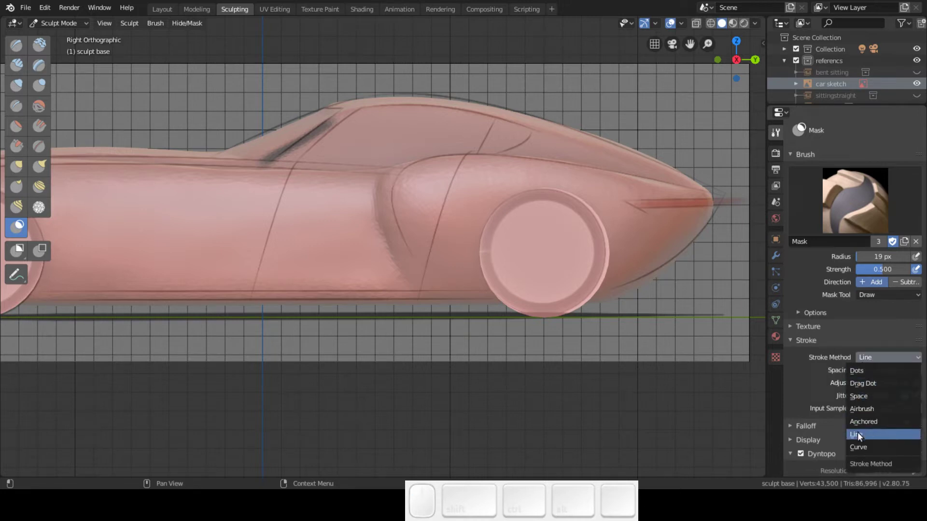
click(861, 395)
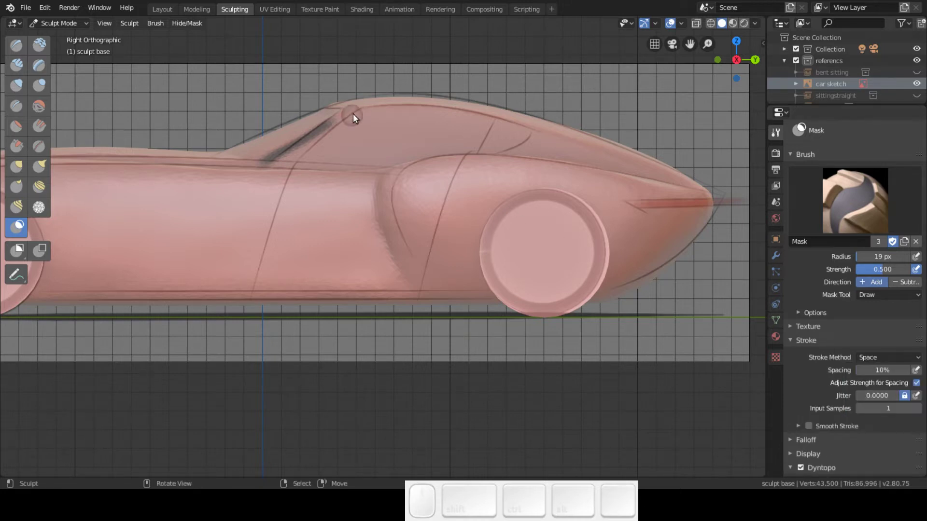
Step: Mask a band along the side window's upper edge, following the sketch from the pillar back to the window's rear corner
drag(352, 111, 404, 100)
drag(517, 128, 518, 129)
drag(349, 115, 393, 108)
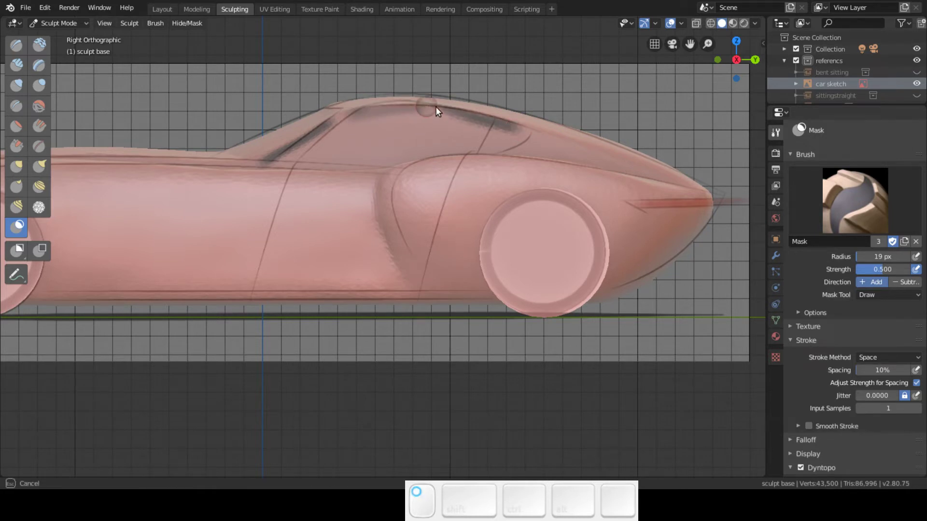
drag(482, 116, 478, 116)
drag(354, 112, 474, 114)
drag(530, 132, 531, 131)
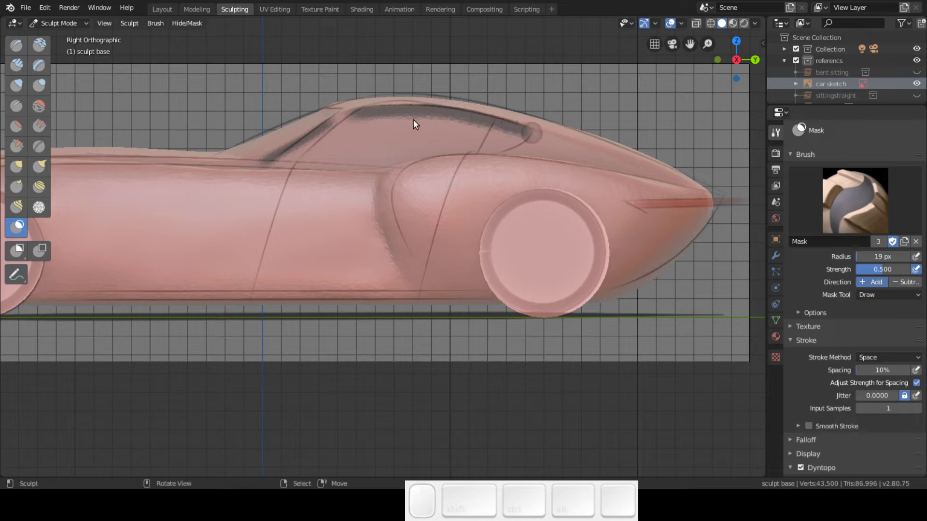
drag(338, 113, 426, 111)
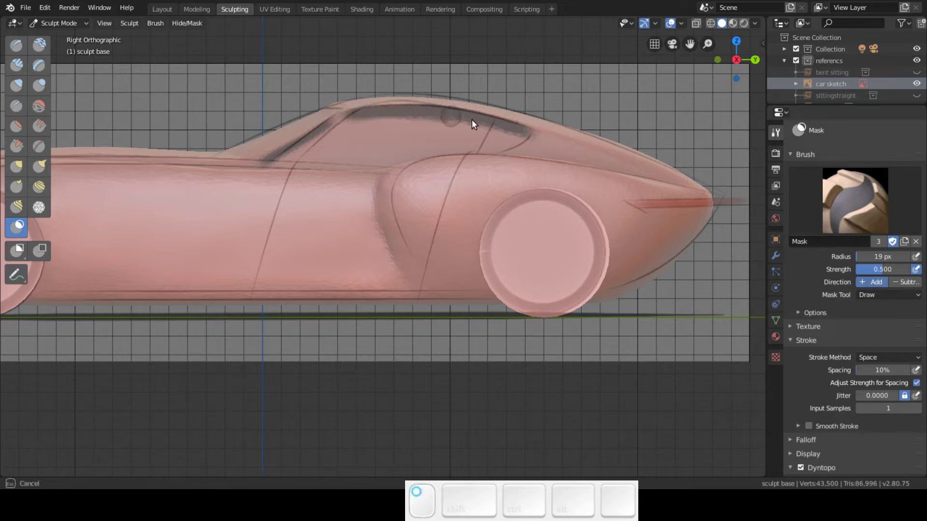
drag(531, 134, 531, 134)
mouse_move(434, 137)
middle_down()
mouse_move(428, 156)
mouse_move(454, 192)
middle_up()
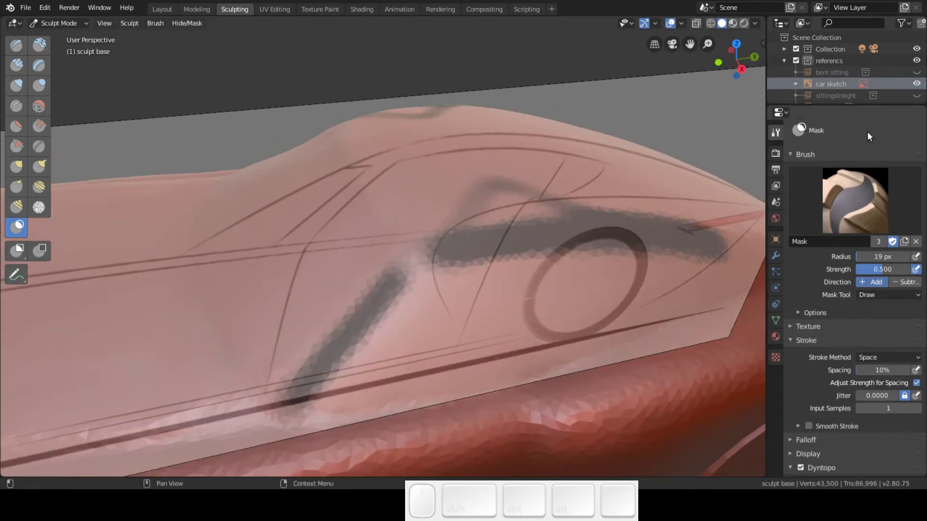
Step: Hide the car sketch and erase the stray mask loop on the roof above the side window band
click(916, 84)
mouse_move(582, 217)
middle_down()
mouse_move(666, 189)
mouse_move(616, 211)
mouse_move(598, 250)
middle_up()
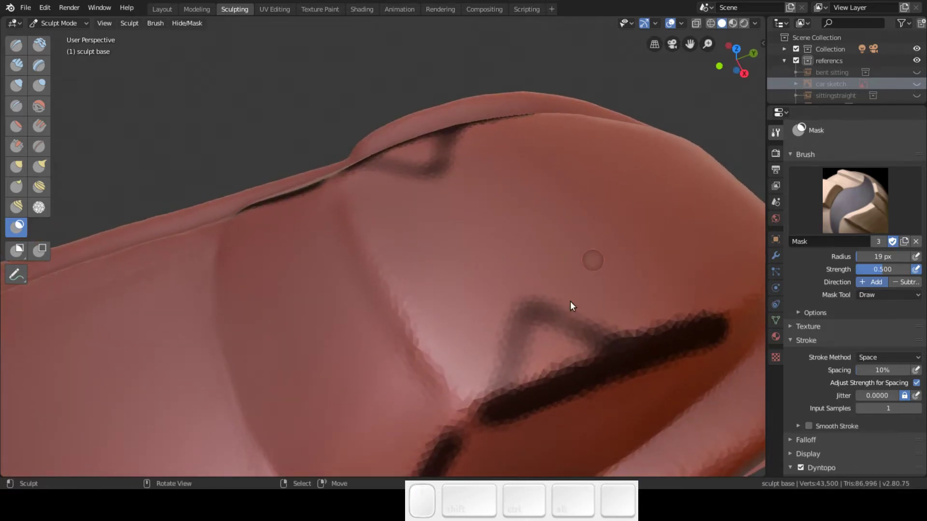
mouse_move(496, 392)
mouse_down()
mouse_move(666, 323)
mouse_move(511, 373)
mouse_move(714, 305)
mouse_move(473, 395)
mouse_up()
mouse_move(495, 360)
ctrl+mouse_down()
mouse_move(525, 340)
mouse_move(514, 313)
mouse_move(526, 338)
ctrl+mouse_up()
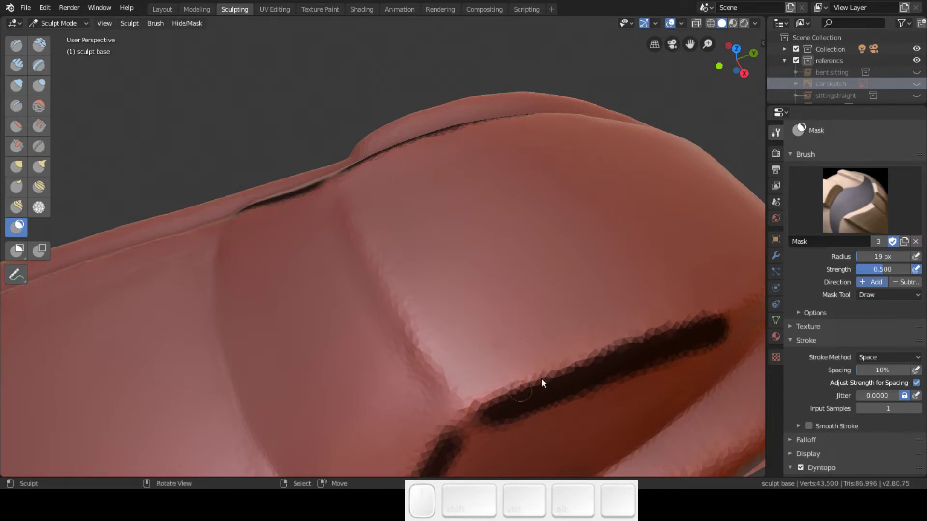
mouse_move(718, 201)
middle_down()
mouse_move(590, 297)
mouse_move(627, 280)
mouse_move(590, 275)
mouse_move(518, 326)
mouse_move(544, 256)
middle_up()
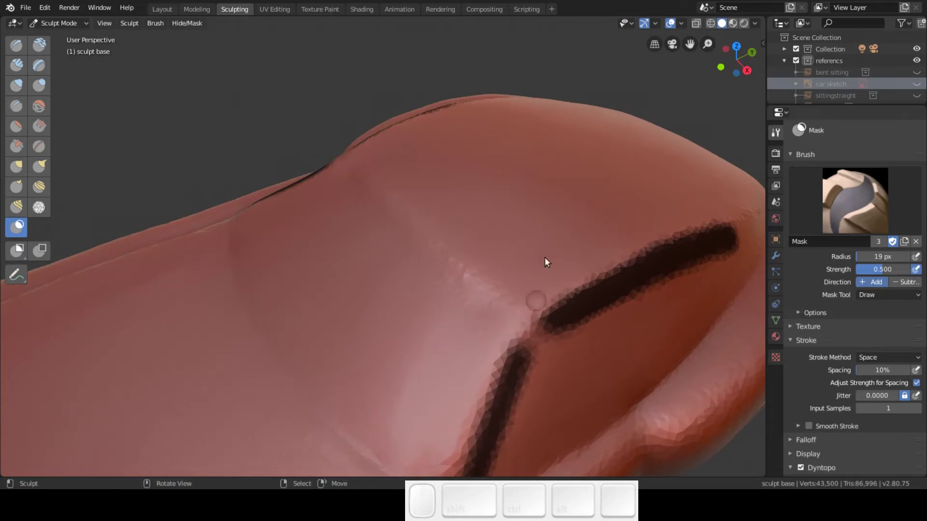
Step: Build up the roof edge just above the masked side window band with the Clay Strips brush
click(17, 65)
mouse_move(562, 272)
shift+middle_down()
mouse_move(474, 207)
mouse_move(469, 260)
mouse_move(357, 323)
mouse_move(349, 343)
shift+middle_up()
mouse_move(332, 389)
mouse_down()
mouse_move(650, 244)
mouse_move(470, 322)
mouse_up()
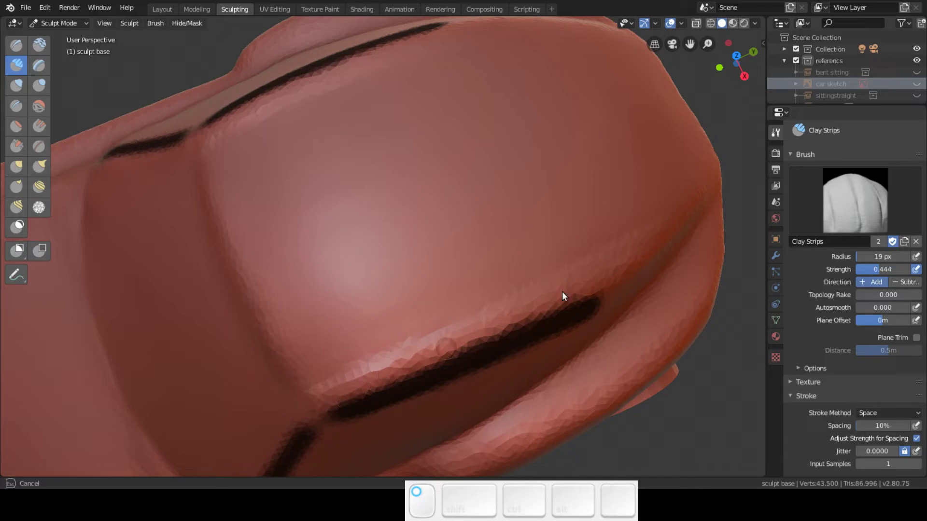
mouse_move(610, 269)
middle_down()
mouse_move(586, 215)
mouse_move(536, 209)
mouse_move(596, 173)
mouse_move(678, 162)
mouse_move(636, 179)
mouse_move(550, 245)
mouse_move(574, 225)
middle_up()
middle_drag(381, 346, 336, 327)
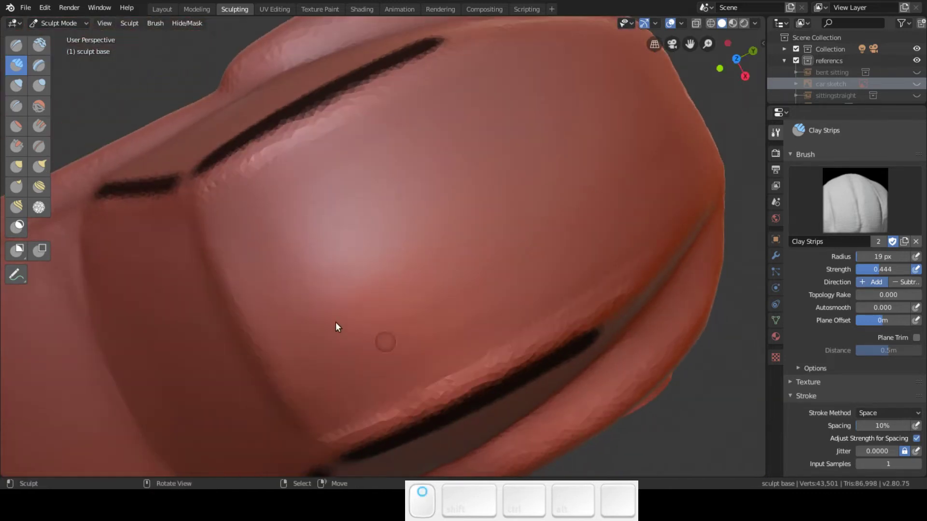
Step: Add volume in lengthwise strokes along the roof edge above the window mask with the Draw brush
click(16, 45)
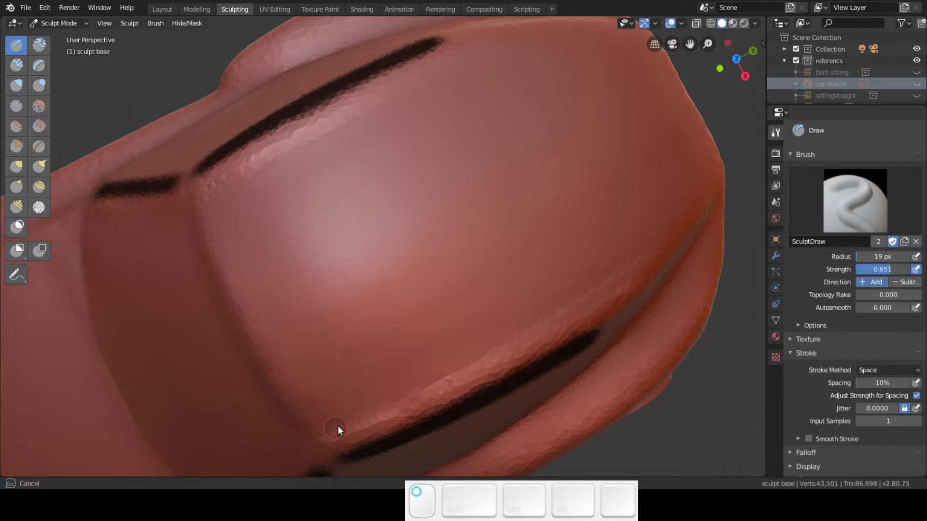
drag(338, 430, 566, 310)
drag(648, 267, 638, 268)
drag(326, 417, 623, 275)
mouse_move(331, 399)
mouse_down()
mouse_move(527, 311)
mouse_move(607, 289)
mouse_up()
mouse_move(606, 289)
middle_down()
mouse_move(610, 222)
mouse_move(635, 196)
mouse_move(651, 203)
mouse_move(618, 240)
mouse_move(511, 314)
middle_up()
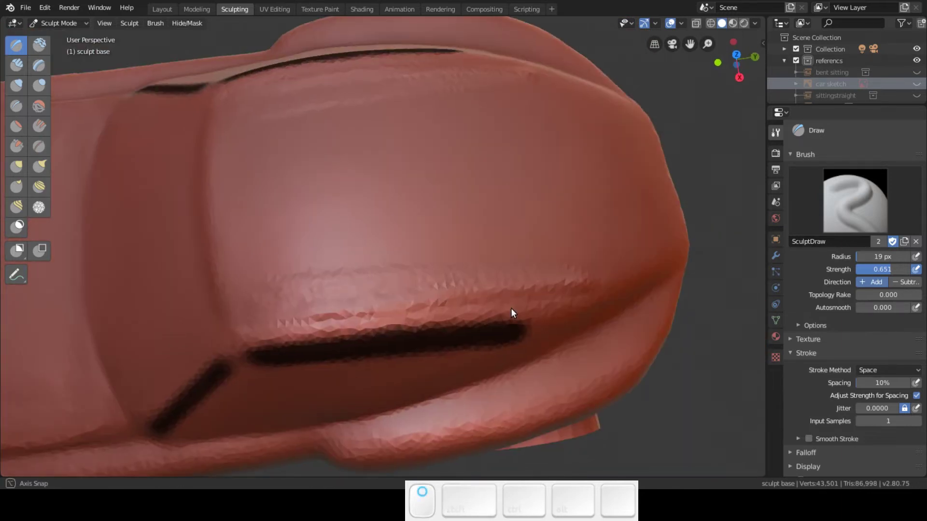
mouse_move(255, 297)
mouse_down()
mouse_move(356, 275)
mouse_move(464, 268)
mouse_up()
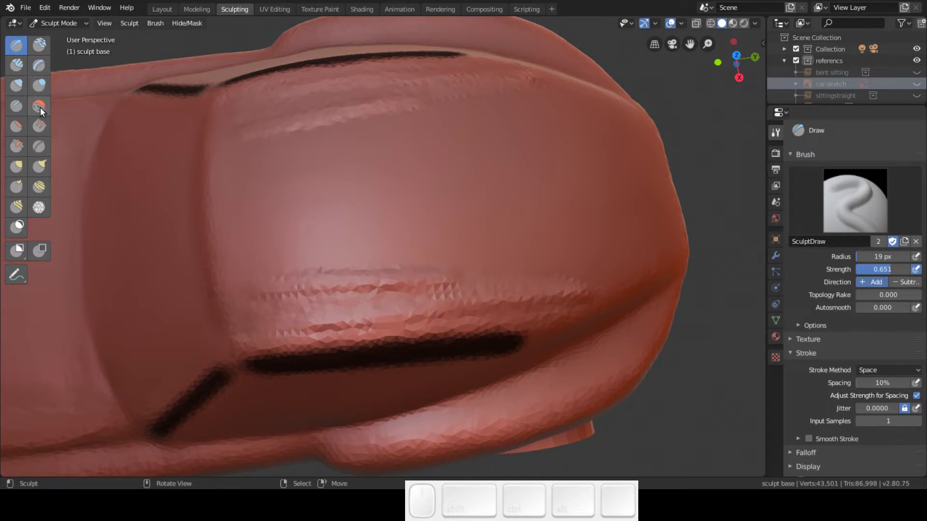
Step: Flatten the raised strokes along the roof edge with the Flatten brush at 40 px radius and 0.524 strength
click(19, 124)
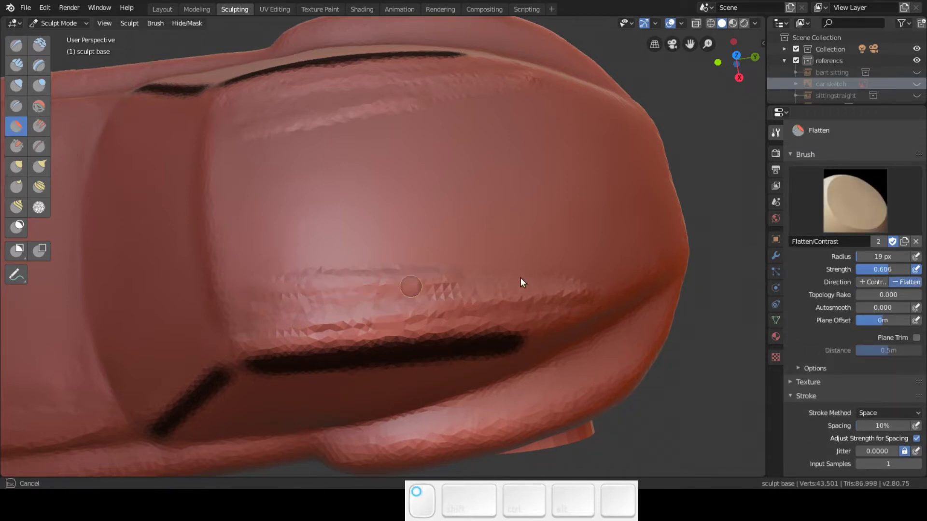
key(shift+f)
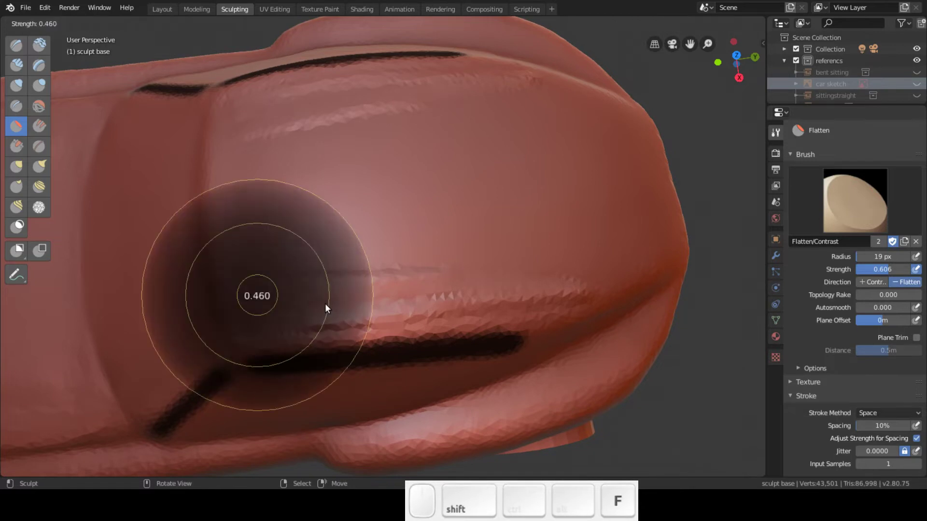
click(320, 305)
key(f)
click(286, 300)
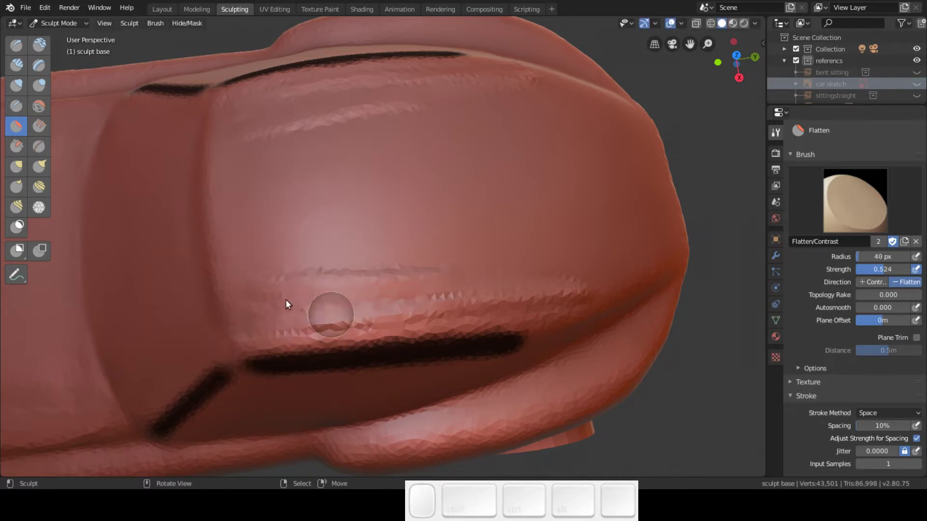
mouse_move(512, 280)
mouse_down()
mouse_move(373, 276)
mouse_move(284, 321)
mouse_move(497, 294)
mouse_move(397, 307)
mouse_move(560, 302)
mouse_move(261, 310)
mouse_move(282, 285)
mouse_move(589, 265)
mouse_move(458, 281)
mouse_up()
mouse_move(458, 282)
middle_down()
mouse_move(577, 218)
mouse_move(579, 203)
mouse_move(513, 234)
mouse_move(494, 264)
mouse_move(493, 229)
middle_up()
drag(405, 244, 339, 303)
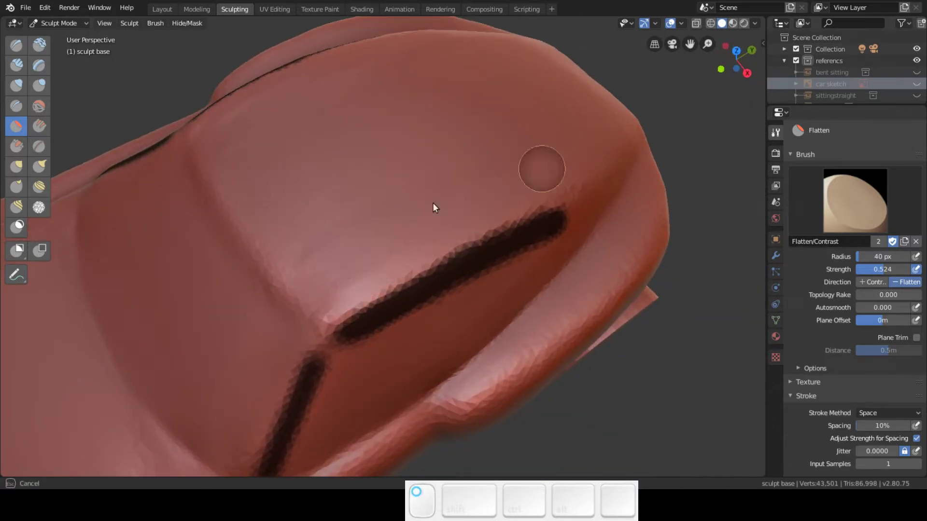
middle_drag(397, 190, 369, 233)
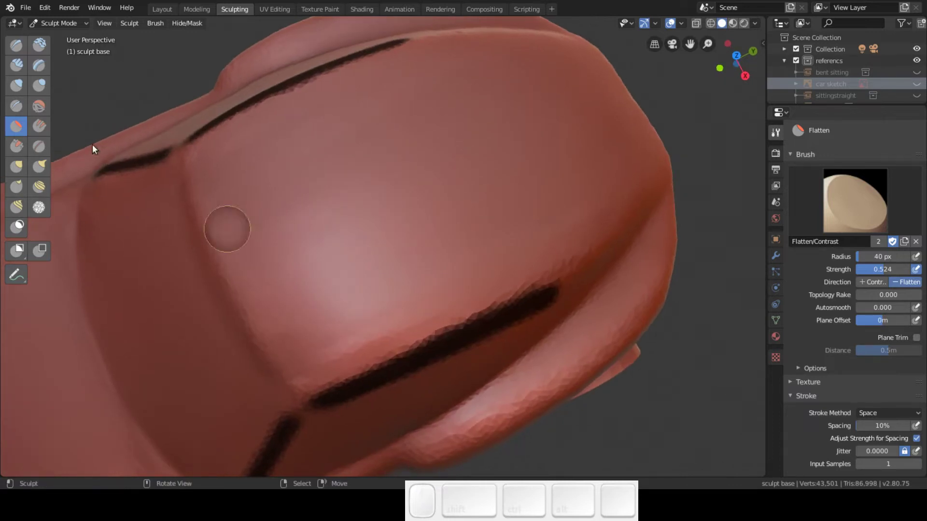
Step: Build up the whole roof between the two window masks with lengthwise Clay Strips strokes from windshield to rear
click(18, 67)
drag(300, 370, 589, 229)
drag(326, 371, 623, 230)
mouse_move(321, 342)
mouse_down()
mouse_move(609, 206)
mouse_move(302, 334)
mouse_move(552, 219)
mouse_move(346, 311)
mouse_up()
drag(280, 320, 610, 161)
mouse_move(265, 283)
mouse_down()
mouse_move(600, 145)
mouse_move(527, 186)
mouse_up()
mouse_move(309, 316)
mouse_down()
mouse_move(383, 262)
mouse_move(647, 149)
mouse_up()
mouse_move(476, 250)
middle_down()
mouse_move(557, 161)
mouse_move(516, 171)
mouse_move(488, 219)
mouse_move(367, 231)
middle_up()
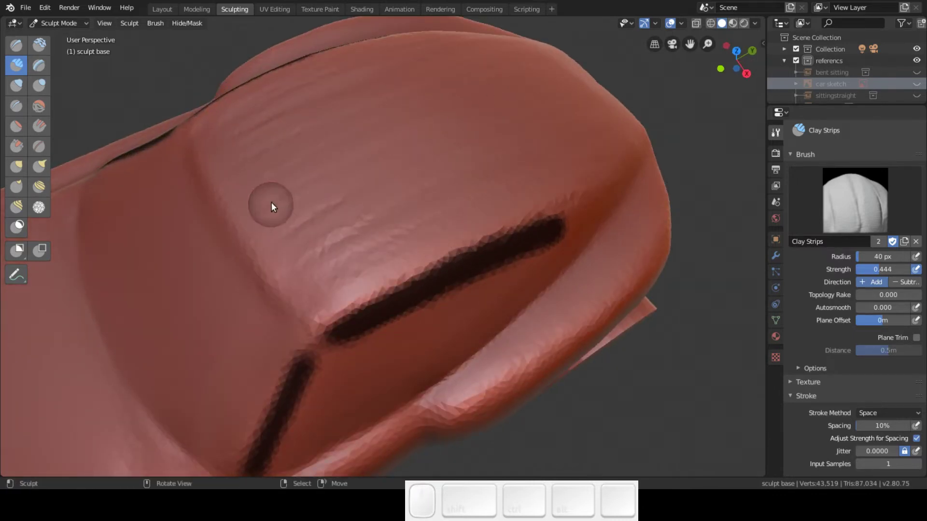
mouse_move(472, 200)
middle_down()
mouse_move(546, 141)
mouse_move(462, 210)
mouse_move(321, 297)
middle_up()
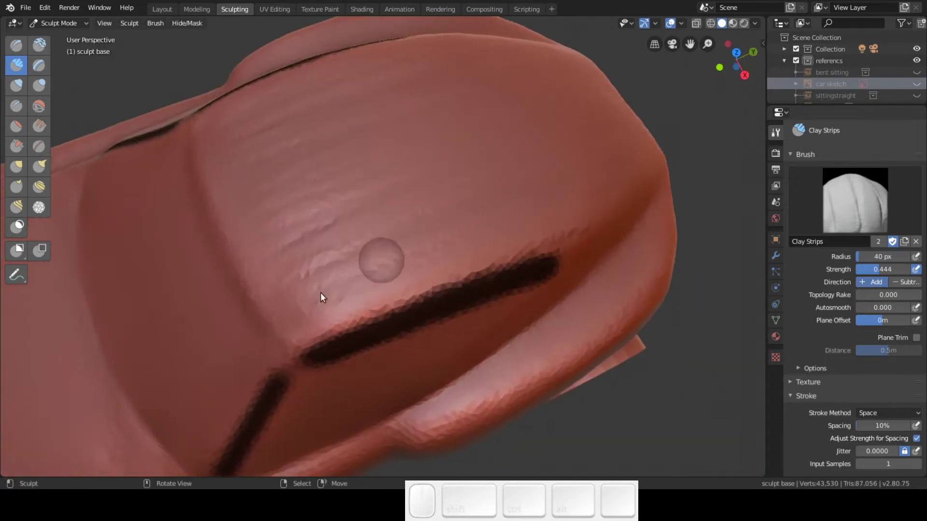
mouse_move(284, 269)
mouse_down()
mouse_move(604, 165)
mouse_move(606, 155)
mouse_move(243, 242)
mouse_move(335, 199)
mouse_move(597, 113)
mouse_move(430, 145)
mouse_move(244, 201)
mouse_up()
mouse_move(244, 201)
middle_down()
mouse_move(328, 186)
mouse_move(373, 139)
mouse_move(343, 154)
mouse_move(52, 73)
middle_up()
middle_drag(364, 110, 317, 248)
drag(290, 348, 625, 145)
mouse_move(306, 328)
mouse_down()
mouse_move(326, 329)
mouse_move(630, 170)
mouse_up()
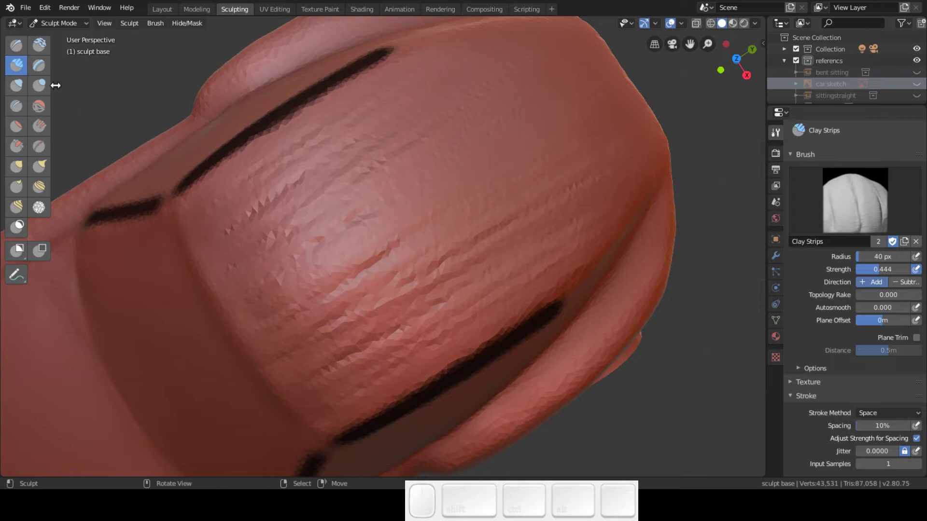
Step: Smooth the clay strokes across the roof with the Smooth brush and even out the surface with the Flatten brush
click(39, 106)
mouse_move(315, 137)
mouse_down()
mouse_move(463, 71)
mouse_move(234, 209)
mouse_move(282, 158)
mouse_move(449, 62)
mouse_move(224, 256)
mouse_move(498, 72)
mouse_move(254, 262)
mouse_move(542, 95)
mouse_move(277, 287)
mouse_move(449, 172)
mouse_move(428, 207)
mouse_move(515, 159)
mouse_move(368, 275)
mouse_move(544, 172)
mouse_move(364, 320)
mouse_move(627, 158)
mouse_move(349, 375)
mouse_move(594, 204)
mouse_move(556, 240)
mouse_move(341, 351)
mouse_move(87, 161)
mouse_up()
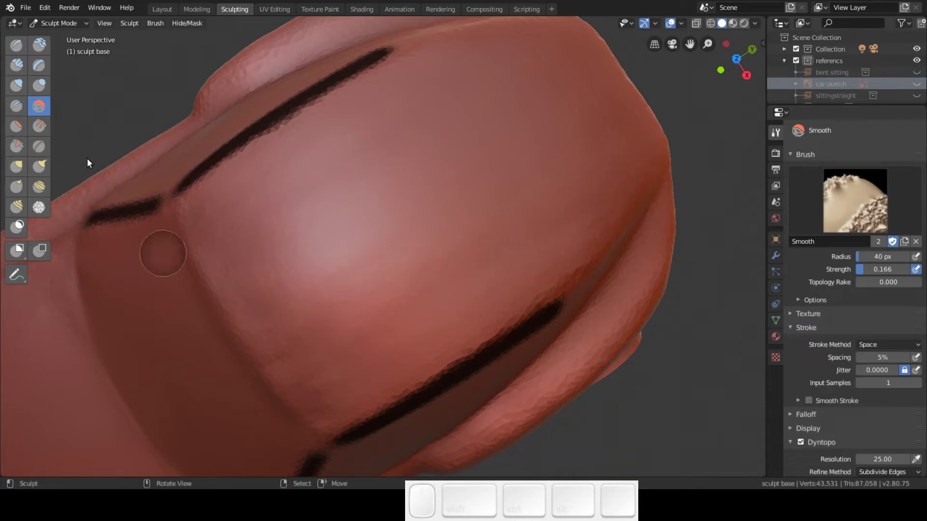
click(16, 126)
mouse_move(237, 203)
mouse_down()
mouse_move(299, 142)
mouse_move(480, 52)
mouse_move(232, 232)
mouse_move(439, 126)
mouse_up()
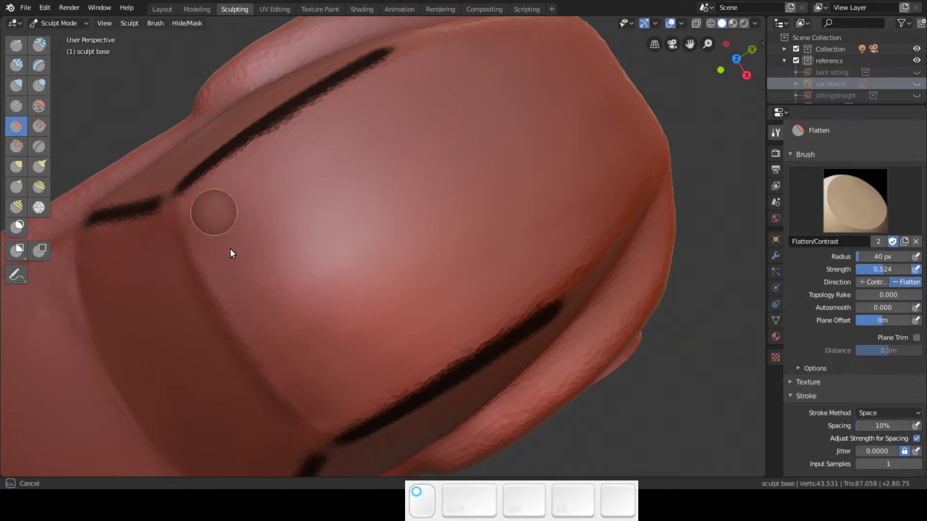
Step: Clear the mask from the body and show the car sketch over it in the right side view
mouse_move(408, 280)
middle_down()
mouse_move(453, 205)
mouse_move(489, 196)
mouse_move(430, 234)
mouse_move(505, 191)
mouse_move(383, 203)
mouse_move(398, 239)
mouse_move(448, 222)
middle_up()
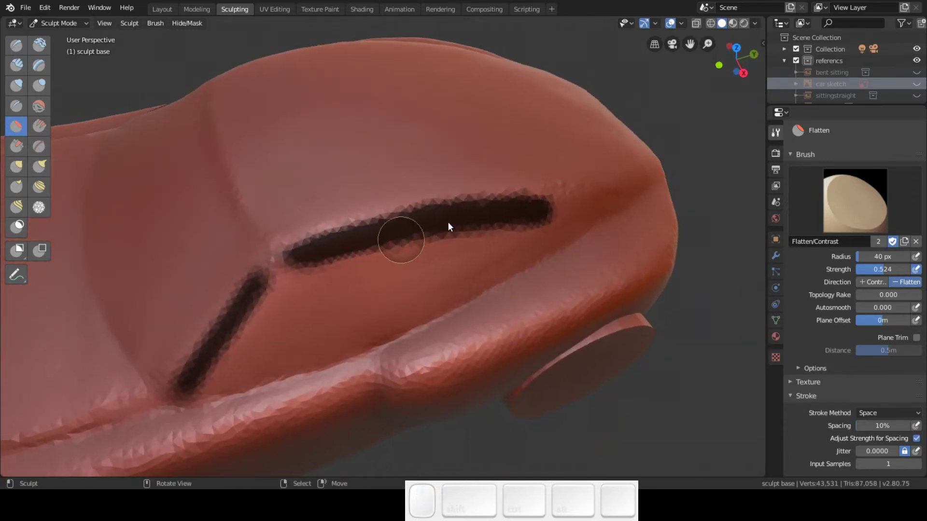
key(alt+m)
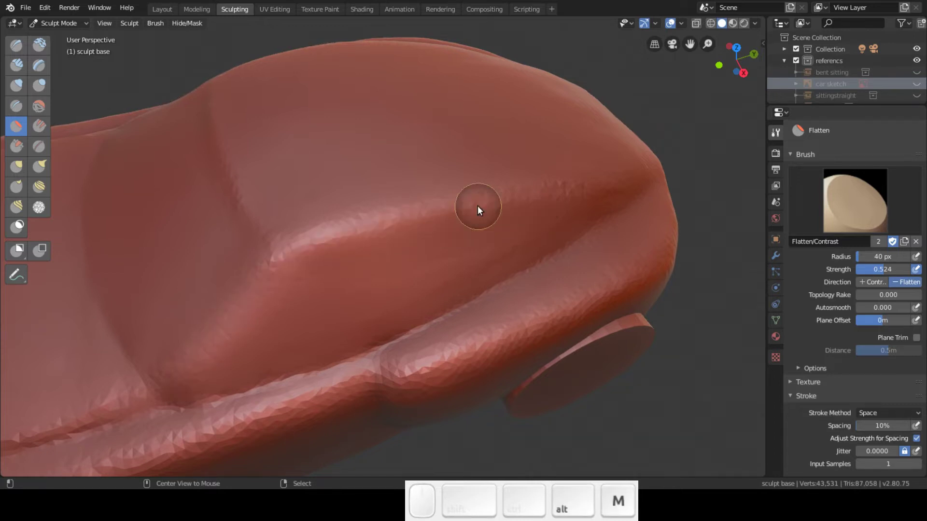
click(915, 84)
key(KP_3)
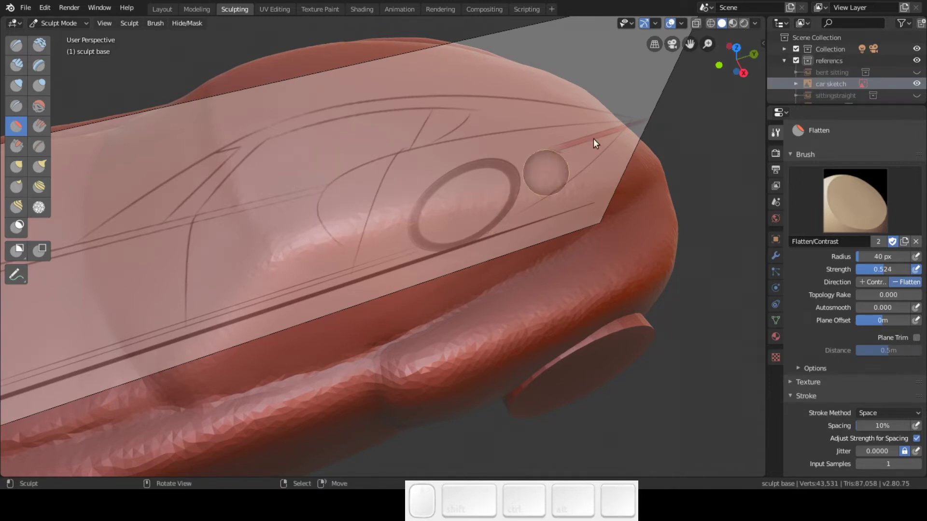
click(753, 54)
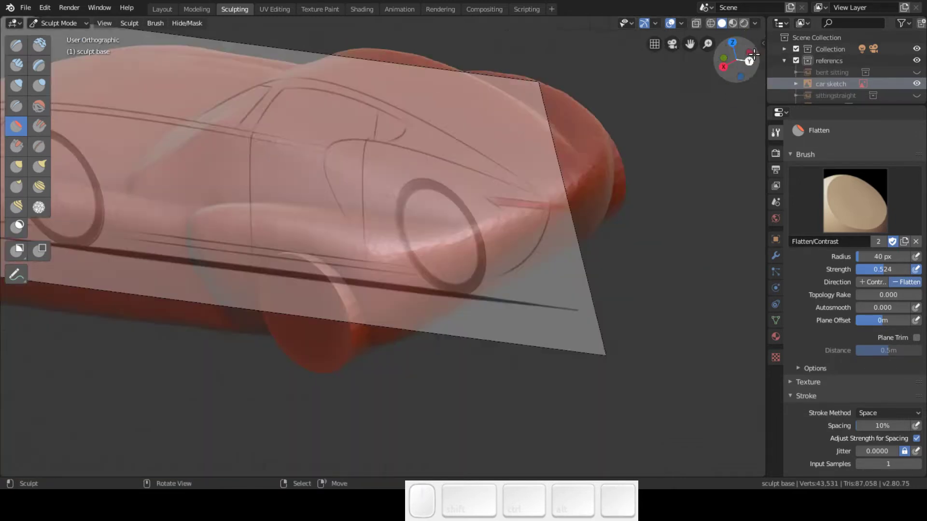
drag(739, 59, 712, 60)
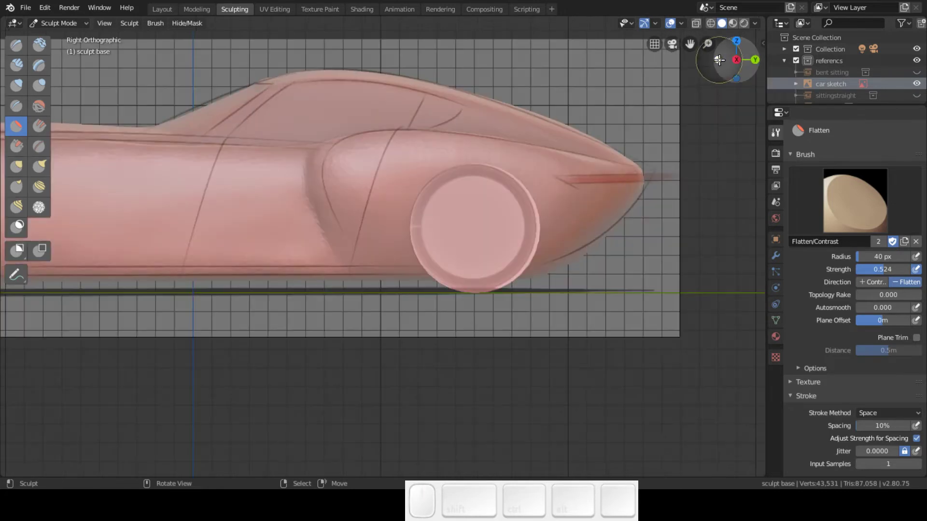
mouse_move(309, 158)
ctrl+middle_down()
mouse_move(305, 131)
mouse_move(393, 234)
mouse_move(379, 174)
mouse_move(381, 161)
mouse_move(396, 158)
mouse_move(342, 196)
ctrl+middle_up()
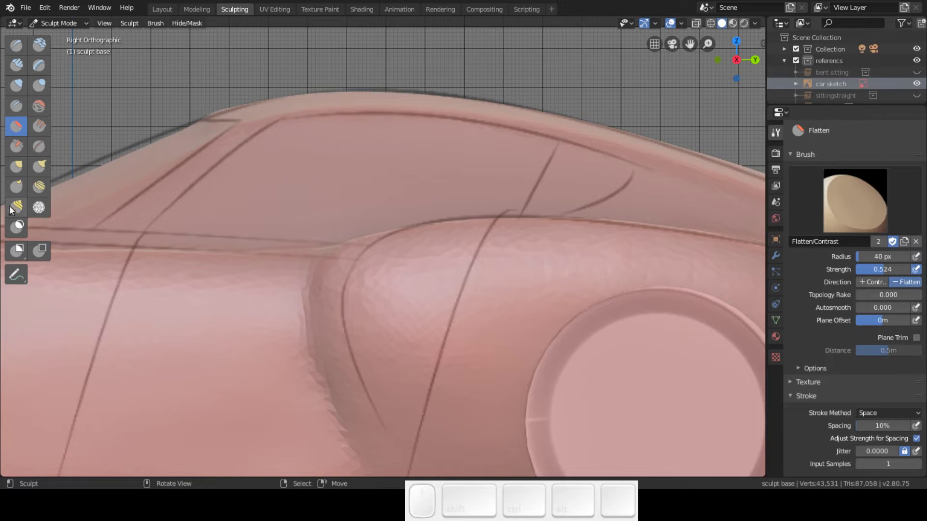
Step: Set the Mask brush's stroke method to Curve and fit a paint curve to the sketched upper edge of the side window
click(19, 227)
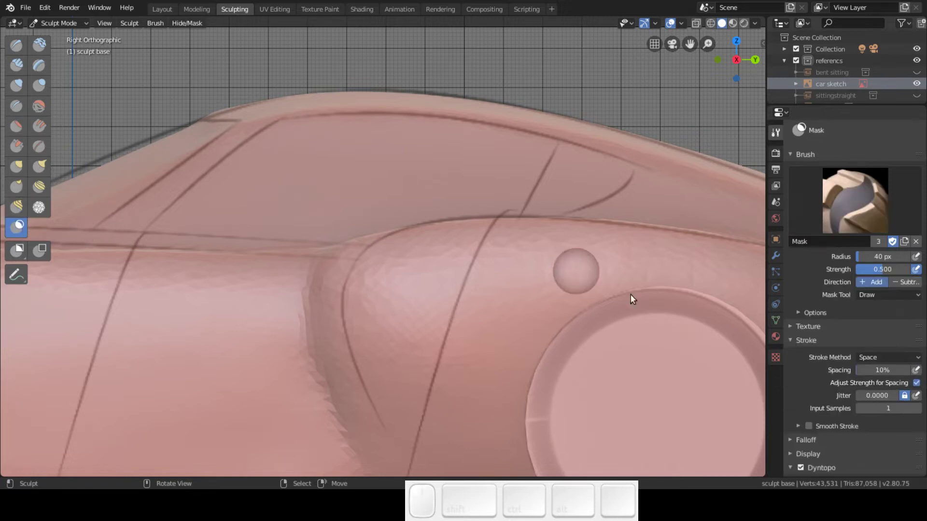
click(872, 357)
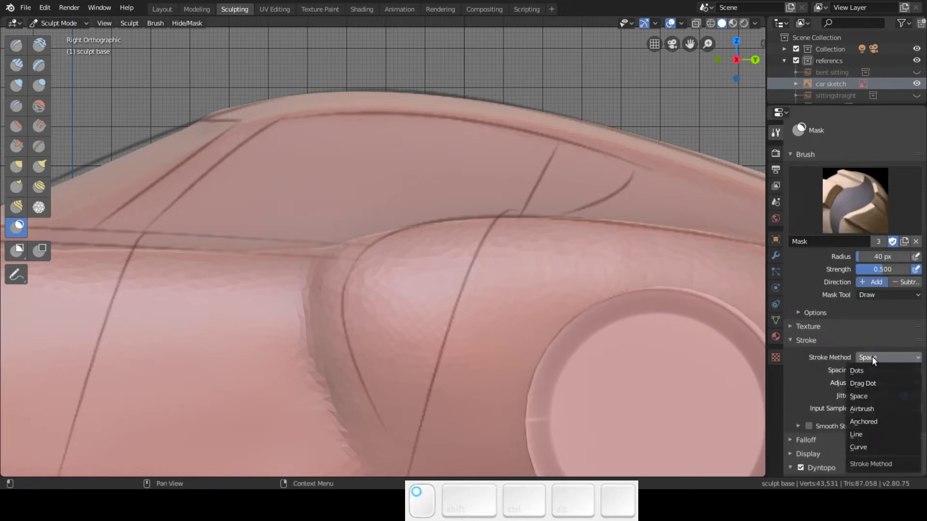
click(857, 448)
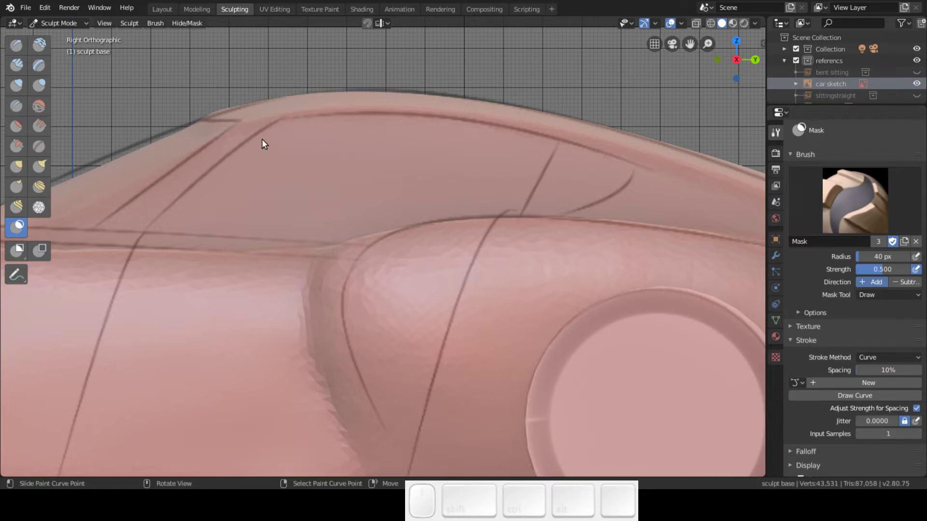
ctrl+click(284, 123)
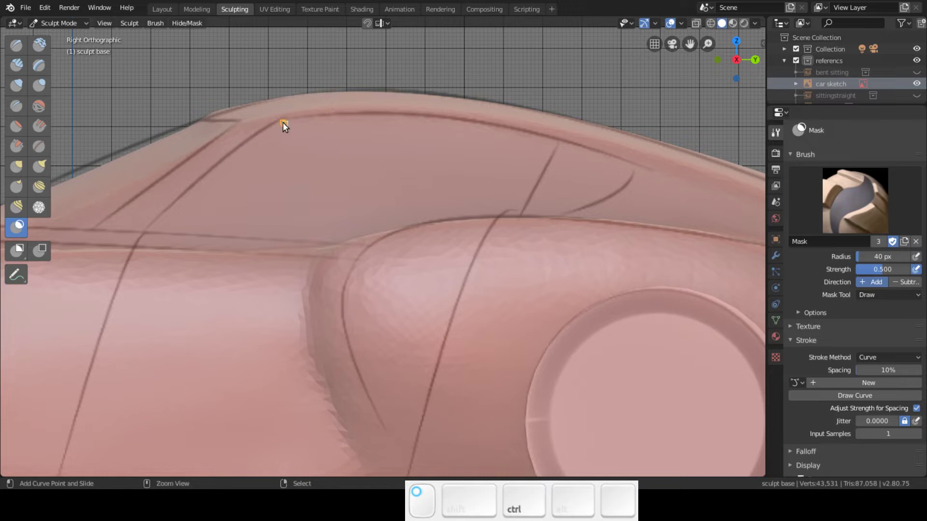
ctrl+click(634, 167)
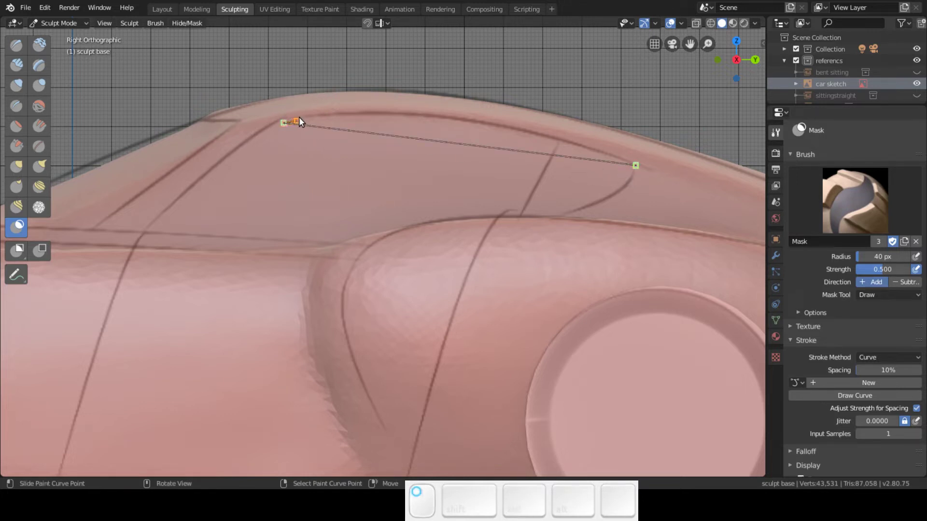
mouse_move(279, 128)
mouse_down()
mouse_move(270, 137)
mouse_move(330, 102)
mouse_move(444, 92)
mouse_up()
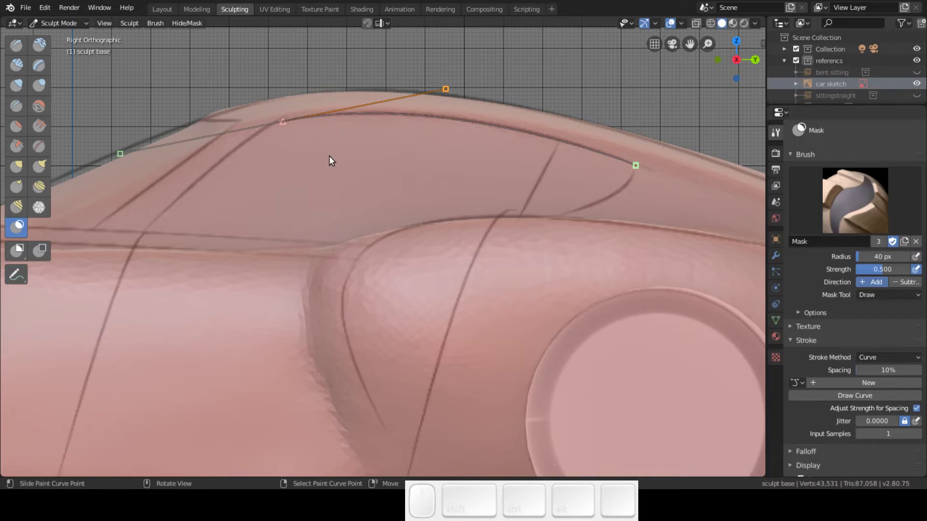
Step: Set the Mask brush radius to 11 px and apply the mask along the paint curve on the window's upper edge
key(f)
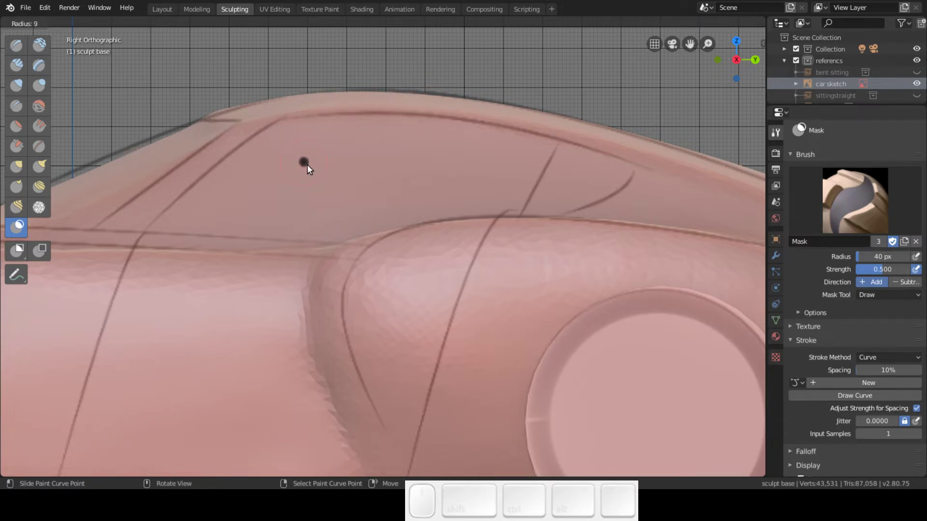
click(308, 164)
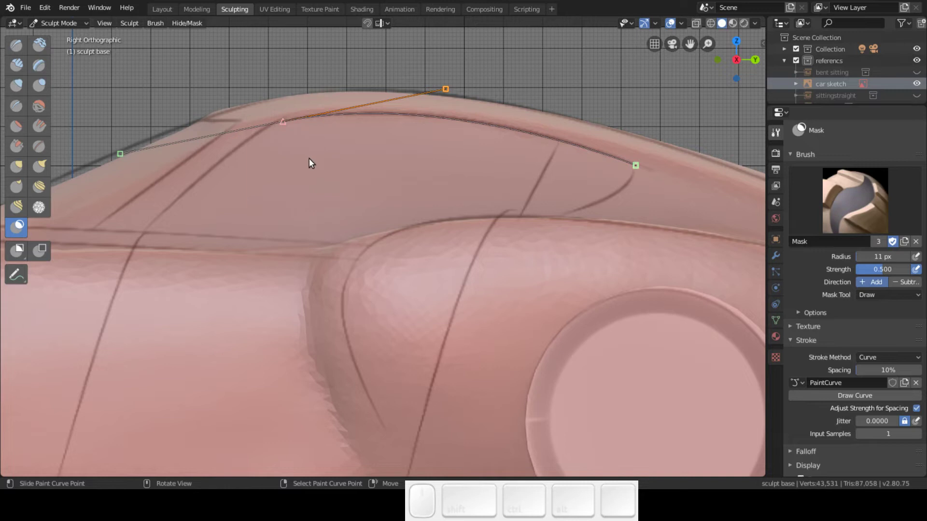
click(322, 117)
click(318, 117)
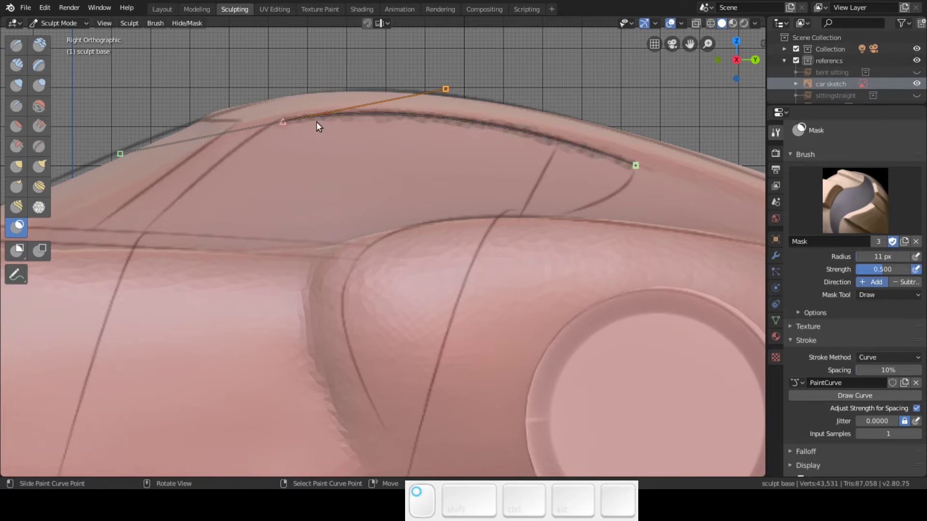
click(305, 127)
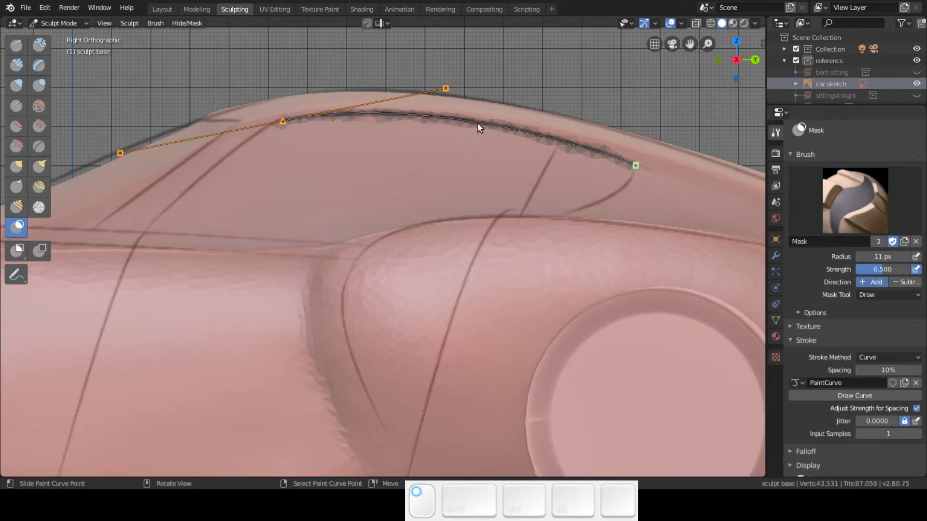
key(Return)
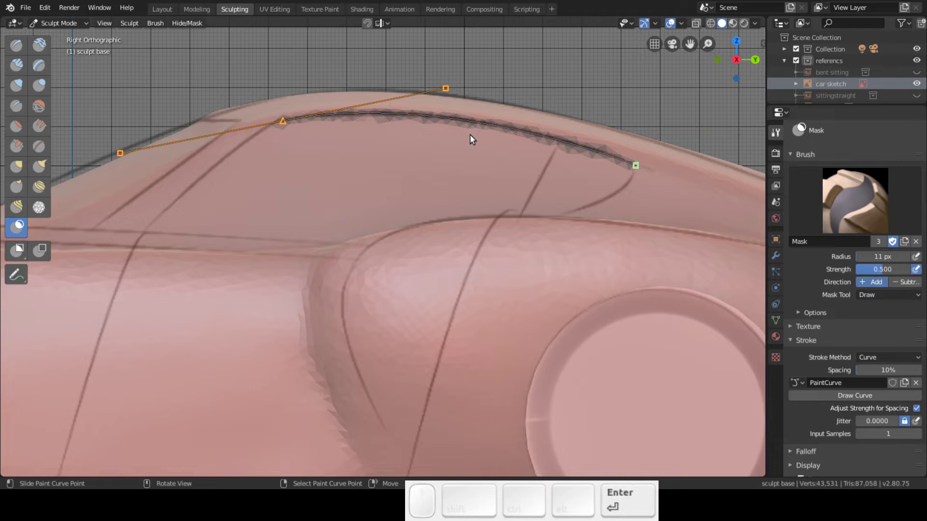
Step: Hide the car sketch and examine the masked line along the roof's edge on the body
middle_drag(465, 127, 465, 163)
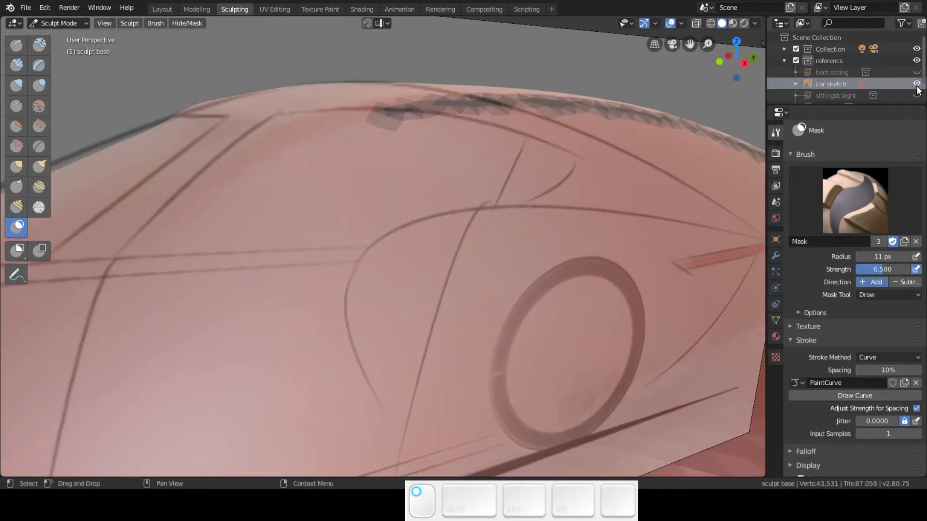
click(916, 83)
mouse_move(496, 157)
middle_down()
mouse_move(455, 166)
mouse_move(454, 176)
mouse_move(473, 185)
mouse_move(569, 157)
middle_up()
mouse_move(637, 140)
middle_down()
mouse_move(662, 132)
mouse_move(570, 179)
middle_up()
mouse_move(600, 240)
shift+middle_down()
mouse_move(385, 169)
mouse_move(357, 282)
shift+middle_up()
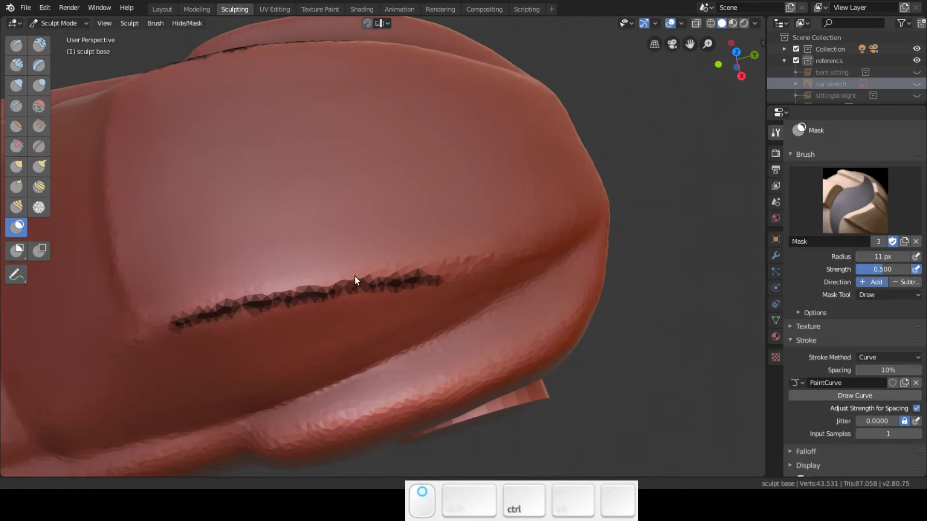
Step: Build up the roof above the masked window edge with lengthwise Draw brush strokes at a 36 px radius
click(16, 46)
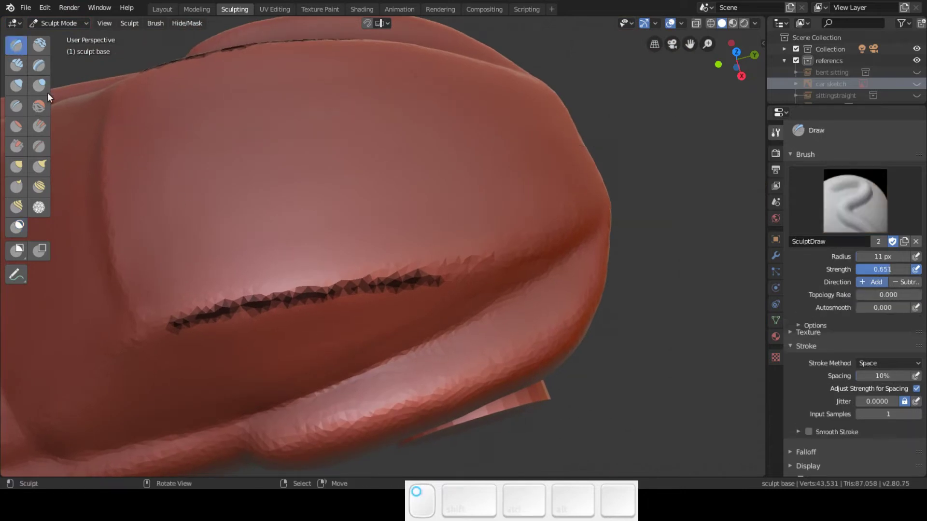
key(f)
click(153, 316)
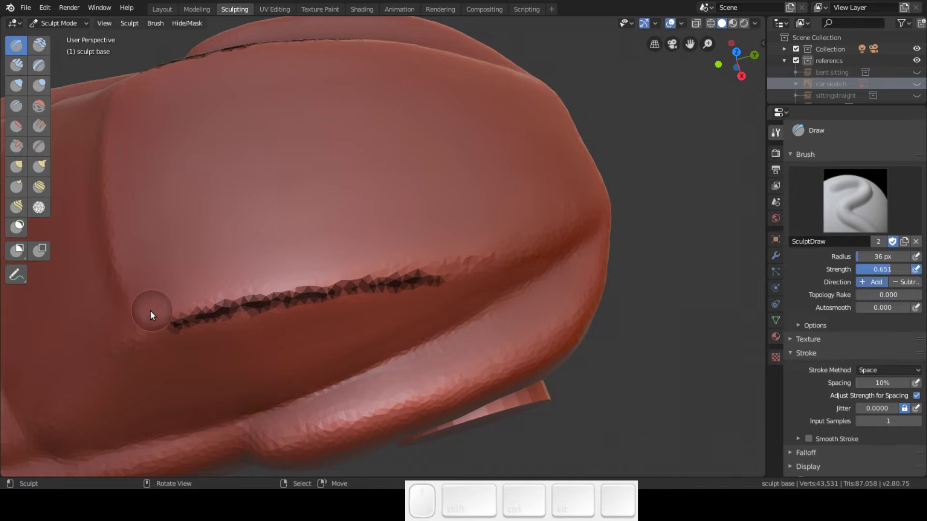
drag(154, 310, 538, 238)
mouse_move(538, 238)
middle_down()
mouse_move(550, 201)
mouse_move(609, 176)
mouse_move(577, 180)
mouse_move(494, 238)
mouse_move(511, 244)
mouse_move(502, 249)
middle_up()
drag(149, 321, 527, 204)
drag(161, 287, 486, 201)
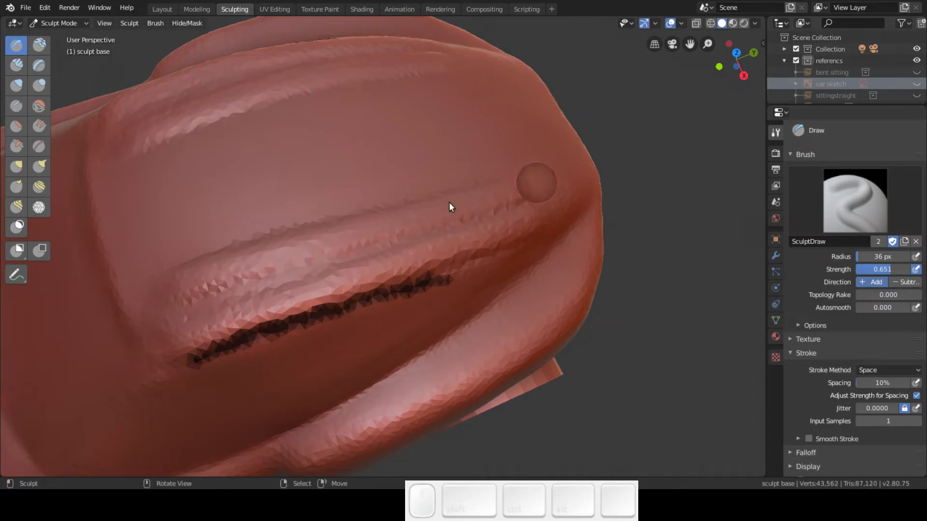
drag(129, 275, 461, 180)
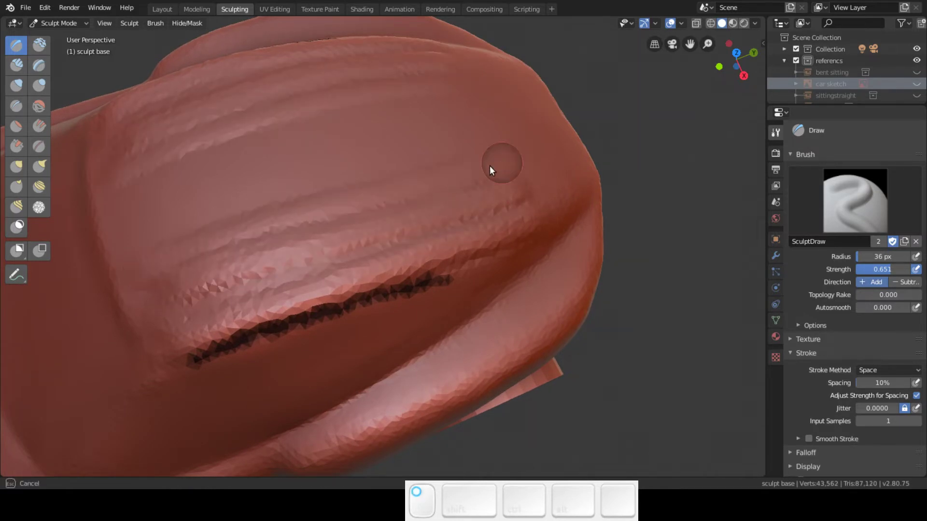
drag(150, 244, 509, 140)
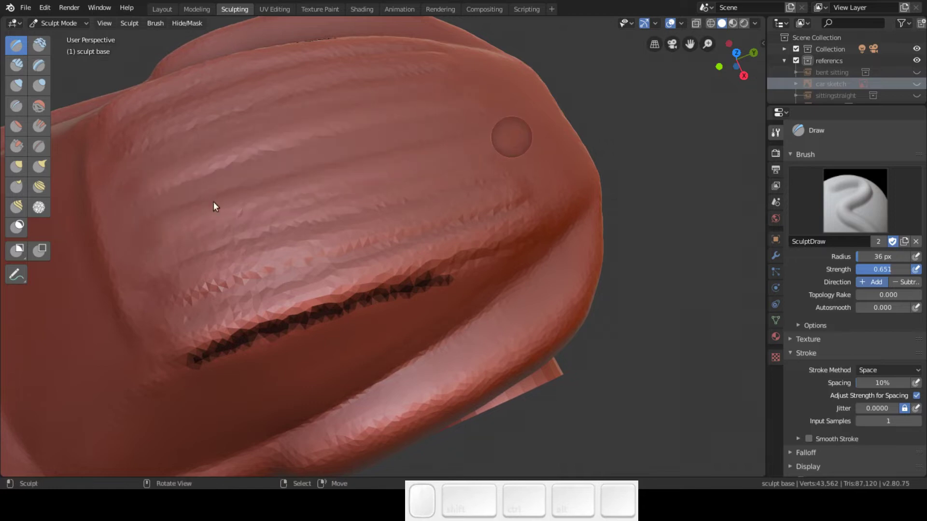
drag(182, 190, 507, 116)
Step: Compare the raised roofline with the car sketch in the right side view, hiding the sketch again when done
mouse_move(507, 116)
middle_down()
mouse_move(468, 136)
mouse_move(517, 115)
mouse_move(503, 103)
mouse_move(269, 170)
mouse_move(151, 218)
mouse_move(56, 103)
middle_up()
key(KP_3)
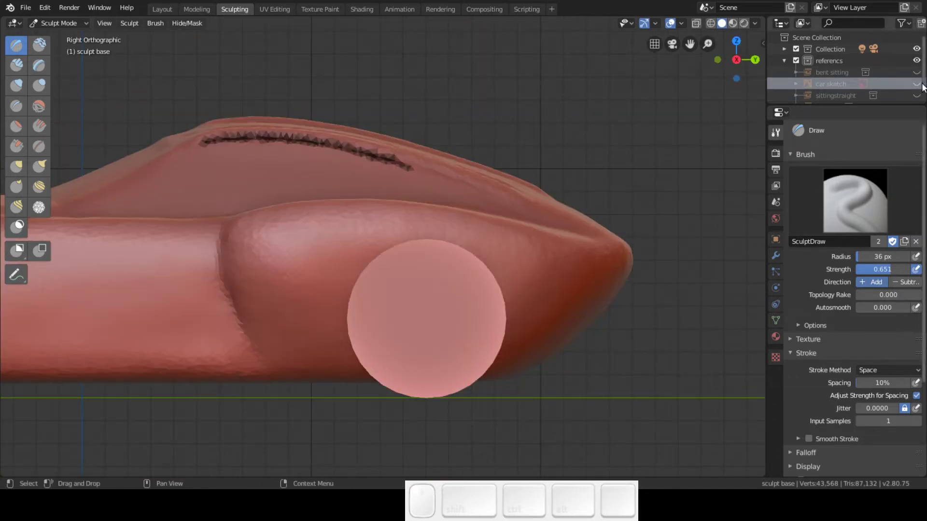
click(917, 84)
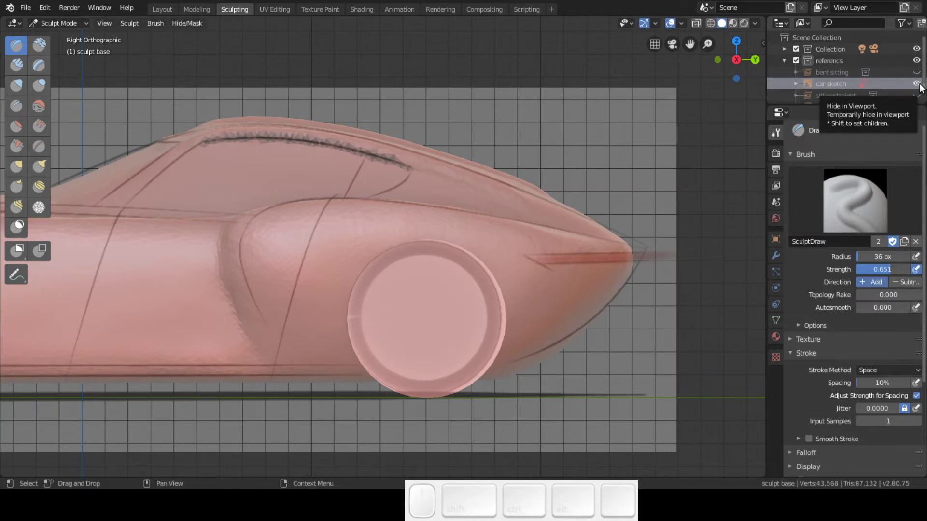
click(917, 84)
mouse_move(502, 146)
middle_down()
mouse_move(293, 199)
mouse_move(315, 240)
mouse_move(265, 261)
middle_up()
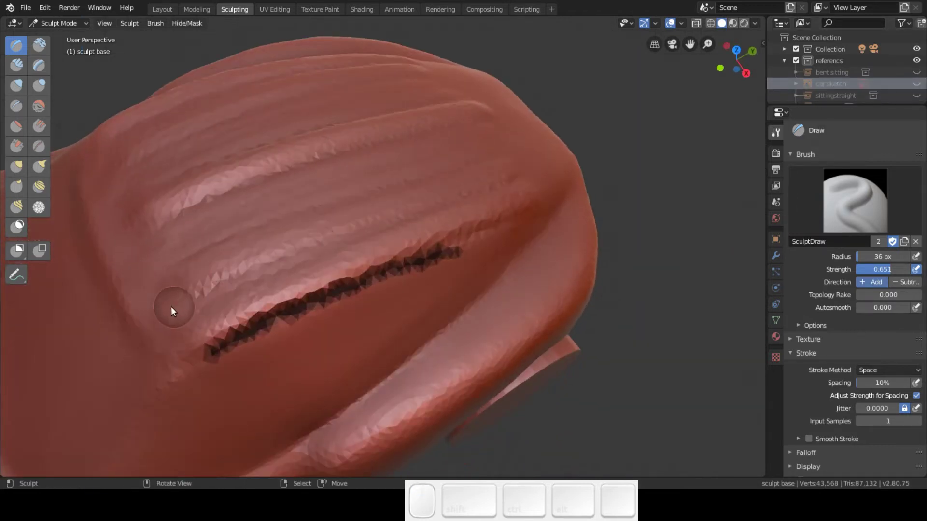
Step: Soften the new ridges on the roof with the Smooth brush and level them down to the masked edge with Flatten
click(49, 112)
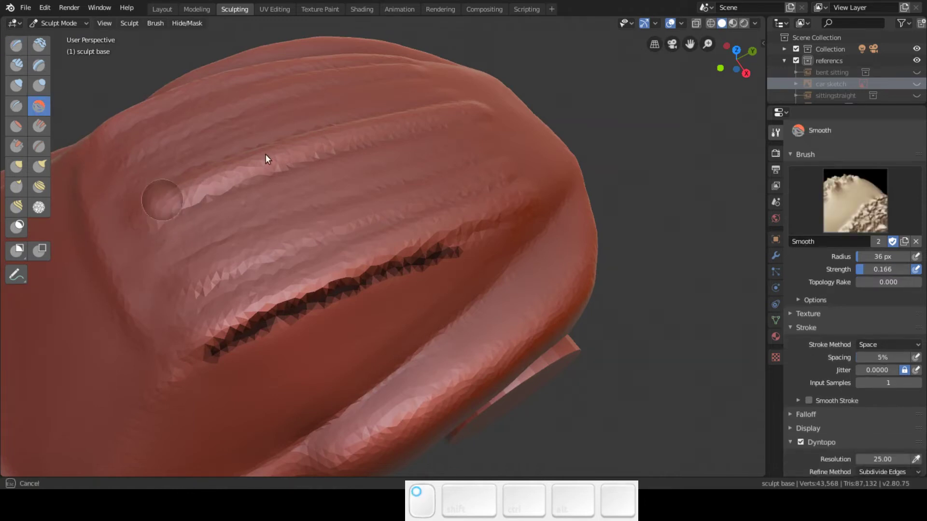
click(18, 126)
mouse_move(207, 185)
mouse_down()
mouse_move(471, 111)
mouse_move(223, 168)
mouse_move(479, 103)
mouse_move(193, 218)
mouse_move(440, 145)
mouse_move(320, 204)
mouse_move(260, 248)
mouse_move(391, 205)
mouse_move(247, 286)
mouse_move(473, 199)
mouse_move(296, 257)
mouse_move(366, 231)
mouse_up()
mouse_move(232, 285)
mouse_down()
mouse_move(513, 190)
mouse_move(196, 304)
mouse_move(435, 190)
mouse_move(320, 204)
mouse_move(321, 169)
mouse_move(211, 174)
mouse_move(100, 217)
mouse_up()
mouse_move(158, 161)
mouse_down()
mouse_move(248, 104)
mouse_move(201, 104)
mouse_move(110, 132)
mouse_move(107, 193)
mouse_move(196, 302)
mouse_up()
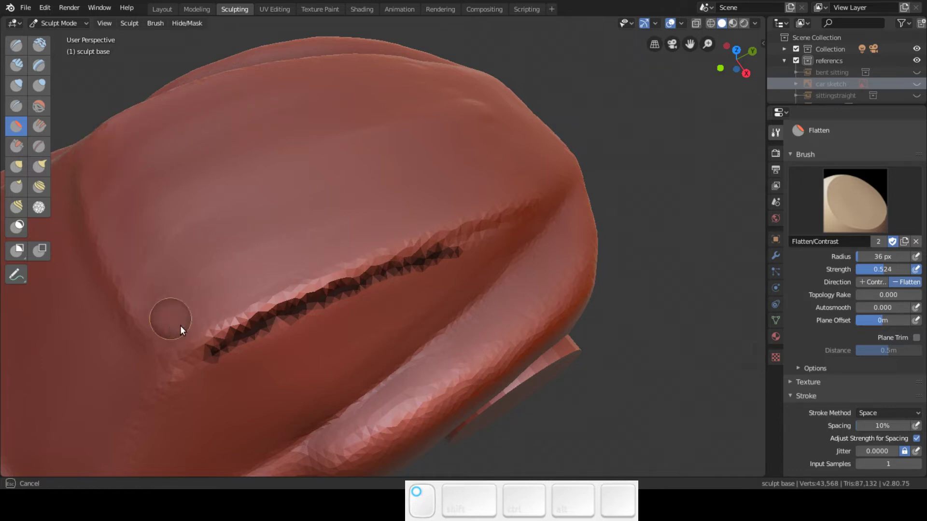
mouse_move(212, 343)
mouse_down()
mouse_move(205, 323)
mouse_move(520, 213)
mouse_move(498, 195)
mouse_move(190, 328)
mouse_move(490, 187)
mouse_move(263, 262)
mouse_move(470, 168)
mouse_move(213, 187)
mouse_move(327, 116)
mouse_move(220, 117)
mouse_move(96, 169)
mouse_up()
drag(131, 233, 213, 286)
Step: Even out the whole roof surface from front to rear with further Flatten brush strokes
mouse_move(324, 223)
middle_down()
mouse_move(237, 159)
mouse_move(332, 139)
mouse_move(335, 200)
mouse_move(288, 250)
mouse_move(169, 263)
middle_up()
mouse_move(169, 263)
mouse_down()
mouse_move(468, 122)
mouse_move(124, 283)
mouse_move(438, 124)
mouse_move(219, 205)
mouse_move(317, 140)
mouse_move(360, 91)
mouse_move(165, 252)
mouse_move(439, 157)
mouse_move(522, 89)
mouse_up()
mouse_move(495, 142)
mouse_down()
mouse_move(531, 188)
mouse_move(252, 337)
mouse_move(491, 214)
mouse_move(179, 327)
mouse_move(497, 155)
mouse_move(159, 304)
mouse_move(531, 126)
mouse_move(152, 271)
mouse_move(537, 112)
mouse_move(350, 282)
mouse_up()
mouse_move(350, 282)
middle_down()
mouse_move(403, 203)
mouse_move(455, 159)
mouse_move(367, 246)
mouse_move(302, 245)
middle_up()
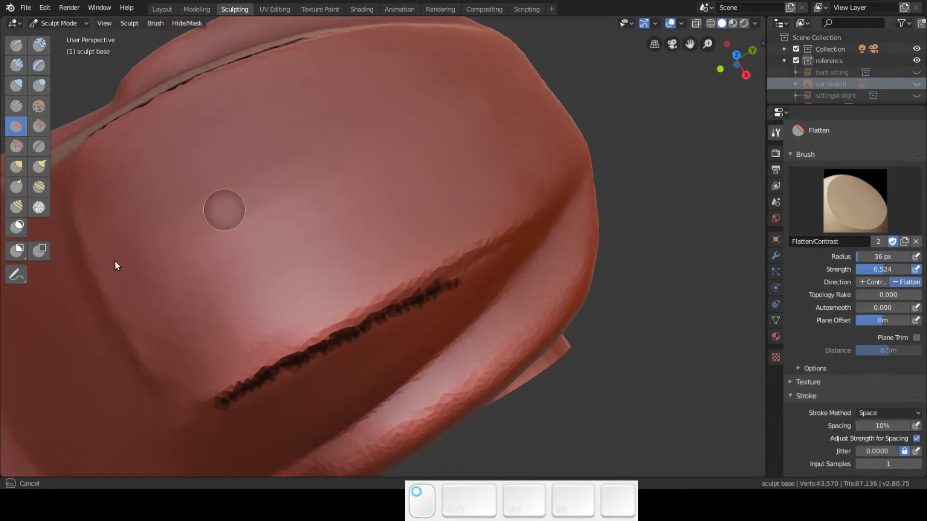
drag(498, 124, 148, 286)
mouse_move(385, 222)
middle_down()
mouse_move(476, 123)
mouse_move(397, 206)
mouse_move(359, 227)
middle_up()
drag(133, 290, 470, 137)
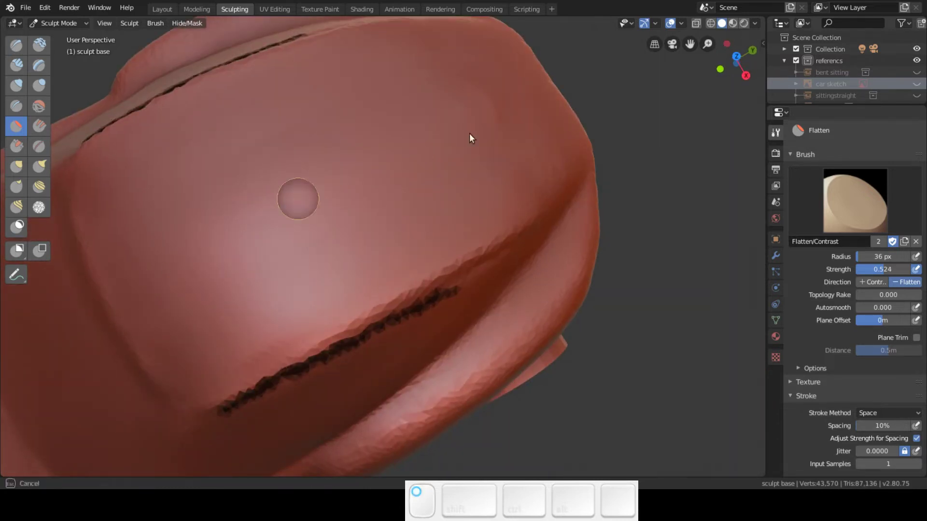
drag(172, 249, 173, 249)
Step: Flatten the body side around the side window, below the masked edge
mouse_move(499, 115)
middle_down()
mouse_move(428, 168)
mouse_move(488, 120)
mouse_move(485, 111)
mouse_move(515, 131)
mouse_move(463, 151)
mouse_move(478, 189)
mouse_move(285, 275)
middle_up()
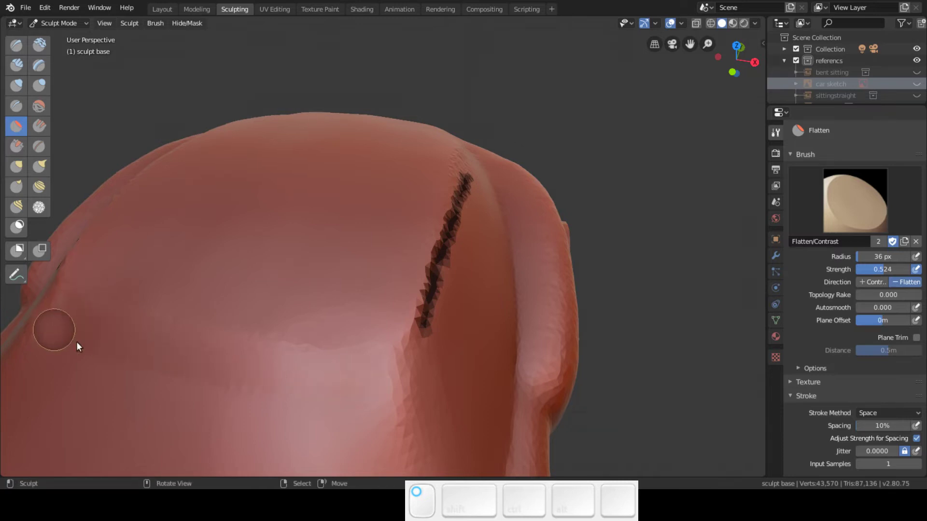
mouse_move(369, 399)
middle_down()
mouse_move(337, 356)
mouse_move(262, 333)
mouse_move(288, 302)
mouse_move(285, 326)
middle_up()
drag(144, 215, 143, 213)
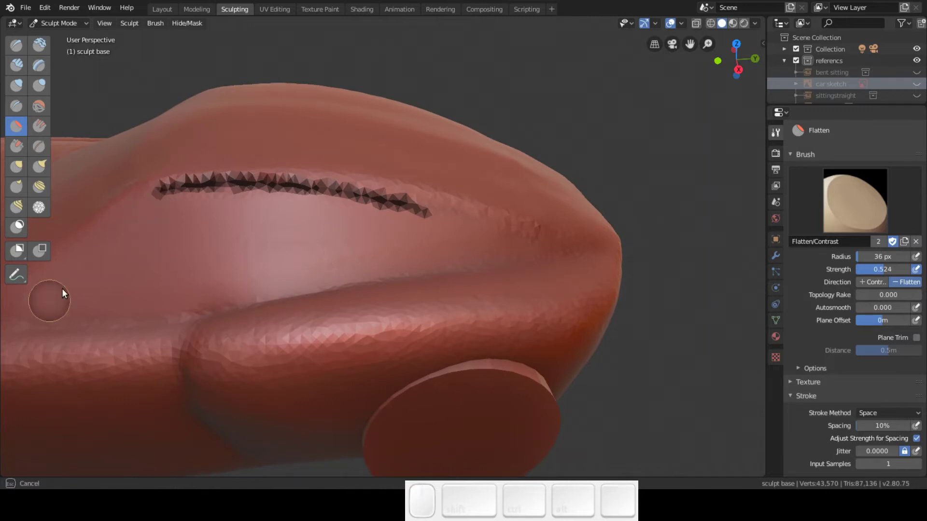
mouse_move(254, 283)
middle_down()
mouse_move(291, 297)
mouse_move(318, 265)
mouse_move(274, 300)
mouse_move(494, 205)
middle_up()
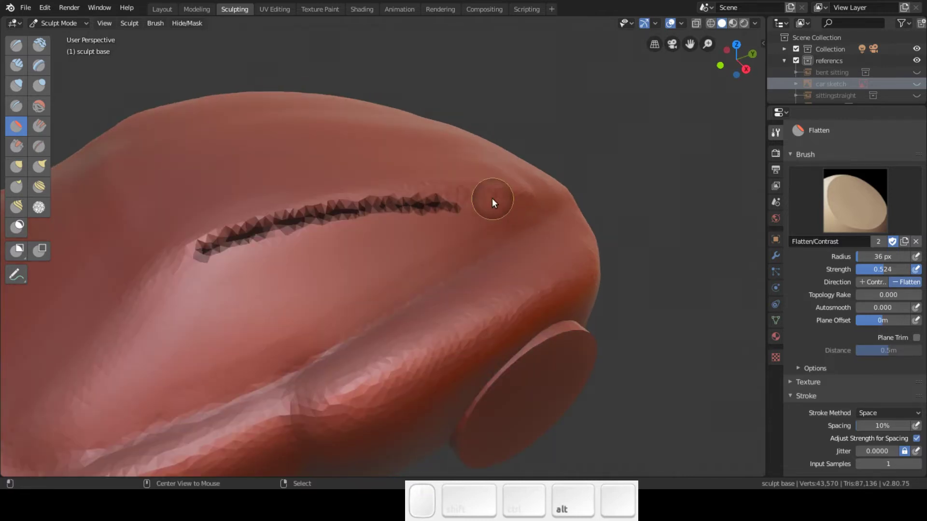
Step: Clear the mask and smooth the jagged upper edge of the side window with the Smooth brush
key(alt+m)
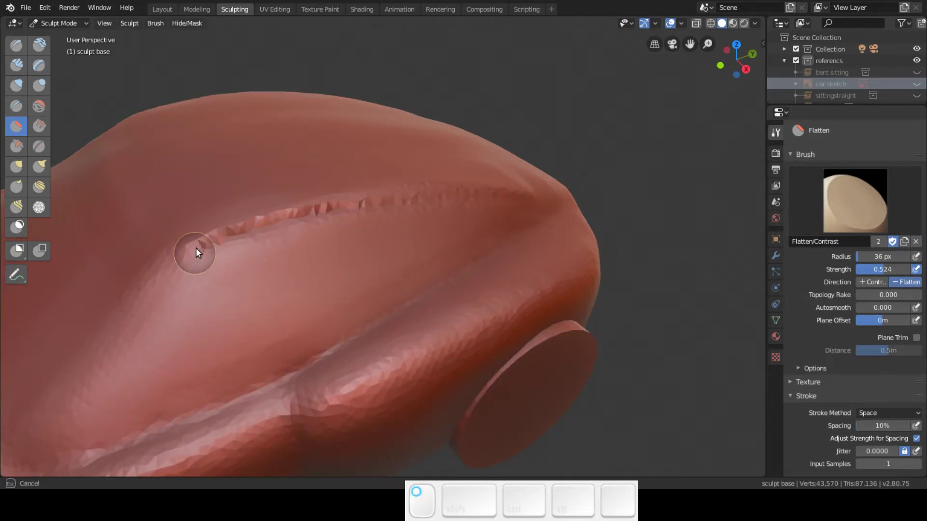
click(44, 106)
mouse_move(263, 232)
mouse_down()
mouse_move(454, 207)
mouse_move(234, 241)
mouse_move(196, 259)
mouse_move(464, 198)
mouse_move(527, 206)
mouse_move(340, 217)
mouse_move(259, 246)
mouse_move(401, 207)
mouse_move(236, 271)
mouse_move(246, 260)
mouse_up()
middle_drag(291, 269, 291, 312)
Step: Smooth the rear part of the roof with the Smooth brush
mouse_move(523, 240)
mouse_down()
mouse_move(235, 364)
mouse_move(186, 368)
mouse_move(491, 193)
mouse_move(169, 296)
mouse_move(445, 127)
mouse_move(242, 172)
mouse_move(516, 114)
mouse_up()
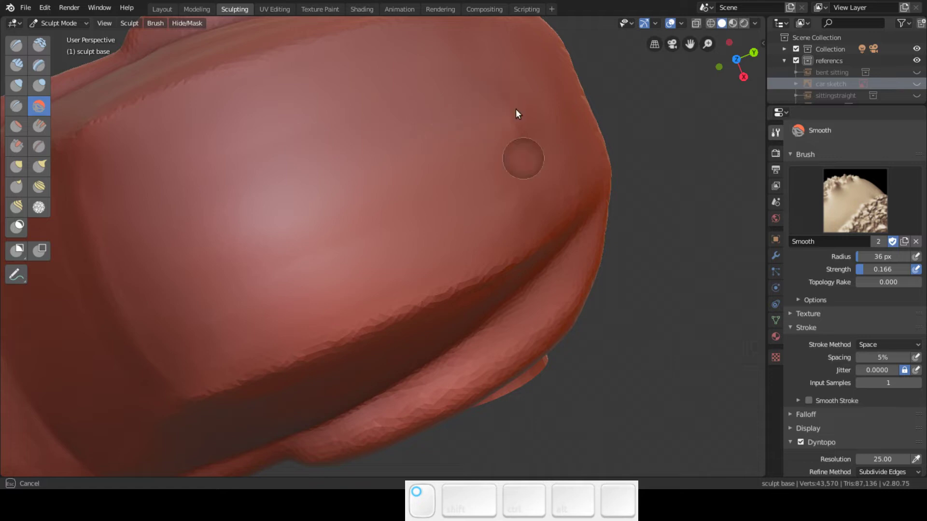
mouse_move(449, 69)
mouse_down()
mouse_move(418, 280)
mouse_move(507, 231)
mouse_up()
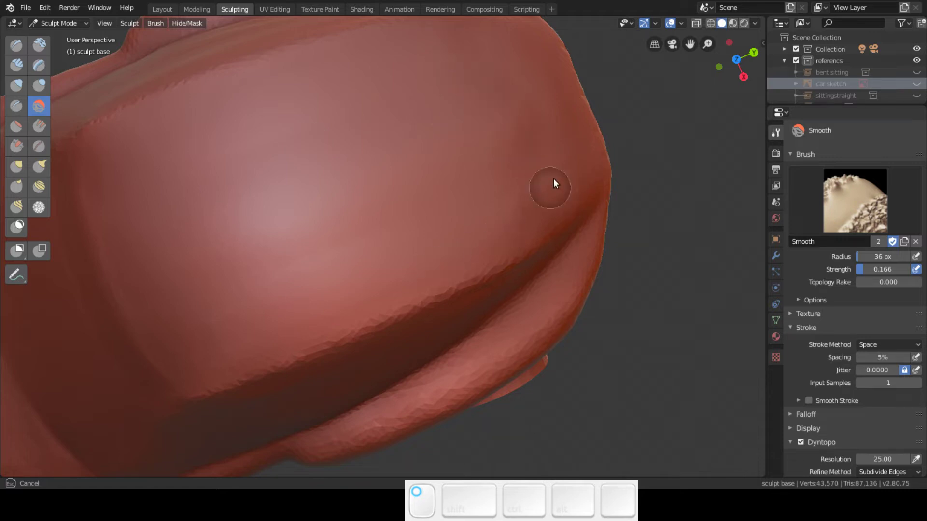
drag(514, 187, 512, 122)
drag(530, 80, 381, 181)
Step: Check the body in the back and front views and against the car sketch in the right view, hiding the sketch when done
mouse_move(381, 180)
middle_down()
mouse_move(312, 238)
mouse_move(312, 193)
mouse_move(285, 175)
mouse_move(296, 166)
mouse_move(382, 169)
middle_up()
click(916, 84)
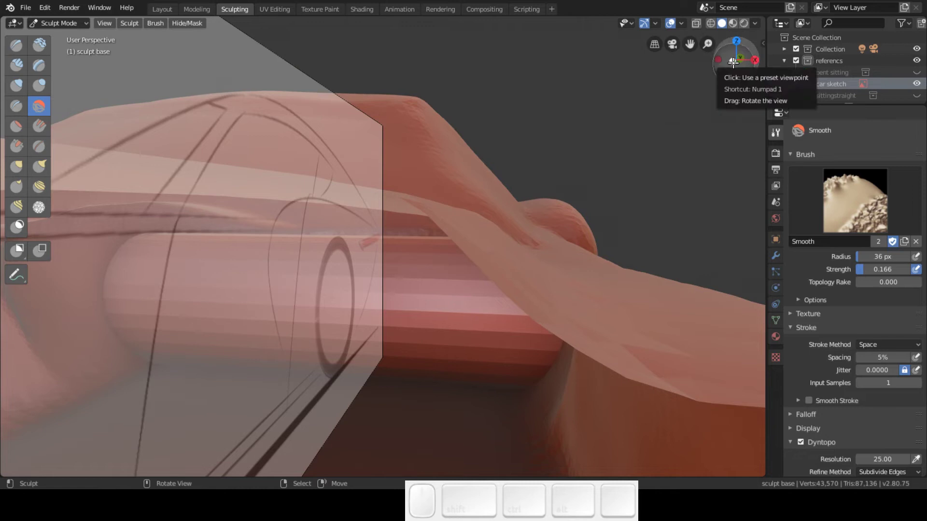
click(735, 59)
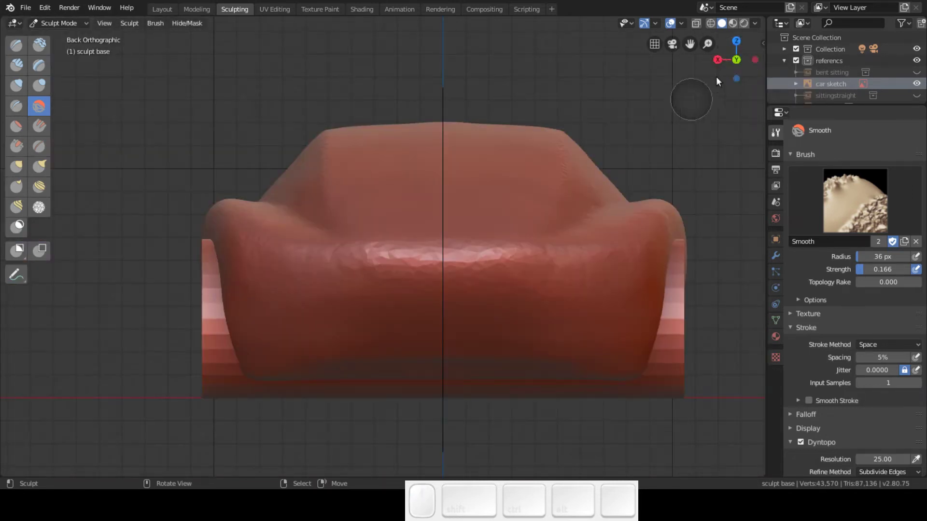
click(735, 60)
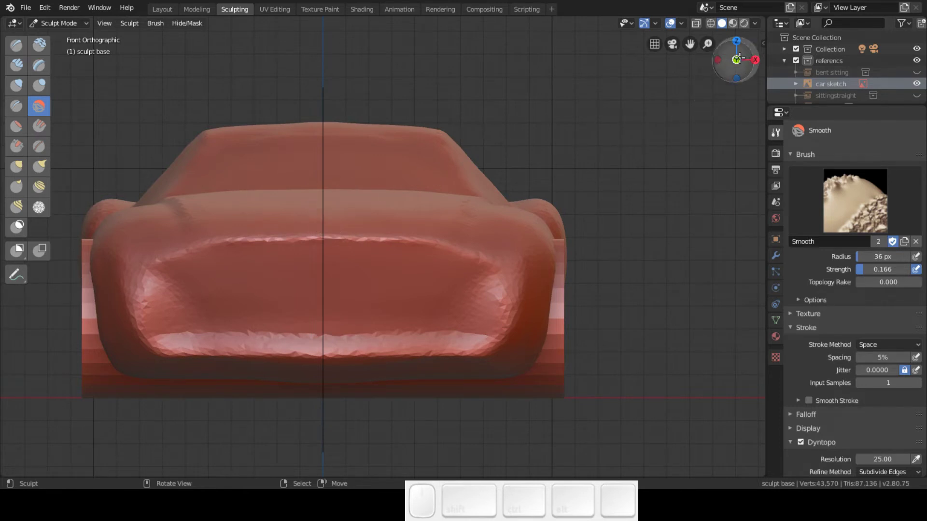
click(755, 59)
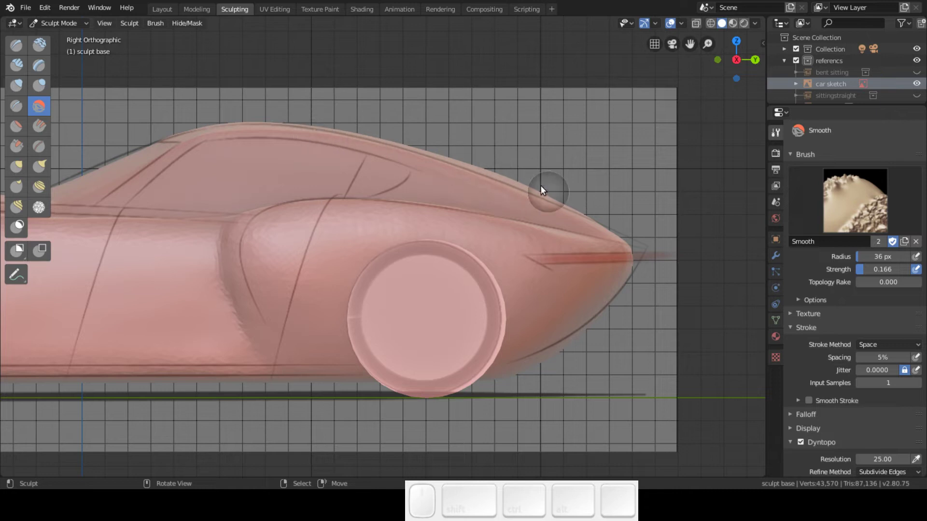
middle_drag(502, 251, 542, 325)
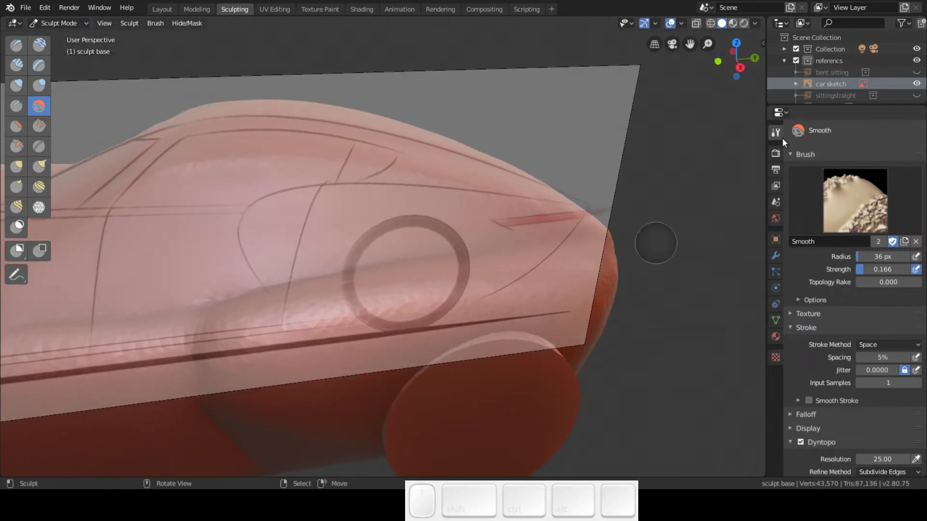
click(916, 83)
Step: Smooth the rear of the roof once more and level its rear edge with the Flatten brush
middle_drag(480, 199, 513, 201)
mouse_move(546, 158)
mouse_down()
mouse_move(500, 168)
mouse_move(573, 157)
mouse_move(394, 157)
mouse_move(338, 140)
mouse_up()
click(20, 126)
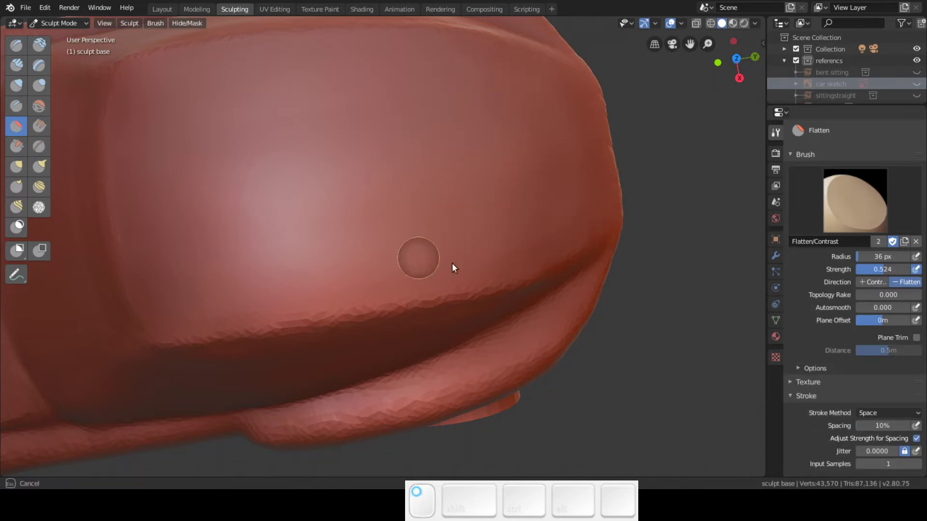
mouse_move(568, 155)
mouse_down()
mouse_move(290, 198)
mouse_move(346, 166)
mouse_move(495, 133)
mouse_up()
mouse_move(562, 118)
mouse_down()
mouse_move(567, 109)
mouse_move(373, 108)
mouse_move(242, 176)
mouse_move(480, 169)
mouse_move(578, 184)
mouse_move(594, 213)
mouse_move(352, 253)
mouse_move(340, 269)
mouse_move(611, 235)
mouse_up()
Step: Flatten the middle of the roof and the side window surface down to the fender
scroll(578, 243, down, 3)
mouse_move(530, 187)
middle_down()
mouse_move(486, 129)
mouse_move(635, 145)
mouse_move(453, 133)
mouse_move(344, 165)
mouse_move(308, 213)
mouse_move(303, 242)
mouse_move(318, 242)
middle_up()
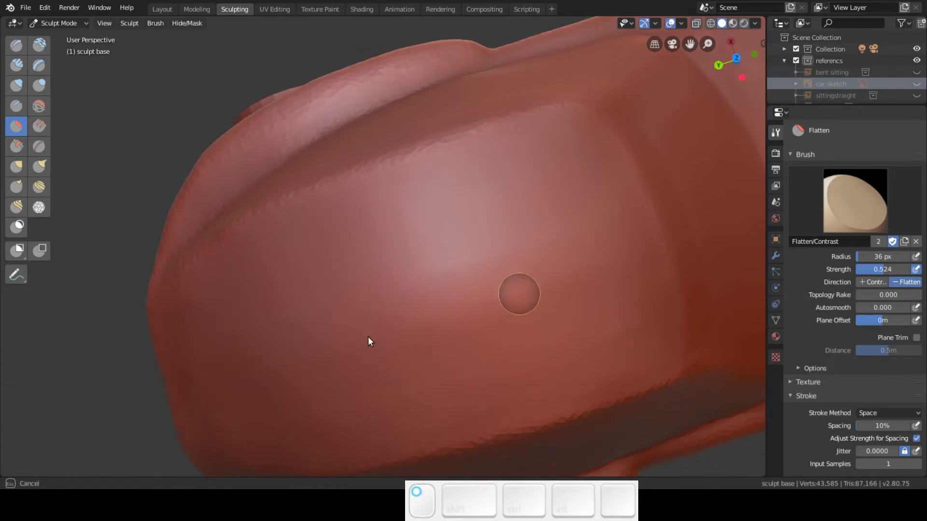
click(490, 314)
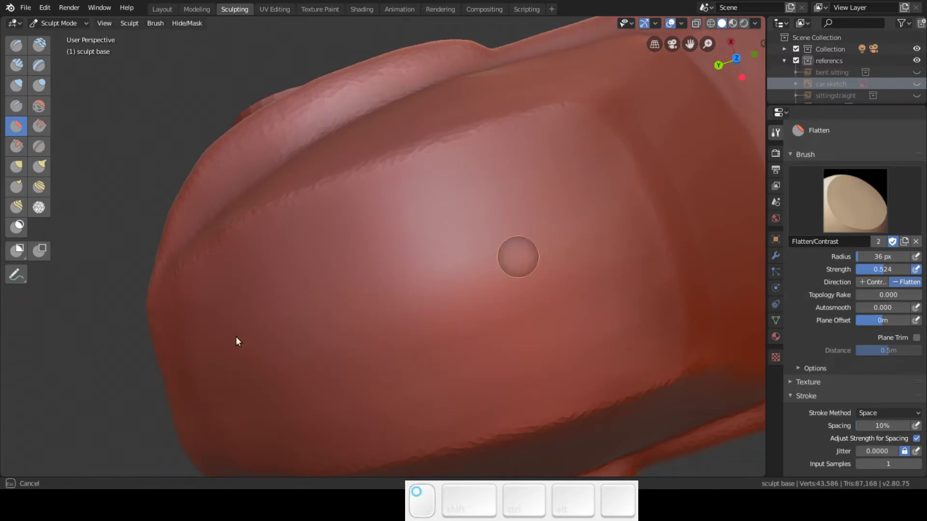
drag(440, 289, 269, 346)
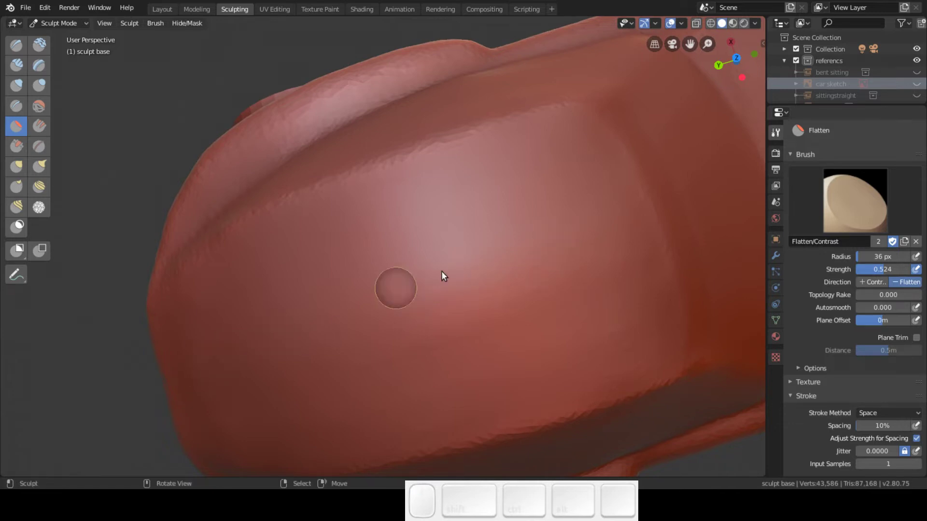
mouse_move(436, 240)
middle_down()
mouse_move(624, 153)
mouse_move(671, 107)
mouse_move(573, 188)
mouse_move(629, 226)
mouse_move(504, 242)
mouse_move(551, 161)
mouse_move(535, 228)
mouse_move(425, 237)
mouse_move(335, 225)
middle_up()
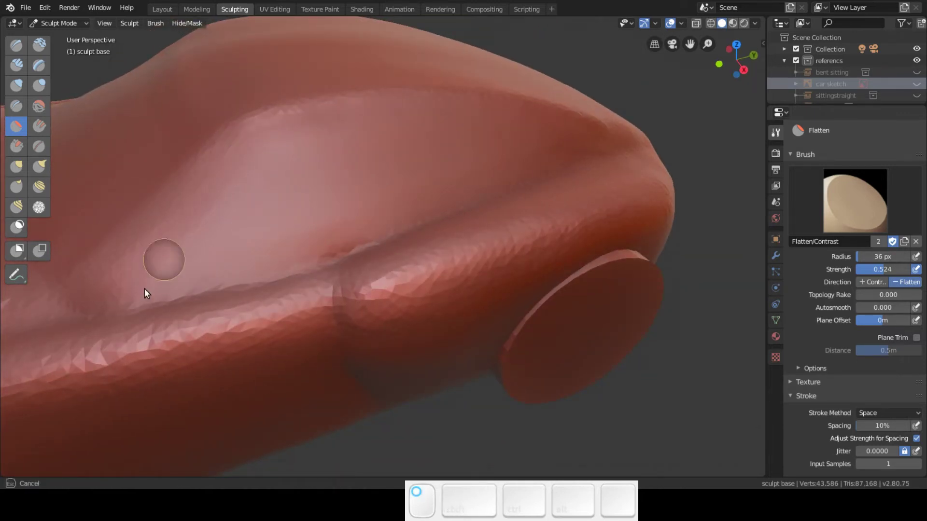
mouse_move(276, 179)
middle_down()
mouse_move(330, 232)
mouse_move(320, 229)
middle_up()
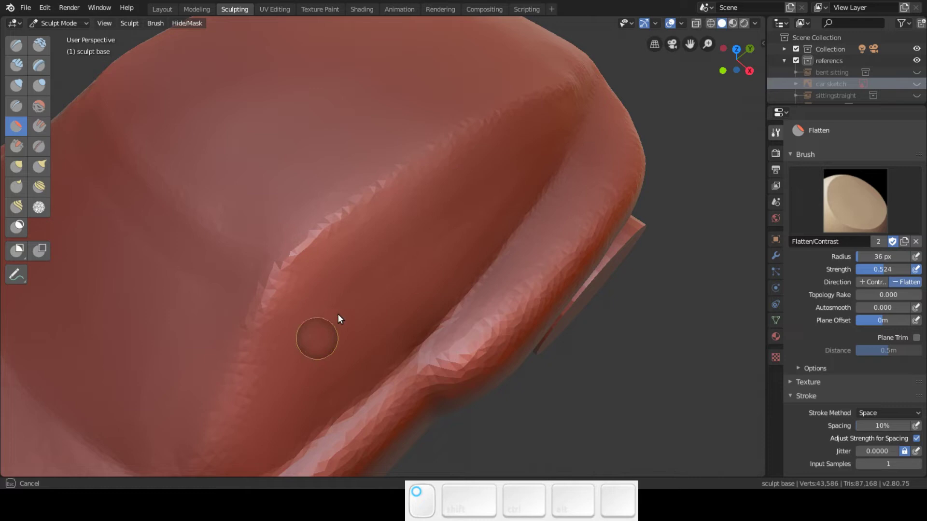
Step: Switch the viewport shading to the glossy blue MatCap to inspect the body's surface highlights
click(754, 23)
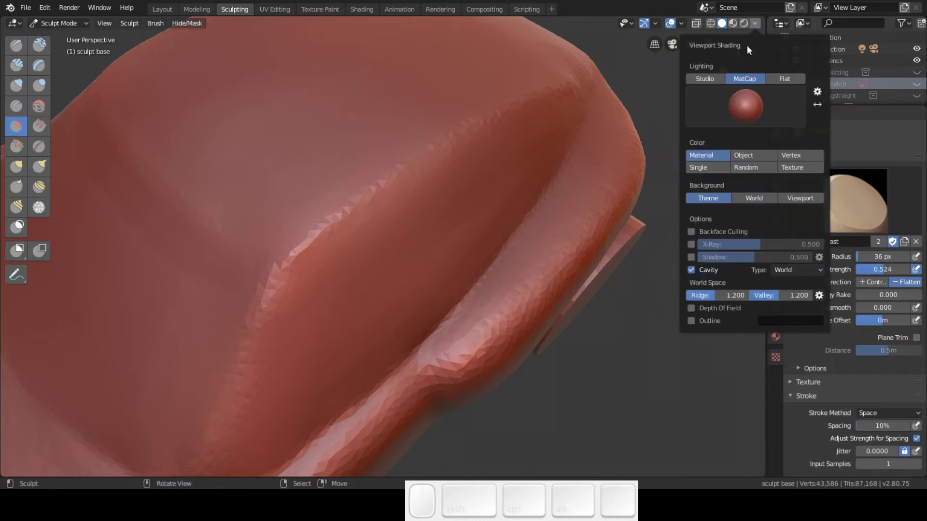
click(749, 106)
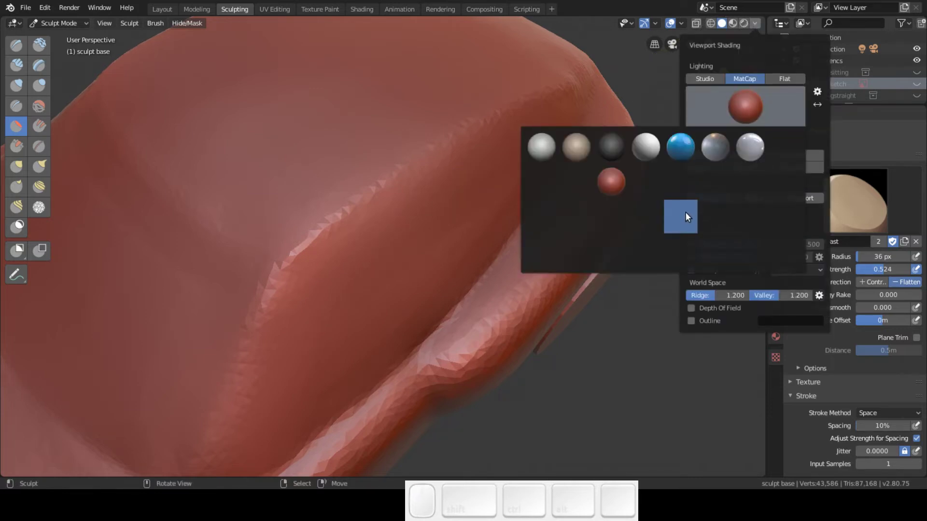
click(680, 152)
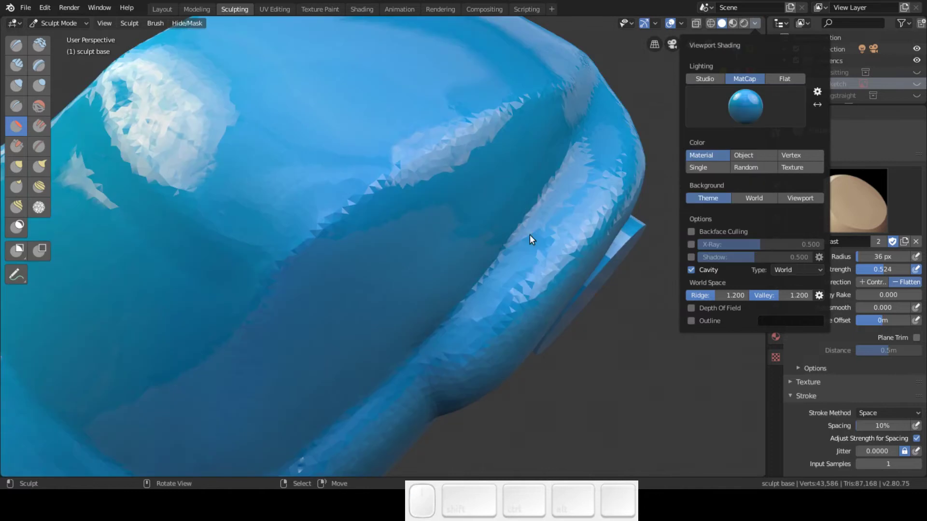
mouse_move(436, 192)
middle_down()
mouse_move(408, 155)
mouse_move(444, 151)
mouse_move(441, 179)
mouse_move(403, 196)
mouse_move(333, 156)
mouse_move(302, 124)
mouse_move(317, 136)
mouse_move(465, 118)
mouse_move(519, 129)
mouse_move(443, 209)
mouse_move(444, 267)
mouse_move(448, 216)
mouse_move(544, 153)
mouse_move(441, 229)
mouse_move(430, 200)
mouse_move(406, 184)
mouse_move(415, 162)
middle_up()
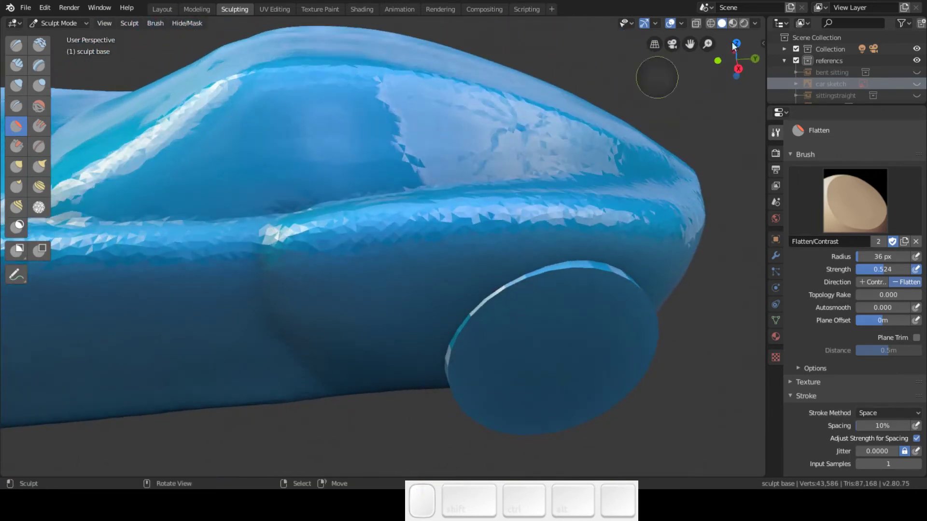
Step: Switch the viewport MatCap to the matte red clay material
click(754, 24)
click(746, 103)
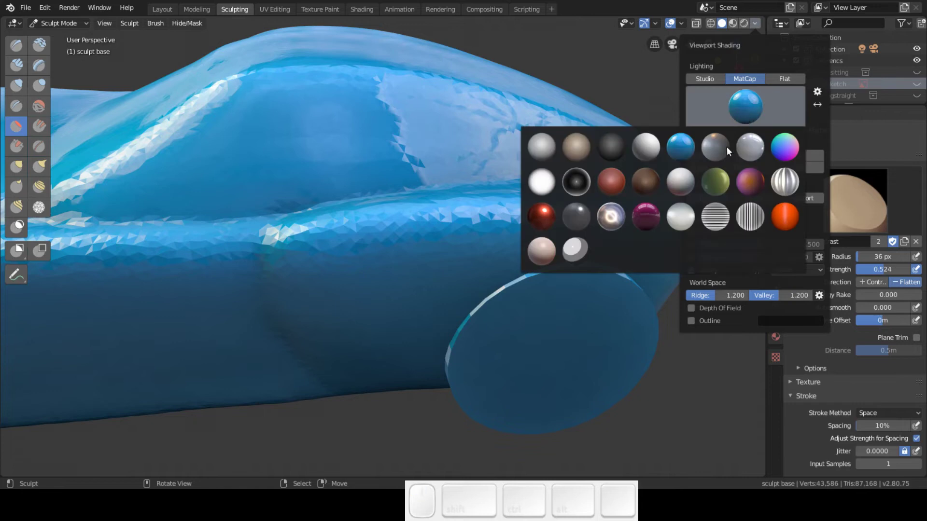
click(611, 181)
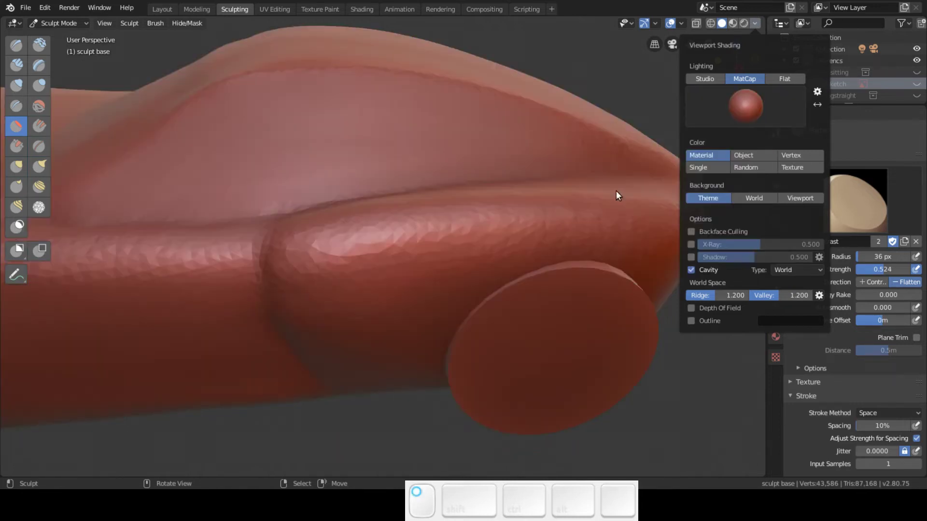
Step: Flatten the windshield pillar edge and the lower side window surface along the fender with the Flatten brush
middle_drag(387, 126, 451, 195)
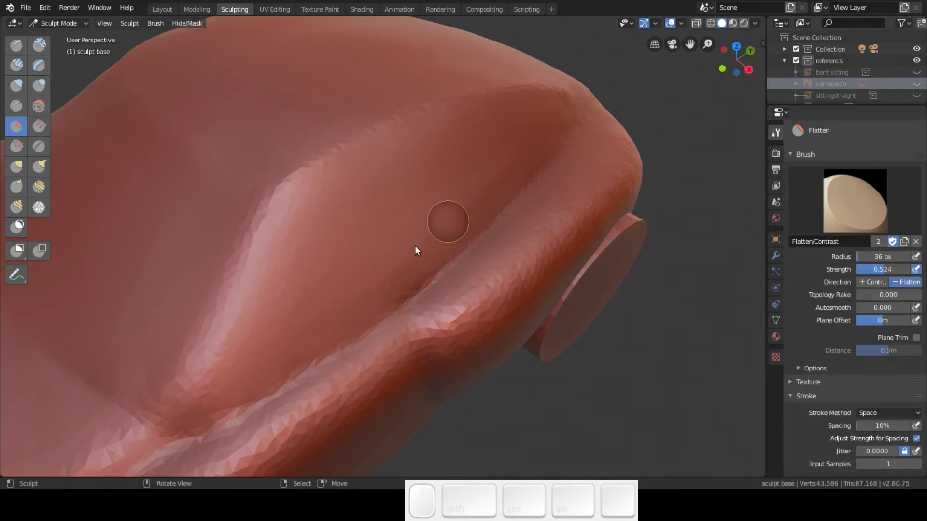
mouse_move(335, 305)
shift+middle_down()
mouse_move(351, 253)
mouse_move(333, 227)
shift+middle_up()
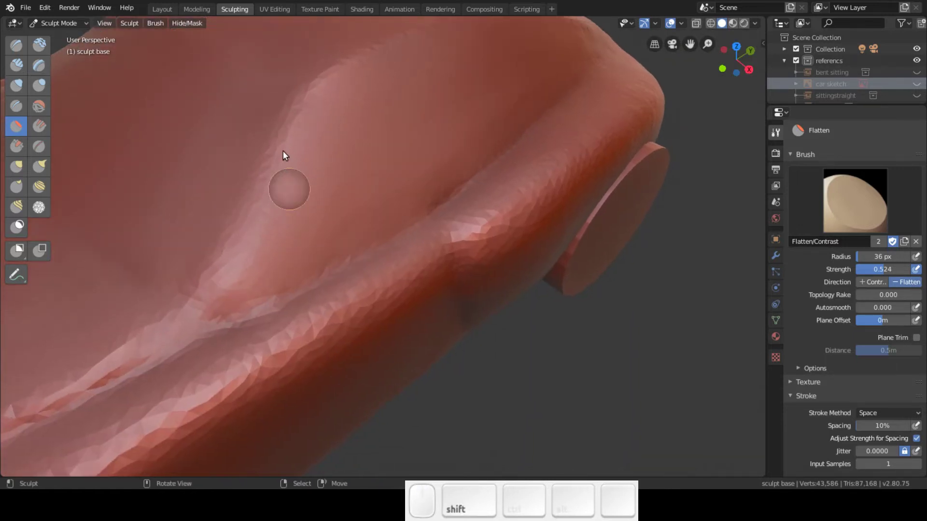
drag(274, 183, 314, 129)
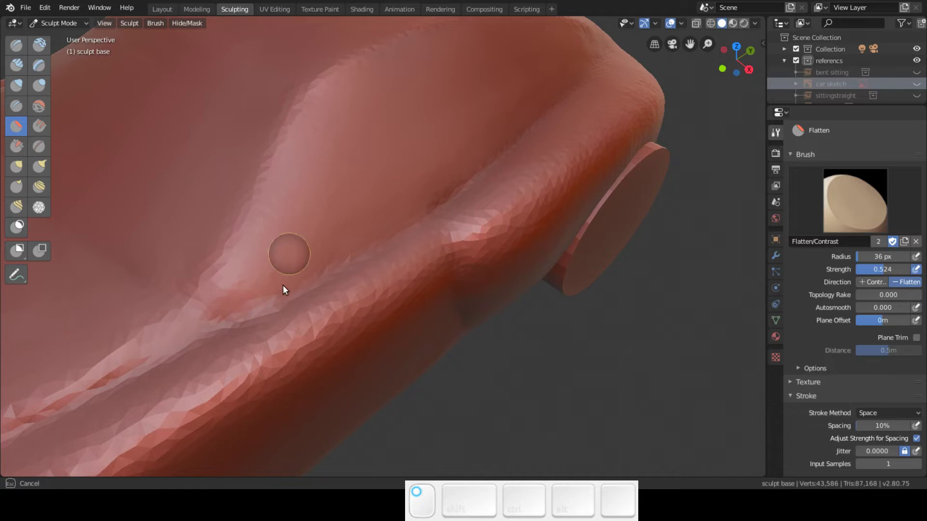
drag(385, 226, 486, 167)
mouse_move(343, 256)
mouse_down()
mouse_move(540, 87)
mouse_move(366, 209)
mouse_up()
mouse_move(359, 168)
mouse_down()
mouse_move(548, 88)
mouse_move(484, 151)
mouse_move(598, 77)
mouse_up()
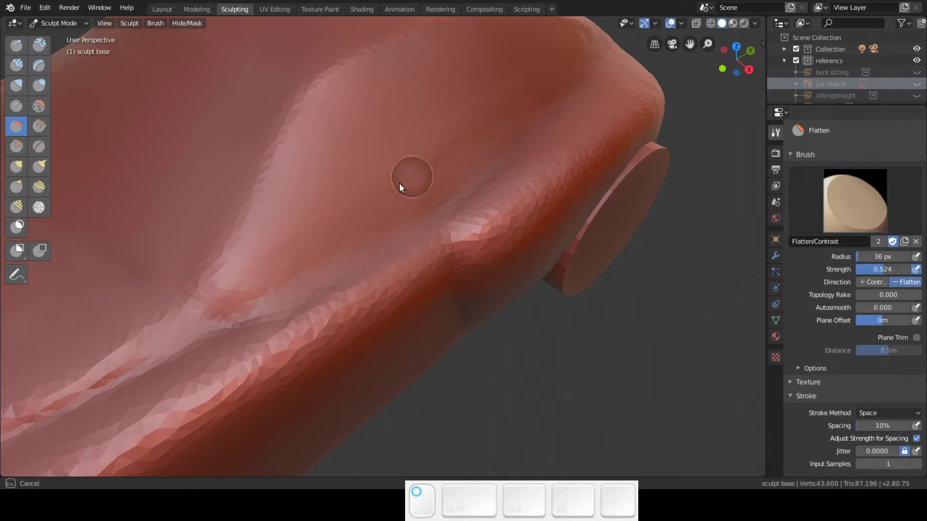
drag(513, 94, 487, 99)
Step: Flatten the side window surface from its rear end below the roof edge to the front lower corner
mouse_move(488, 99)
middle_down()
mouse_move(375, 117)
mouse_move(344, 137)
mouse_move(364, 175)
mouse_move(406, 161)
mouse_move(468, 117)
mouse_move(457, 157)
middle_up()
drag(620, 137, 451, 178)
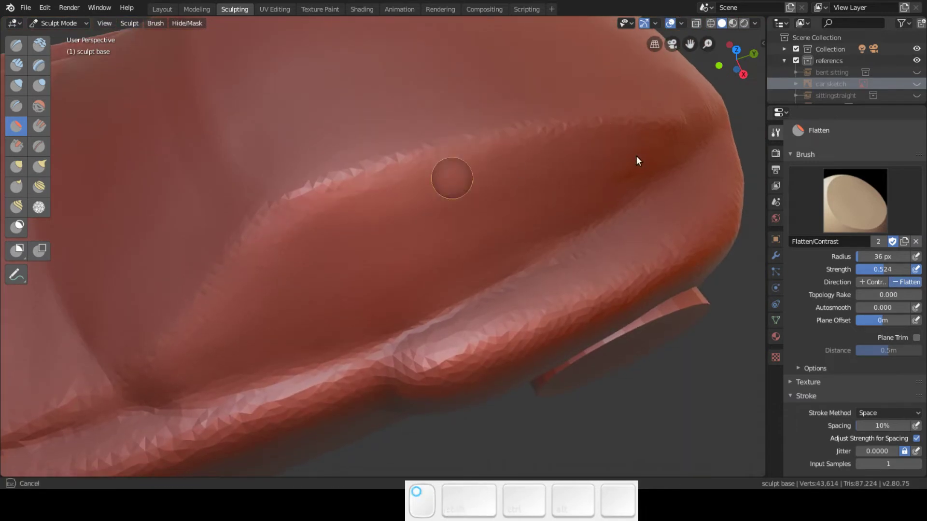
drag(477, 207, 202, 353)
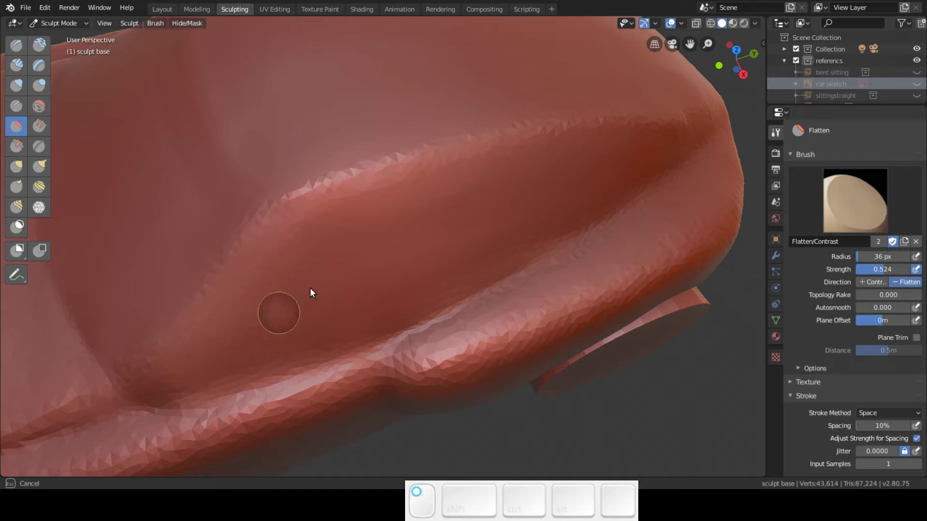
middle_drag(356, 226, 364, 217)
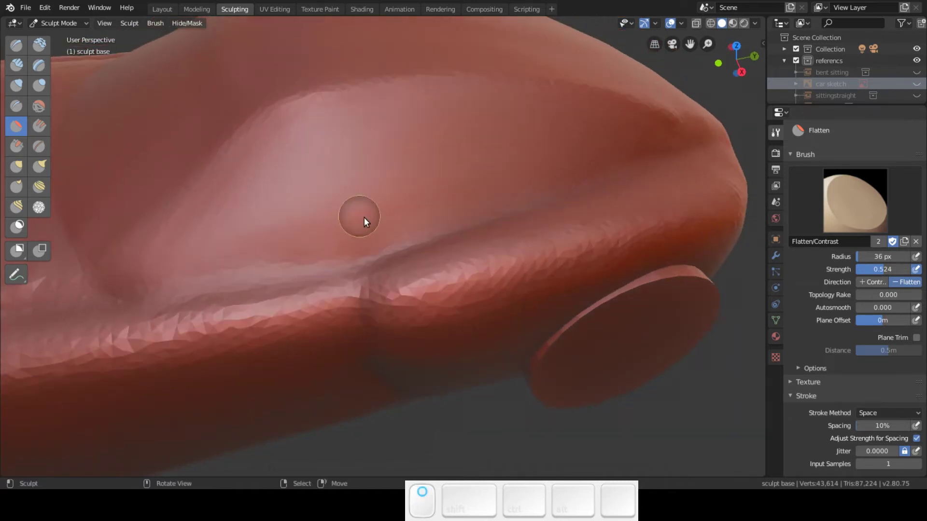
Step: Mask a straight line along the windshield pillar with the Mask brush, using the Line stroke method
click(18, 226)
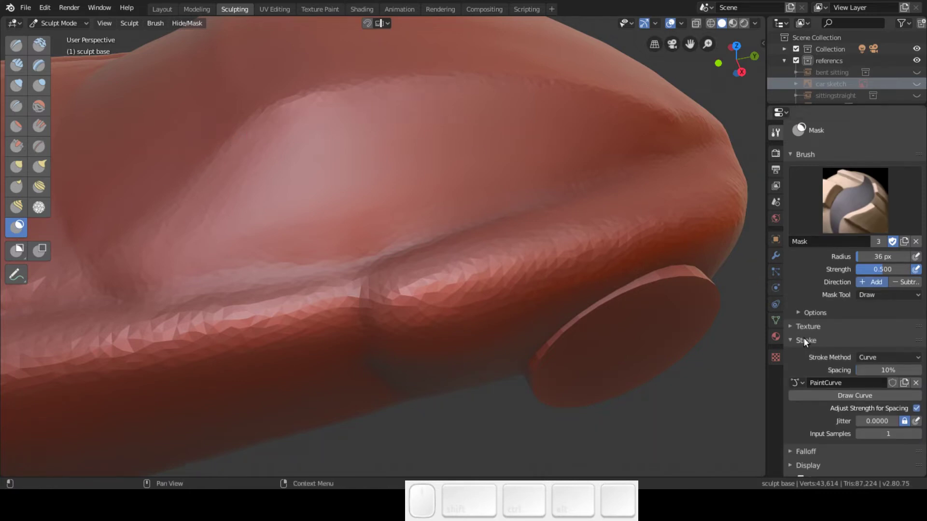
click(862, 359)
click(860, 433)
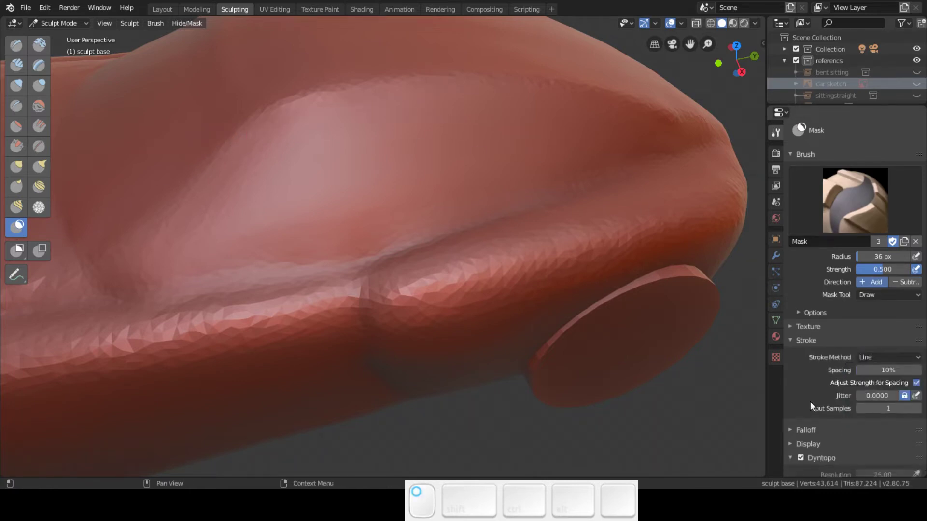
drag(260, 120, 126, 293)
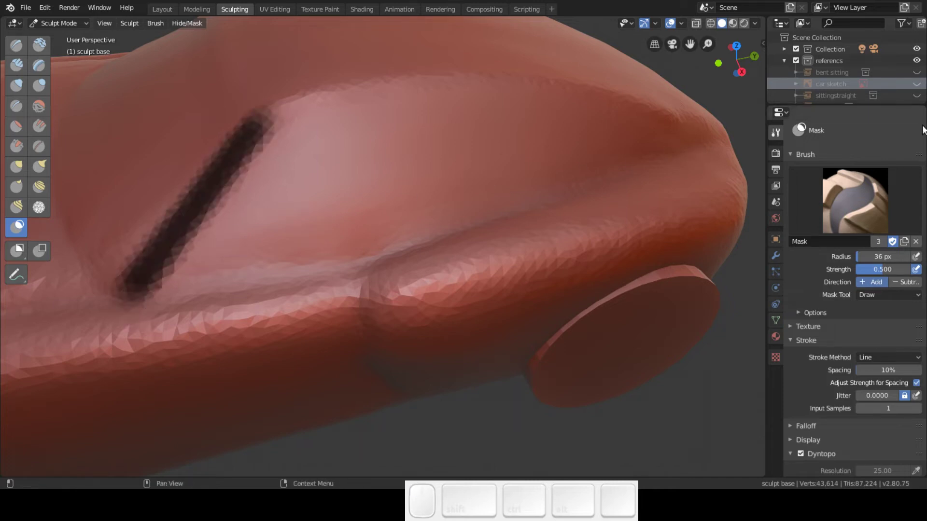
Step: Compare the masked pillar line with the car sketch in the right view, then hide the sketch and clear the mask
click(916, 84)
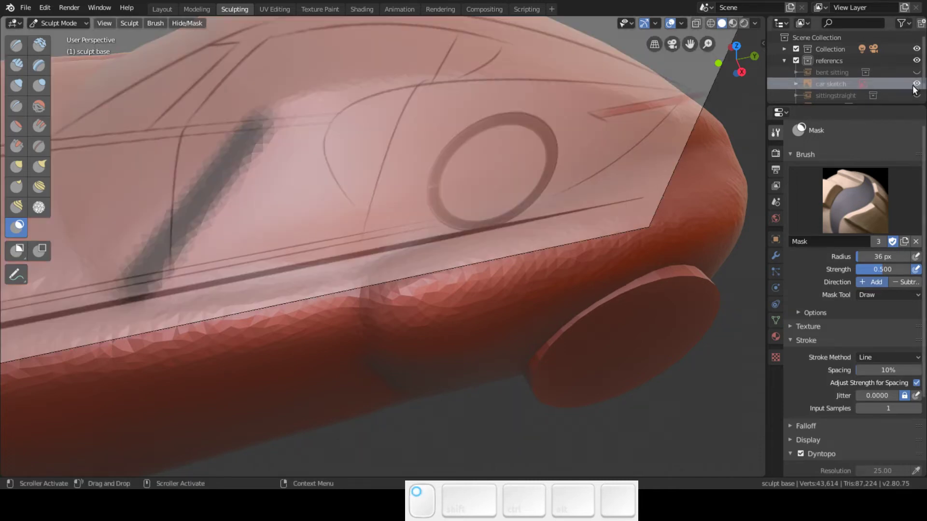
click(740, 73)
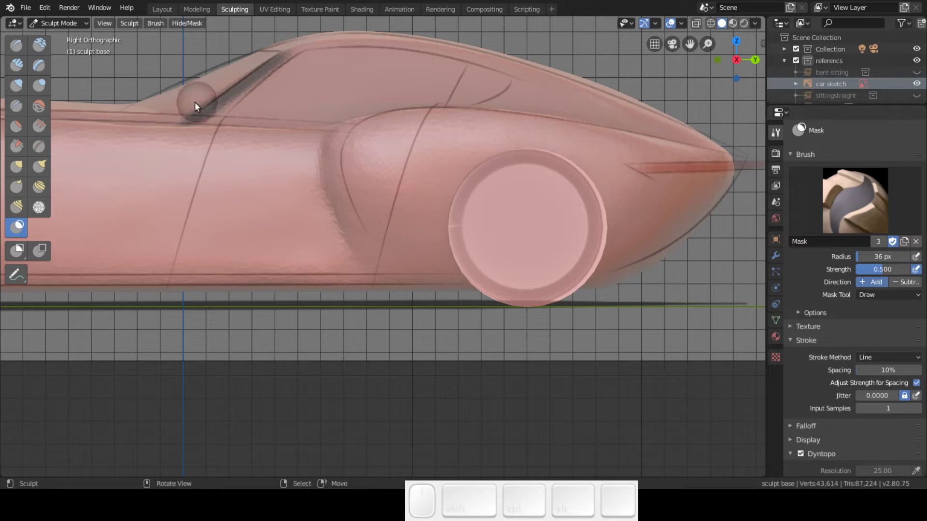
click(917, 83)
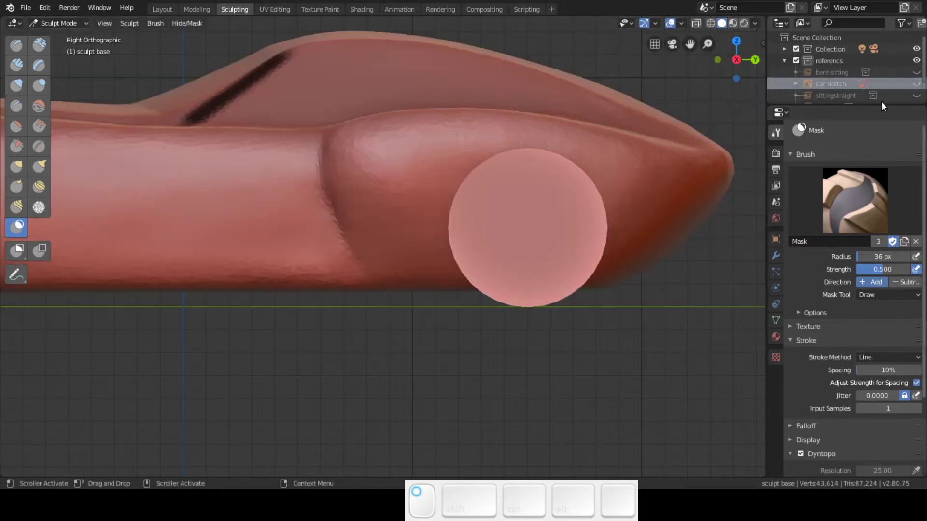
middle_drag(283, 93, 311, 158)
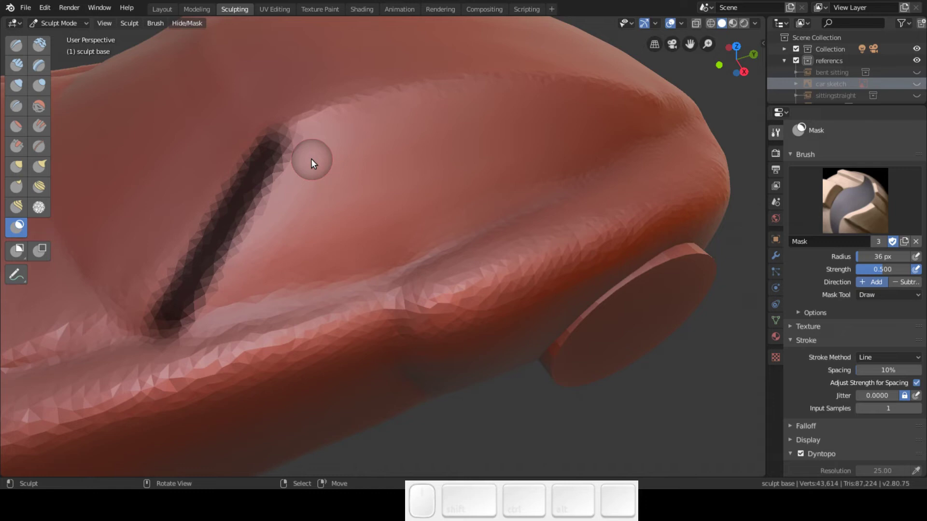
key(alt+m)
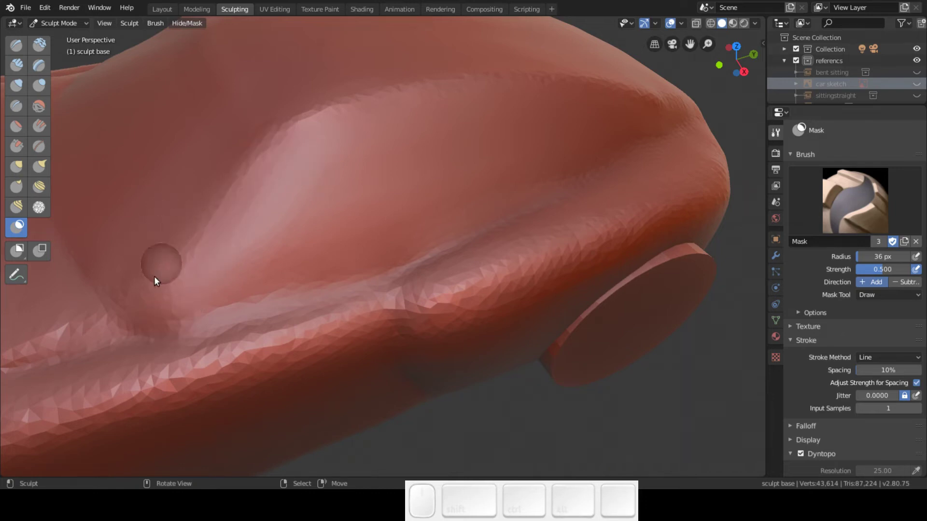
Step: Scrape the lower corner of the windshield pillar and the transition between windshield and roof with the Scrape brush
click(16, 147)
mouse_move(129, 312)
mouse_down()
mouse_move(191, 221)
mouse_move(135, 333)
mouse_up()
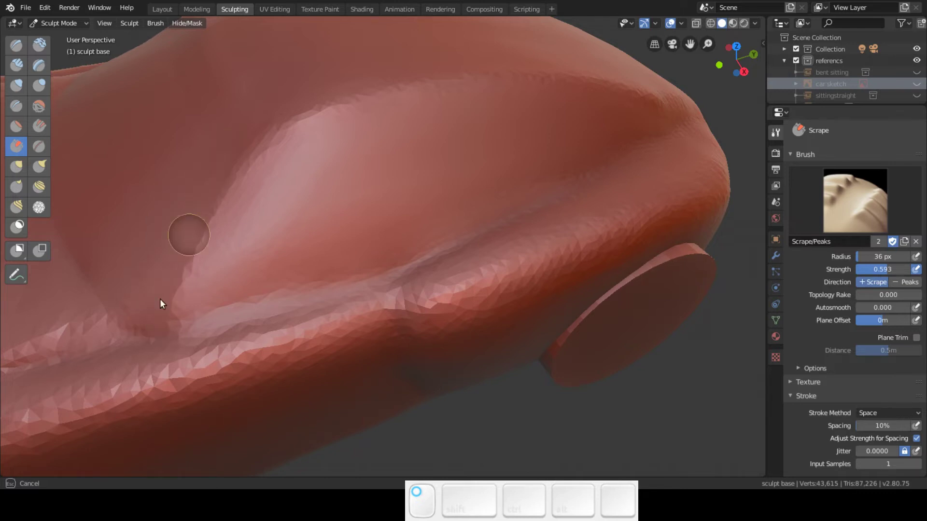
mouse_move(176, 128)
middle_down()
mouse_move(142, 152)
mouse_move(134, 136)
mouse_move(152, 109)
mouse_move(193, 198)
middle_up()
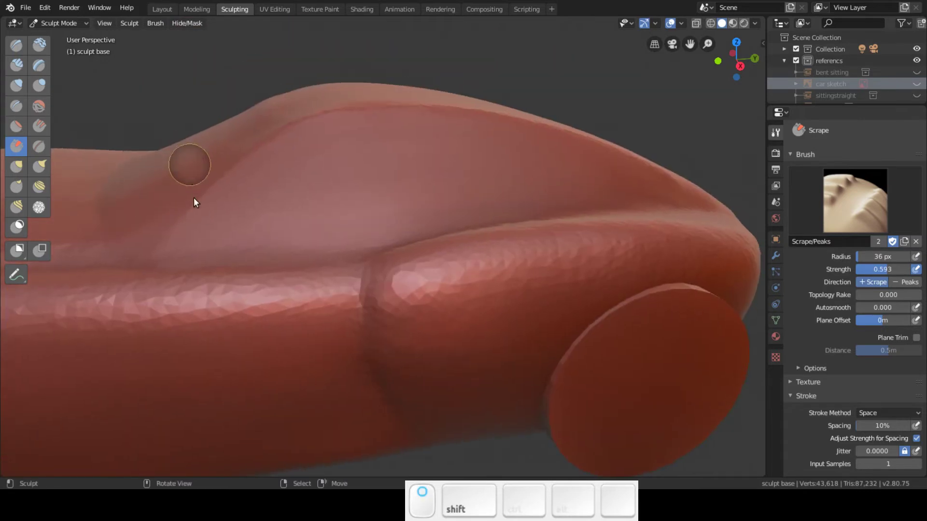
scroll(193, 198, up, 4)
middle_drag(198, 253, 216, 201)
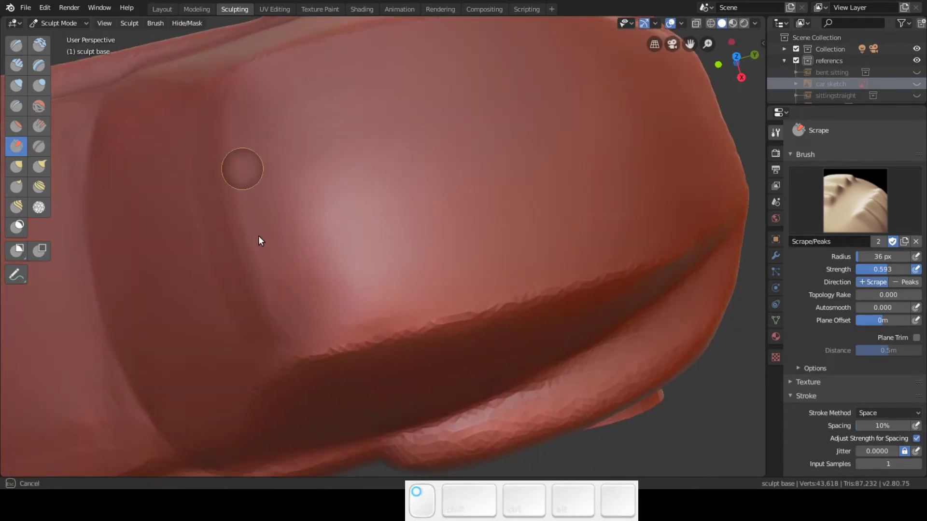
mouse_move(274, 116)
mouse_down()
mouse_move(298, 210)
mouse_move(340, 305)
mouse_up()
mouse_move(267, 96)
mouse_down()
mouse_move(311, 296)
mouse_move(287, 261)
mouse_up()
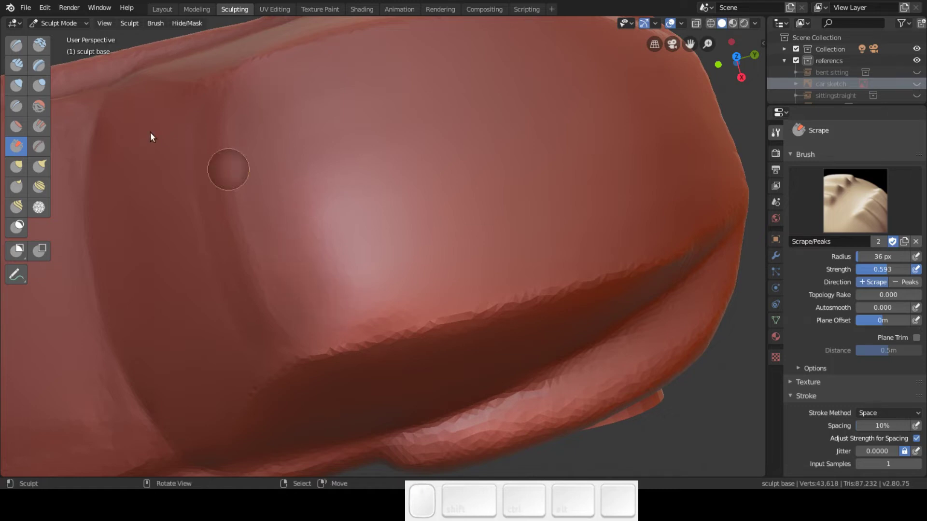
Step: Build up the windshield surface with Clay Strips strokes across its width and check the profile in the right view
click(20, 70)
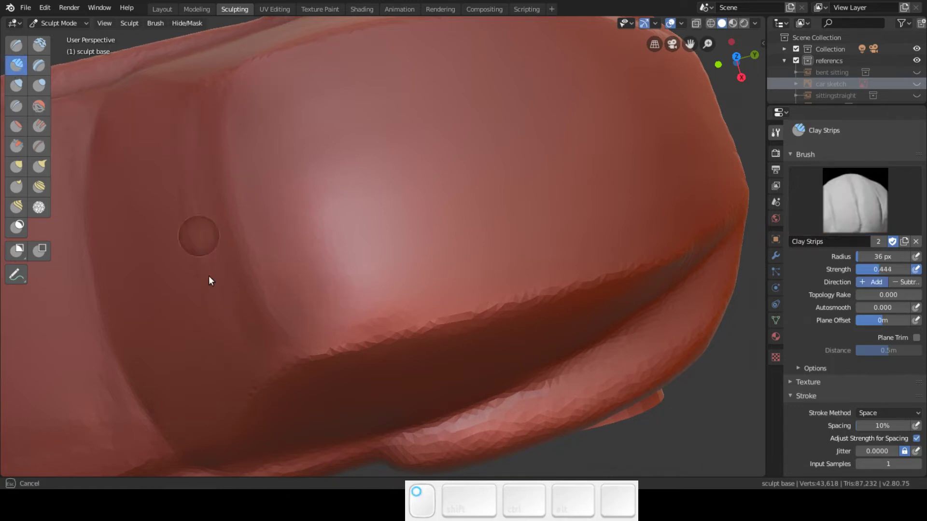
drag(204, 274, 177, 108)
drag(178, 274, 156, 110)
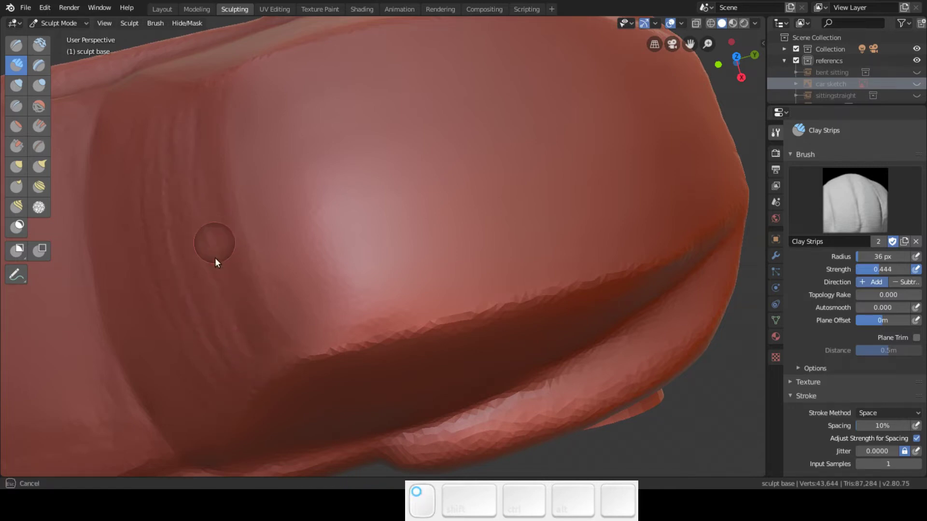
drag(268, 355, 215, 270)
middle_drag(215, 271, 200, 211)
key(KP_3)
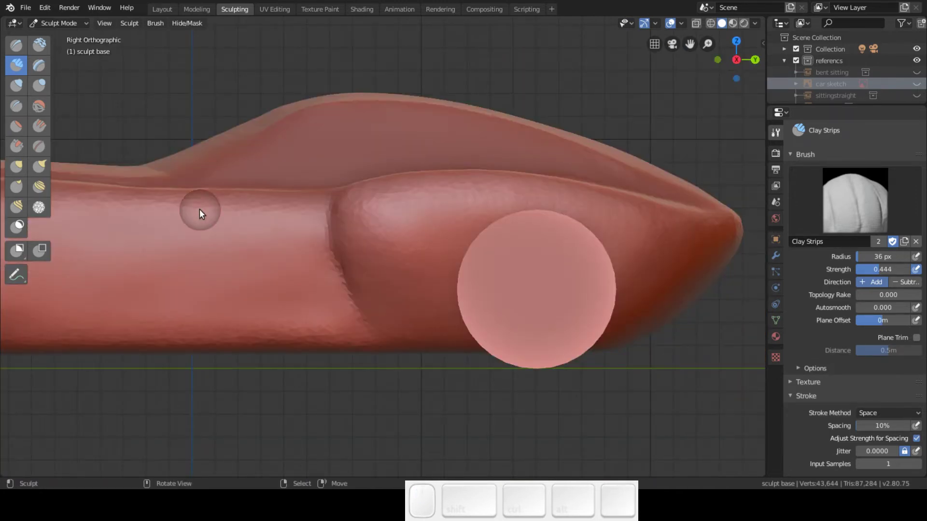
Step: Add more Clay Strips over the windshield up to the roof transition and recheck the side profile
mouse_move(285, 137)
middle_down()
mouse_move(288, 259)
mouse_move(259, 227)
middle_up()
middle_drag(163, 280, 165, 193)
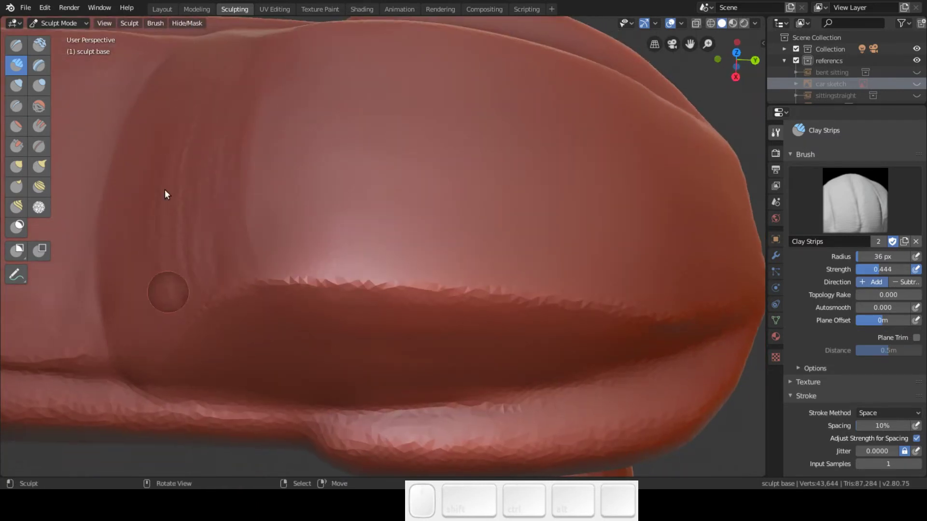
middle_drag(175, 318, 150, 159)
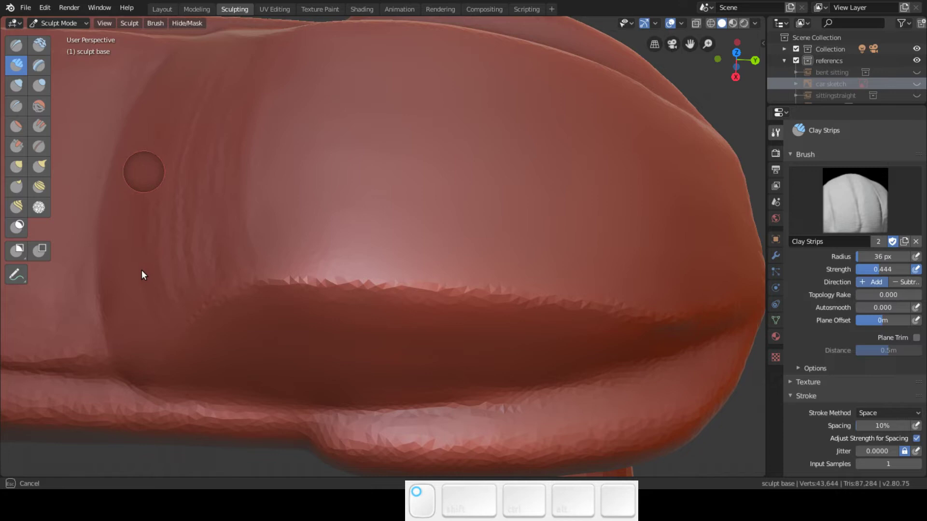
middle_drag(144, 233, 126, 164)
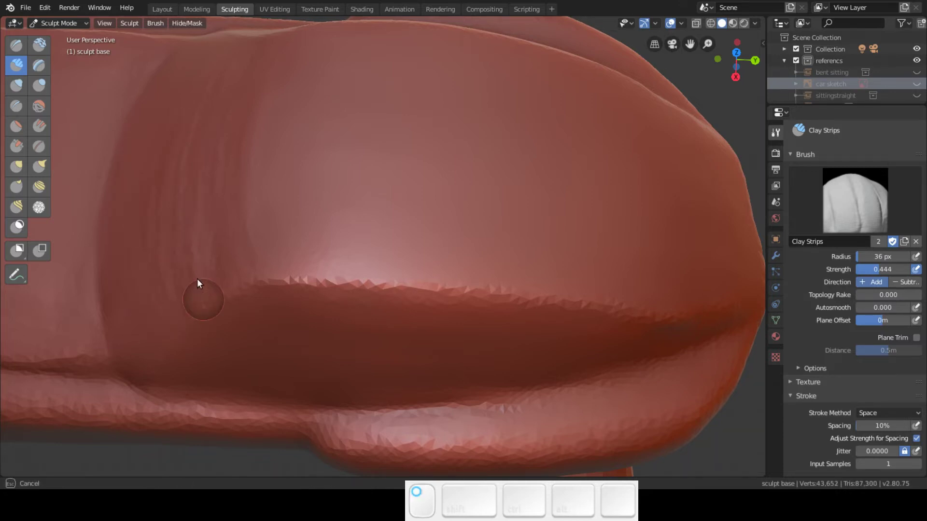
middle_drag(230, 260, 227, 137)
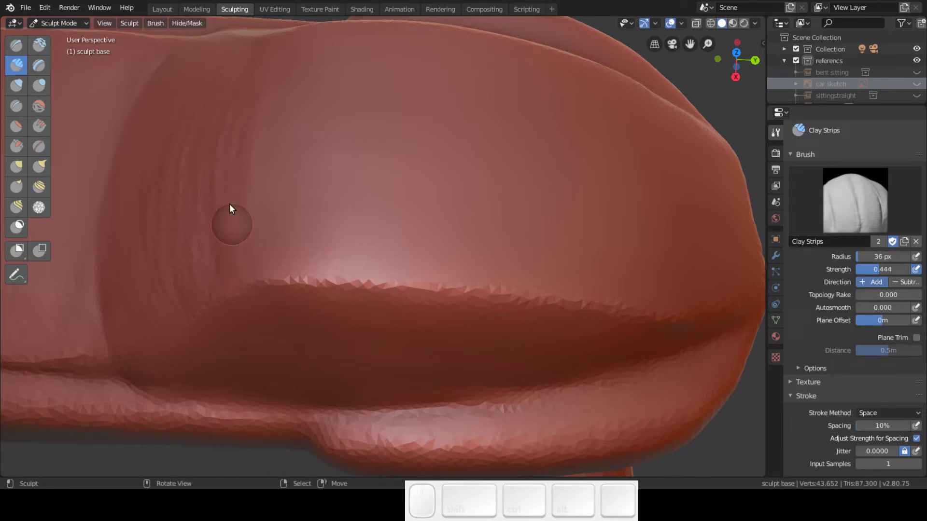
middle_drag(237, 188, 232, 118)
key(KP_3)
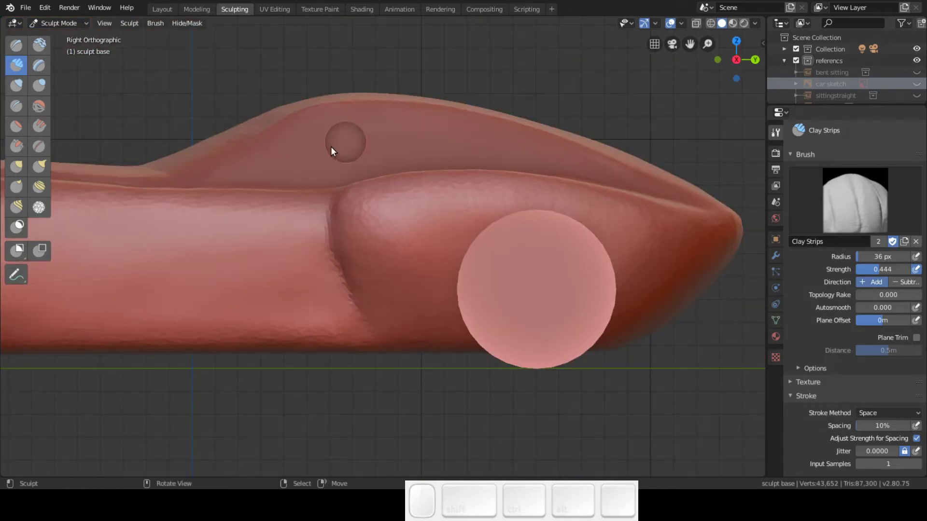
Step: Smooth the clay strokes on the windshield and its edge along the pillar with the Smooth brush
middle_drag(254, 143, 268, 230)
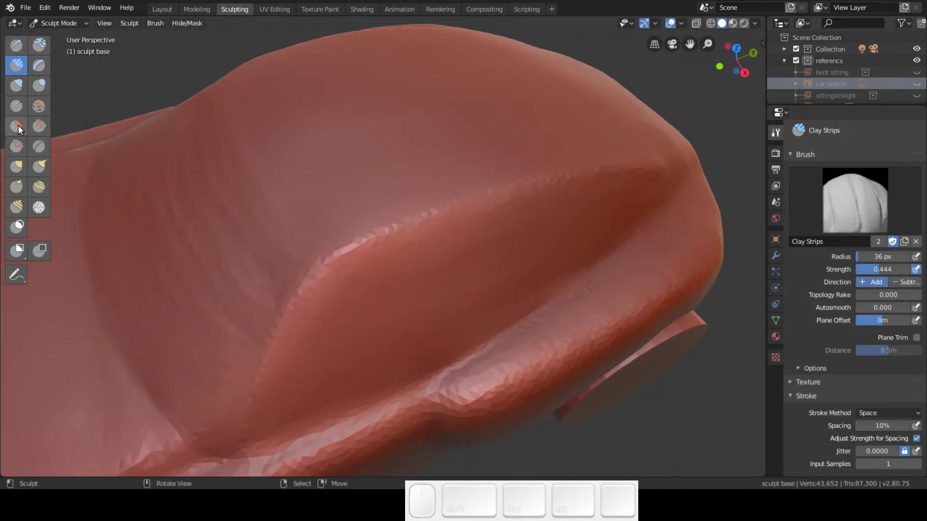
click(38, 105)
mouse_move(280, 267)
mouse_down()
mouse_move(216, 418)
mouse_move(238, 321)
mouse_move(186, 368)
mouse_move(189, 317)
mouse_move(227, 230)
mouse_move(224, 203)
mouse_move(201, 197)
mouse_move(156, 233)
mouse_up()
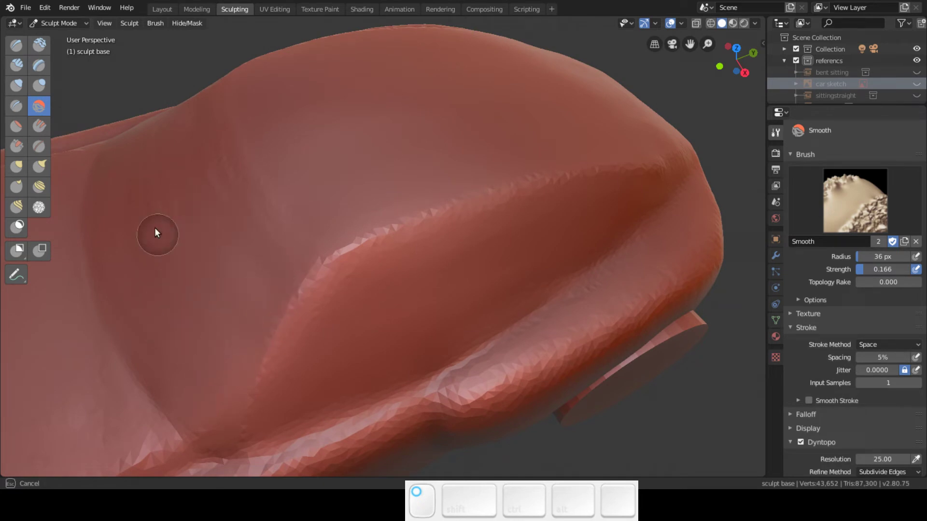
drag(220, 122, 304, 262)
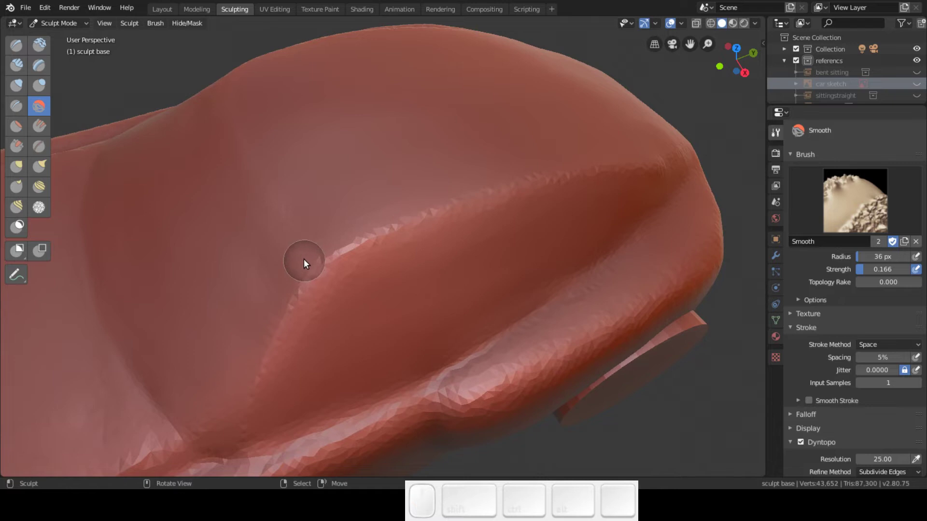
mouse_move(345, 286)
mouse_down()
mouse_move(242, 450)
mouse_move(331, 290)
mouse_move(237, 441)
mouse_move(338, 283)
mouse_move(306, 287)
mouse_up()
Step: Smooth the windshield's upper corner and the transition into the roof from above
mouse_move(306, 287)
middle_down()
mouse_move(306, 261)
mouse_move(356, 197)
mouse_move(370, 253)
mouse_move(372, 172)
mouse_move(393, 265)
mouse_move(355, 215)
middle_up()
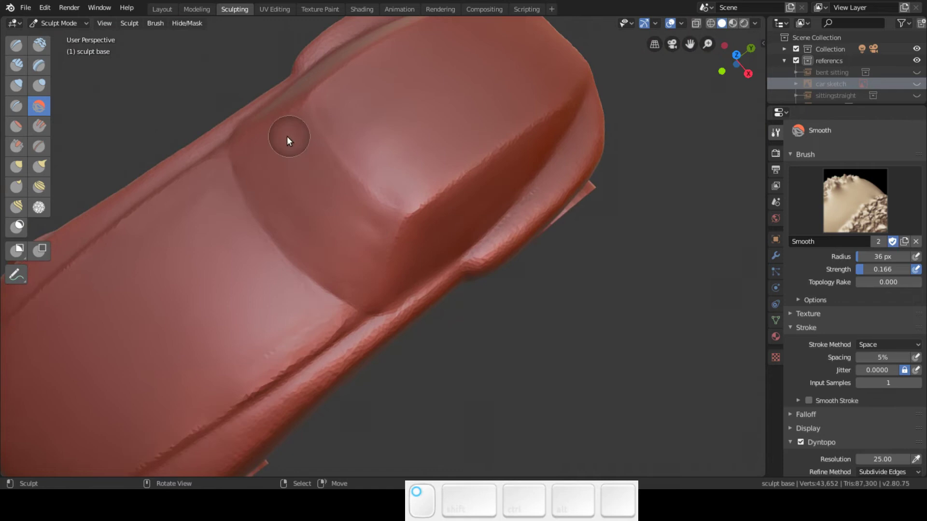
mouse_move(392, 177)
mouse_down()
mouse_move(367, 244)
mouse_move(406, 203)
mouse_move(375, 223)
mouse_move(381, 161)
mouse_move(333, 147)
mouse_move(314, 122)
mouse_move(320, 138)
mouse_move(315, 103)
mouse_move(324, 89)
mouse_move(379, 94)
mouse_move(406, 202)
mouse_up()
mouse_move(405, 202)
middle_down()
mouse_move(398, 146)
mouse_move(354, 107)
mouse_move(317, 124)
mouse_move(325, 169)
mouse_move(456, 221)
mouse_move(420, 101)
middle_up()
mouse_move(420, 101)
mouse_down()
mouse_move(364, 124)
mouse_move(372, 77)
mouse_move(364, 73)
mouse_move(268, 137)
mouse_up()
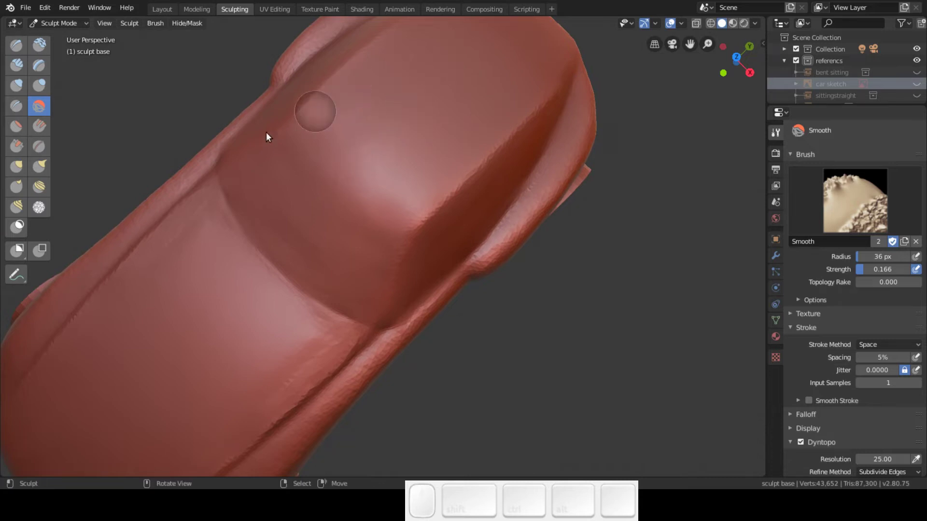
Step: Sharpen the windshield's upper edge at the roof with a Draw brush stroke at 15 px radius
click(16, 47)
key(f)
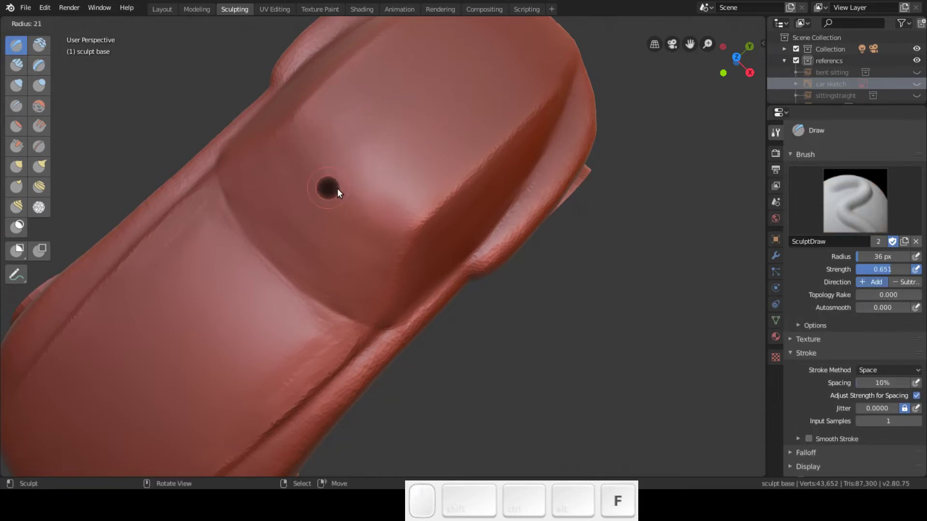
click(350, 188)
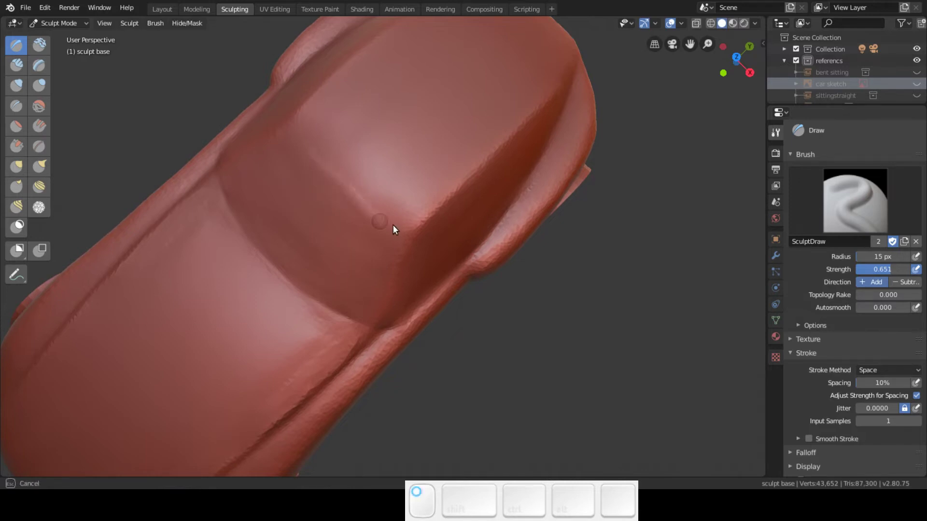
Step: Overlay the car sketch in the right view, compare the windshield profile with it, and hide the sketch
mouse_move(416, 234)
middle_down()
mouse_move(370, 197)
mouse_move(324, 112)
mouse_move(359, 159)
mouse_move(369, 157)
middle_up()
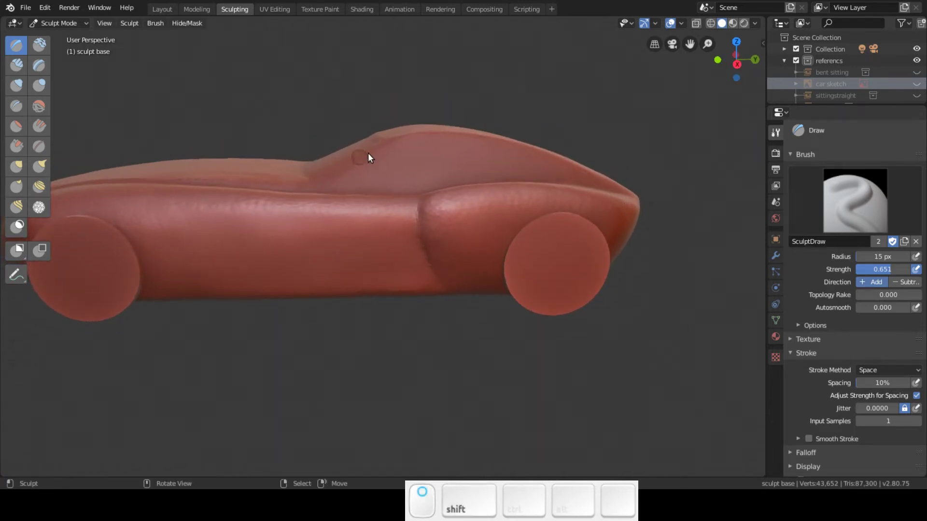
click(916, 83)
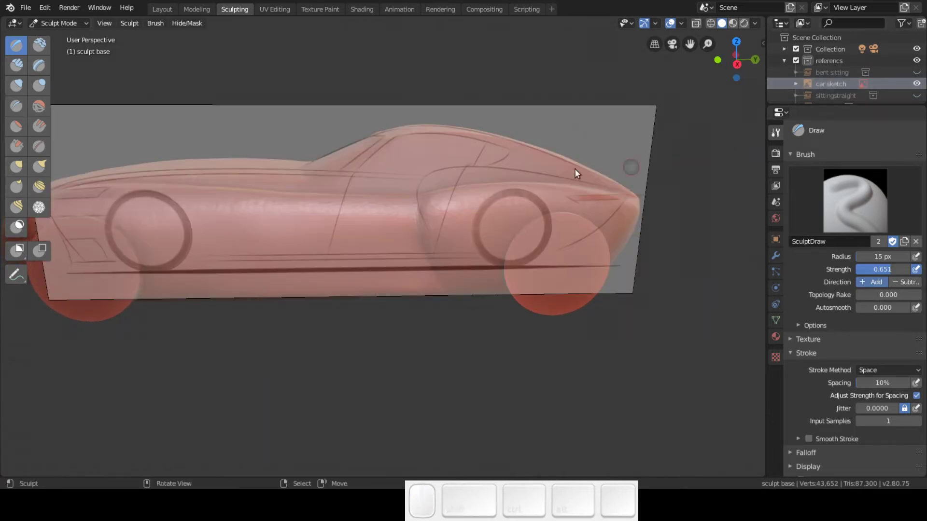
key(KP_3)
ctrl+middle_drag(405, 149, 407, 255)
mouse_move(408, 209)
ctrl+middle_down()
mouse_move(403, 174)
mouse_move(406, 197)
ctrl+middle_up()
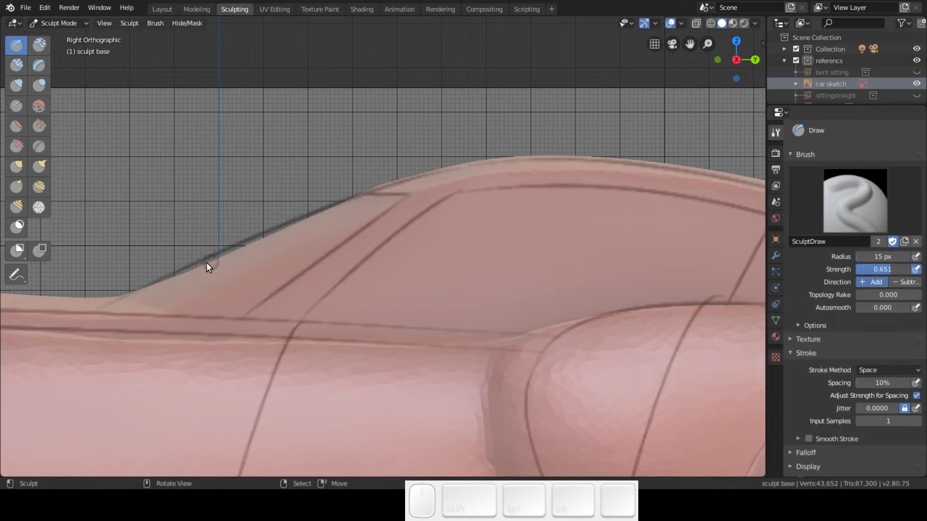
click(916, 83)
Step: Build up the windshield across its width with Clay Strips strokes at 100 px radius
mouse_move(511, 196)
middle_down()
mouse_move(310, 254)
mouse_move(325, 310)
mouse_move(288, 259)
mouse_move(306, 346)
middle_up()
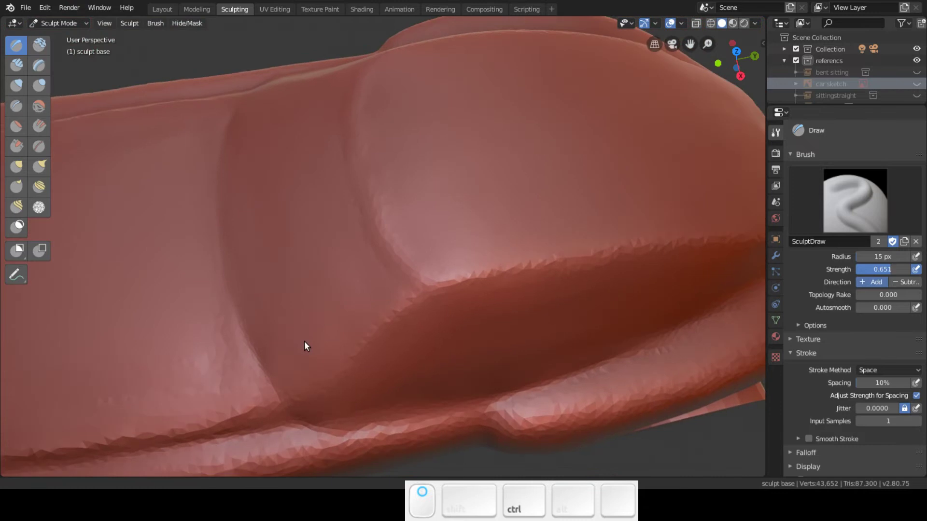
click(16, 65)
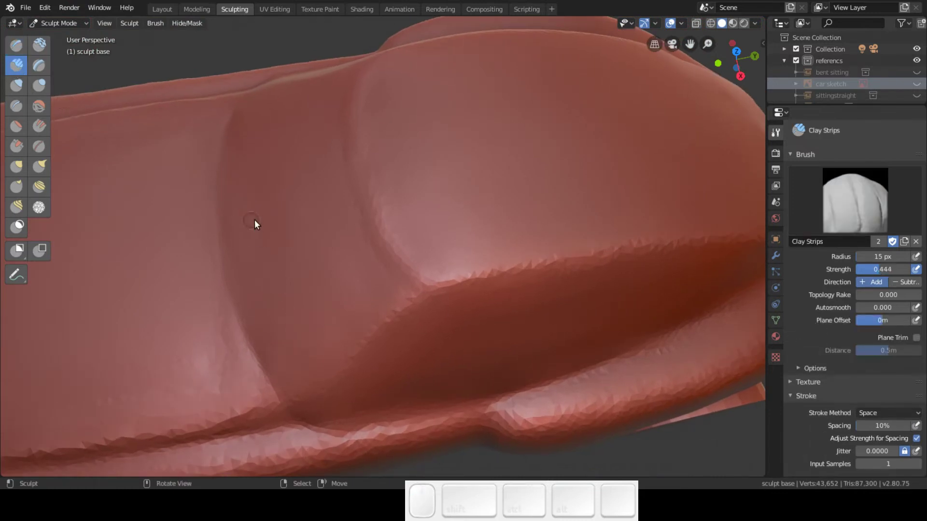
key(f)
click(281, 247)
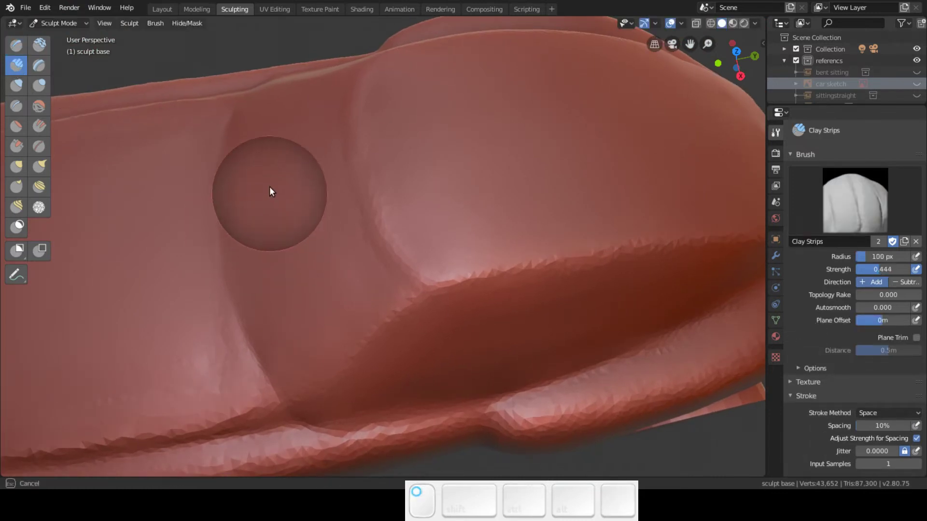
mouse_move(290, 321)
mouse_down()
mouse_move(313, 290)
mouse_move(313, 173)
mouse_move(314, 218)
mouse_move(346, 304)
mouse_move(354, 304)
mouse_up()
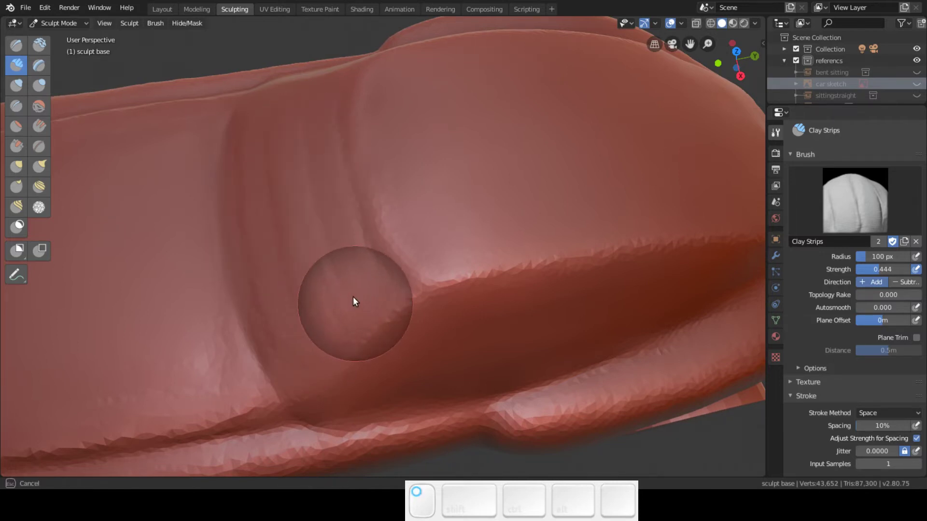
Step: Smooth the clay strokes on the windshield and its transition into the roof and pillar with the Smooth brush
click(42, 111)
mouse_move(281, 215)
mouse_down()
mouse_move(281, 174)
mouse_move(314, 345)
mouse_move(273, 153)
mouse_move(306, 345)
mouse_move(306, 190)
mouse_move(345, 312)
mouse_move(337, 110)
mouse_move(347, 228)
mouse_move(375, 274)
mouse_move(425, 322)
mouse_up()
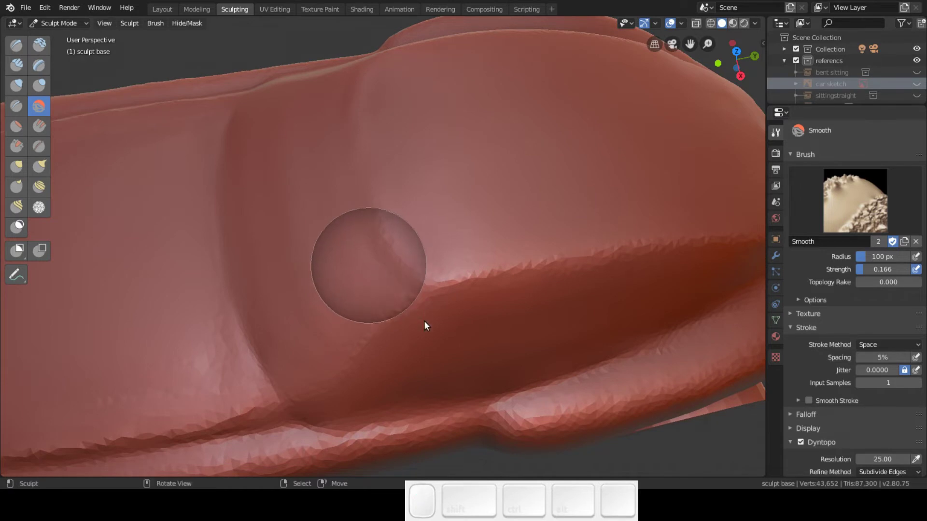
mouse_move(397, 269)
mouse_down()
mouse_move(346, 182)
mouse_move(397, 282)
mouse_move(369, 160)
mouse_up()
mouse_move(369, 161)
middle_down()
mouse_move(372, 54)
mouse_move(319, 4)
mouse_move(362, 9)
middle_up()
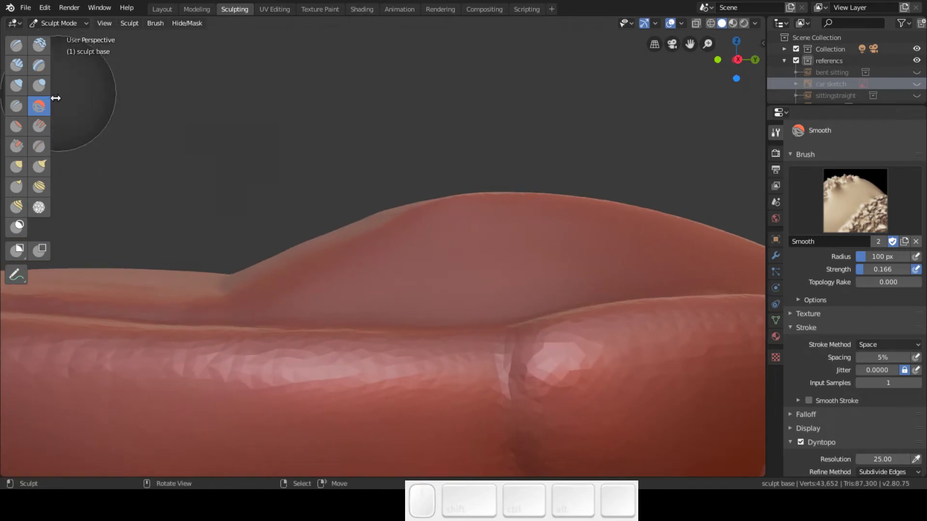
Step: Even out the windshield surface with the Flatten brush at 59 px radius and check its profile in the right view
click(16, 126)
mouse_move(294, 297)
middle_down()
mouse_move(282, 284)
mouse_move(288, 267)
mouse_move(298, 321)
mouse_move(323, 341)
mouse_move(289, 256)
middle_up()
key(f)
click(262, 270)
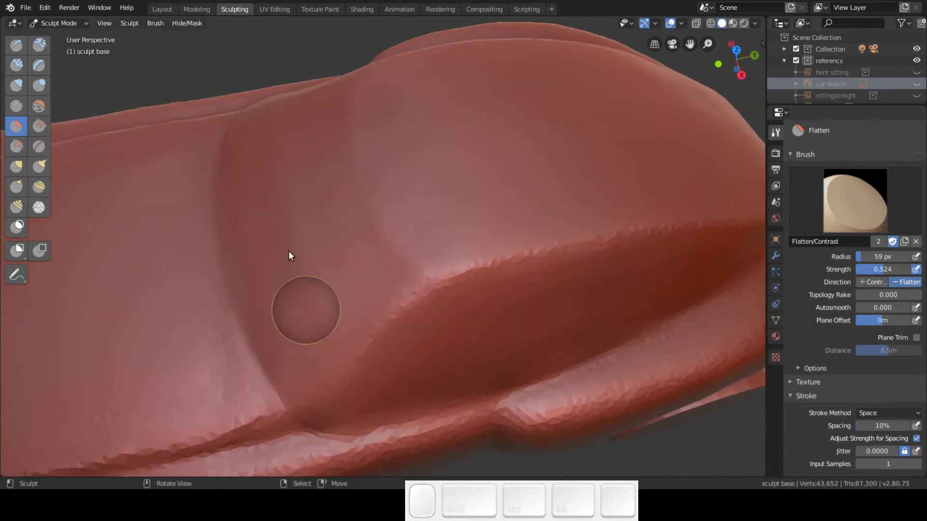
mouse_move(262, 271)
mouse_down()
mouse_move(281, 331)
mouse_move(269, 226)
mouse_move(294, 136)
mouse_move(347, 323)
mouse_move(348, 306)
mouse_up()
mouse_move(347, 303)
middle_down()
mouse_move(309, 208)
mouse_move(322, 197)
middle_up()
key(KP_3)
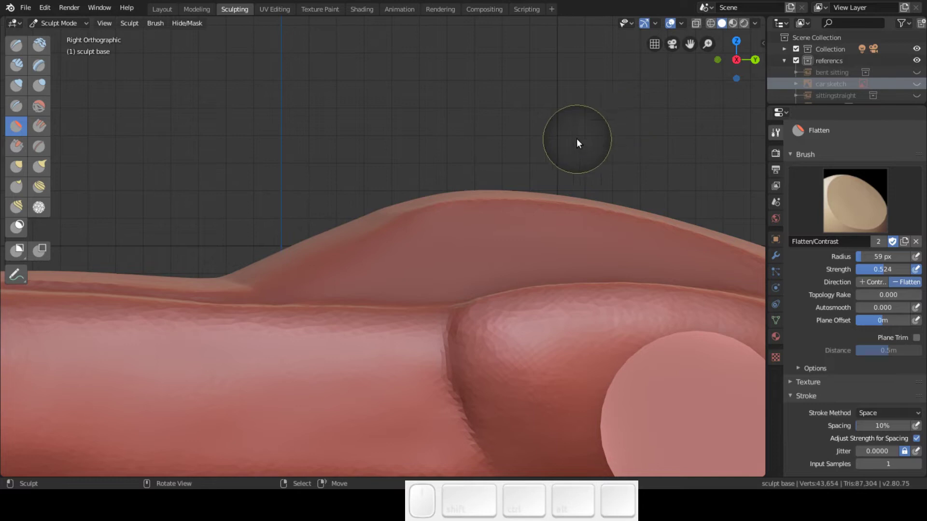
Step: Raise the Dyntopo detail resolution to 35
ctrl+middle_drag(340, 205, 420, 300)
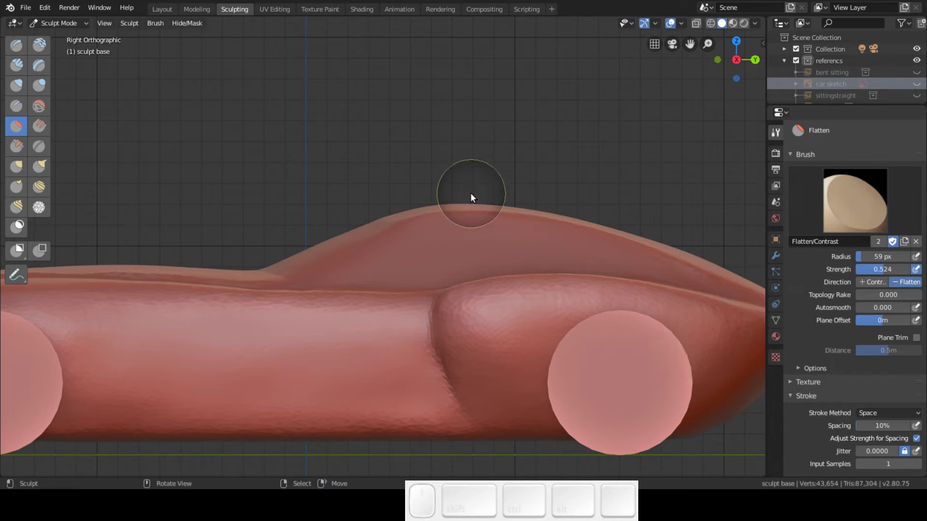
shift+middle_drag(597, 145, 675, 83)
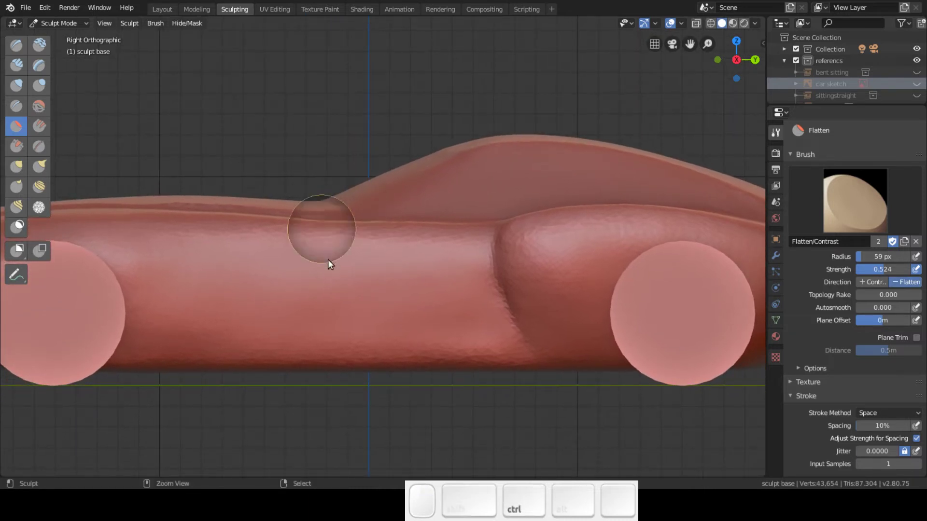
ctrl+middle_drag(332, 279, 339, 314)
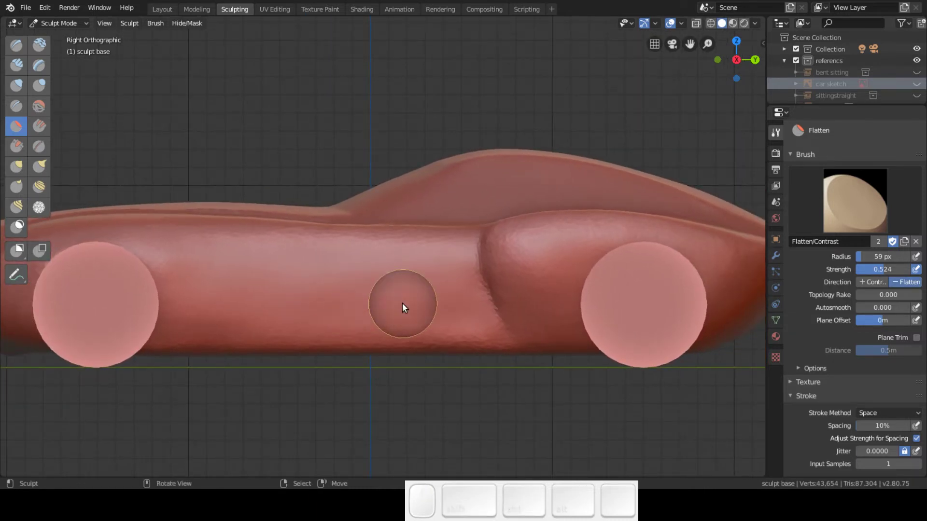
click(796, 397)
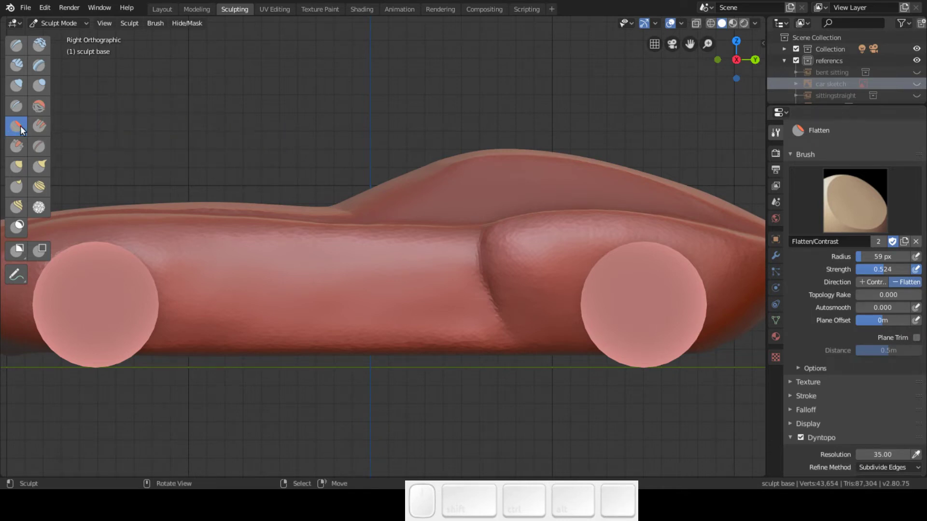
Step: Refine the front fender, body side and rear fender with Flatten strokes at strength 0.345
mouse_move(186, 212)
ctrl+middle_down()
mouse_move(497, 322)
mouse_move(499, 312)
mouse_move(464, 341)
mouse_move(453, 387)
mouse_move(379, 313)
mouse_move(265, 354)
mouse_move(266, 336)
ctrl+middle_up()
key(shift+f)
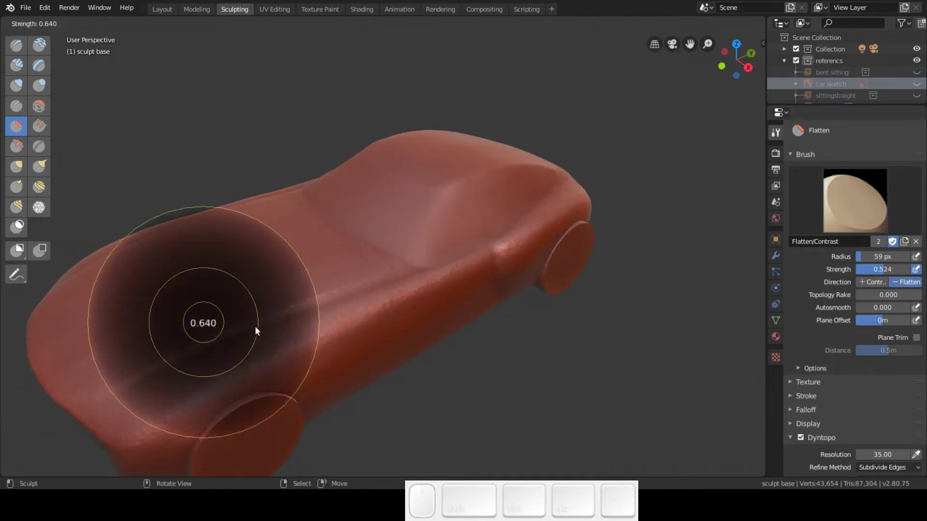
click(287, 344)
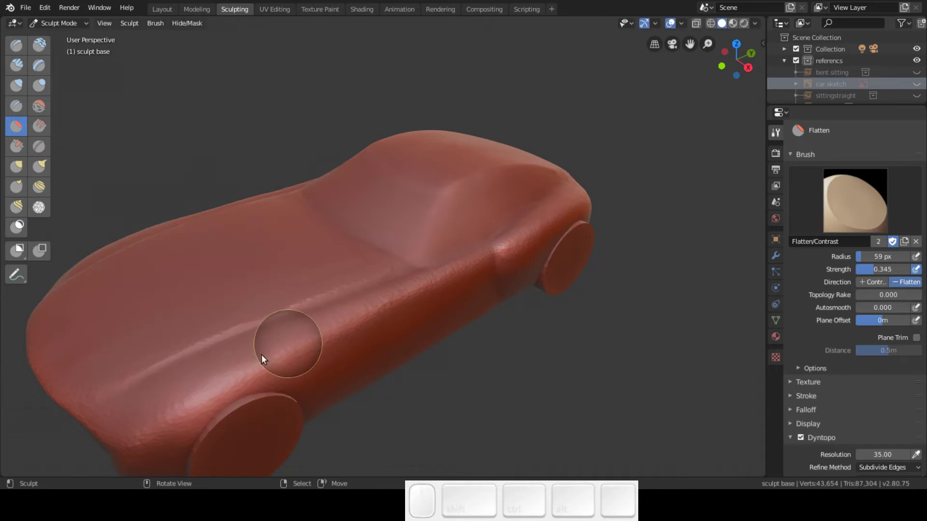
drag(150, 429, 321, 339)
drag(529, 244, 586, 200)
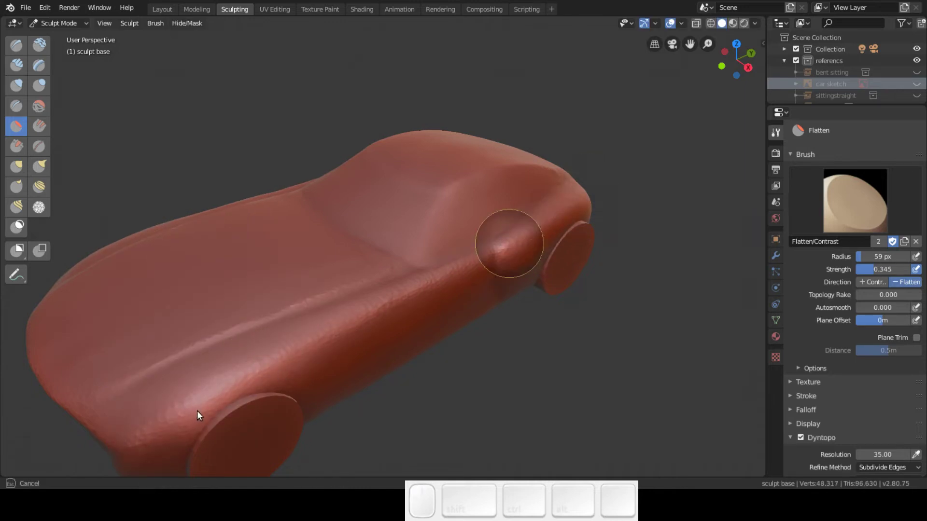
drag(265, 389, 293, 333)
middle_drag(294, 333, 281, 325)
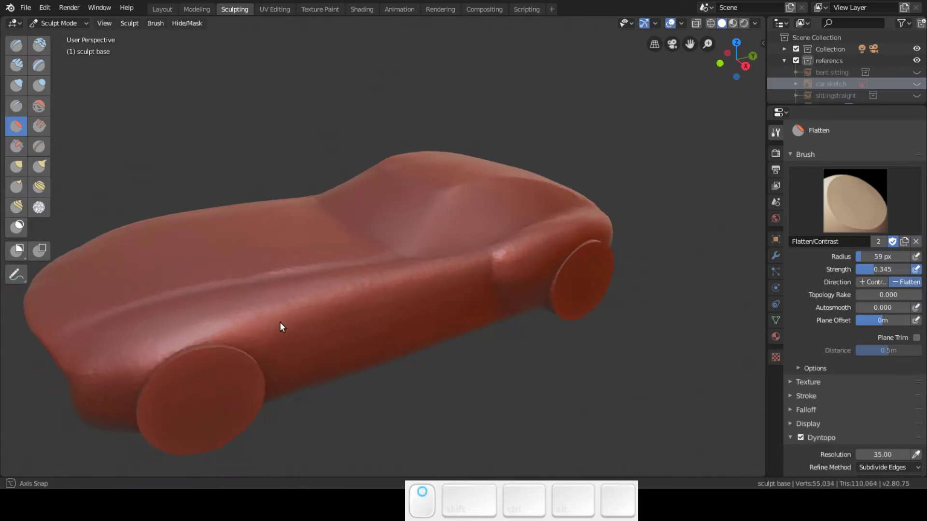
mouse_move(98, 380)
mouse_down()
mouse_move(256, 354)
mouse_move(608, 265)
mouse_up()
middle_drag(584, 286, 575, 262)
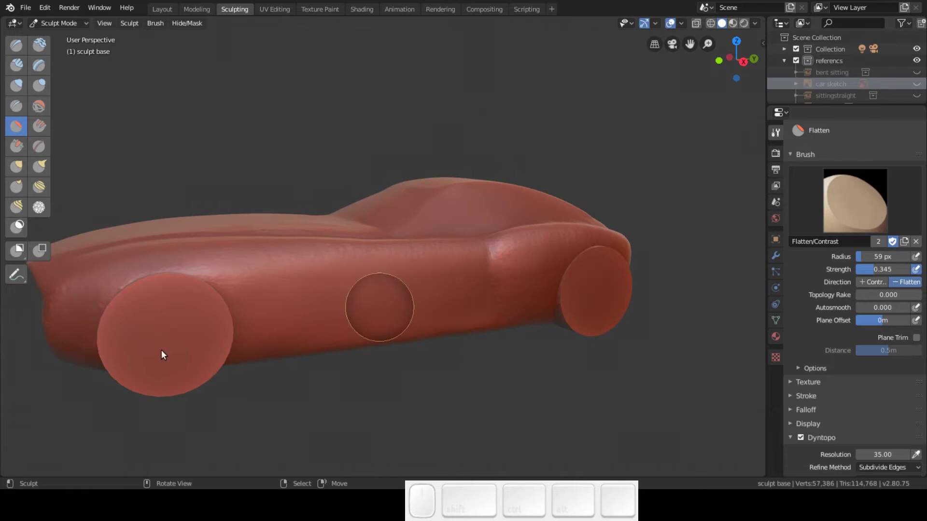
Step: Go over the rest of the car body with Flatten strokes from several angles to even out and refine its surface
mouse_move(77, 354)
mouse_down()
mouse_move(360, 346)
mouse_move(654, 304)
mouse_move(280, 331)
mouse_move(214, 321)
mouse_move(707, 279)
mouse_up()
middle_drag(708, 279, 526, 290)
mouse_move(525, 290)
mouse_down()
mouse_move(352, 290)
mouse_move(648, 352)
mouse_move(700, 341)
mouse_move(387, 372)
mouse_move(736, 352)
mouse_up()
mouse_move(737, 352)
middle_down()
mouse_move(553, 354)
mouse_move(509, 328)
middle_up()
mouse_move(509, 328)
mouse_down()
mouse_move(368, 249)
mouse_move(70, 282)
mouse_move(52, 296)
mouse_move(401, 270)
mouse_move(77, 314)
mouse_move(431, 315)
mouse_move(62, 353)
mouse_move(252, 266)
mouse_move(80, 309)
mouse_move(93, 318)
mouse_up()
mouse_move(94, 318)
middle_down()
mouse_move(322, 355)
mouse_move(300, 402)
mouse_move(316, 394)
mouse_move(340, 323)
middle_up()
mouse_move(339, 323)
mouse_down()
mouse_move(337, 306)
mouse_move(75, 406)
mouse_move(395, 311)
mouse_move(73, 408)
mouse_up()
mouse_move(324, 342)
middle_down()
mouse_move(337, 383)
mouse_move(360, 311)
mouse_move(193, 430)
middle_up()
mouse_move(193, 429)
mouse_down()
mouse_move(167, 447)
mouse_move(271, 356)
mouse_up()
shift+middle_drag(271, 356, 316, 285)
mouse_move(171, 365)
mouse_down()
mouse_move(330, 186)
mouse_move(116, 358)
mouse_move(355, 275)
mouse_move(397, 245)
mouse_up()
middle_drag(397, 244, 304, 240)
mouse_move(352, 286)
mouse_down()
mouse_move(473, 180)
mouse_move(476, 209)
mouse_move(319, 346)
mouse_move(456, 268)
mouse_up()
mouse_move(457, 268)
middle_down()
mouse_move(245, 230)
mouse_move(251, 241)
mouse_move(299, 206)
mouse_move(321, 264)
mouse_move(358, 293)
middle_up()
mouse_move(358, 290)
mouse_down()
mouse_move(372, 291)
mouse_move(137, 436)
mouse_move(193, 378)
mouse_move(353, 261)
mouse_move(87, 428)
mouse_move(296, 212)
mouse_move(283, 182)
mouse_move(74, 362)
mouse_move(131, 343)
mouse_move(201, 345)
mouse_up()
middle_drag(200, 345, 327, 259)
mouse_move(408, 218)
mouse_down()
mouse_move(631, 215)
mouse_move(629, 236)
mouse_move(289, 254)
mouse_move(290, 296)
mouse_move(340, 308)
mouse_move(705, 288)
mouse_up()
middle_drag(704, 287, 395, 273)
mouse_move(342, 201)
mouse_down()
mouse_move(342, 322)
mouse_move(388, 199)
mouse_move(357, 340)
mouse_move(441, 285)
mouse_move(413, 181)
mouse_move(366, 368)
mouse_move(474, 271)
mouse_up()
mouse_move(474, 271)
middle_down()
mouse_move(415, 303)
mouse_move(356, 296)
middle_up()
mouse_move(356, 296)
mouse_down()
mouse_move(210, 288)
mouse_move(664, 221)
mouse_up()
mouse_move(664, 221)
middle_down()
mouse_move(631, 210)
mouse_move(656, 278)
middle_up()
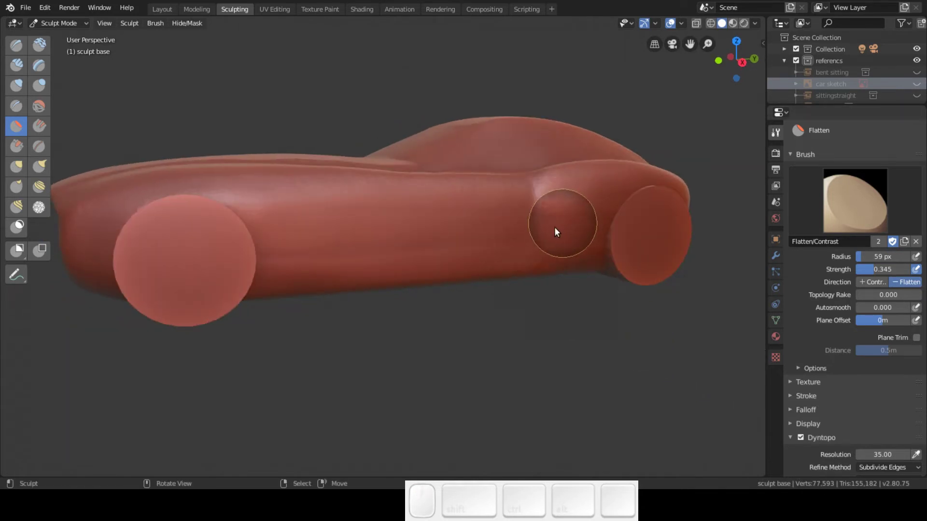
Step: Flatten the car's rear end with strokes across its full width and around the corner
mouse_move(416, 230)
middle_down()
mouse_move(248, 232)
mouse_move(306, 203)
mouse_move(299, 172)
middle_up()
mouse_move(241, 148)
mouse_down()
mouse_move(311, 131)
mouse_move(613, 159)
mouse_move(592, 158)
mouse_up()
mouse_move(573, 115)
mouse_down()
mouse_move(331, 96)
mouse_move(212, 142)
mouse_up()
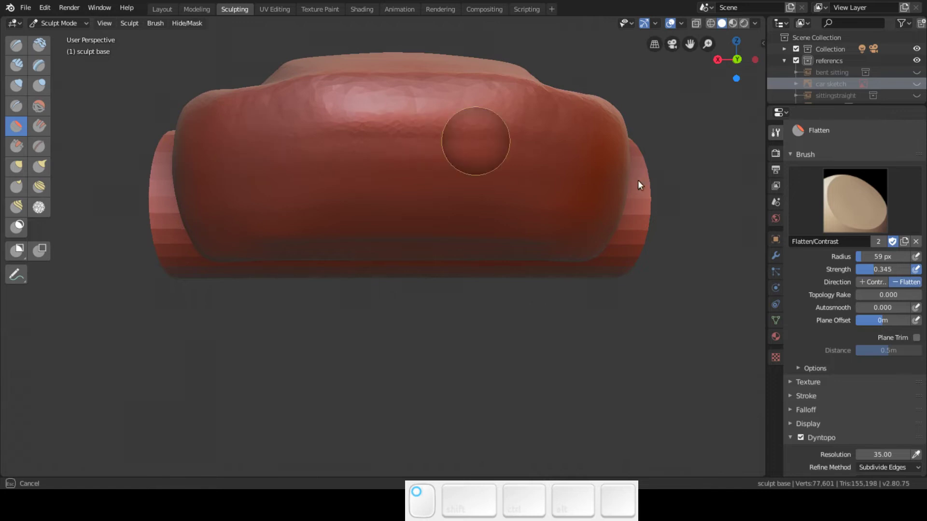
mouse_move(613, 204)
mouse_down()
mouse_move(250, 201)
mouse_move(210, 217)
mouse_move(310, 243)
mouse_move(695, 251)
mouse_move(675, 252)
mouse_up()
Step: Smooth the front fender, body side and rear end with Smooth brush strokes at 59 px radius
middle_drag(600, 276, 458, 281)
click(39, 106)
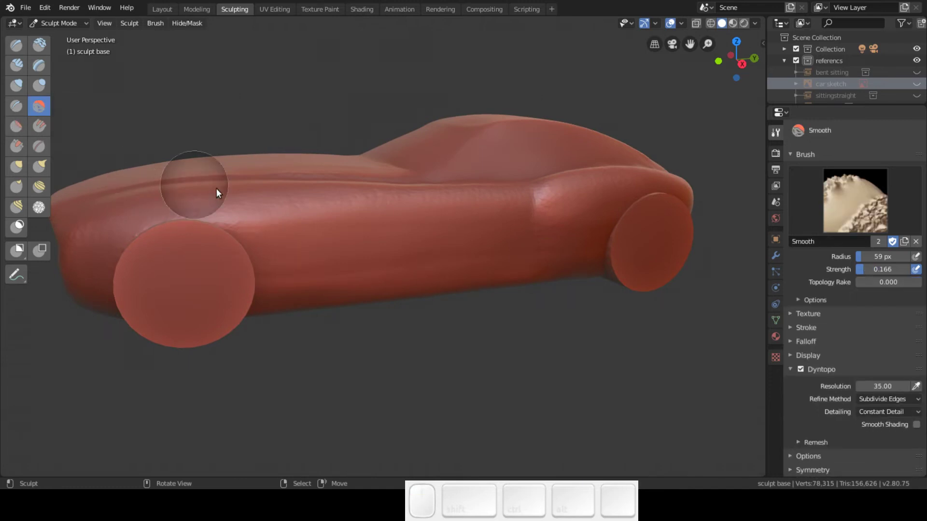
middle_drag(362, 271, 361, 238)
mouse_move(140, 211)
mouse_down()
mouse_move(326, 195)
mouse_move(558, 210)
mouse_move(228, 223)
mouse_move(207, 266)
mouse_move(637, 239)
mouse_move(476, 238)
mouse_move(174, 265)
mouse_move(270, 247)
mouse_move(564, 236)
mouse_move(517, 246)
mouse_up()
mouse_move(517, 246)
middle_down()
mouse_move(502, 251)
mouse_move(531, 241)
middle_up()
mouse_move(726, 228)
middle_down()
mouse_move(587, 234)
mouse_move(565, 216)
mouse_move(518, 225)
middle_up()
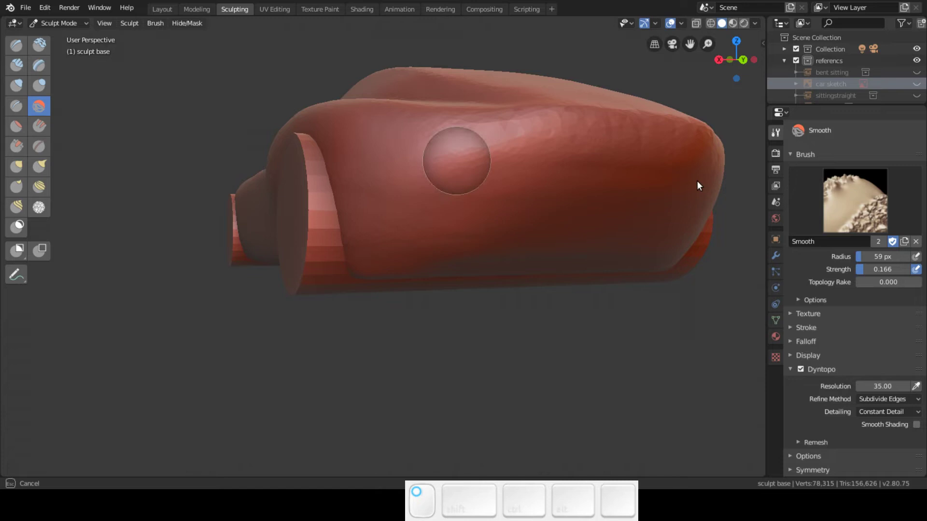
mouse_move(706, 186)
mouse_down()
mouse_move(357, 201)
mouse_move(557, 257)
mouse_move(700, 259)
mouse_up()
middle_drag(700, 259, 463, 247)
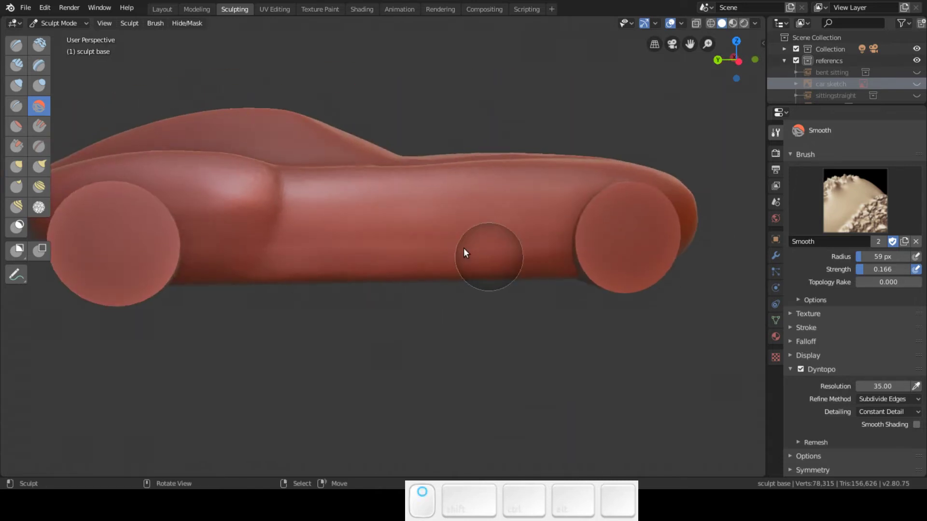
Step: Smooth the rear fender, roof and hood crease with the Smooth brush from the rear and above
mouse_move(264, 282)
middle_down()
mouse_move(301, 313)
mouse_move(369, 239)
middle_up()
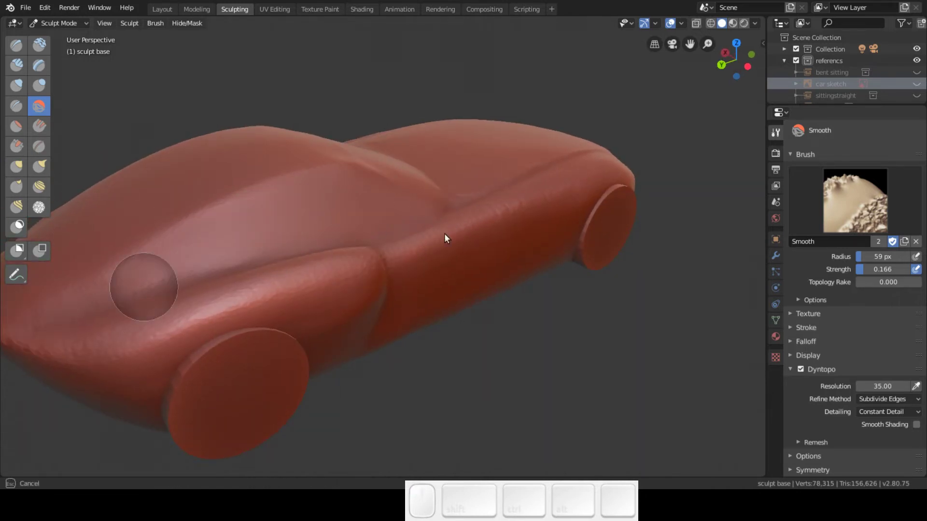
middle_drag(412, 315, 286, 223)
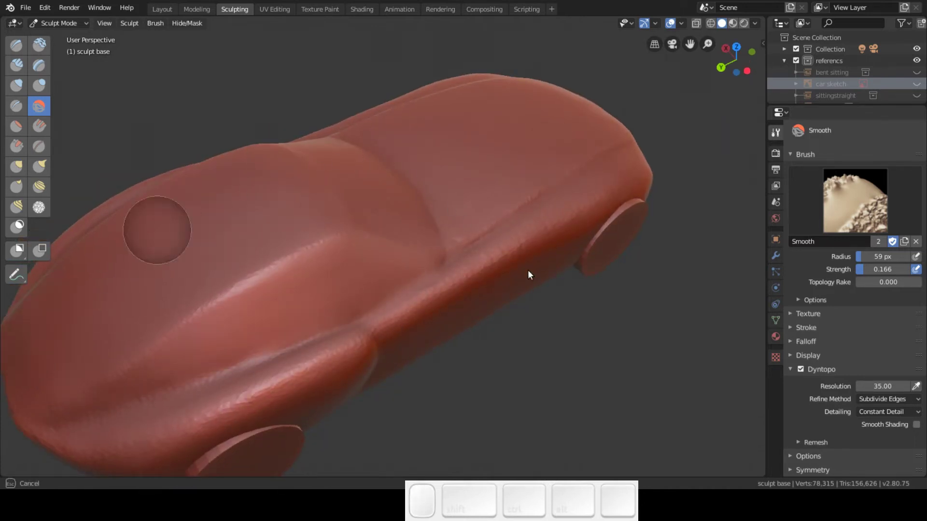
middle_drag(527, 284, 315, 208)
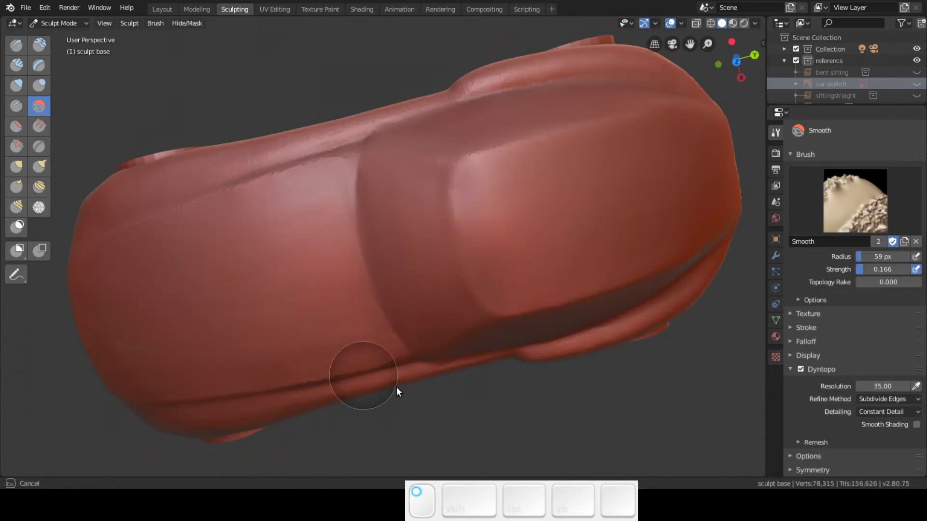
Step: Smooth the hood surface and the front fender lines of the car body with the Smooth brush
middle_drag(424, 303, 470, 258)
drag(470, 257, 75, 362)
mouse_move(305, 159)
mouse_down()
mouse_move(259, 175)
mouse_move(60, 306)
mouse_move(71, 290)
mouse_up()
drag(114, 367, 110, 324)
Step: Compare the car body with the car sketch reference in the right orthographic view, leaving the sketch hidden
middle_drag(441, 275, 424, 209)
key(KP_3)
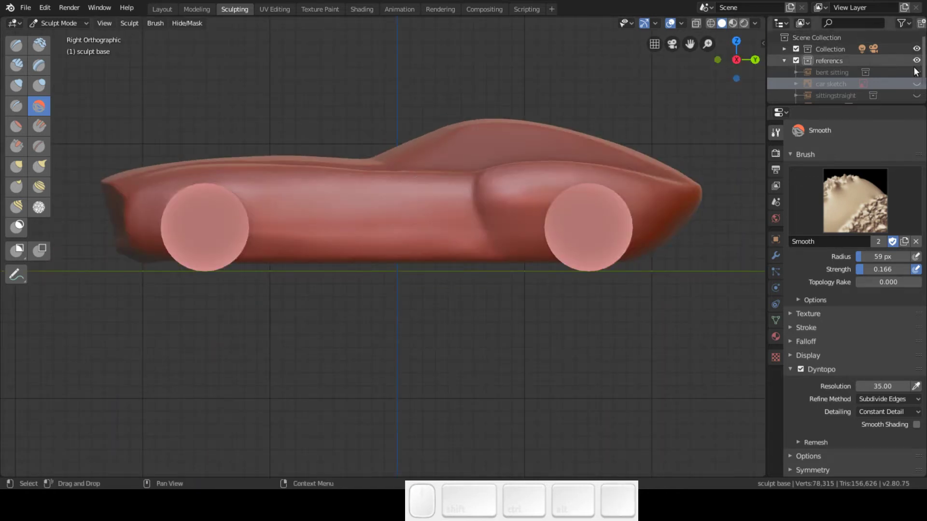
click(916, 84)
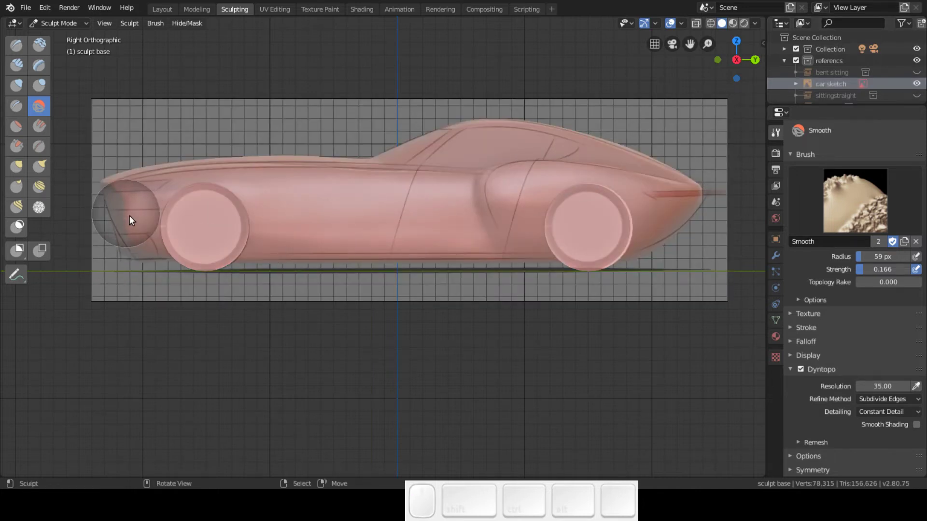
mouse_move(131, 218)
mouse_down()
mouse_move(150, 205)
mouse_move(139, 194)
mouse_move(226, 190)
mouse_move(114, 184)
mouse_move(179, 175)
mouse_move(285, 187)
mouse_move(389, 157)
mouse_move(131, 159)
mouse_move(105, 180)
mouse_move(145, 163)
mouse_move(323, 177)
mouse_move(232, 169)
mouse_move(370, 156)
mouse_up()
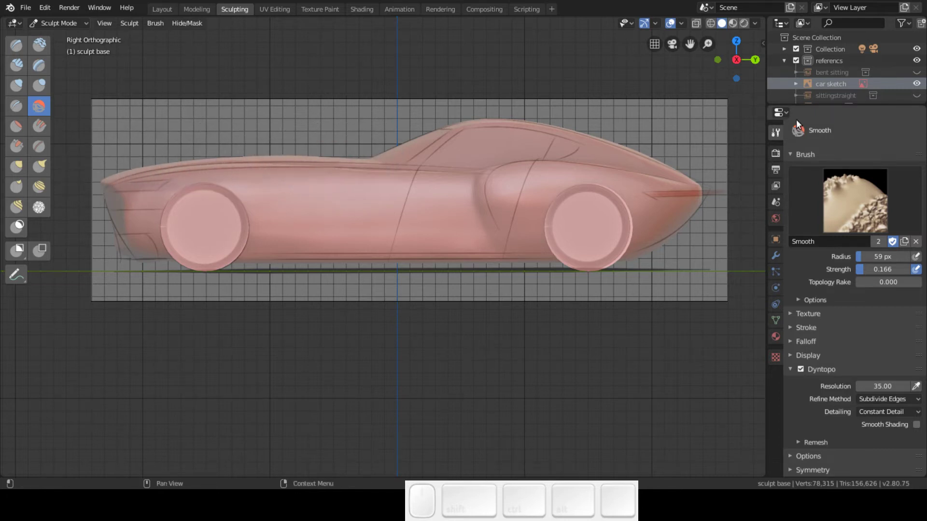
click(917, 84)
Step: Scrape the hood surface with the Scrape brush at a 43 px radius and 0.750 strength
middle_drag(269, 180, 222, 272)
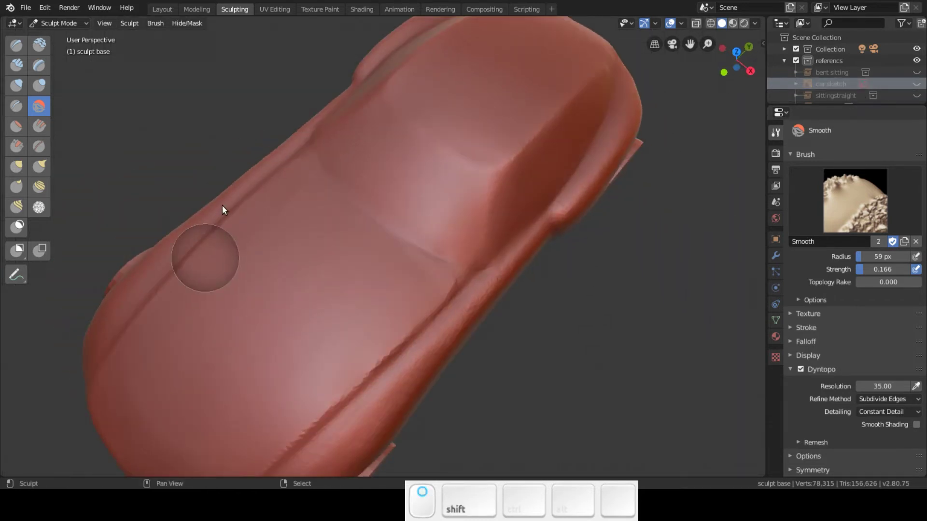
shift+middle_drag(223, 204, 236, 181)
click(16, 146)
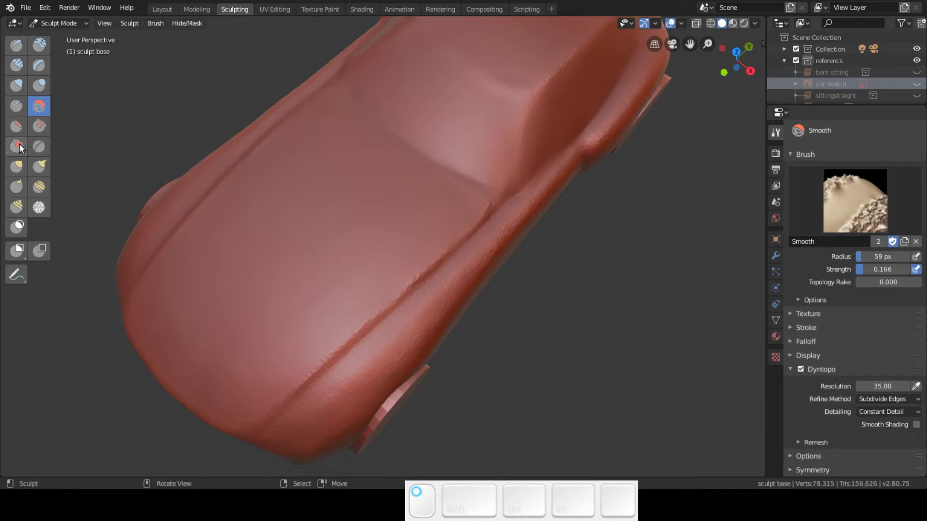
key(f)
click(164, 337)
mouse_move(164, 337)
mouse_down()
mouse_move(221, 406)
mouse_move(159, 335)
mouse_move(242, 404)
mouse_move(176, 329)
mouse_move(188, 326)
mouse_move(247, 367)
mouse_move(209, 296)
mouse_move(236, 312)
mouse_up()
key(shift+f)
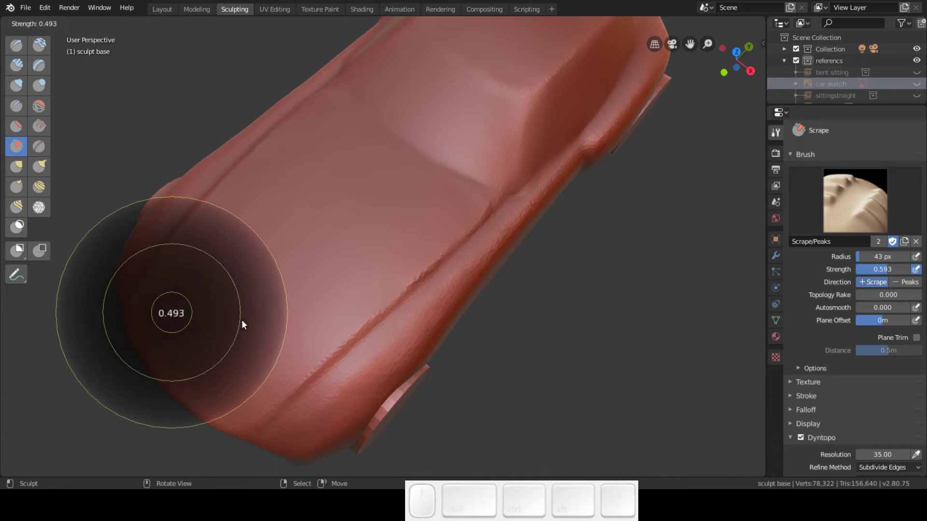
click(213, 319)
mouse_move(187, 352)
mouse_down()
mouse_move(169, 351)
mouse_move(224, 387)
mouse_move(164, 307)
mouse_move(227, 324)
mouse_move(267, 349)
mouse_move(309, 274)
mouse_up()
mouse_move(405, 159)
mouse_down()
mouse_move(182, 376)
mouse_move(292, 287)
mouse_up()
mouse_move(408, 218)
mouse_down()
mouse_move(237, 392)
mouse_move(309, 314)
mouse_up()
drag(465, 207, 223, 413)
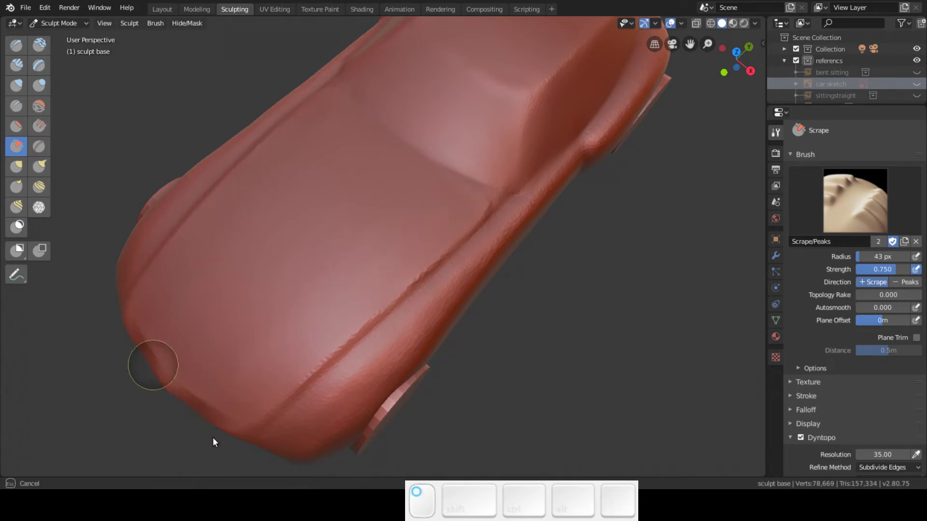
middle_drag(207, 405, 247, 286)
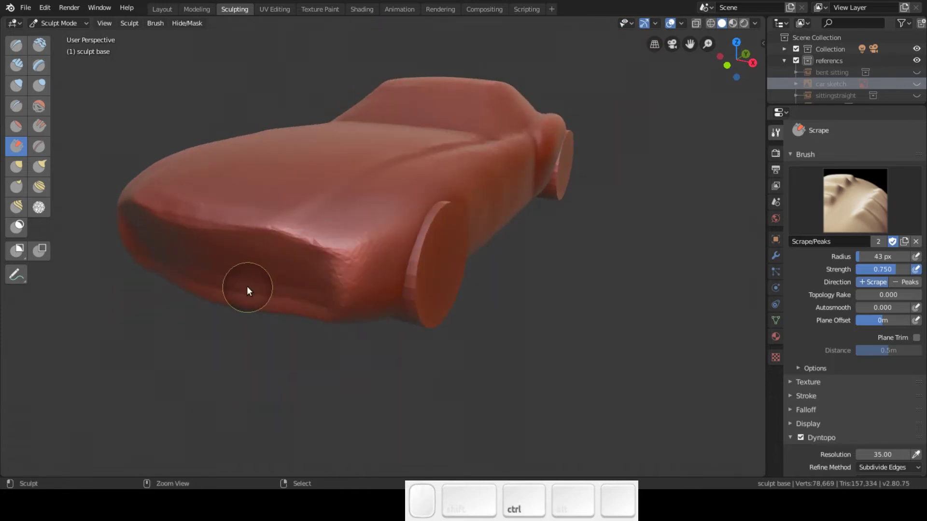
key(ctrl+z)
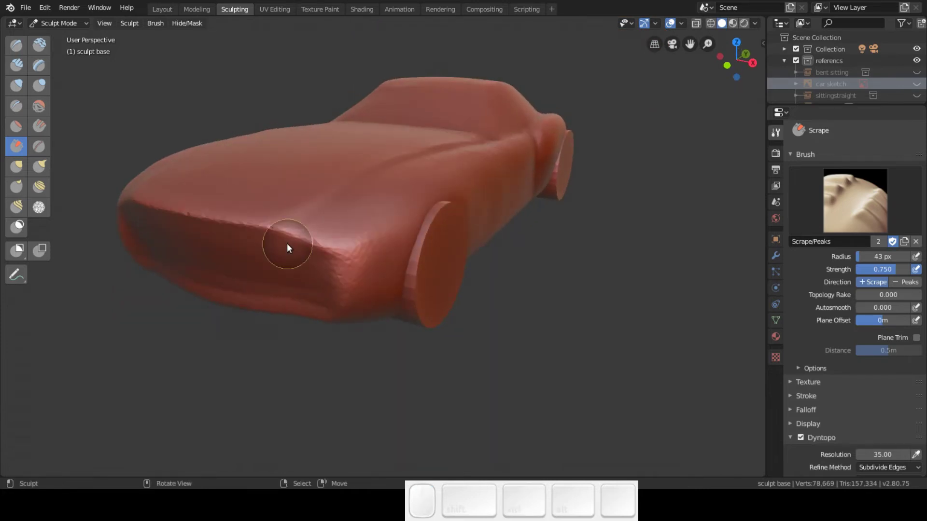
Step: Scrape the front of the hood just above the nose edge with the Scrape brush
middle_drag(286, 242, 268, 286)
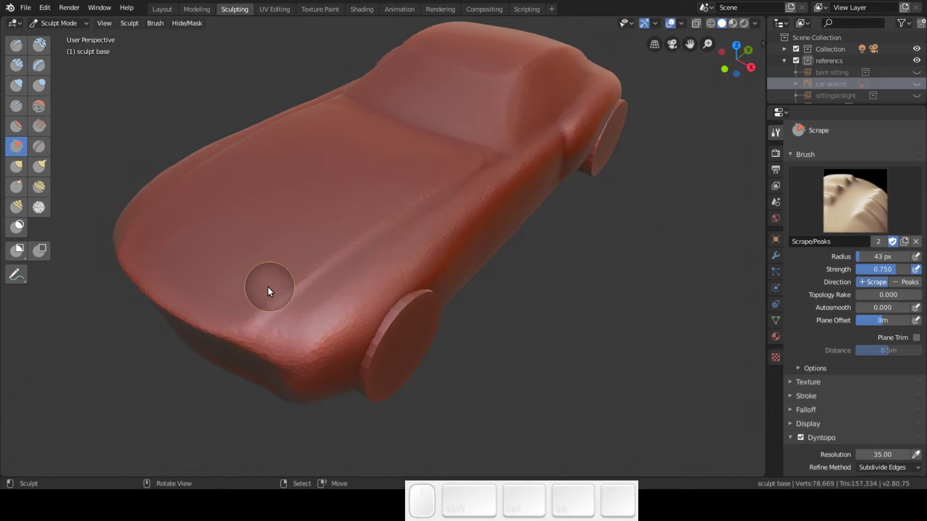
mouse_move(153, 265)
mouse_down()
mouse_move(190, 314)
mouse_move(212, 320)
mouse_up()
mouse_move(137, 248)
mouse_down()
mouse_move(197, 310)
mouse_move(222, 319)
mouse_move(229, 305)
mouse_up()
drag(149, 224, 243, 292)
mouse_move(265, 241)
middle_down()
mouse_move(282, 206)
mouse_move(245, 223)
mouse_move(274, 256)
mouse_move(251, 265)
middle_up()
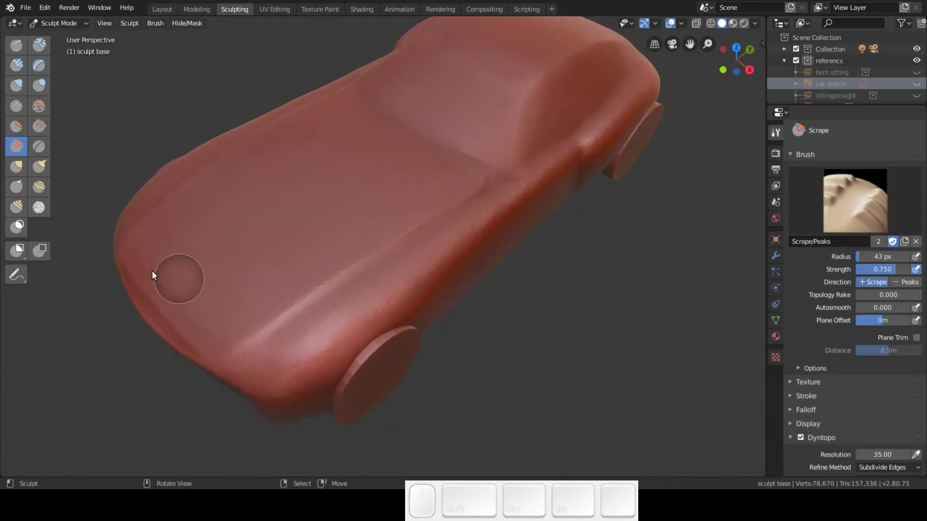
ctrl+middle_drag(161, 285, 149, 266)
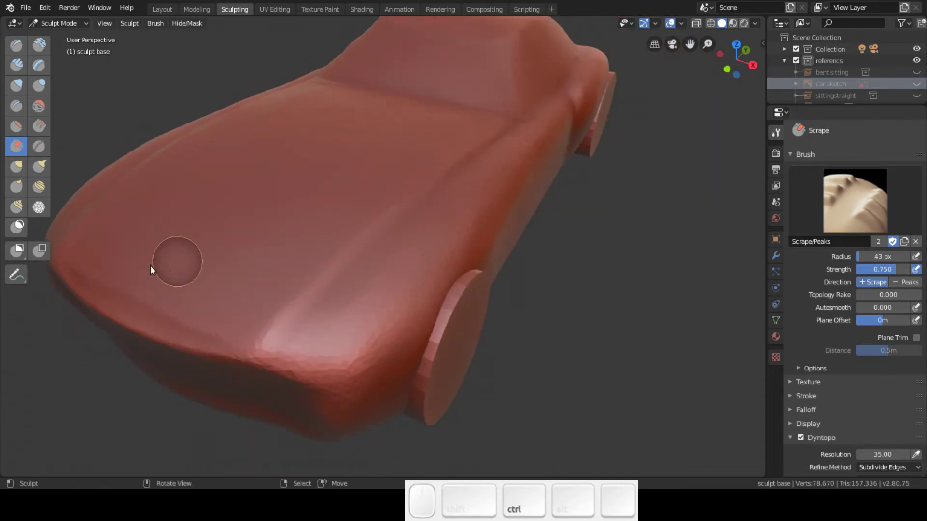
mouse_move(93, 269)
mouse_down()
mouse_move(107, 288)
mouse_move(207, 323)
mouse_move(184, 313)
mouse_move(314, 191)
mouse_move(230, 298)
mouse_up()
mouse_move(219, 325)
mouse_down()
mouse_move(441, 145)
mouse_move(204, 323)
mouse_move(357, 179)
mouse_move(190, 281)
mouse_move(372, 130)
mouse_move(147, 295)
mouse_move(122, 278)
mouse_move(196, 323)
mouse_move(216, 309)
mouse_move(215, 297)
mouse_up()
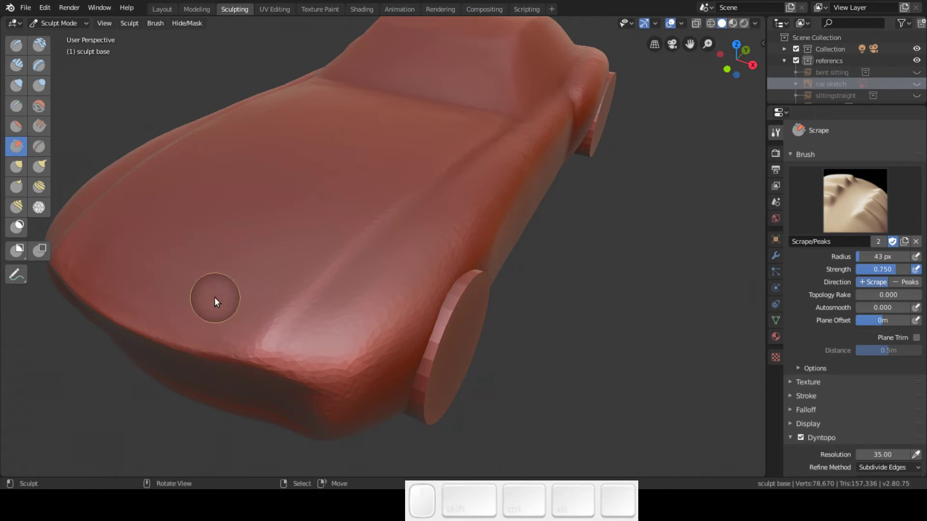
Step: Check the hood profile against the car sketch in the right orthographic view and hide the sketch again
click(916, 83)
key(3)
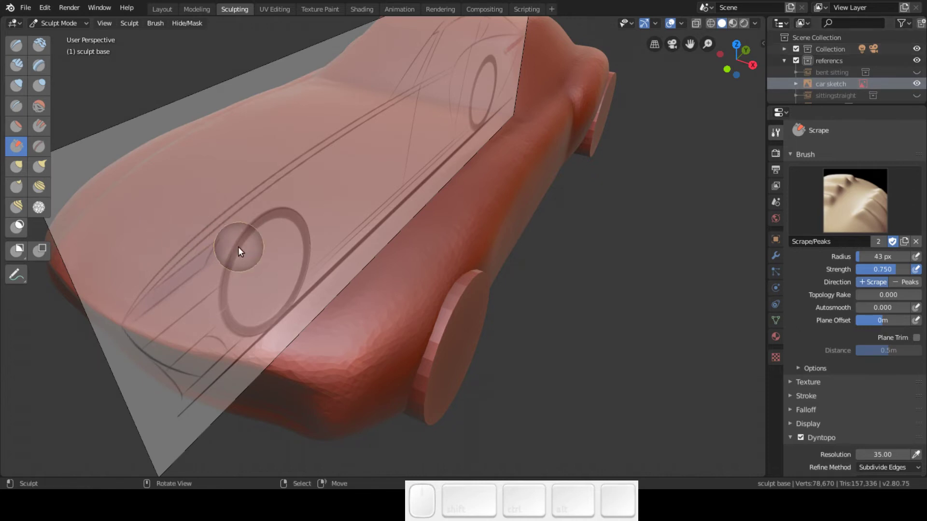
key(3)
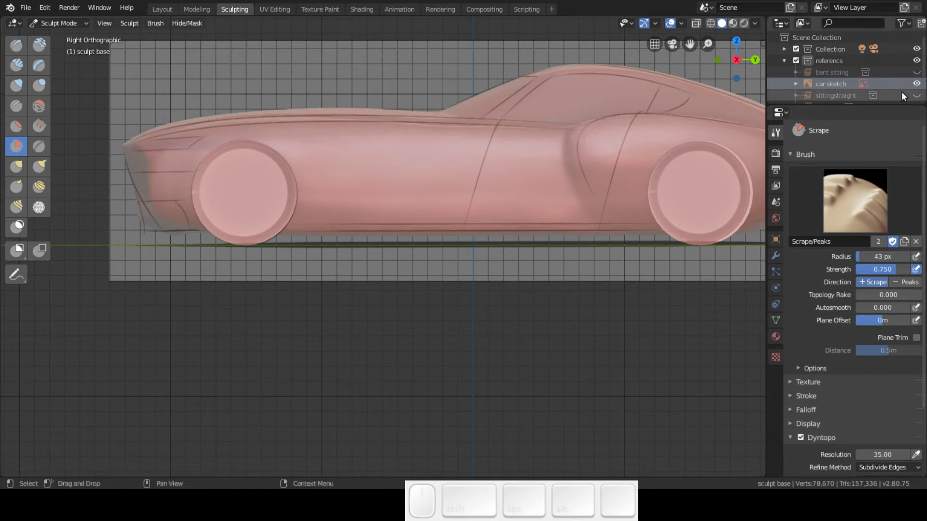
click(916, 84)
Step: Raise the Scrape brush strength to 0.891 and scrape the hood further toward the windshield
mouse_move(399, 179)
middle_down()
mouse_move(411, 241)
mouse_move(445, 275)
mouse_move(341, 242)
middle_up()
mouse_move(421, 220)
mouse_down()
mouse_move(227, 346)
mouse_move(472, 236)
mouse_move(201, 372)
mouse_move(282, 305)
mouse_move(450, 231)
mouse_move(198, 389)
mouse_move(401, 285)
mouse_move(215, 390)
mouse_move(334, 263)
mouse_up()
key(shift+f)
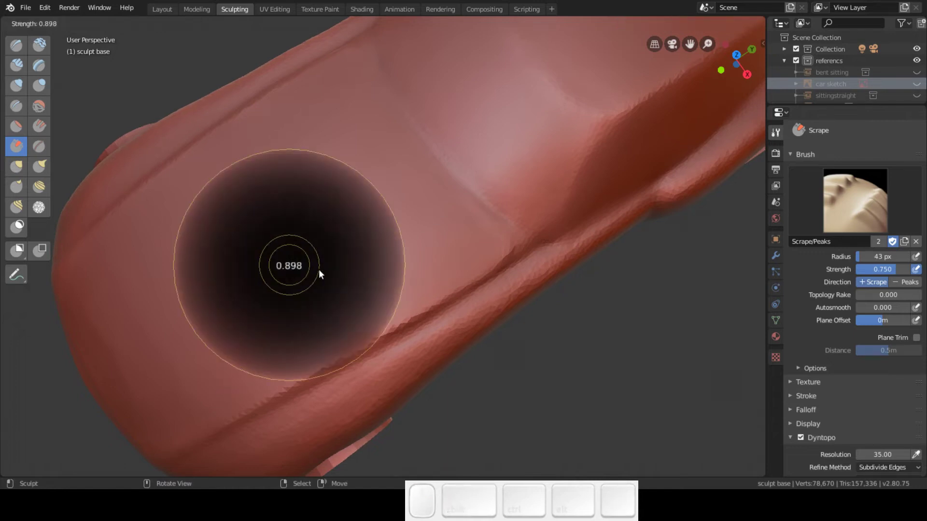
click(334, 256)
mouse_move(383, 158)
mouse_down()
mouse_move(108, 322)
mouse_move(307, 175)
mouse_move(211, 201)
mouse_move(344, 107)
mouse_move(312, 114)
mouse_move(77, 262)
mouse_move(335, 73)
mouse_move(242, 187)
mouse_move(294, 191)
mouse_move(396, 137)
mouse_move(226, 211)
mouse_move(112, 286)
mouse_move(201, 212)
mouse_move(360, 116)
mouse_move(361, 141)
mouse_move(142, 306)
mouse_move(397, 169)
mouse_move(394, 181)
mouse_move(169, 340)
mouse_move(404, 214)
mouse_move(395, 230)
mouse_move(185, 367)
mouse_move(447, 234)
mouse_move(247, 343)
mouse_move(190, 387)
mouse_move(472, 246)
mouse_move(187, 412)
mouse_move(253, 352)
mouse_move(499, 262)
mouse_move(487, 250)
mouse_move(187, 411)
mouse_move(170, 410)
mouse_move(303, 283)
mouse_move(405, 86)
mouse_move(369, 137)
mouse_up()
middle_drag(369, 137, 344, 80)
Step: Show the car sketch in the right orthographic view and examine the hood line up close
click(917, 84)
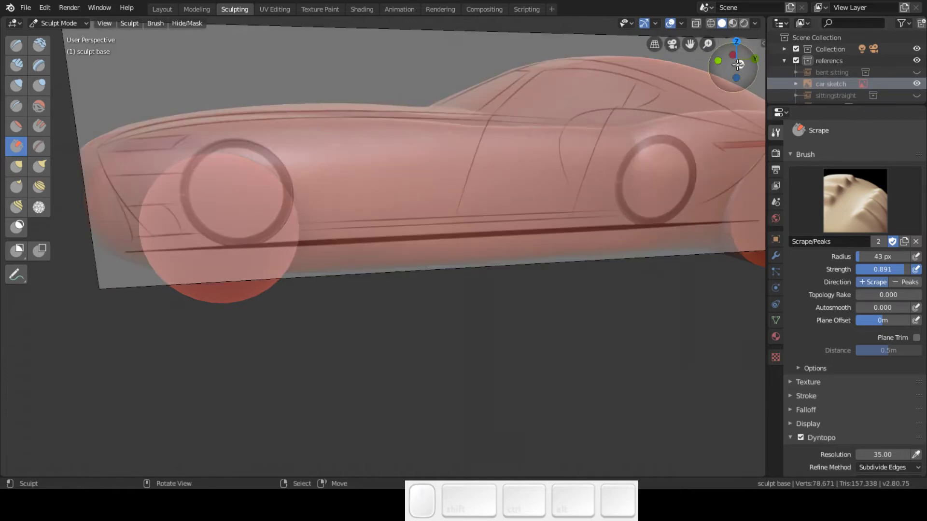
click(740, 64)
mouse_move(432, 183)
ctrl+middle_down()
mouse_move(436, 166)
mouse_move(430, 222)
mouse_move(430, 178)
ctrl+middle_up()
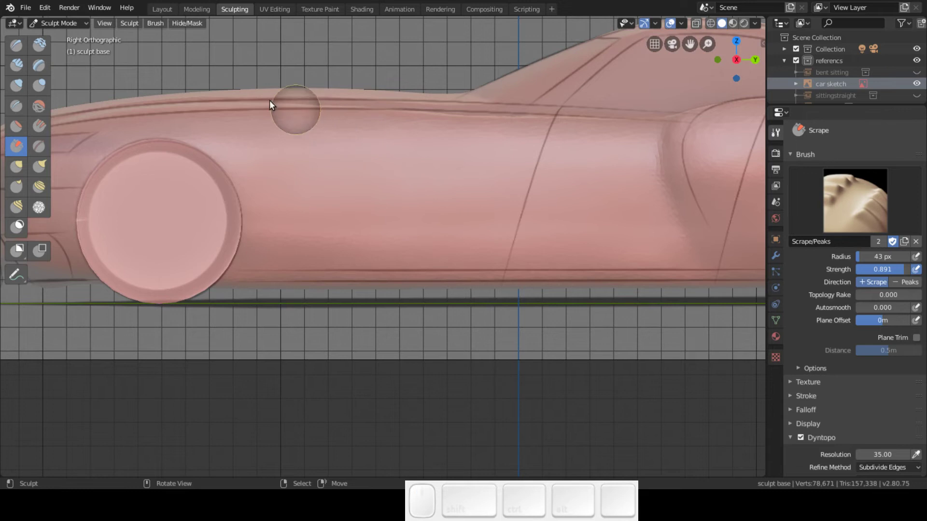
Step: Hide the car sketch and flatten the hood below the windshield with the Flatten brush at 0.345 strength
click(17, 125)
mouse_move(276, 115)
middle_down()
mouse_move(380, 216)
mouse_move(391, 260)
mouse_move(376, 279)
mouse_move(536, 213)
middle_up()
click(916, 84)
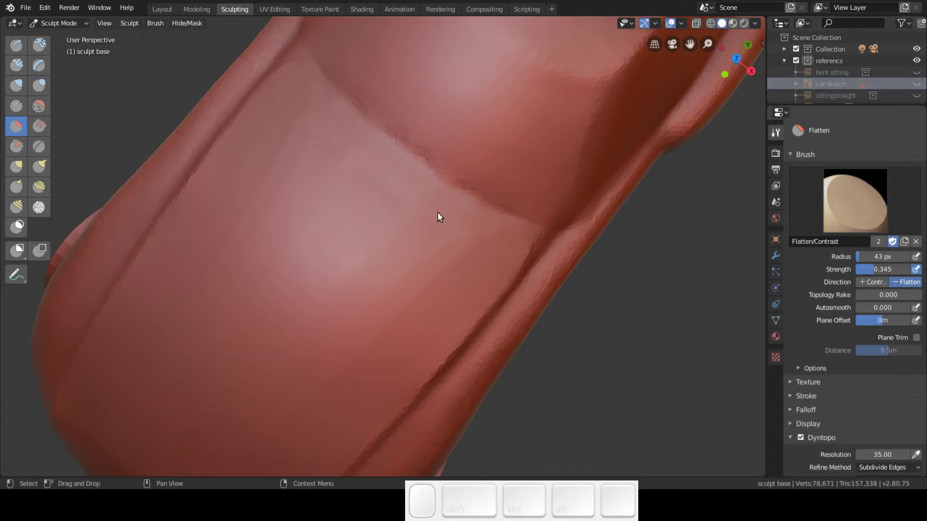
mouse_move(300, 138)
mouse_down()
mouse_move(306, 126)
mouse_move(291, 146)
mouse_move(288, 188)
mouse_up()
mouse_move(332, 148)
mouse_down()
mouse_move(193, 351)
mouse_move(393, 170)
mouse_move(294, 277)
mouse_move(291, 325)
mouse_move(389, 250)
mouse_move(248, 352)
mouse_move(147, 201)
mouse_up()
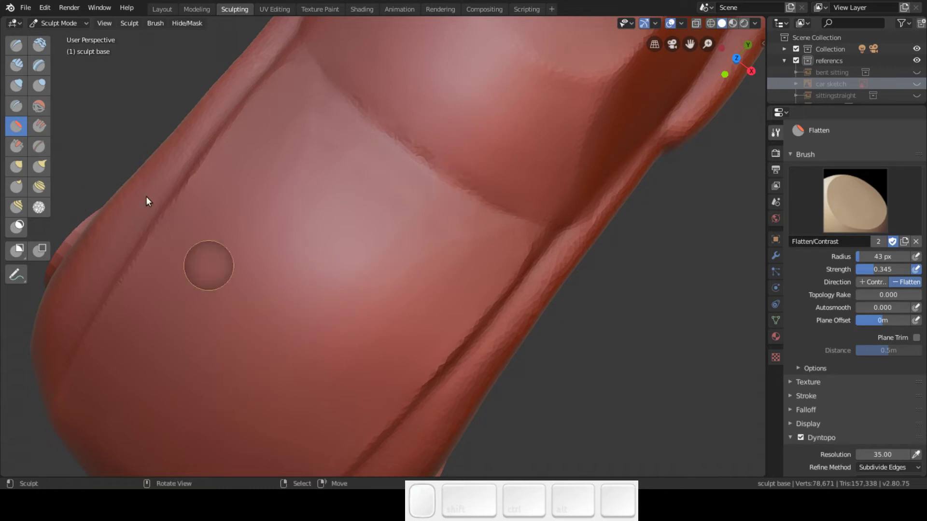
Step: Carve down the middle of the hood with the Clay Strips brush in Subtract mode at 0.233 strength
click(16, 63)
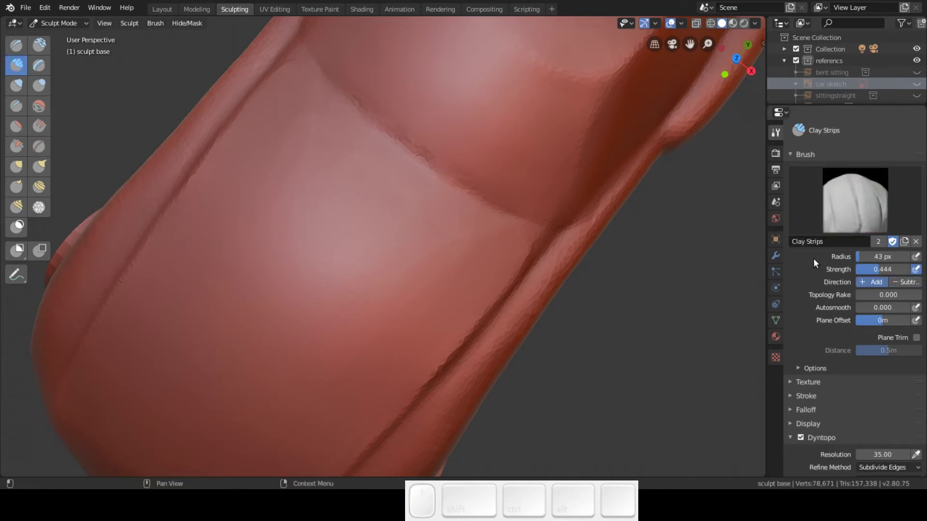
click(900, 282)
shift+middle_drag(541, 306, 370, 146)
key(shift+f)
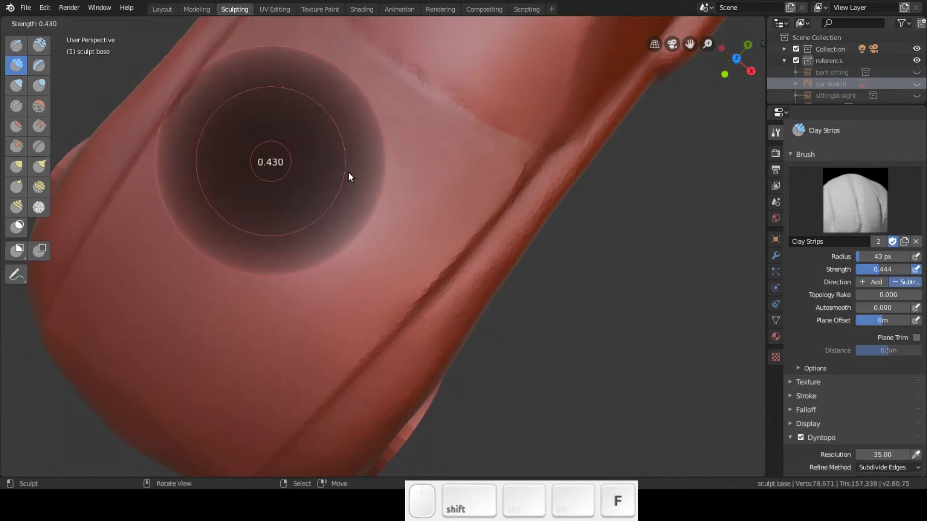
click(360, 182)
mouse_move(443, 149)
mouse_down()
mouse_move(185, 394)
mouse_move(394, 155)
mouse_move(176, 359)
mouse_move(299, 210)
mouse_move(348, 126)
mouse_move(109, 395)
mouse_move(184, 268)
mouse_move(268, 92)
mouse_move(189, 179)
mouse_move(77, 337)
mouse_move(120, 284)
mouse_move(358, 91)
mouse_move(130, 367)
mouse_move(149, 340)
mouse_up()
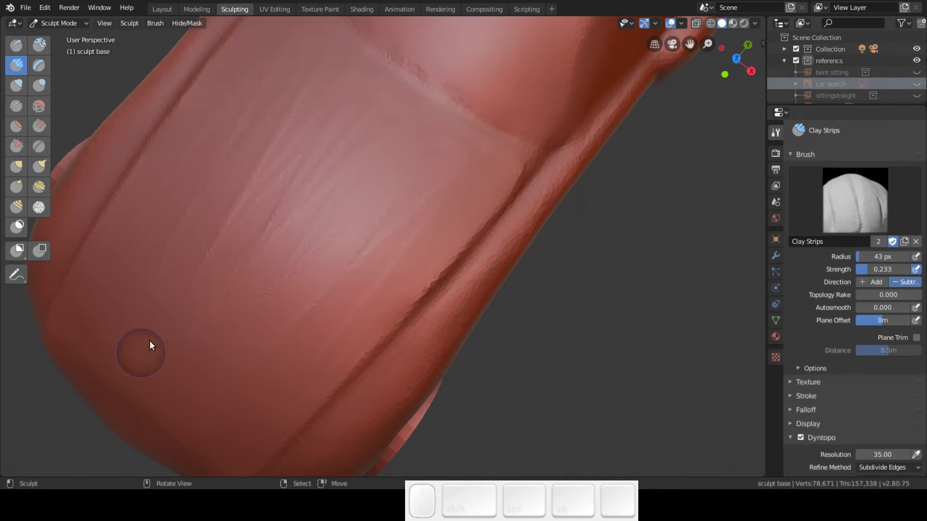
Step: Set Clay Strips to 0.235 strength and an 83 px radius, and lower the hood down to the nose
key(shift+f)
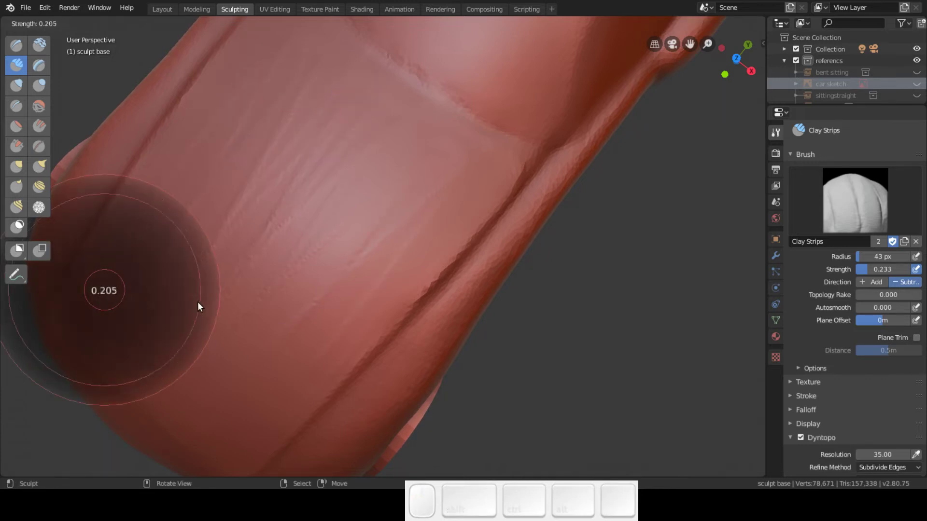
click(195, 306)
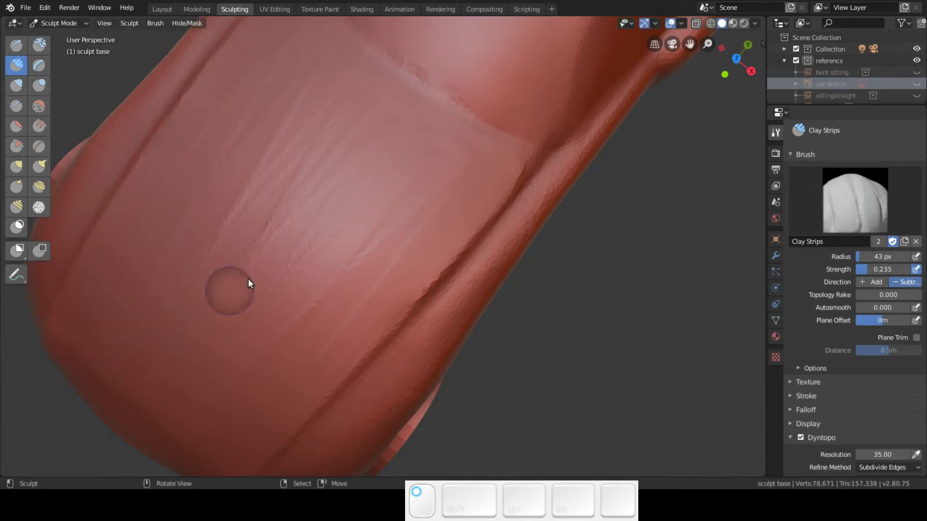
key(f)
click(437, 161)
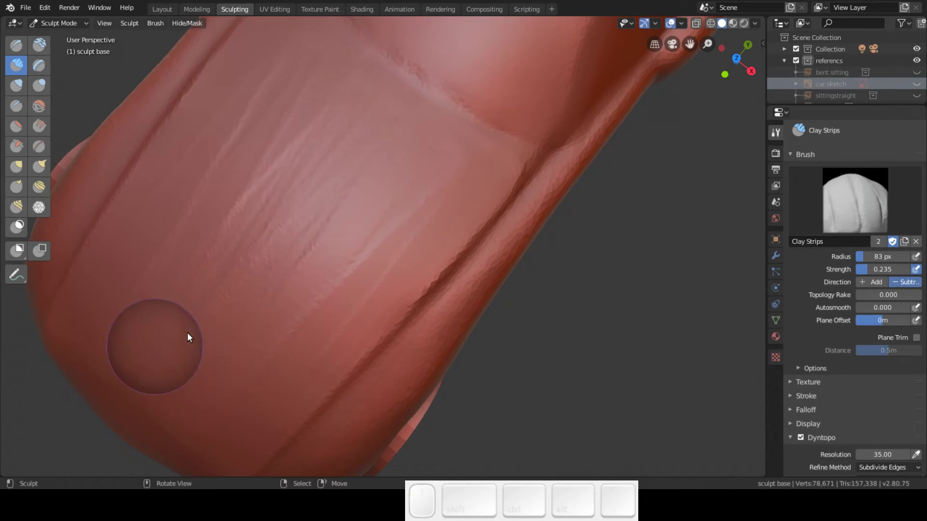
drag(233, 385, 202, 411)
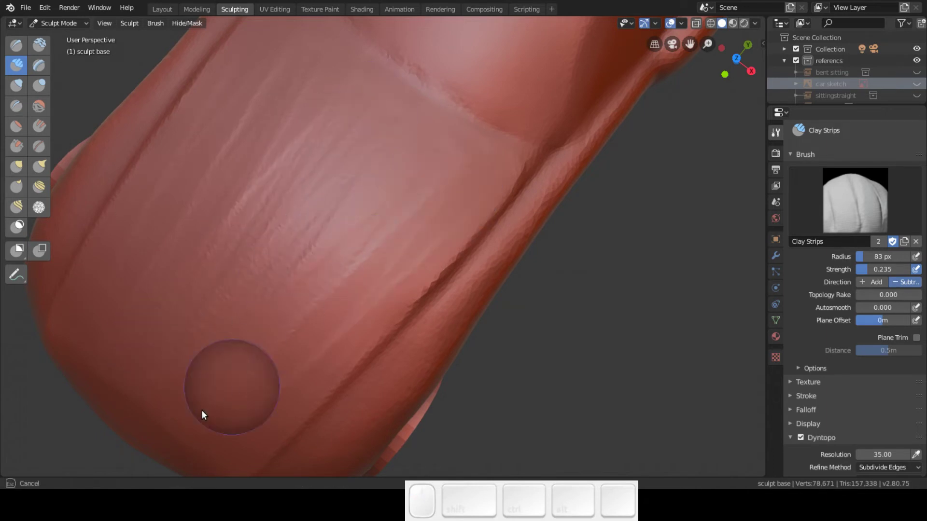
Step: Compare the lowered hood with the car sketch from the right side, finishing with the sketch hidden
mouse_move(204, 405)
middle_down()
mouse_move(204, 304)
mouse_move(176, 254)
middle_up()
key(KP_3)
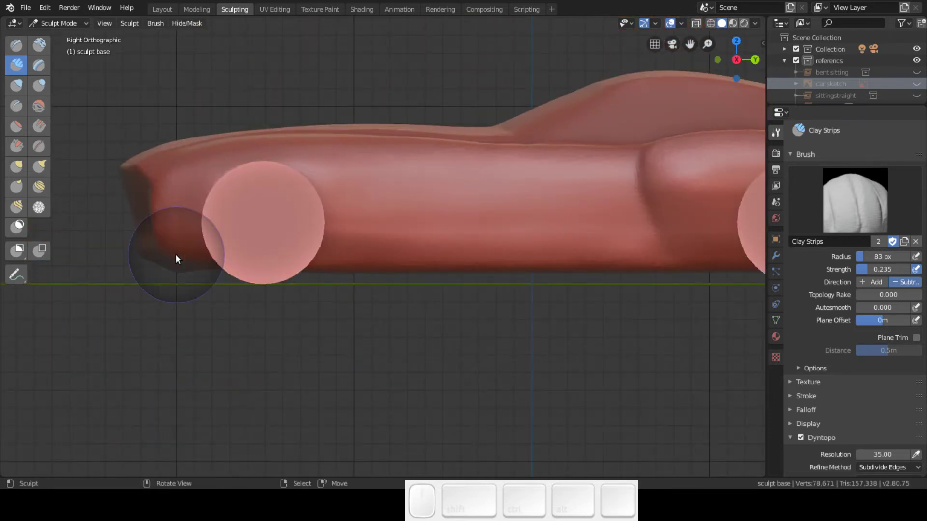
click(917, 84)
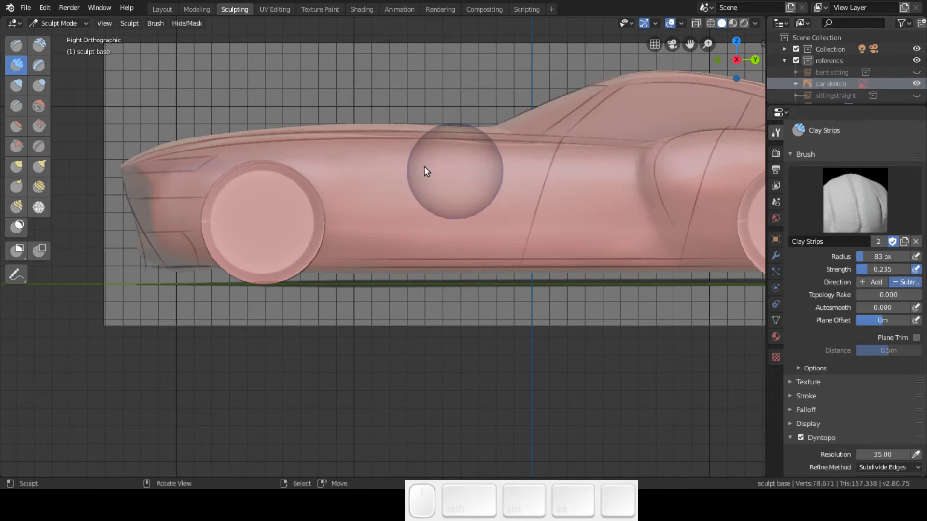
click(917, 85)
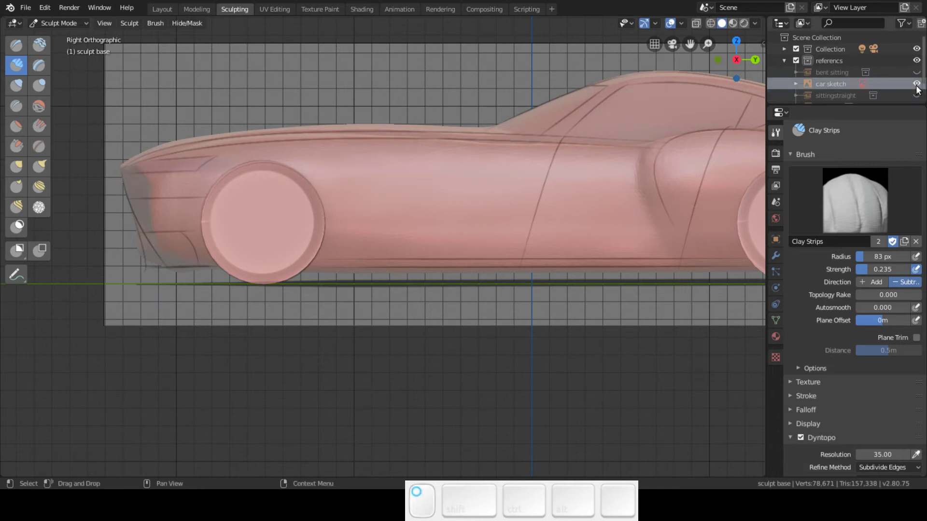
Step: Reduce the Clay Strips radius to 46 px and carve down the top of the front fender and the hood
mouse_move(355, 165)
middle_down()
mouse_move(362, 237)
mouse_move(398, 314)
mouse_move(331, 362)
middle_up()
key(f)
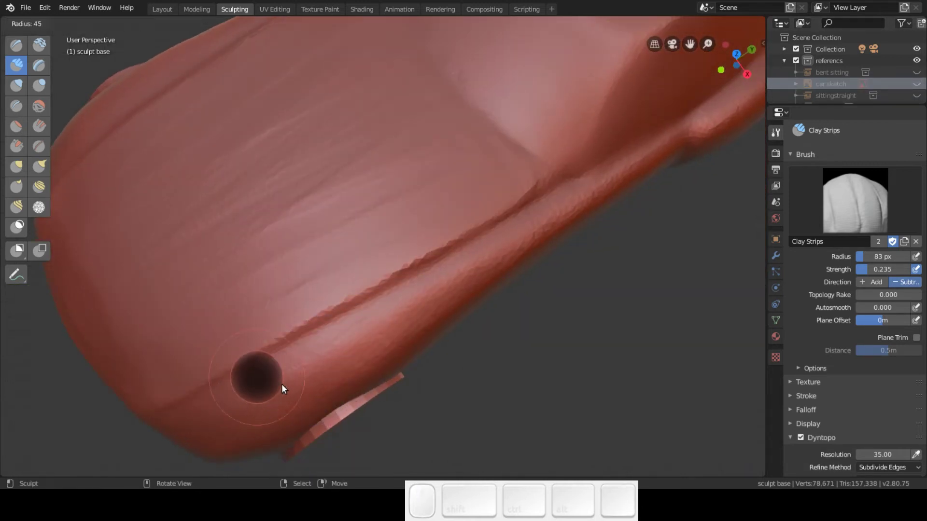
click(284, 383)
mouse_move(207, 428)
mouse_down()
mouse_move(478, 268)
mouse_move(464, 284)
mouse_up()
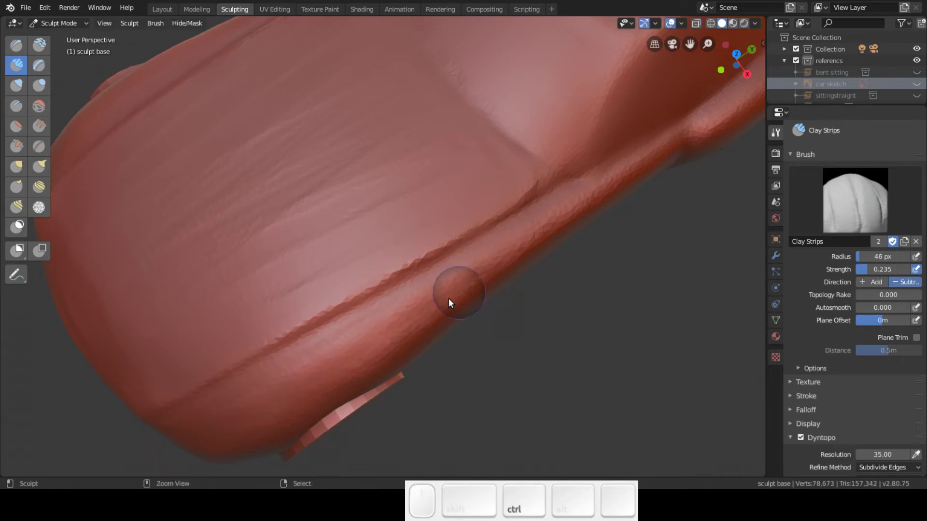
mouse_move(444, 282)
mouse_down()
mouse_move(241, 403)
mouse_move(492, 270)
mouse_move(209, 420)
mouse_move(578, 212)
mouse_move(360, 335)
mouse_move(201, 442)
mouse_move(201, 431)
mouse_move(380, 264)
mouse_move(503, 179)
mouse_move(144, 373)
mouse_up()
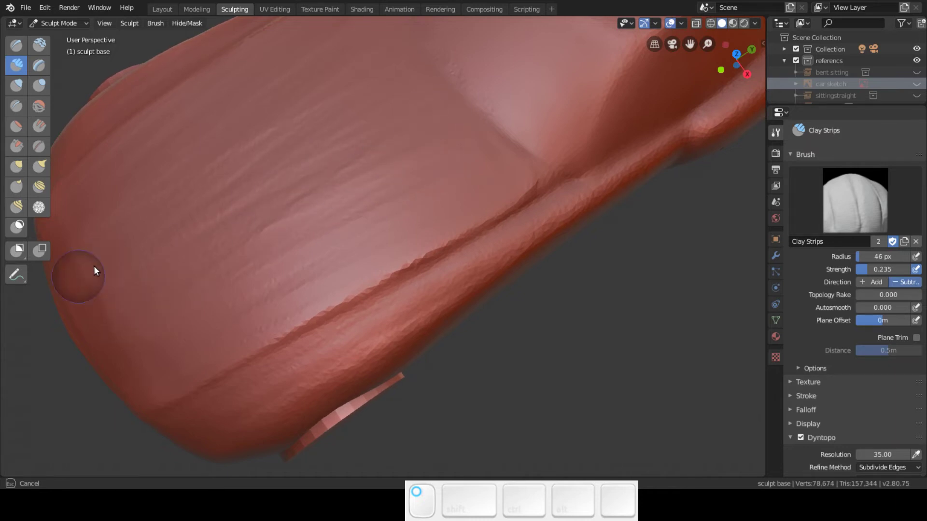
click(479, 197)
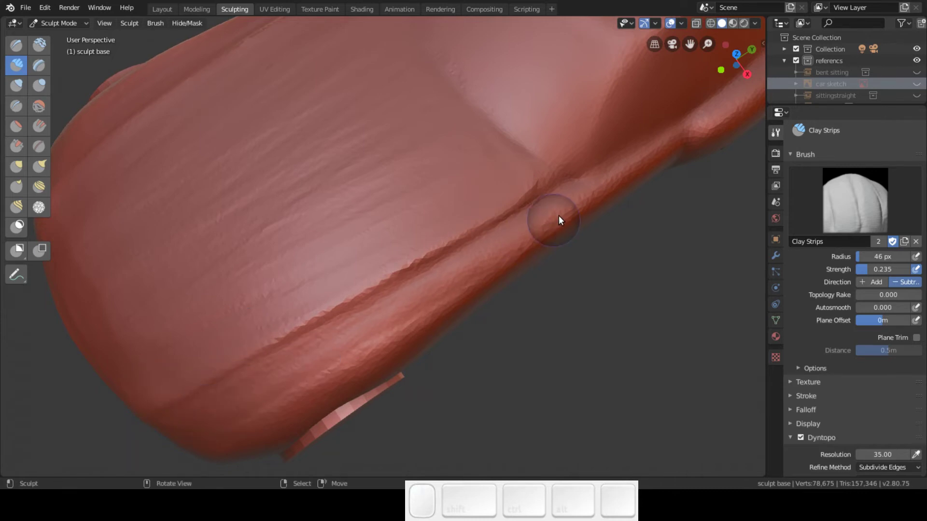
mouse_move(191, 454)
mouse_down()
mouse_move(524, 245)
mouse_move(167, 482)
mouse_up()
Step: Compare the carved hood and front fender with the car sketch from the right side, finishing with the sketch hidden
mouse_move(176, 472)
middle_down()
mouse_move(350, 250)
mouse_move(313, 201)
mouse_move(392, 215)
mouse_move(474, 213)
mouse_move(360, 234)
mouse_move(338, 256)
mouse_move(348, 287)
mouse_move(376, 273)
middle_up()
click(916, 83)
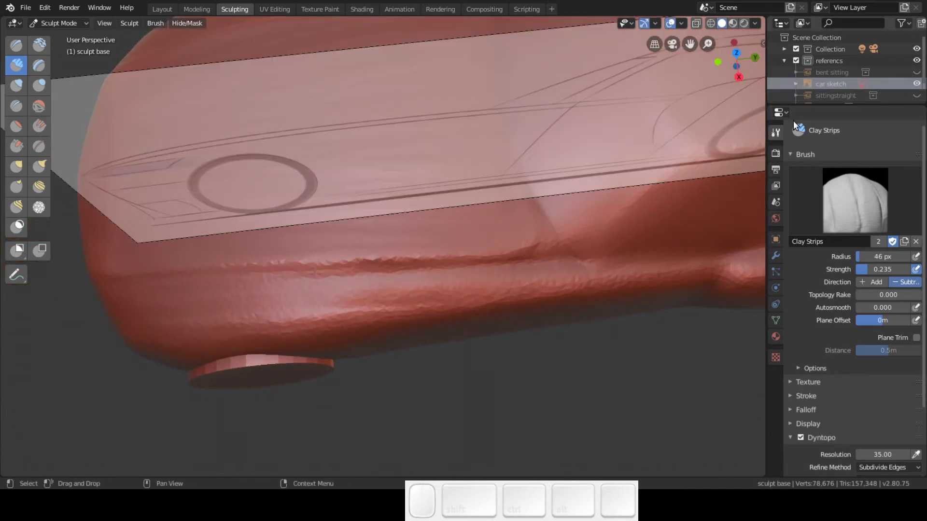
key(KP_3)
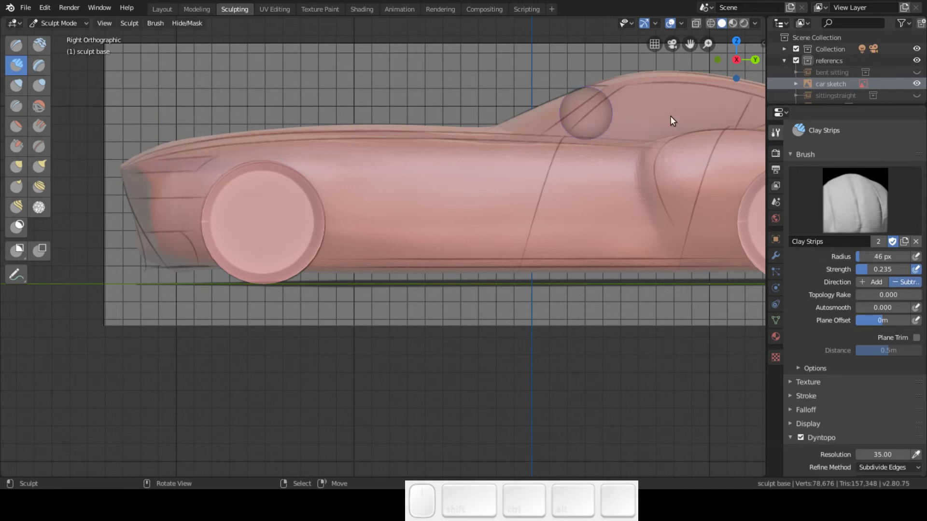
click(917, 84)
Step: Flatten the hood surface using the Flatten brush at a 100 px radius and 0.345 strength
mouse_move(279, 161)
middle_down()
mouse_move(259, 233)
mouse_move(323, 270)
middle_up()
mouse_move(48, 299)
mouse_down()
mouse_move(187, 407)
mouse_move(55, 284)
mouse_move(193, 407)
mouse_move(63, 304)
mouse_move(58, 289)
mouse_move(231, 393)
mouse_move(128, 317)
mouse_move(79, 266)
mouse_move(232, 372)
mouse_move(91, 190)
mouse_up()
click(15, 126)
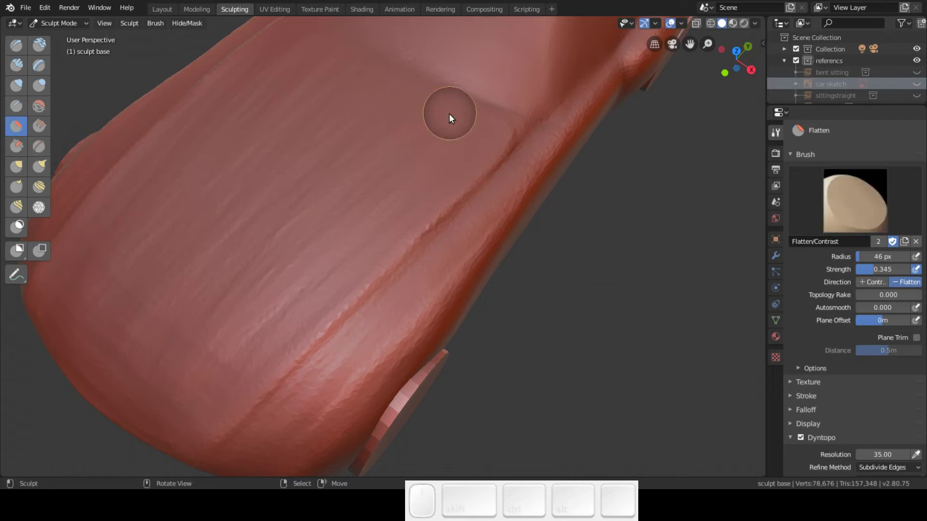
key(f)
click(413, 192)
mouse_move(439, 151)
mouse_down()
mouse_move(439, 139)
mouse_move(177, 387)
mouse_move(166, 353)
mouse_move(196, 282)
mouse_move(376, 104)
mouse_move(386, 99)
mouse_move(404, 139)
mouse_move(167, 358)
mouse_move(180, 375)
mouse_move(483, 129)
mouse_up()
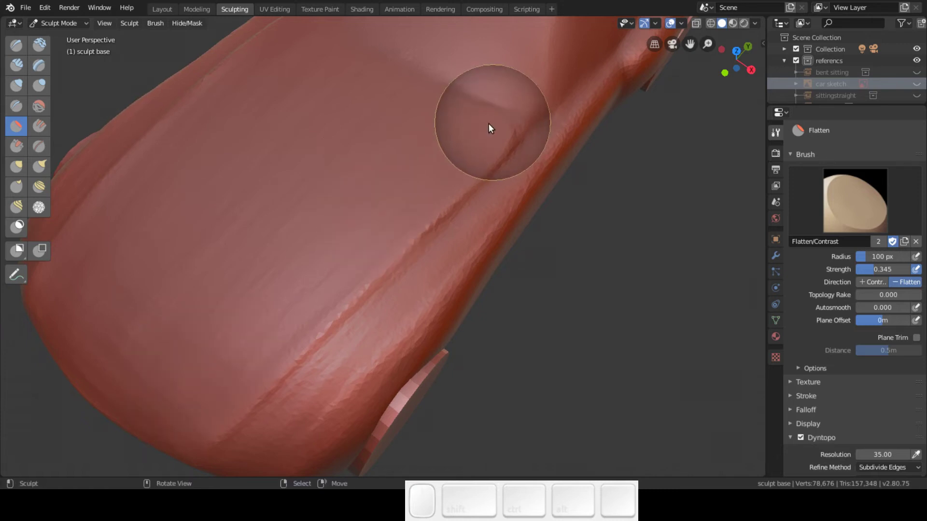
Step: Smooth the hood with the Smooth brush at 0.166 strength, using a 100 px radius, reduced to 60 px along the nose edge
click(39, 107)
mouse_move(357, 126)
mouse_down()
mouse_move(414, 155)
mouse_move(451, 144)
mouse_move(154, 398)
mouse_move(351, 119)
mouse_move(106, 375)
mouse_up()
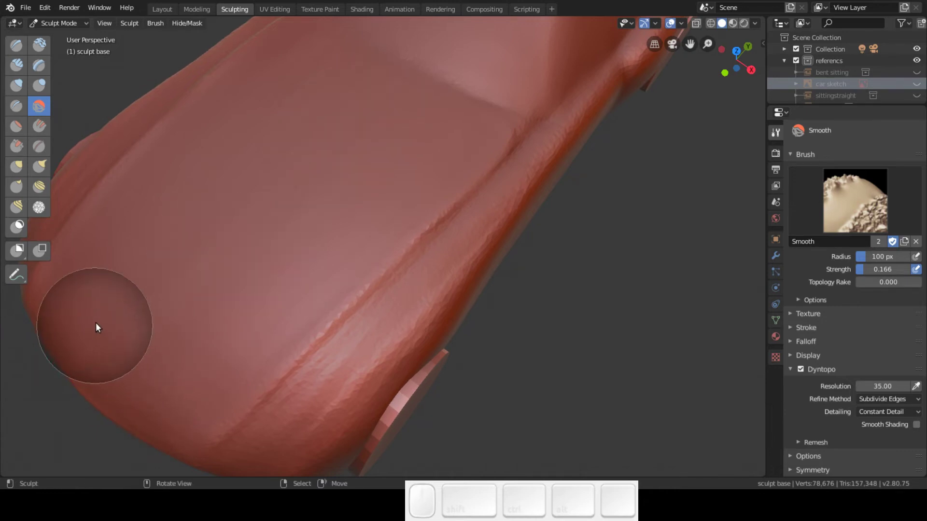
key(f)
click(81, 329)
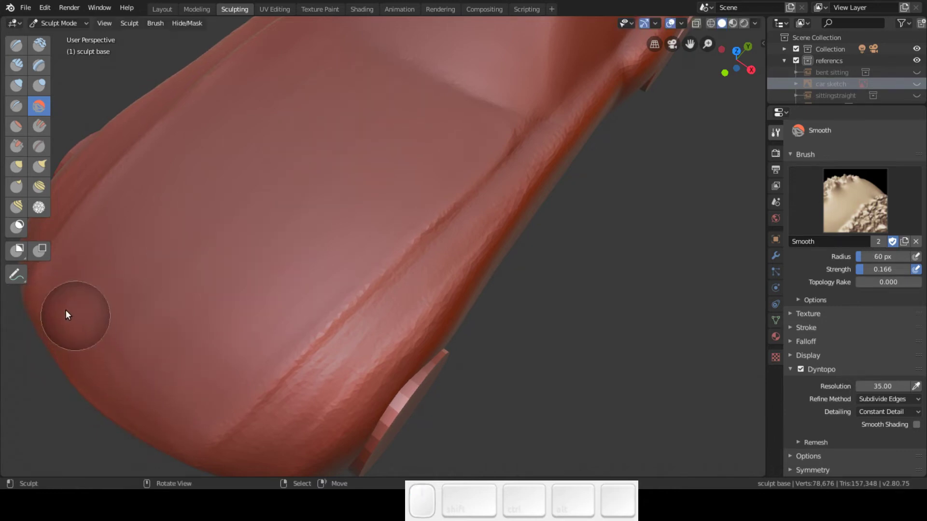
mouse_move(69, 338)
mouse_down()
mouse_move(143, 405)
mouse_move(203, 427)
mouse_move(140, 392)
mouse_move(59, 312)
mouse_move(164, 413)
mouse_move(122, 331)
mouse_move(244, 372)
mouse_move(193, 434)
mouse_move(515, 117)
mouse_move(178, 451)
mouse_move(177, 442)
mouse_up()
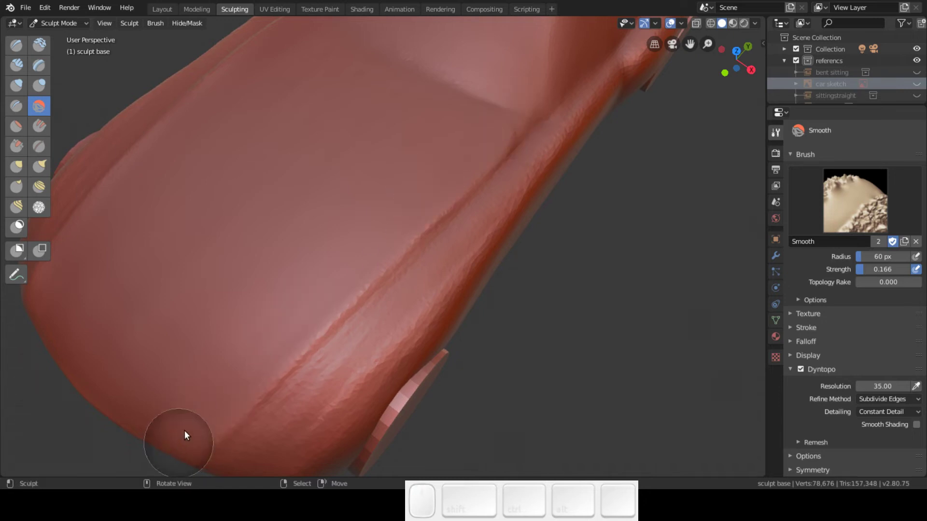
Step: Check the smoothed hood profile against the car sketch in the right orthographic view, with the sketch hidden again at the end
middle_drag(286, 216, 250, 145)
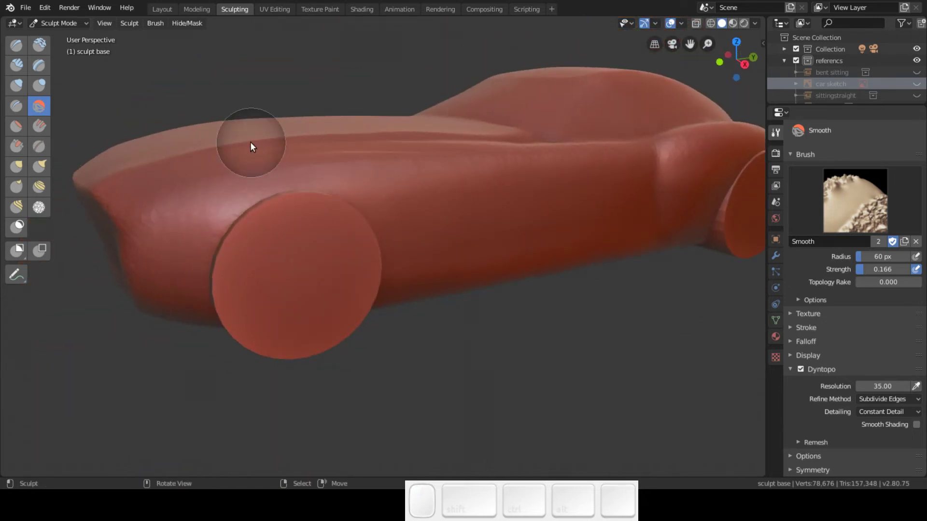
key(KP_3)
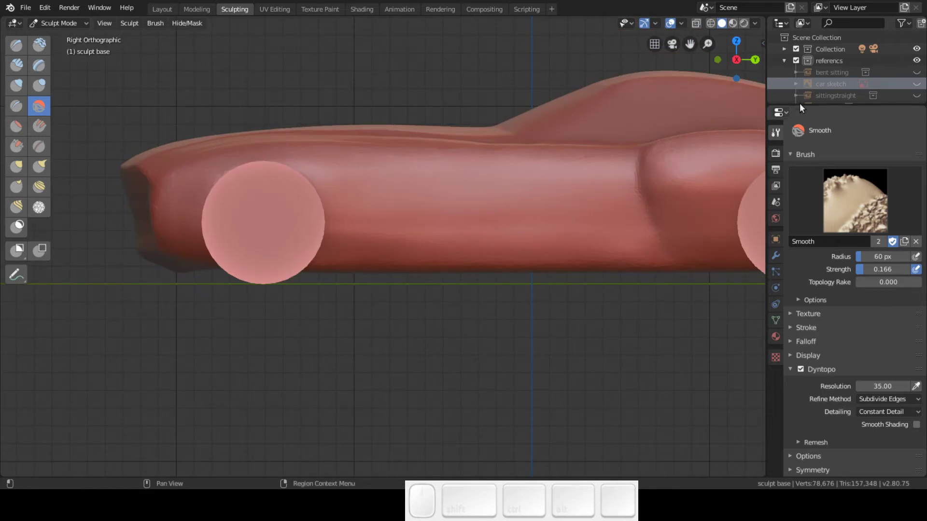
click(917, 85)
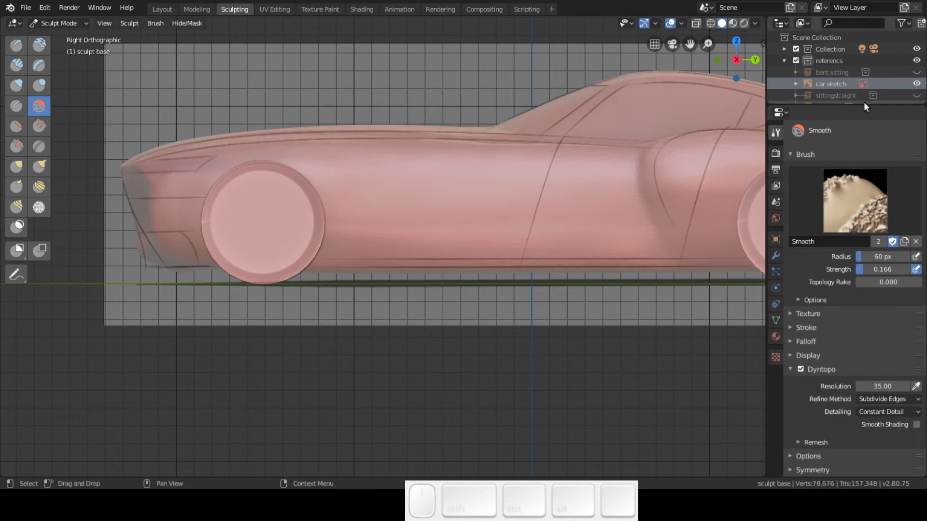
click(916, 83)
Step: Carve down the middle of the hood using Clay Strips in Subtract mode at a 60 px radius and 0.235 strength
mouse_move(531, 140)
middle_down()
mouse_move(409, 209)
mouse_move(447, 292)
middle_up()
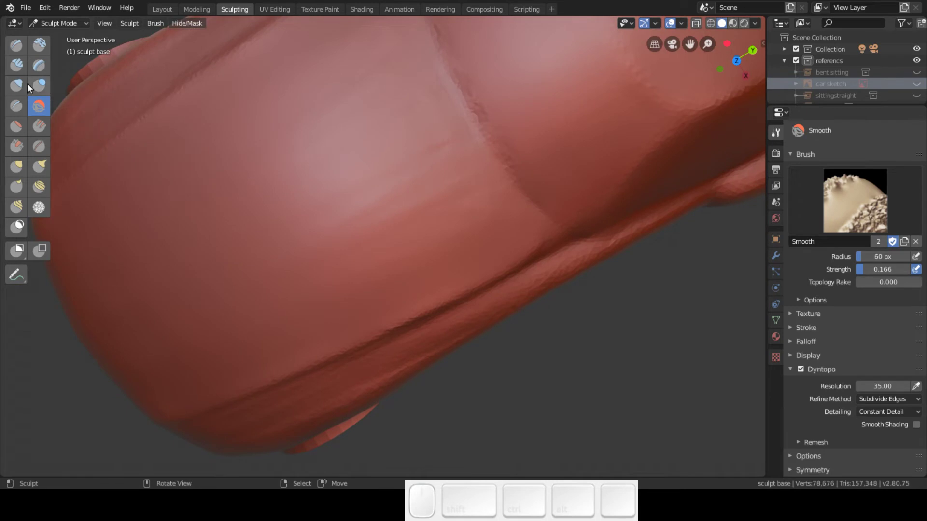
click(17, 68)
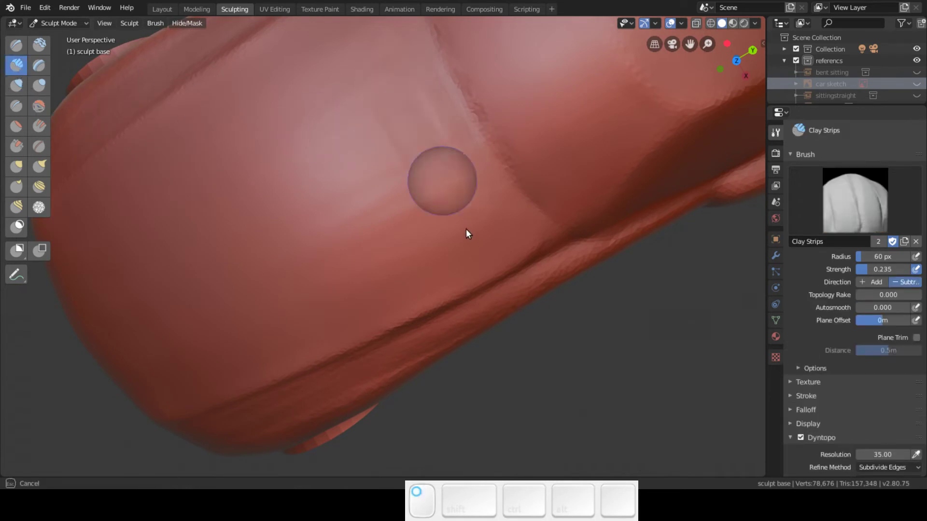
mouse_move(484, 200)
mouse_down()
mouse_move(384, 129)
mouse_move(439, 223)
mouse_move(323, 101)
mouse_move(405, 265)
mouse_move(307, 164)
mouse_move(346, 269)
mouse_move(256, 132)
mouse_move(350, 296)
mouse_move(358, 227)
mouse_move(280, 223)
mouse_move(418, 136)
mouse_move(207, 254)
mouse_move(419, 102)
mouse_move(343, 133)
mouse_move(126, 278)
mouse_move(368, 79)
mouse_move(380, 56)
mouse_move(105, 278)
mouse_move(142, 259)
mouse_move(79, 166)
mouse_move(361, 129)
mouse_move(158, 257)
mouse_move(437, 92)
mouse_move(407, 129)
mouse_move(180, 276)
mouse_move(182, 269)
mouse_up()
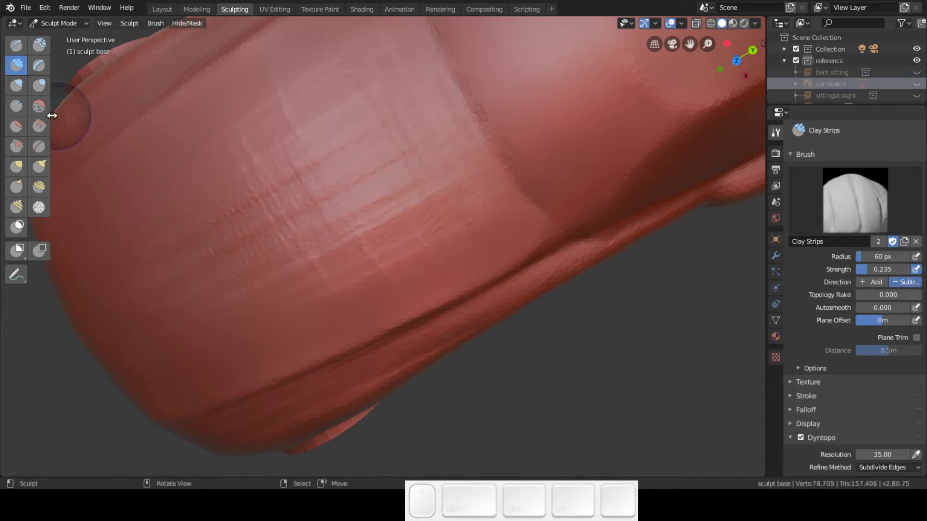
Step: Flatten the carved strokes on the hood and even them out with the Smooth brush at 60 px and 0.166 strength
click(13, 126)
mouse_move(191, 115)
mouse_down()
mouse_move(383, 56)
mouse_move(95, 268)
mouse_move(401, 45)
mouse_move(108, 250)
mouse_move(406, 68)
mouse_move(444, 100)
mouse_move(154, 278)
mouse_move(429, 92)
mouse_move(145, 286)
mouse_move(294, 198)
mouse_move(444, 183)
mouse_move(159, 364)
mouse_move(505, 200)
mouse_move(193, 365)
mouse_move(136, 243)
mouse_up()
click(39, 106)
mouse_move(364, 68)
mouse_down()
mouse_move(306, 74)
mouse_move(107, 220)
mouse_move(387, 28)
mouse_move(210, 226)
mouse_up()
mouse_move(209, 274)
mouse_down()
mouse_move(486, 180)
mouse_move(169, 383)
mouse_move(510, 226)
mouse_move(189, 359)
mouse_up()
Step: Display the car sketch over the body in the right orthographic view, framed on the hood and front wheel
middle_drag(242, 335, 270, 139)
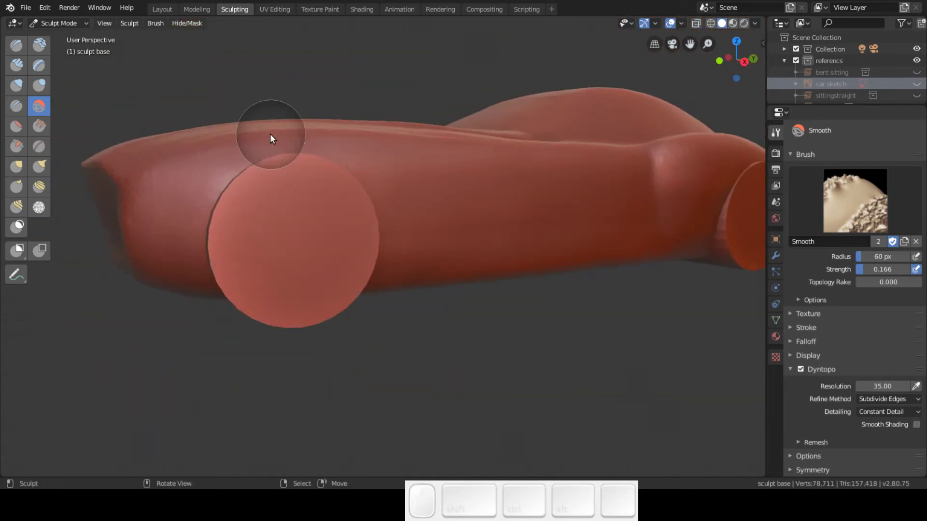
key(KP_3)
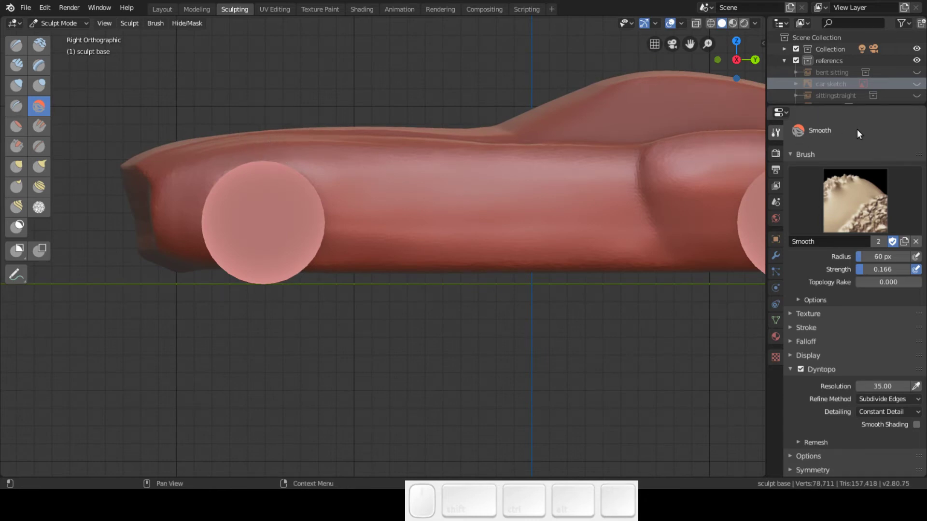
click(918, 84)
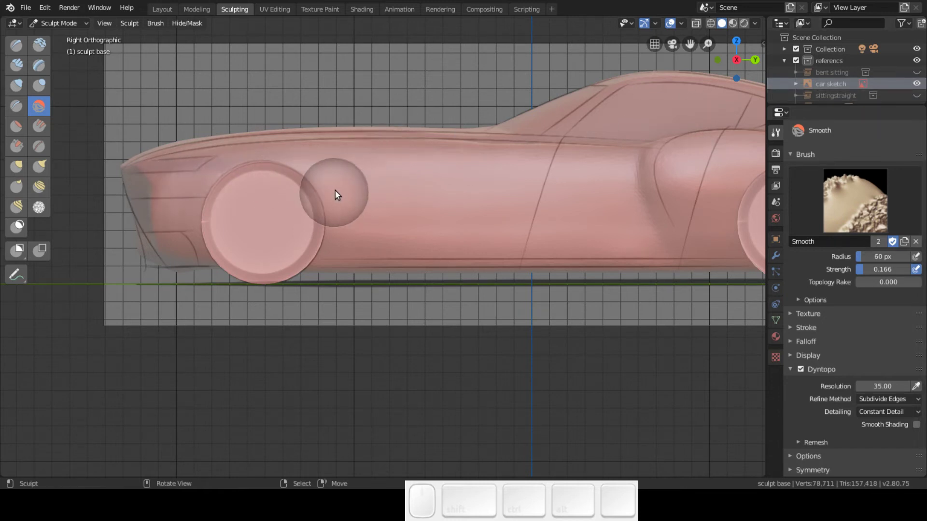
scroll(208, 155, up, 5)
shift+middle_drag(211, 143, 375, 246)
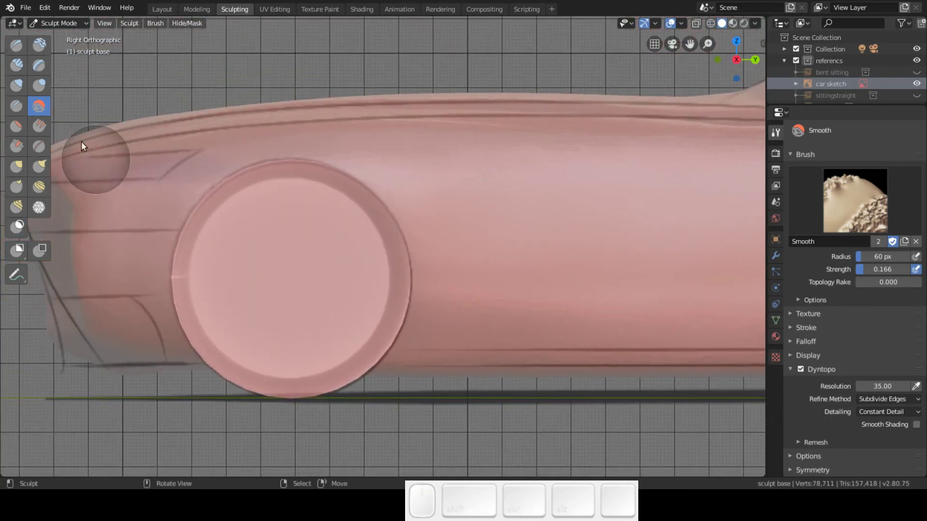
Step: Switch to the Mask brush and change its stroke method to Curve
click(16, 226)
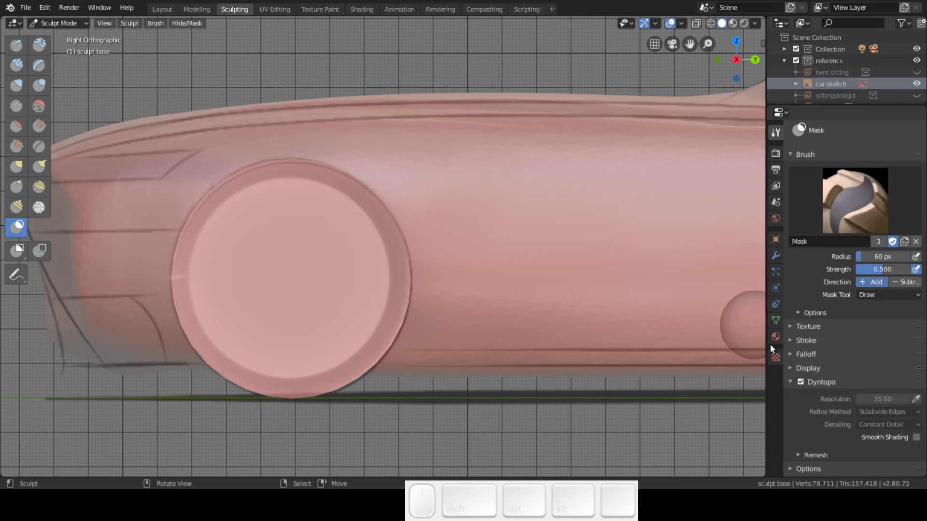
click(790, 341)
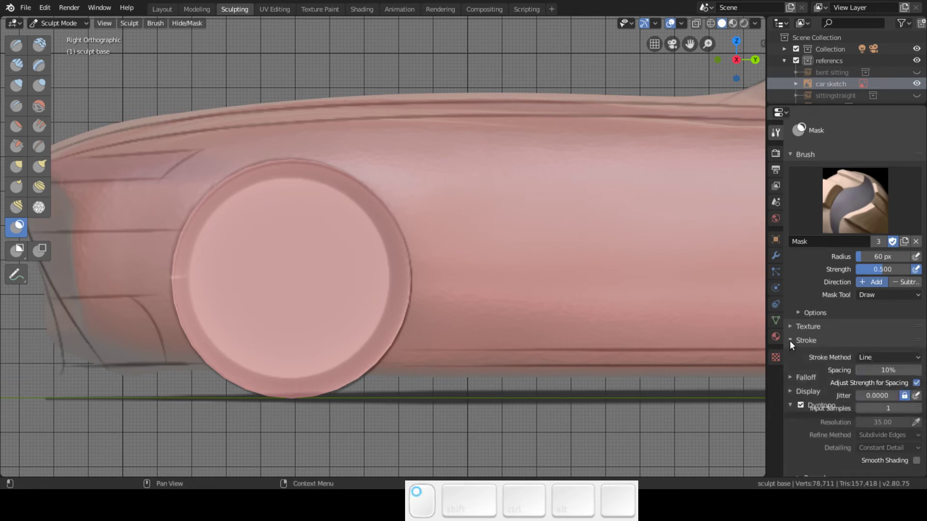
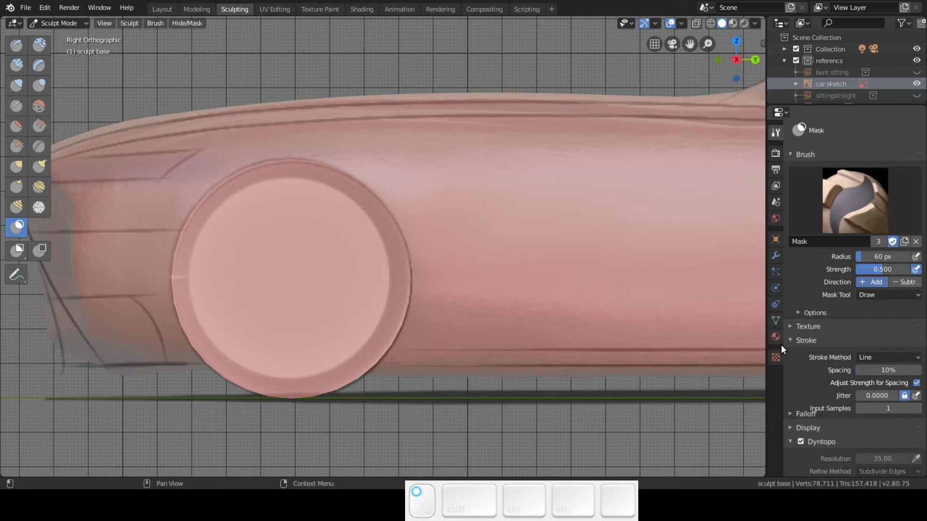
key(Escape)
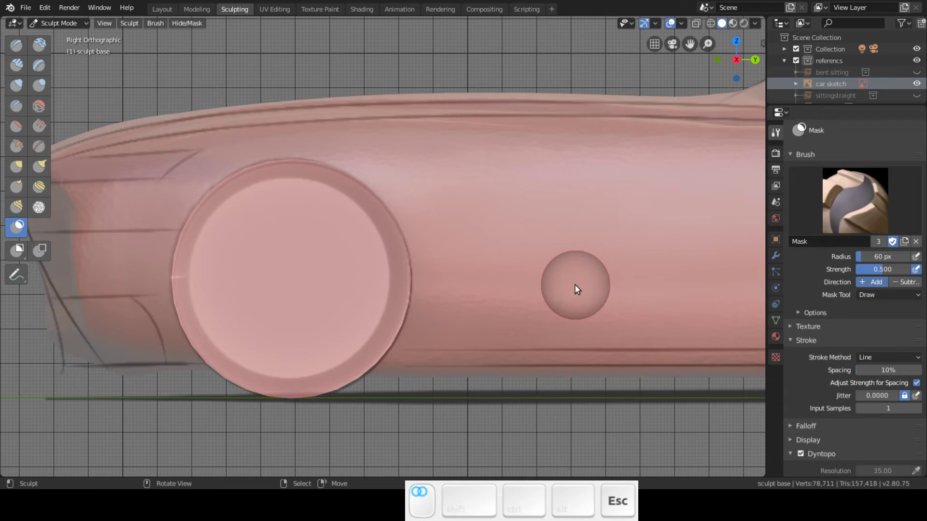
key(e)
click(446, 279)
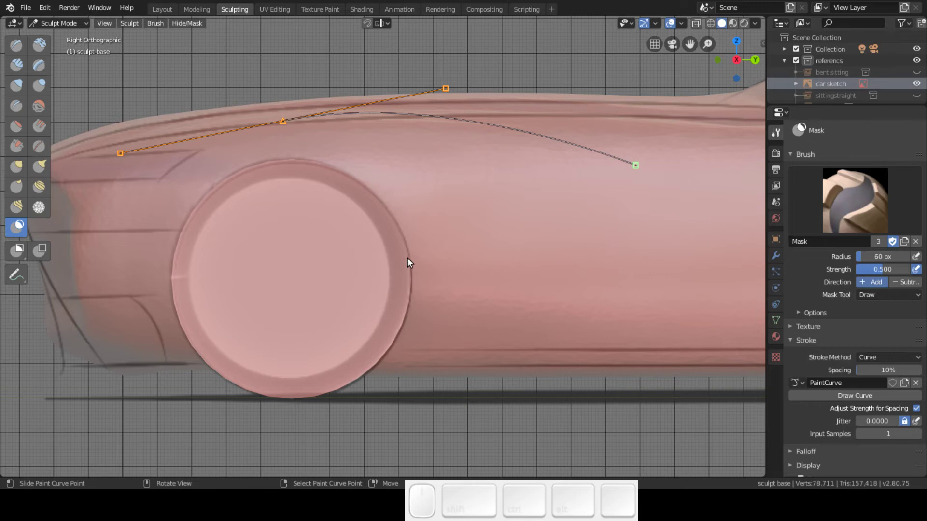
Step: Fit the paint curve to the sketch's hood line, from the nose tip back past the front wheel
mouse_move(407, 258)
shift+middle_down()
mouse_move(311, 140)
mouse_move(377, 139)
shift+middle_up()
drag(292, 123, 114, 164)
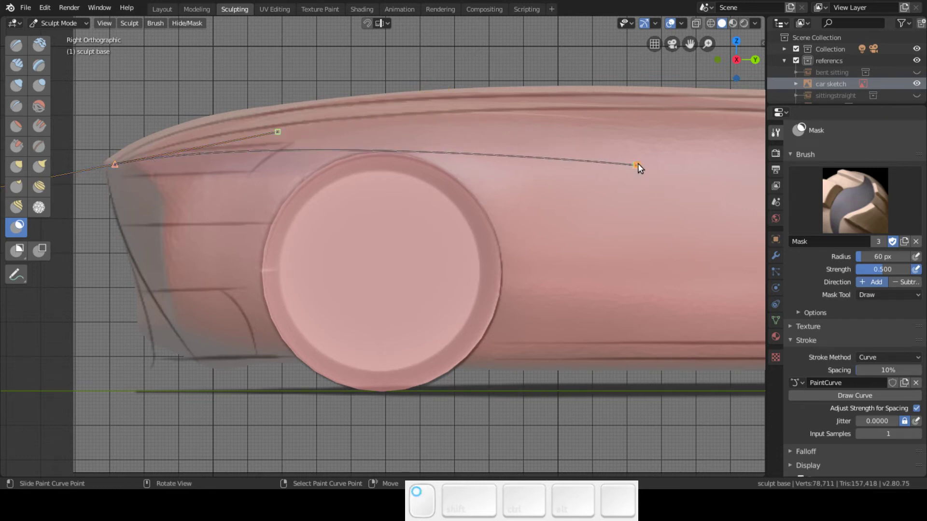
mouse_move(639, 166)
mouse_down()
mouse_move(670, 131)
mouse_move(716, 113)
mouse_up()
mouse_move(278, 131)
mouse_down()
mouse_move(327, 83)
mouse_move(238, 103)
mouse_up()
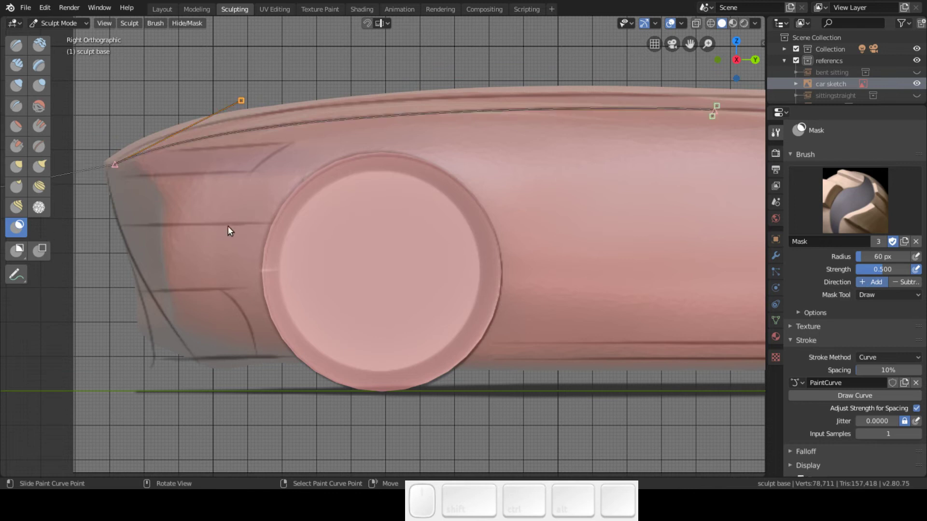
Step: Set the Mask brush radius to 11 px and paint the mask along the fitted curve
key(f)
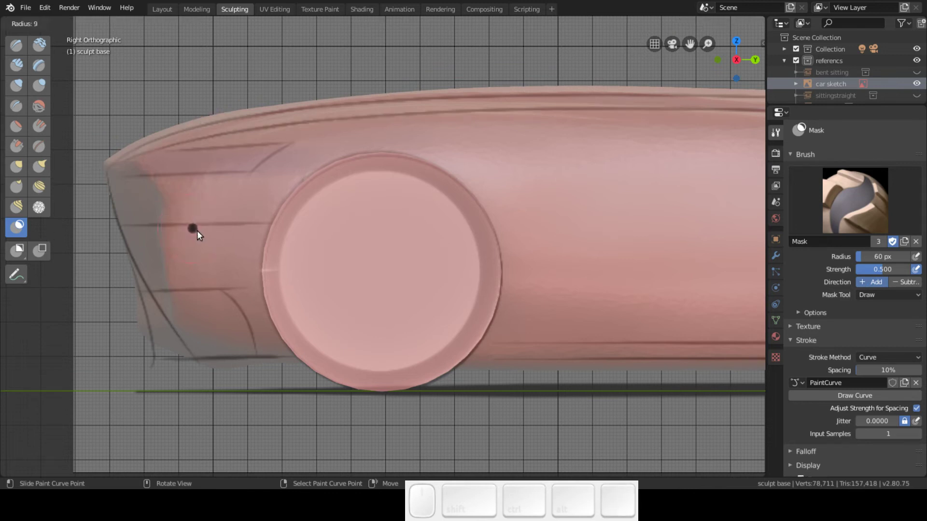
click(197, 231)
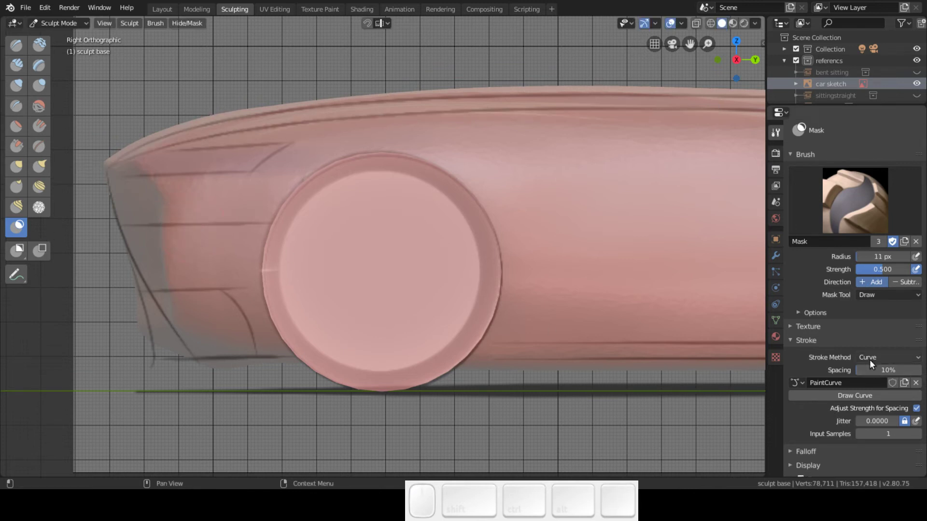
click(855, 395)
click(393, 119)
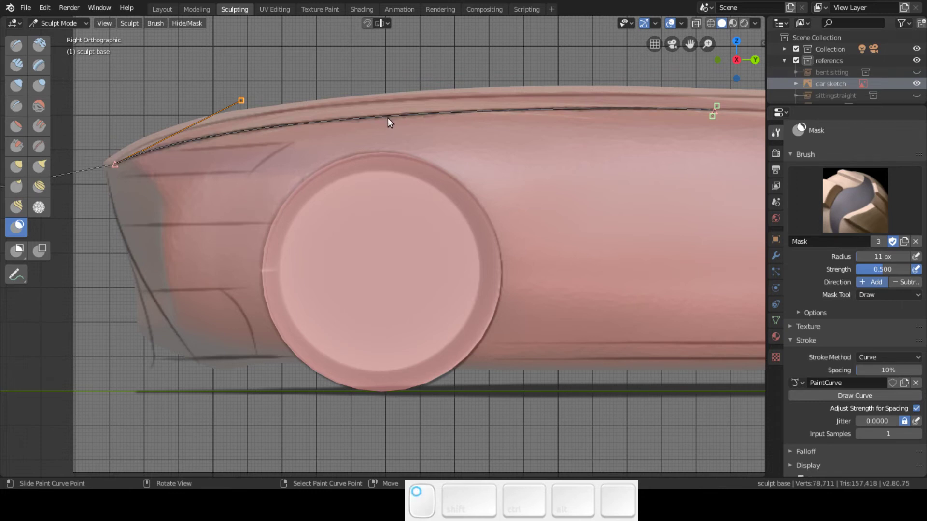
Step: Hide the car sketch and check the painted mask line on the body from the right side
mouse_move(445, 160)
middle_down()
mouse_move(483, 166)
mouse_move(488, 192)
mouse_move(485, 175)
middle_up()
key(KP_3)
click(917, 83)
mouse_move(724, 118)
middle_down()
mouse_move(624, 144)
mouse_move(480, 233)
mouse_move(651, 201)
mouse_move(593, 238)
mouse_move(557, 284)
mouse_move(518, 263)
mouse_move(521, 198)
middle_up()
key(KP_3)
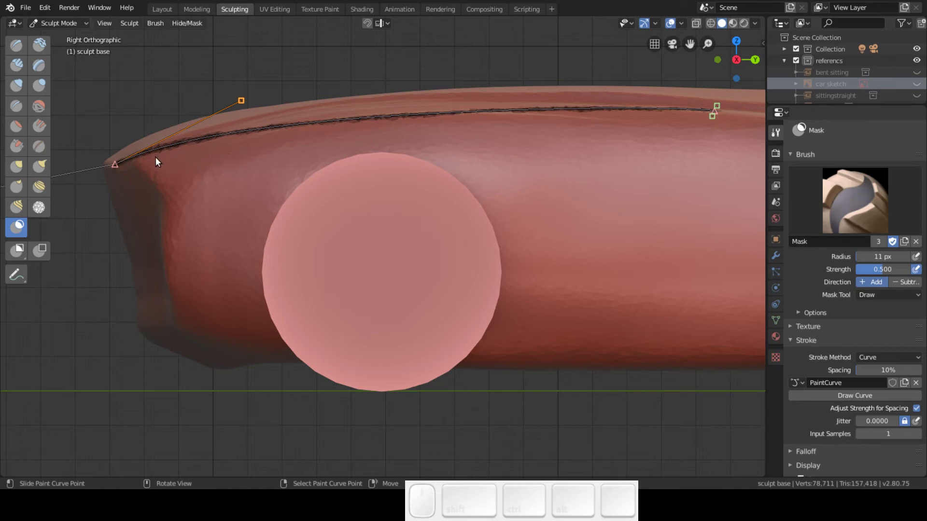
Step: Examine how the mask line runs across the hood and front fender from the front, above and the right side
mouse_move(239, 170)
middle_down()
mouse_move(352, 221)
mouse_move(450, 241)
middle_up()
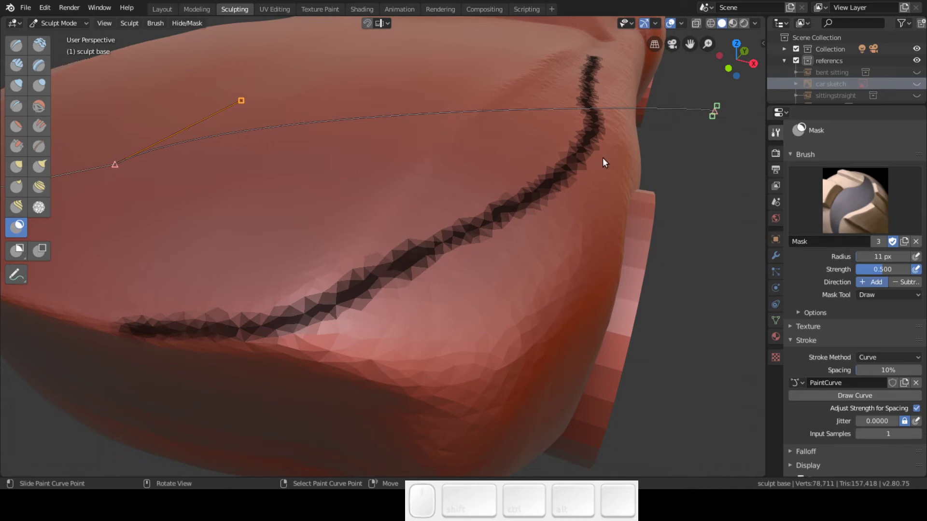
mouse_move(591, 131)
middle_down()
mouse_move(583, 125)
mouse_move(520, 141)
mouse_move(397, 264)
middle_up()
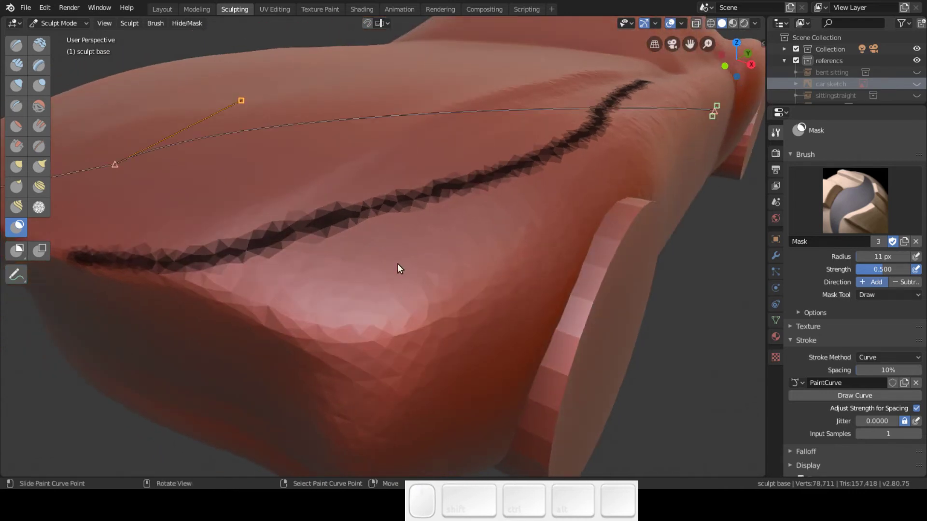
mouse_move(559, 158)
middle_down()
mouse_move(457, 148)
mouse_move(571, 137)
middle_up()
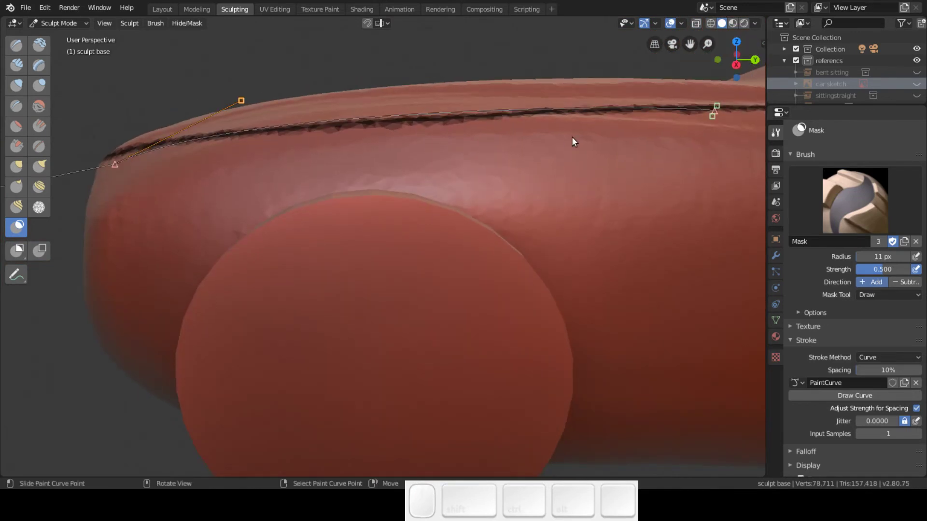
mouse_move(617, 157)
middle_down()
mouse_move(447, 154)
mouse_move(466, 140)
mouse_move(535, 155)
mouse_move(624, 103)
middle_up()
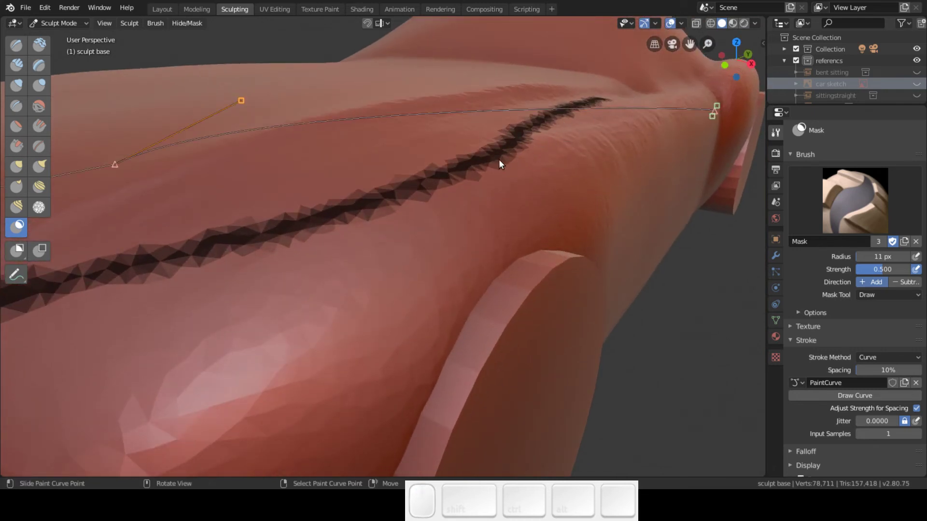
mouse_move(473, 185)
shift+middle_down()
mouse_move(521, 122)
mouse_move(557, 111)
shift+middle_up()
scroll(585, 100, down, 5)
mouse_move(616, 98)
ctrl+middle_down()
mouse_move(546, 166)
mouse_move(463, 273)
mouse_move(461, 295)
mouse_move(502, 237)
mouse_move(474, 185)
ctrl+middle_up()
scroll(539, 167, up, 5)
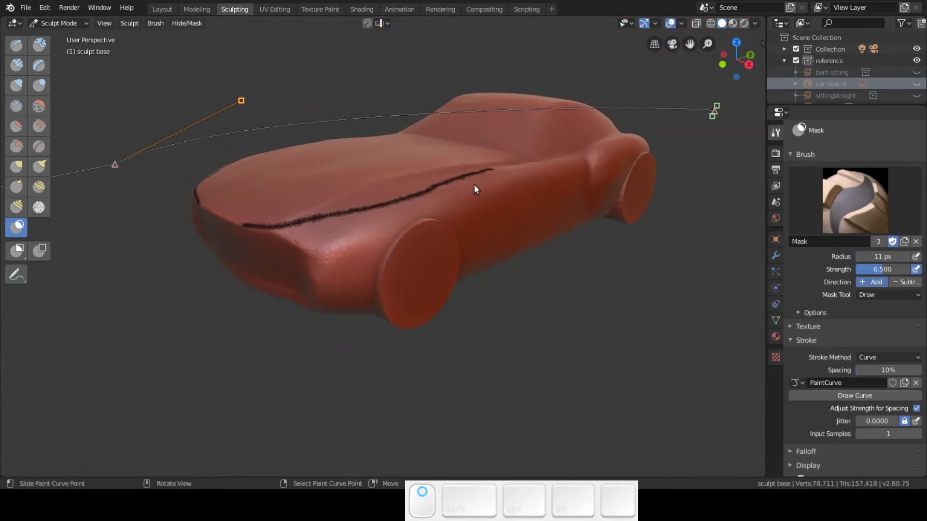
key(KP_3)
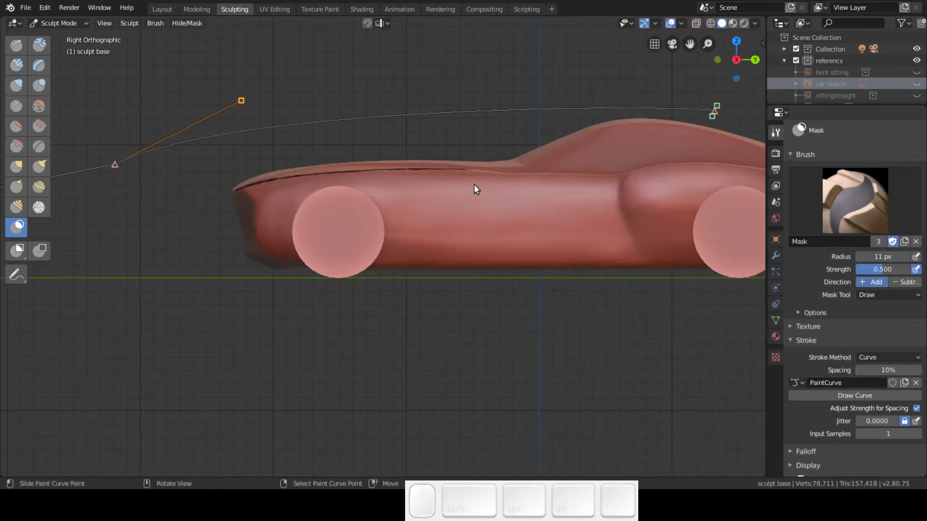
mouse_move(295, 211)
ctrl+middle_down()
mouse_move(320, 141)
mouse_move(286, 140)
ctrl+middle_up()
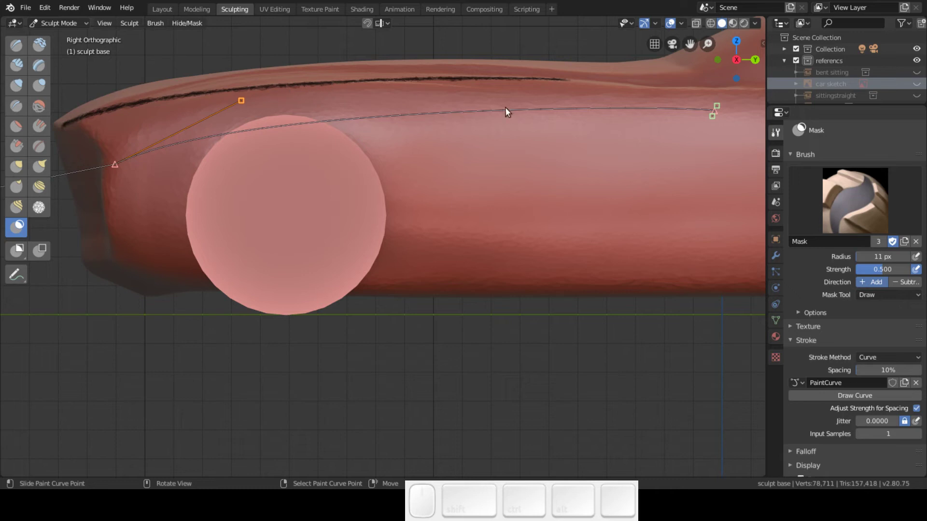
Step: Set the Draw brush radius to 31 px and build up the front fender between the mask line and the wheel
mouse_move(372, 141)
middle_down()
mouse_move(369, 201)
mouse_move(503, 311)
mouse_move(461, 271)
middle_up()
mouse_move(413, 329)
shift+middle_down()
mouse_move(401, 233)
mouse_move(399, 270)
mouse_move(338, 252)
shift+middle_up()
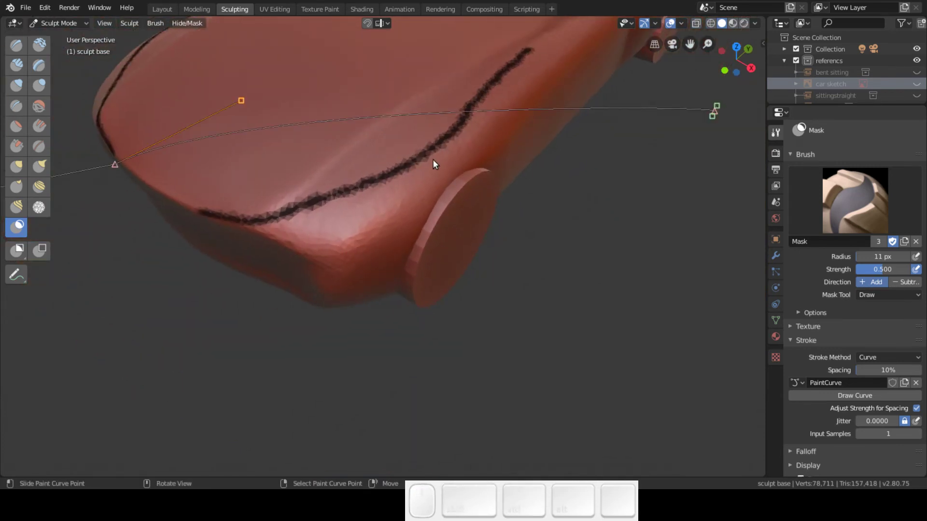
click(16, 46)
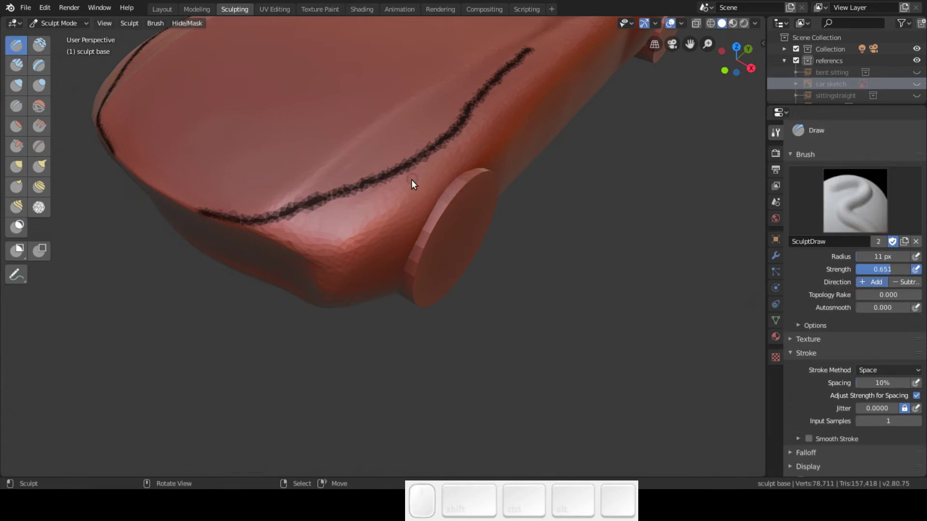
key(f)
click(423, 188)
key(f)
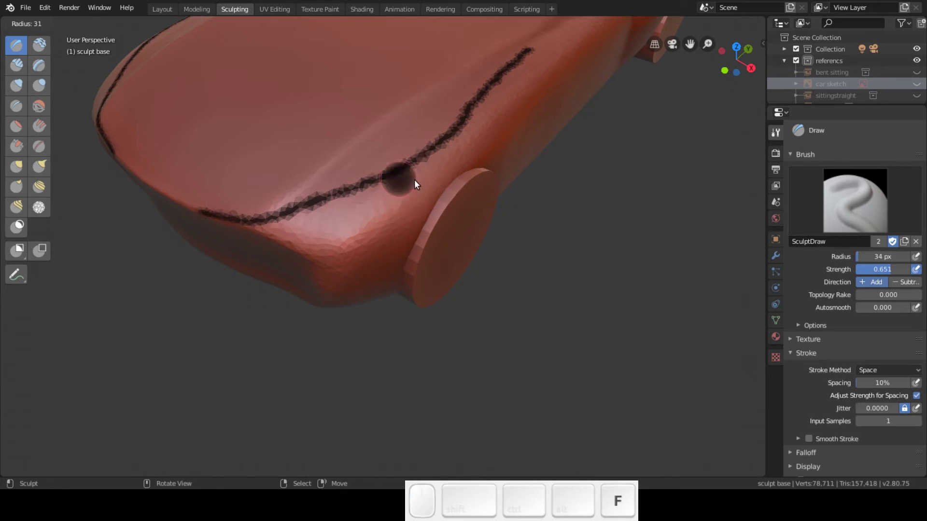
click(420, 178)
drag(360, 202, 336, 247)
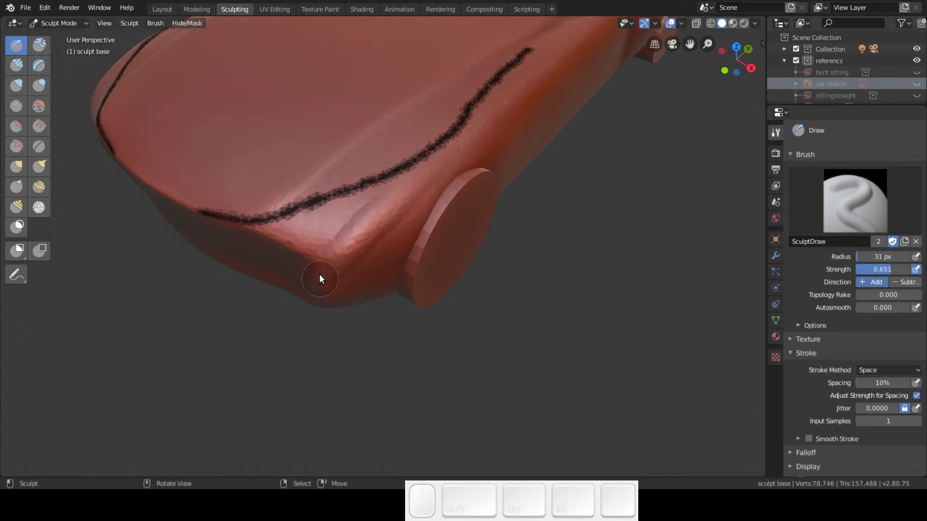
mouse_move(415, 179)
mouse_down()
mouse_move(424, 169)
mouse_move(325, 265)
mouse_move(354, 227)
mouse_up()
middle_drag(355, 227, 309, 181)
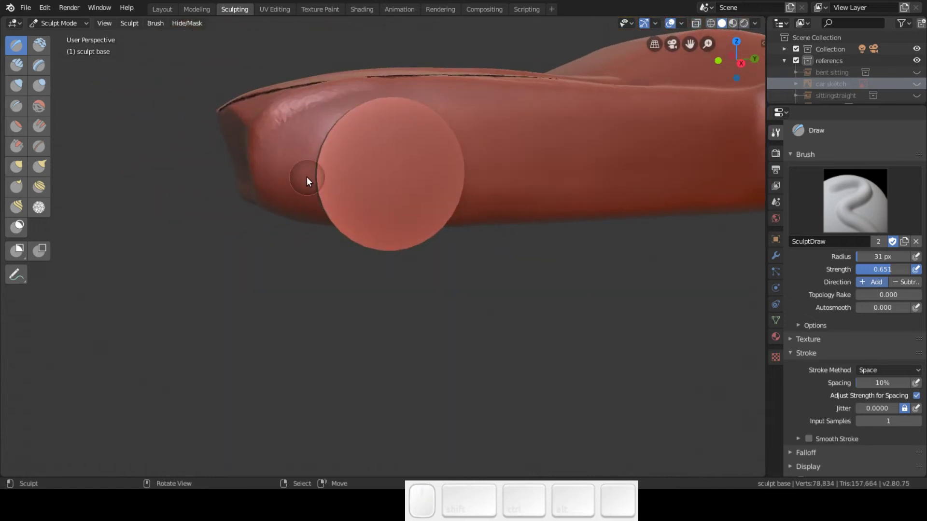
Step: Add volume with the Draw brush to the fender's front corner ahead of the wheel, checking the profile from the right side
key(KP_3)
ctrl+middle_drag(262, 175, 211, 202)
mouse_move(195, 206)
mouse_down()
mouse_move(236, 229)
mouse_move(190, 191)
mouse_move(215, 229)
mouse_move(170, 188)
mouse_move(175, 179)
mouse_up()
mouse_move(406, 199)
middle_down()
mouse_move(447, 205)
mouse_move(385, 212)
middle_up()
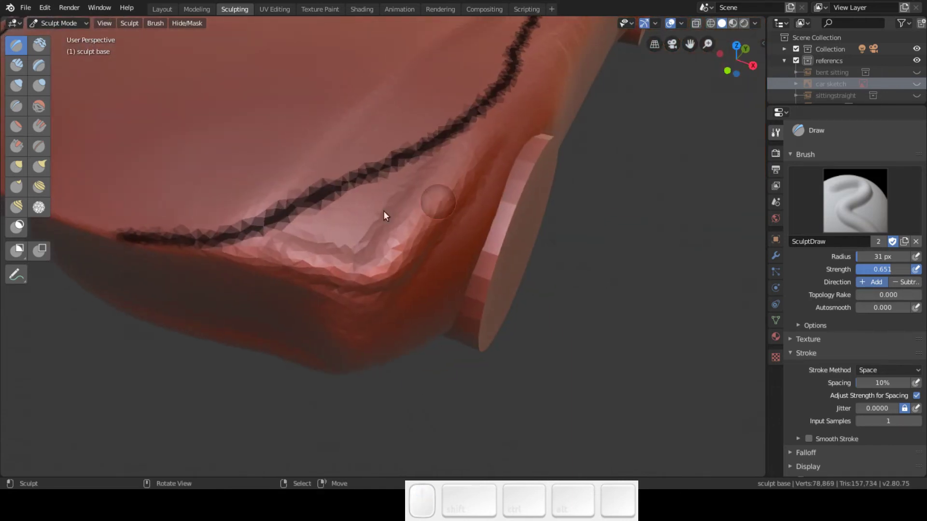
mouse_move(449, 163)
mouse_down()
mouse_move(261, 250)
mouse_move(338, 221)
mouse_move(317, 265)
mouse_move(392, 236)
mouse_move(373, 251)
mouse_move(407, 207)
mouse_move(297, 242)
mouse_move(431, 183)
mouse_move(467, 144)
mouse_move(357, 250)
mouse_move(383, 222)
mouse_up()
middle_drag(383, 222, 347, 188)
key(KP_3)
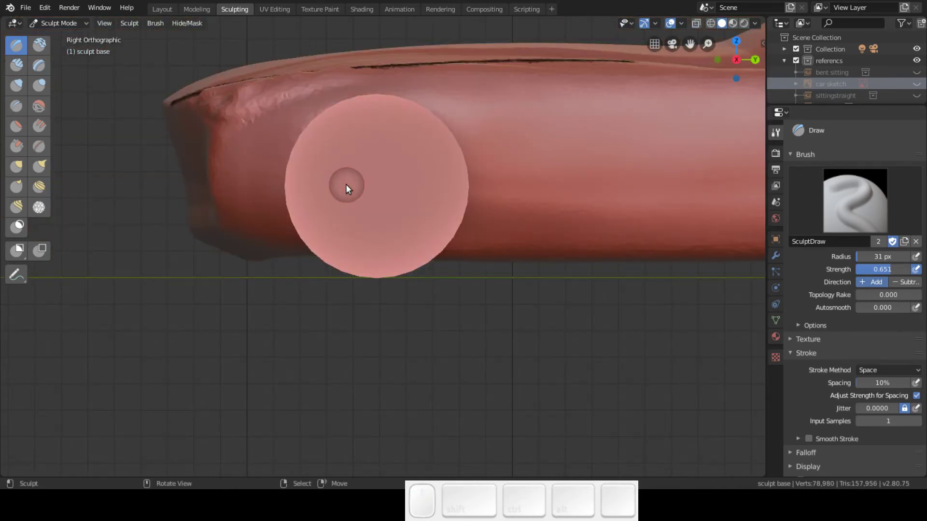
mouse_move(222, 112)
middle_down()
mouse_move(356, 182)
mouse_move(372, 208)
middle_up()
mouse_move(356, 270)
mouse_down()
mouse_move(504, 125)
mouse_move(410, 227)
mouse_move(482, 172)
mouse_move(418, 253)
mouse_move(521, 150)
mouse_move(456, 262)
mouse_move(521, 182)
mouse_move(477, 260)
mouse_move(434, 252)
mouse_move(451, 258)
mouse_move(492, 190)
mouse_move(444, 235)
mouse_move(455, 172)
mouse_up()
mouse_move(455, 172)
middle_down()
mouse_move(405, 130)
mouse_move(405, 118)
middle_up()
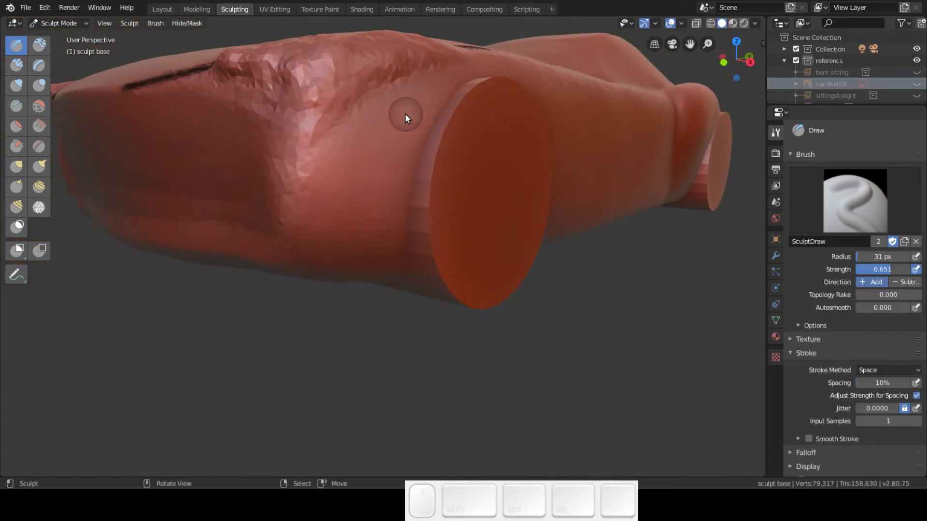
key(KP_3)
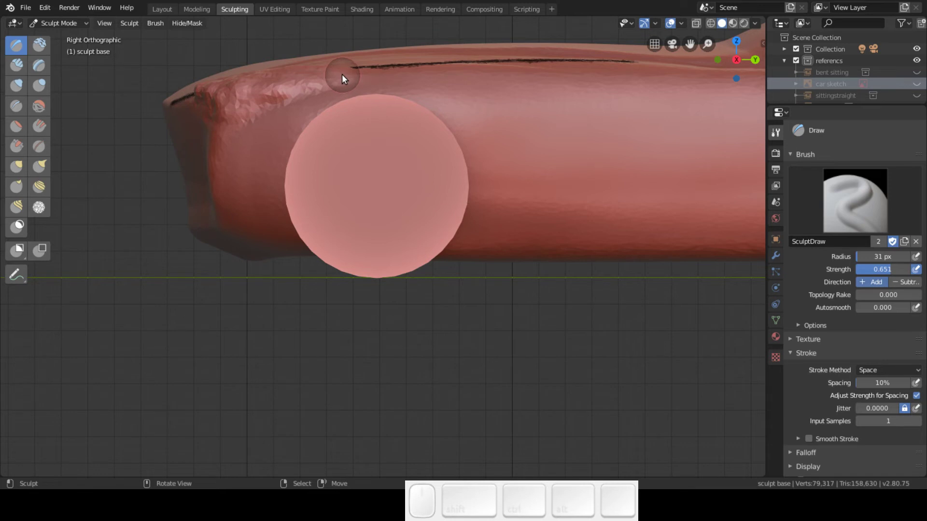
Step: Thicken the fender top with Draw strokes along the mask line, from the nose corner back over the front wheel
middle_drag(391, 193, 461, 227)
mouse_move(499, 265)
middle_down()
mouse_move(521, 306)
mouse_move(356, 249)
middle_up()
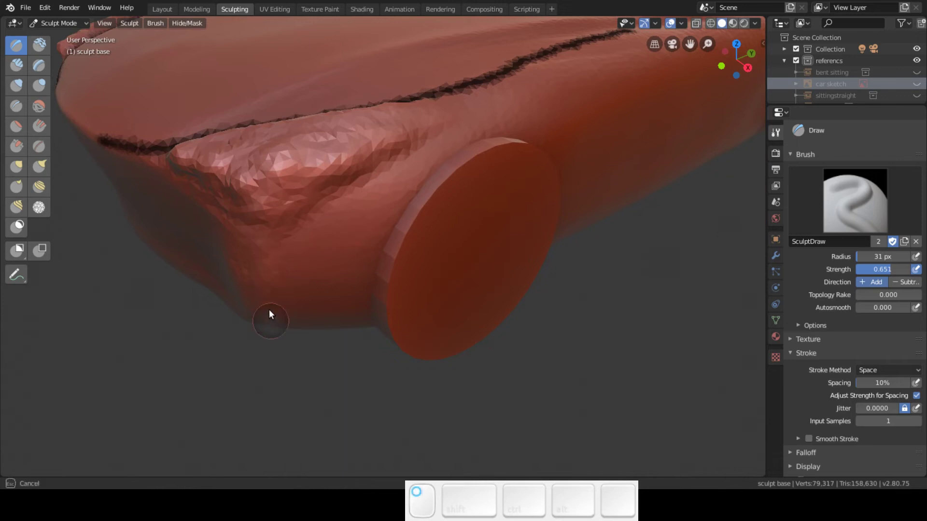
mouse_move(356, 198)
mouse_down()
mouse_move(338, 212)
mouse_move(440, 134)
mouse_move(245, 250)
mouse_up()
mouse_move(218, 182)
mouse_down()
mouse_move(275, 309)
mouse_move(271, 323)
mouse_move(262, 248)
mouse_move(409, 143)
mouse_up()
mouse_move(259, 214)
mouse_down()
mouse_move(359, 148)
mouse_move(452, 111)
mouse_up()
mouse_move(364, 168)
mouse_down()
mouse_move(304, 198)
mouse_move(585, 62)
mouse_move(573, 62)
mouse_up()
drag(319, 179, 306, 190)
mouse_move(351, 192)
middle_down()
mouse_move(306, 159)
mouse_move(404, 166)
mouse_move(413, 147)
mouse_move(406, 128)
mouse_move(428, 173)
mouse_move(412, 263)
middle_up()
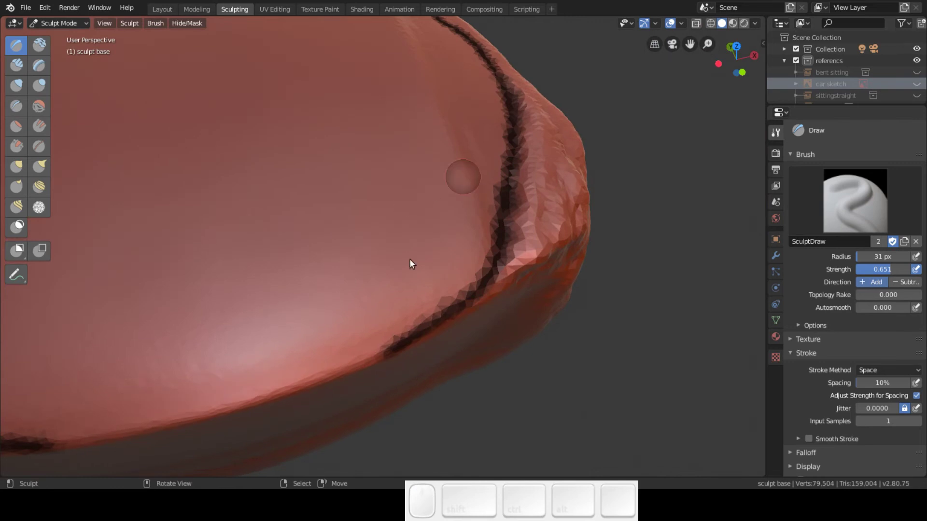
Step: Flatten the rough fender surface beside the mask line at the nose corner with the Flatten brush
click(18, 126)
mouse_move(555, 244)
middle_down()
mouse_move(524, 230)
mouse_move(517, 252)
mouse_move(445, 222)
mouse_move(486, 288)
middle_up()
mouse_move(487, 288)
mouse_down()
mouse_move(439, 330)
mouse_move(468, 289)
mouse_up()
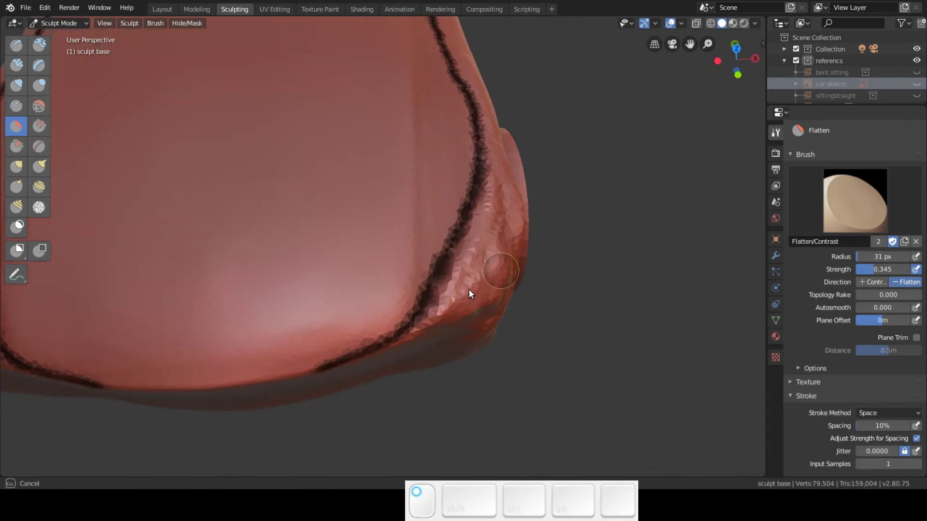
drag(478, 252, 484, 256)
mouse_move(484, 255)
middle_down()
mouse_move(493, 262)
mouse_move(442, 255)
middle_up()
Step: Flatten the ridges between the hood line and front wheel and down the front corner of the fender
mouse_move(311, 215)
mouse_down()
mouse_move(339, 244)
mouse_move(301, 245)
mouse_move(363, 243)
mouse_up()
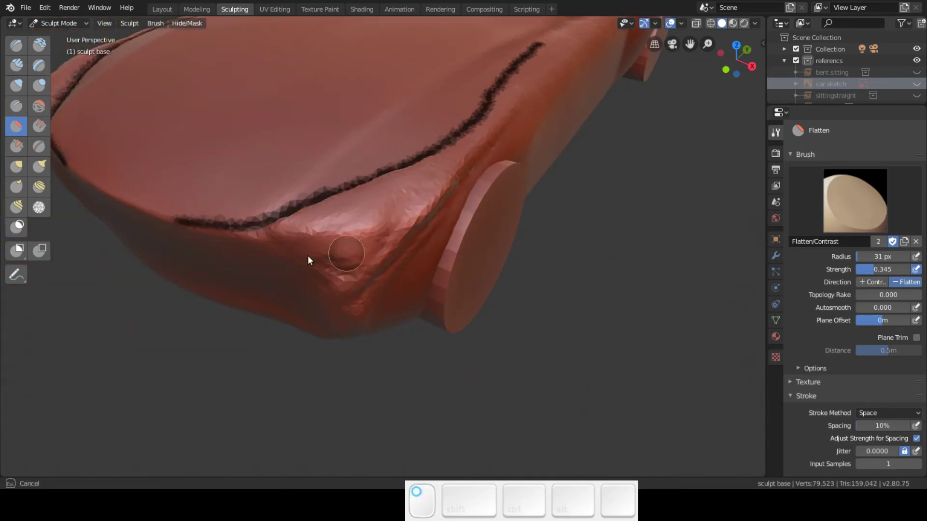
drag(394, 250, 454, 184)
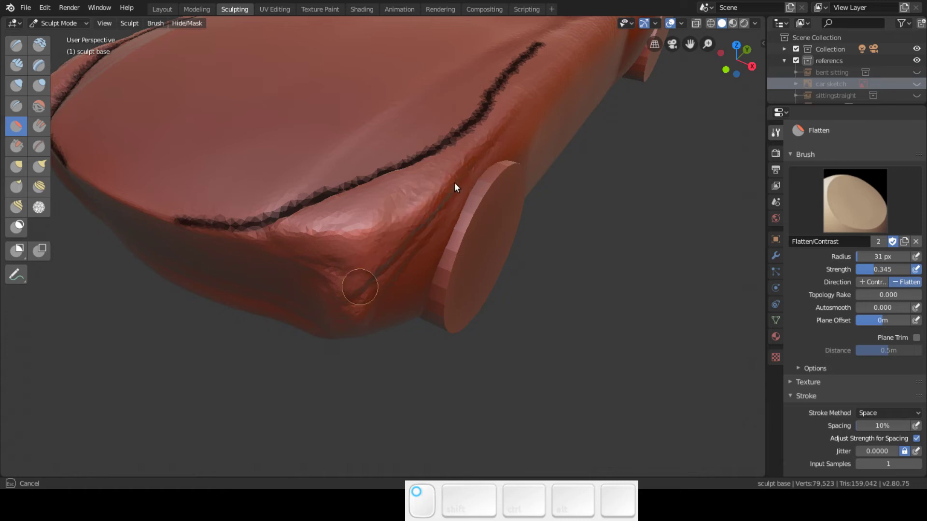
drag(400, 241, 397, 244)
middle_drag(397, 244, 361, 194)
mouse_move(398, 139)
mouse_down()
mouse_move(369, 135)
mouse_move(298, 203)
mouse_move(268, 196)
mouse_up()
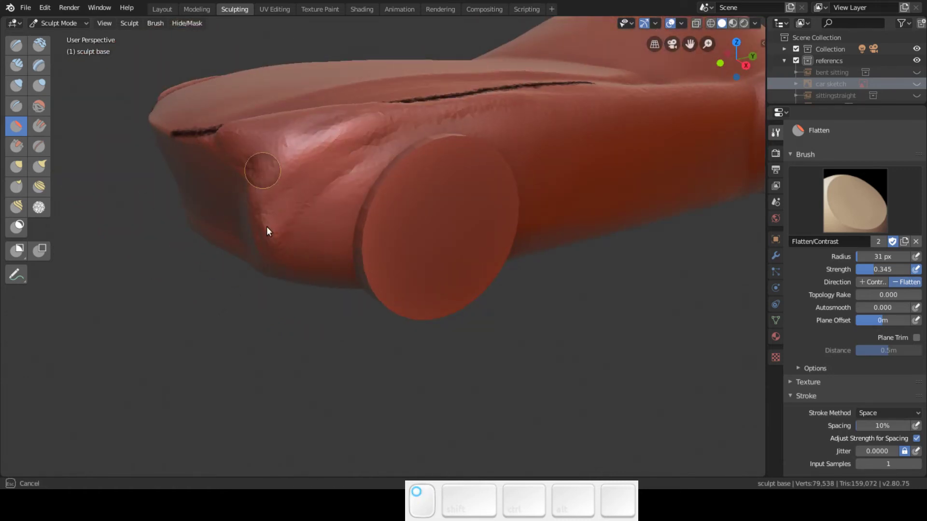
drag(261, 242, 227, 219)
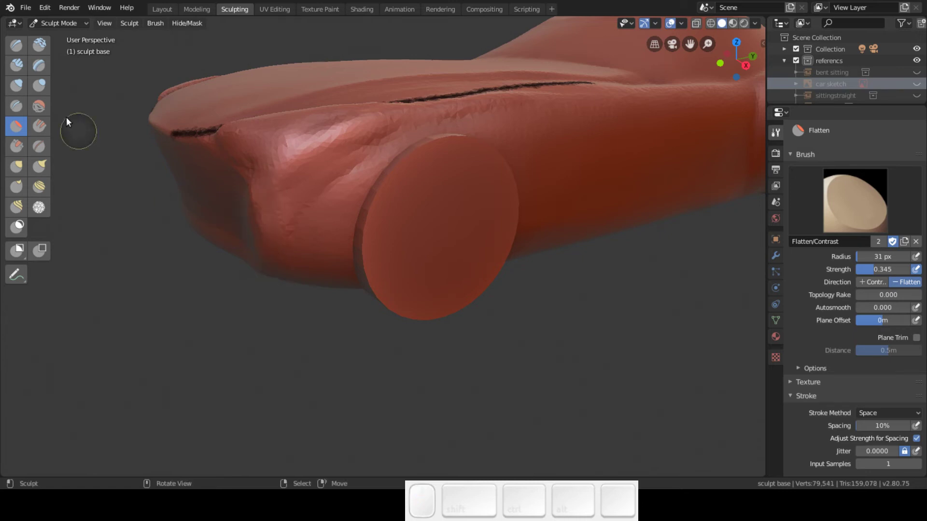
Step: Scrape the fender's side and front corner smooth around the front wheel with the Scrape brush
click(22, 149)
drag(282, 163, 452, 124)
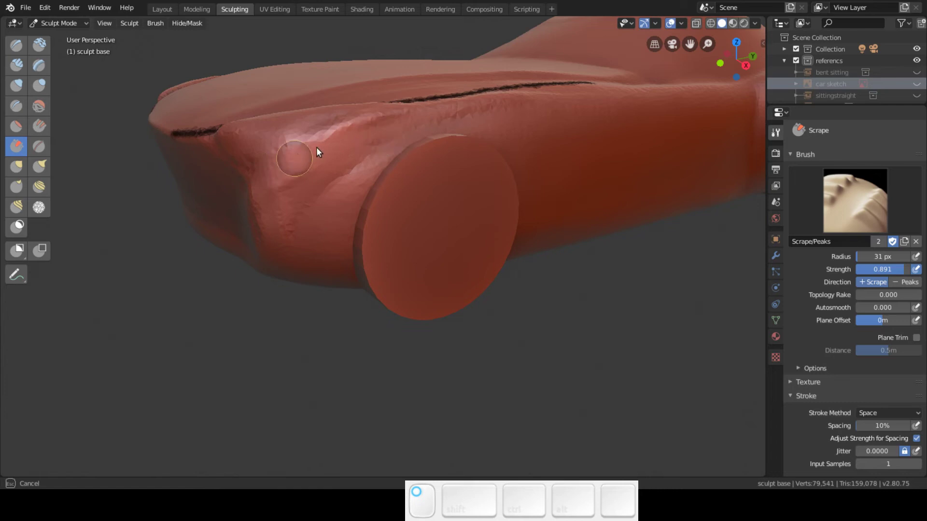
mouse_move(355, 140)
mouse_down()
mouse_move(393, 128)
mouse_move(302, 143)
mouse_move(523, 118)
mouse_move(471, 126)
mouse_up()
mouse_move(470, 126)
middle_down()
mouse_move(256, 155)
mouse_move(364, 144)
mouse_move(314, 185)
middle_up()
mouse_move(315, 184)
mouse_down()
mouse_move(315, 210)
mouse_move(289, 189)
mouse_up()
drag(308, 265, 339, 215)
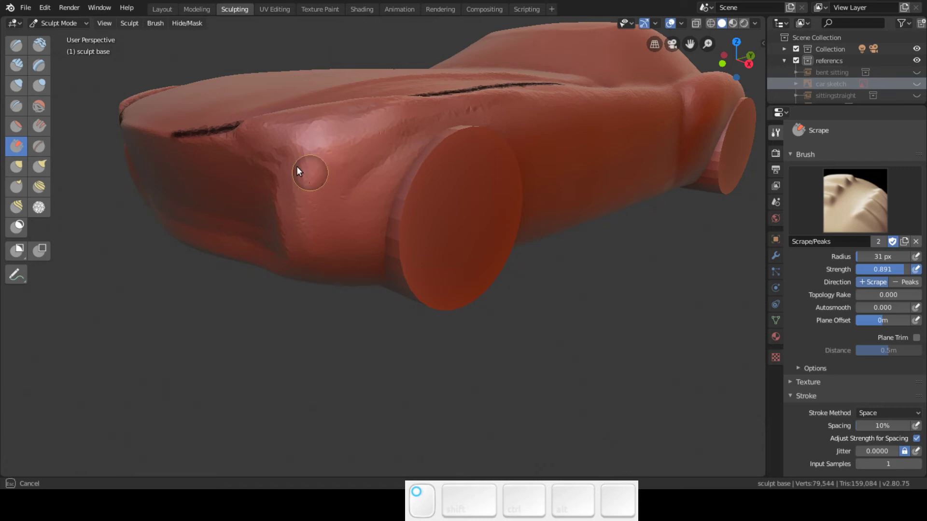
drag(289, 179, 290, 154)
Step: Scrape the nose's front edge and the fender top beside the mask line, and check the profile from the right side
mouse_move(404, 193)
middle_down()
mouse_move(421, 175)
mouse_move(455, 198)
mouse_move(460, 158)
middle_up()
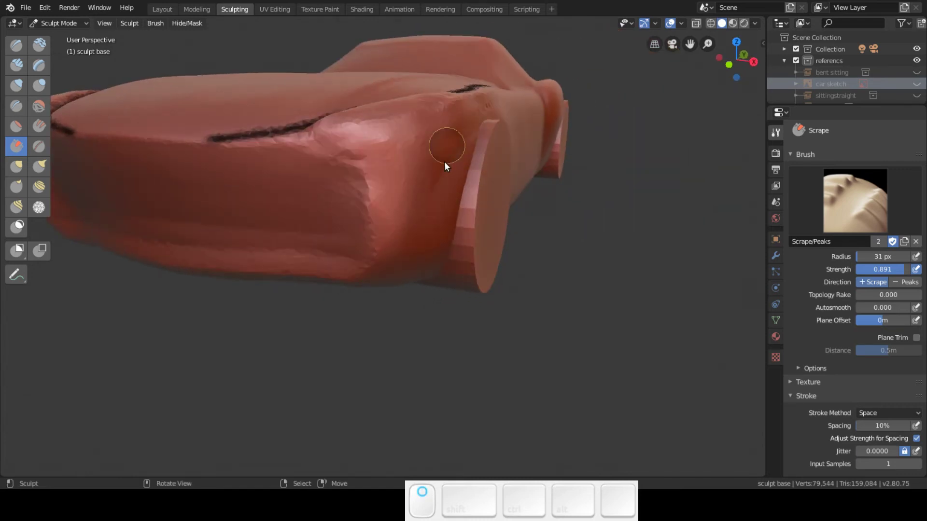
mouse_move(363, 201)
mouse_down()
mouse_move(507, 139)
mouse_move(337, 222)
mouse_move(432, 167)
mouse_move(366, 216)
mouse_up()
mouse_move(532, 99)
middle_down()
mouse_move(444, 136)
mouse_move(428, 113)
mouse_move(471, 134)
mouse_move(470, 187)
mouse_move(444, 192)
middle_up()
mouse_move(450, 267)
mouse_down()
mouse_move(470, 247)
mouse_move(366, 363)
mouse_move(542, 191)
mouse_up()
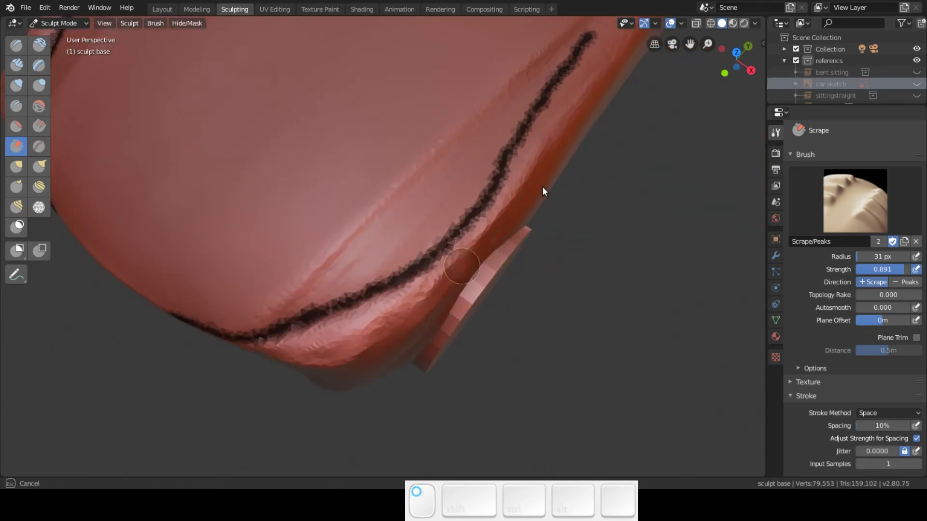
drag(344, 389, 349, 369)
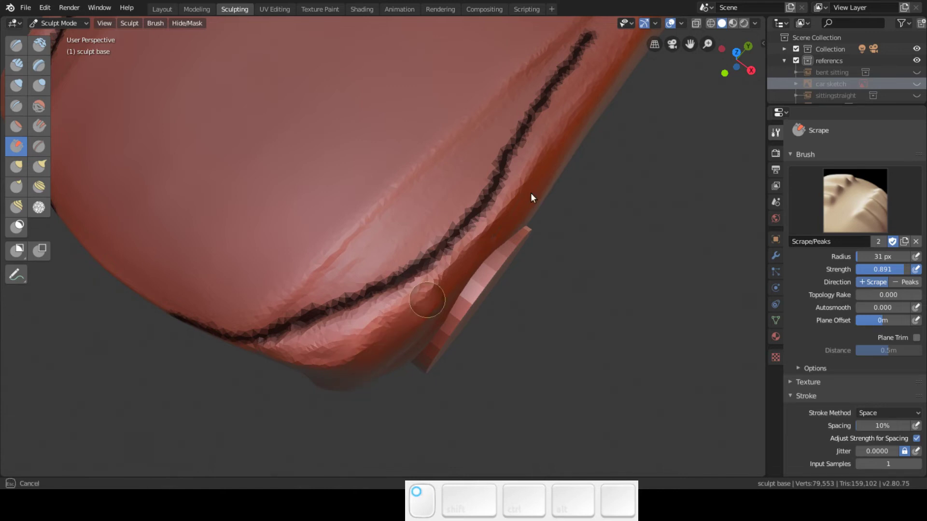
mouse_move(575, 157)
middle_down()
mouse_move(481, 152)
mouse_move(473, 121)
middle_up()
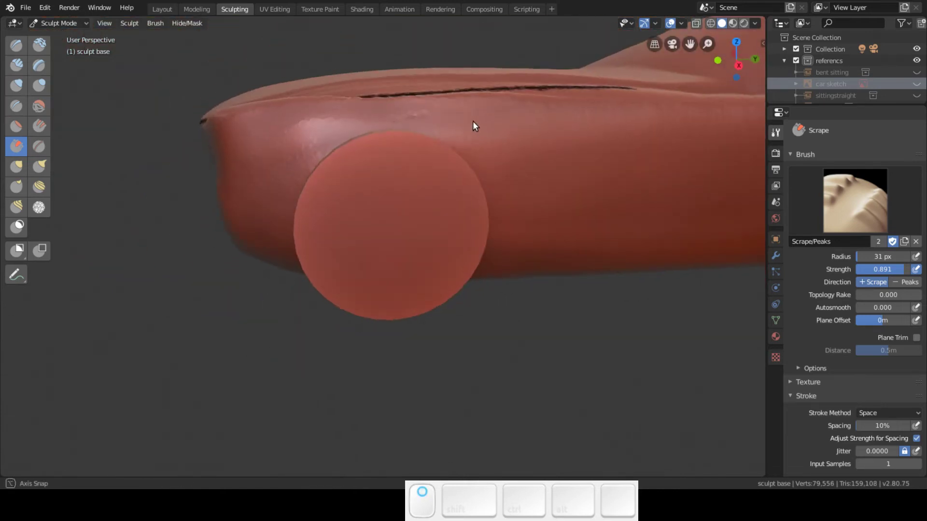
key(KP_3)
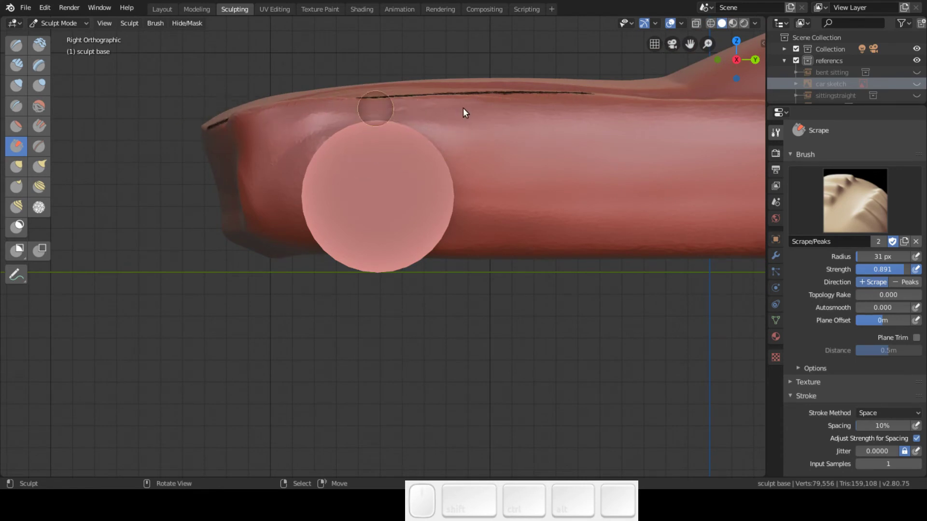
Step: Clear the mask from the body, try scraping the crease between hood and fender, and undo that stroke
middle_drag(465, 189, 528, 222)
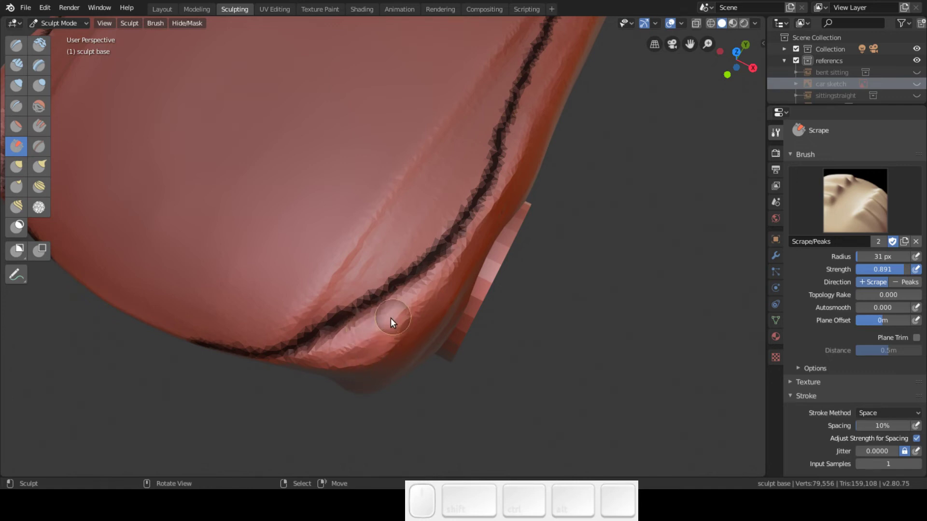
key(alt+m)
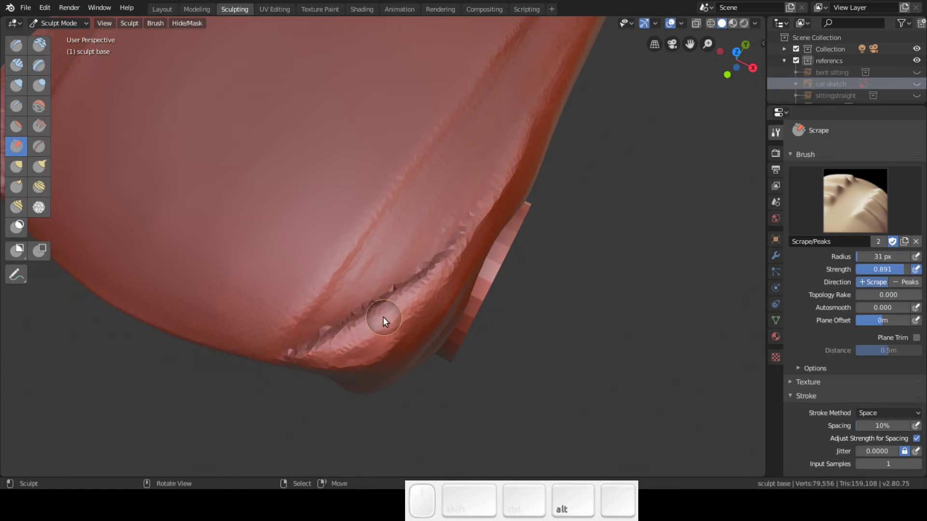
mouse_move(318, 342)
mouse_down()
mouse_move(306, 347)
mouse_move(514, 196)
mouse_up()
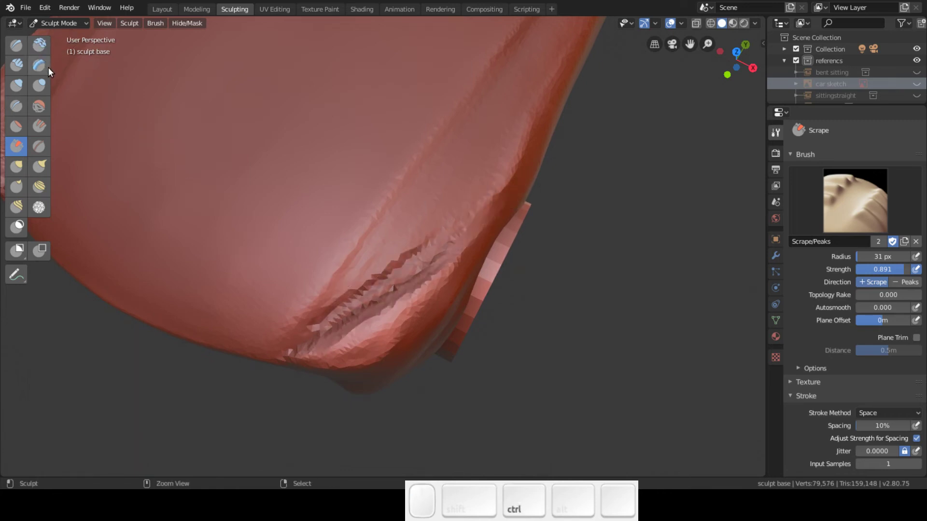
key(ctrl+z)
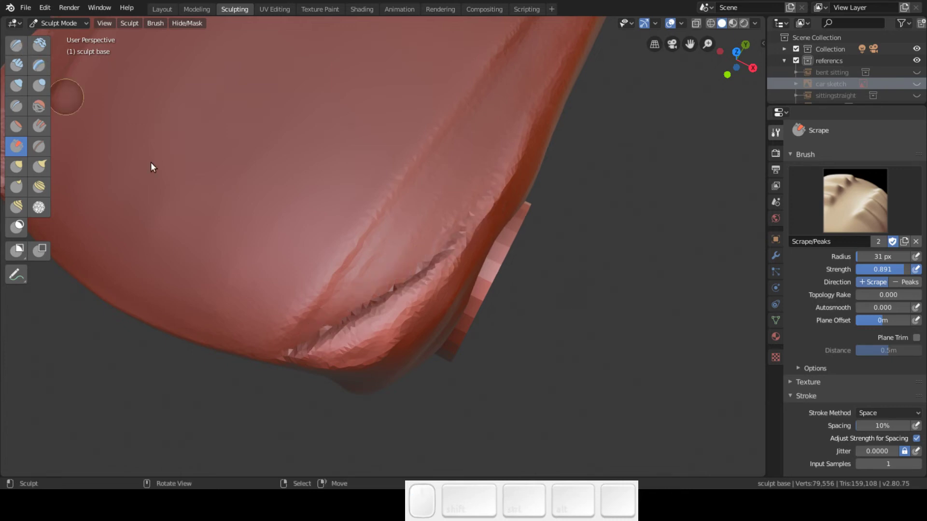
Step: Fill the crease between hood and fender using Clay Strips with direction Add and strength 0.652
click(16, 64)
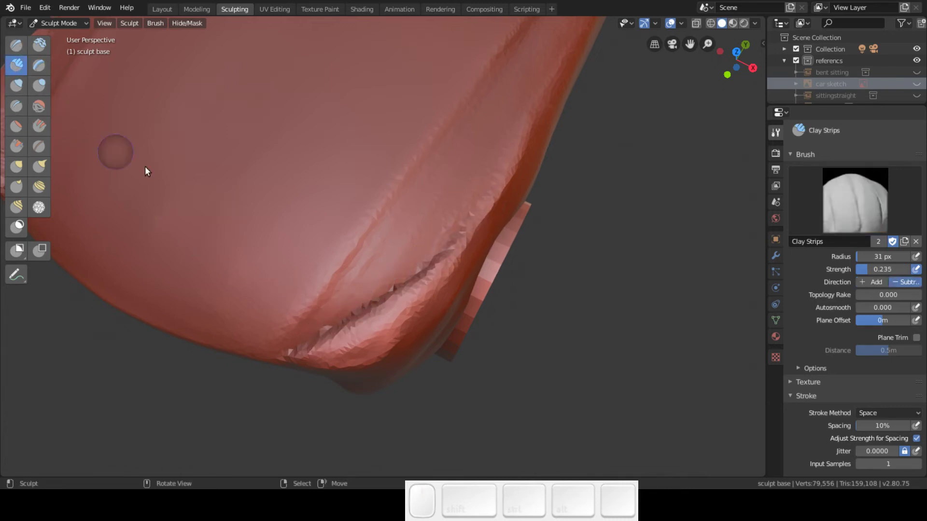
drag(317, 336, 450, 230)
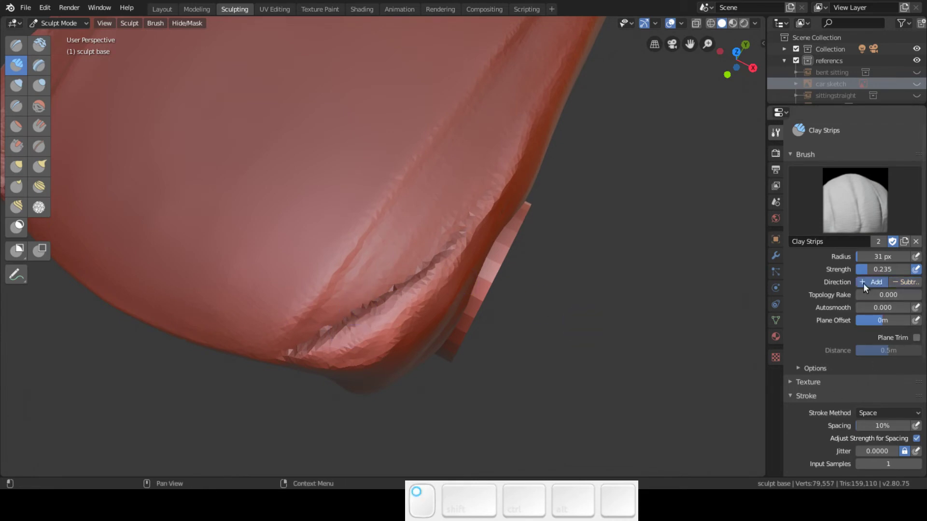
drag(890, 269, 902, 269)
mouse_move(322, 331)
mouse_down()
mouse_move(451, 218)
mouse_move(373, 315)
mouse_move(390, 291)
mouse_up()
mouse_move(538, 106)
mouse_down()
mouse_move(341, 325)
mouse_move(536, 76)
mouse_move(315, 349)
mouse_move(500, 132)
mouse_move(352, 356)
mouse_move(461, 201)
mouse_move(497, 165)
mouse_move(406, 314)
mouse_move(458, 227)
mouse_up()
Step: Build up the fender top with Clay Strips from the nose corner back past the front wheel
mouse_move(416, 190)
middle_down()
mouse_move(480, 166)
mouse_move(462, 216)
mouse_move(435, 232)
middle_up()
drag(323, 311, 475, 167)
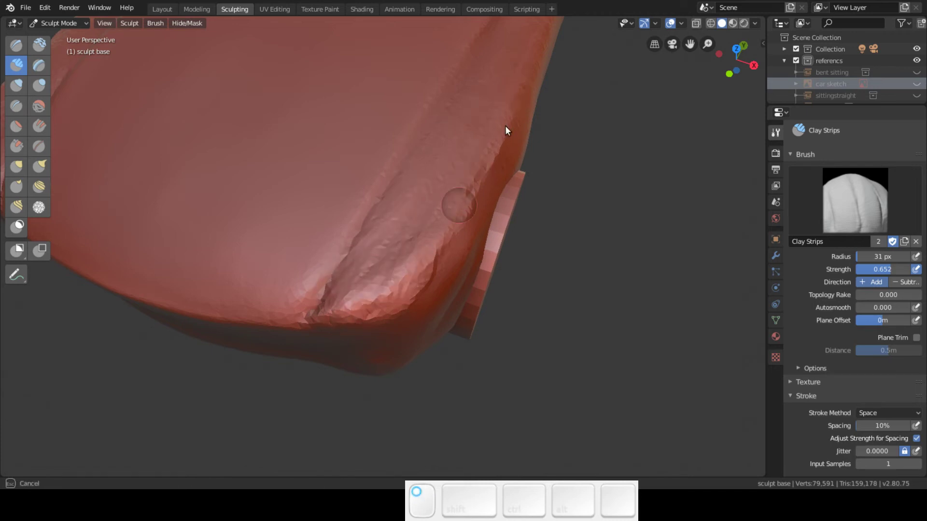
drag(496, 143, 455, 213)
mouse_move(455, 213)
middle_down()
mouse_move(364, 232)
mouse_move(373, 201)
mouse_move(424, 145)
mouse_move(467, 153)
mouse_move(516, 146)
mouse_move(456, 221)
mouse_move(421, 244)
middle_up()
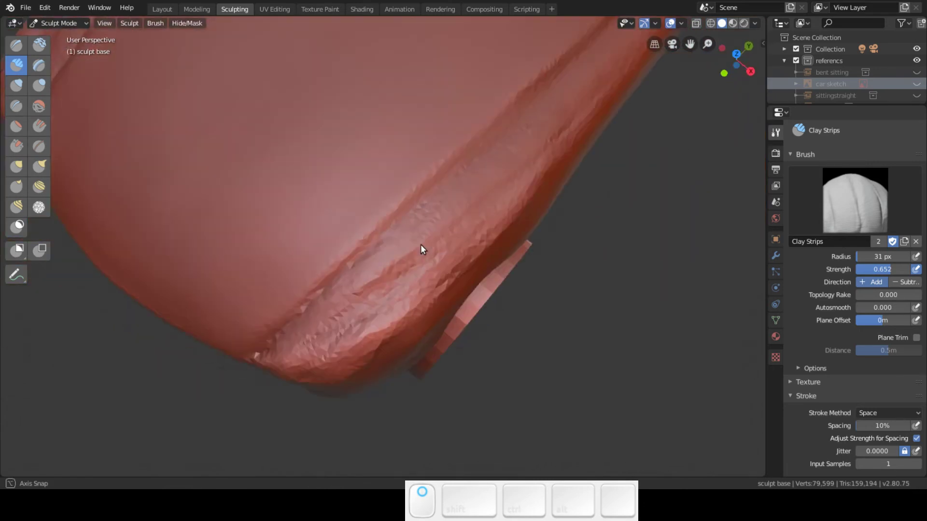
drag(388, 328, 363, 370)
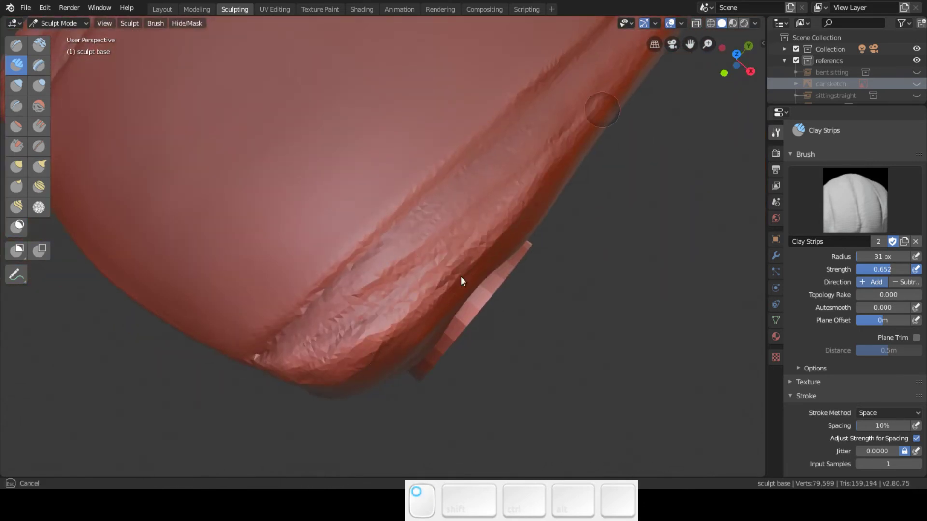
drag(612, 93, 534, 170)
Step: Extend the Clay Strips buildup along the fender's upper edge back toward the windshield
mouse_move(534, 170)
middle_down()
mouse_move(563, 100)
mouse_move(525, 103)
mouse_move(492, 140)
mouse_move(494, 194)
mouse_move(413, 263)
middle_up()
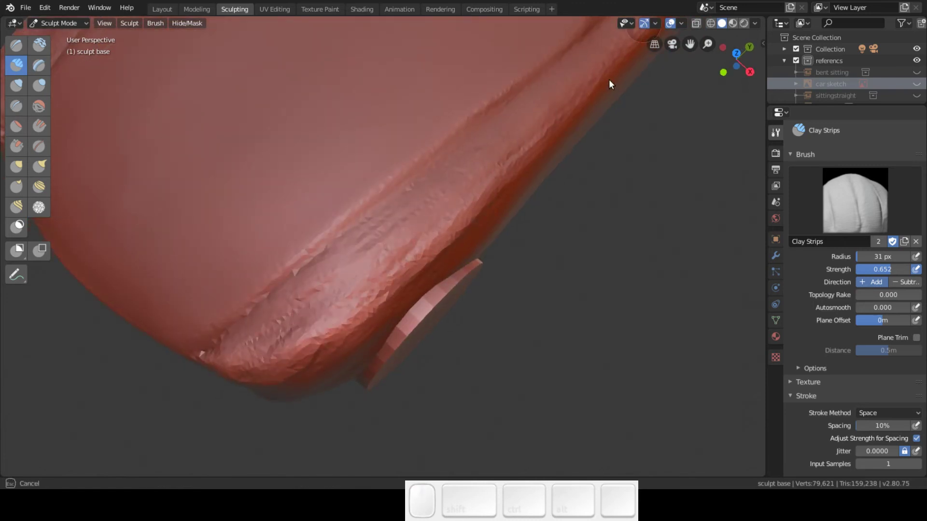
shift+middle_drag(506, 215, 451, 263)
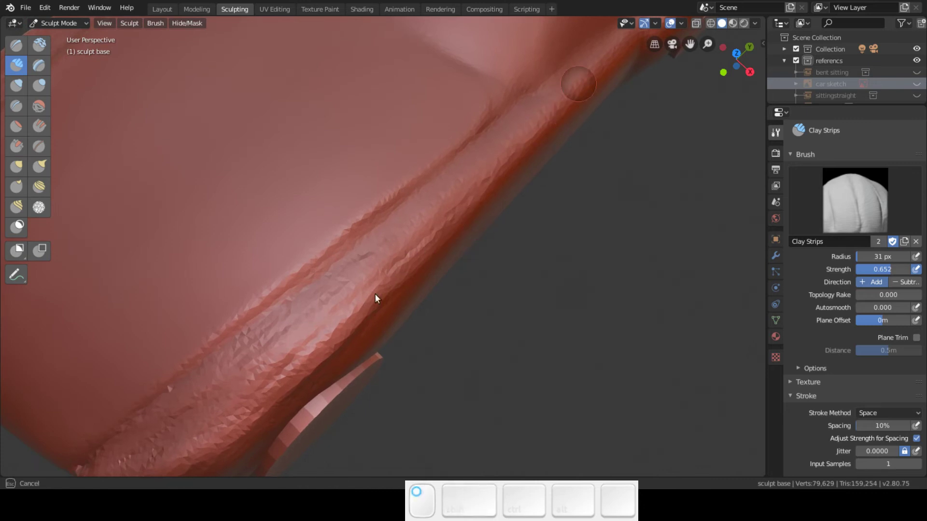
mouse_move(517, 121)
mouse_down()
mouse_move(536, 99)
mouse_move(277, 372)
mouse_move(337, 307)
mouse_up()
mouse_move(337, 307)
middle_down()
mouse_move(380, 262)
mouse_move(429, 146)
mouse_move(412, 221)
mouse_move(413, 282)
mouse_move(380, 239)
mouse_move(338, 213)
middle_up()
click(427, 172)
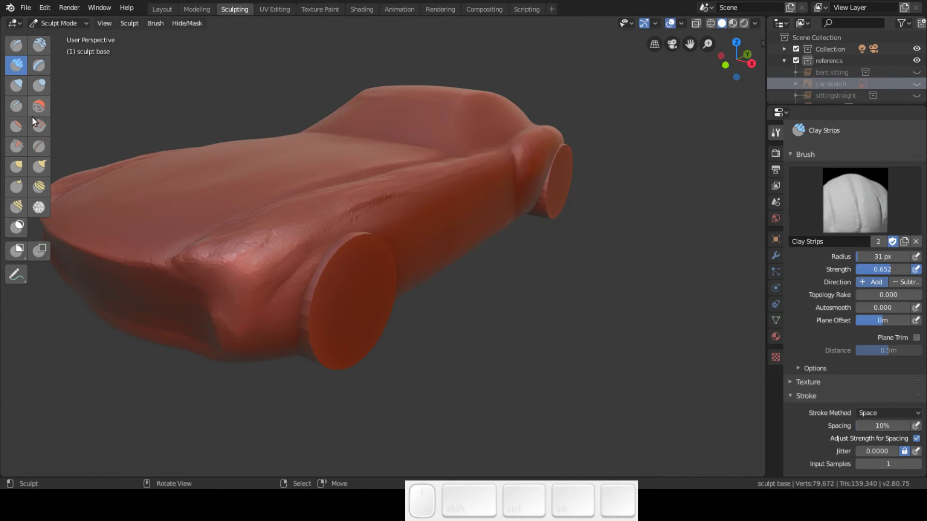
Step: Even out the Clay Strips buildup along the front fender top using the Flatten brush at strength 0.345
click(16, 126)
middle_drag(273, 242, 351, 279)
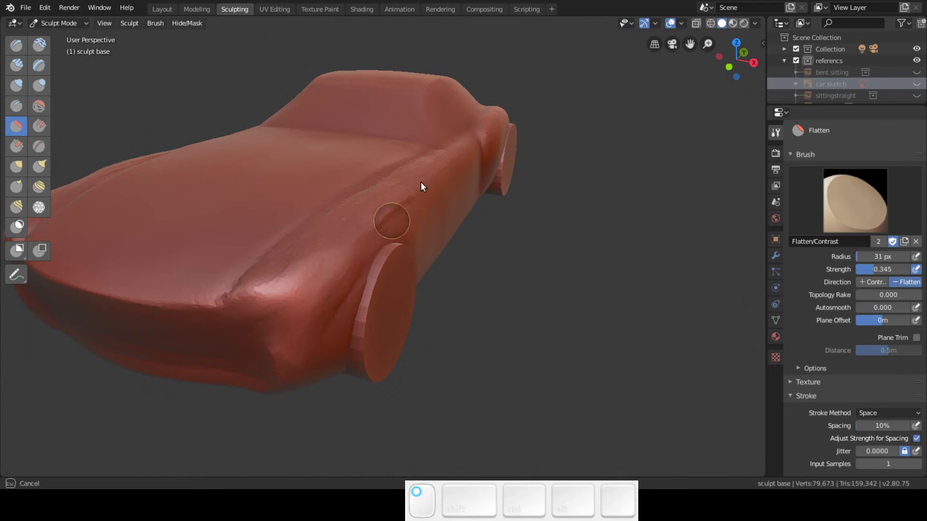
drag(415, 183, 416, 182)
middle_drag(387, 215, 391, 248)
drag(404, 210, 315, 329)
mouse_move(271, 369)
mouse_down()
mouse_move(360, 245)
mouse_move(242, 402)
mouse_move(425, 186)
mouse_move(346, 296)
mouse_up()
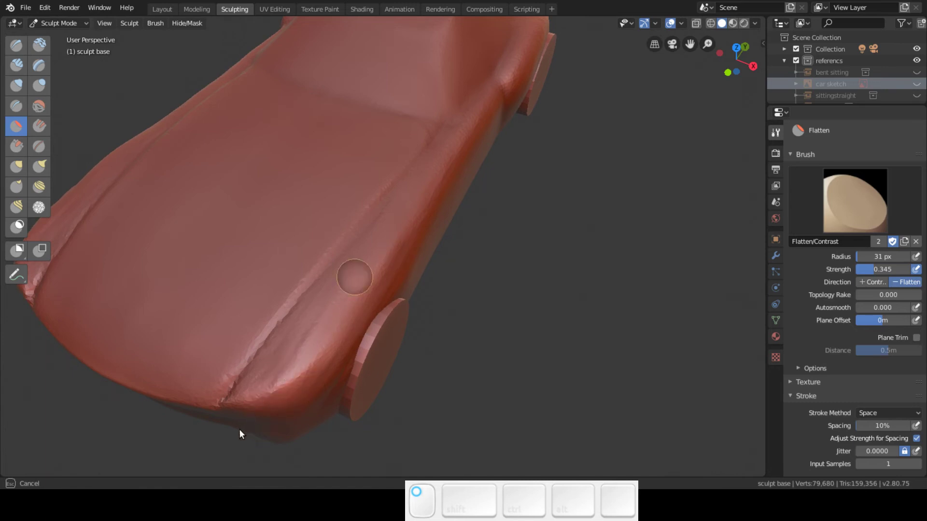
drag(324, 301, 352, 246)
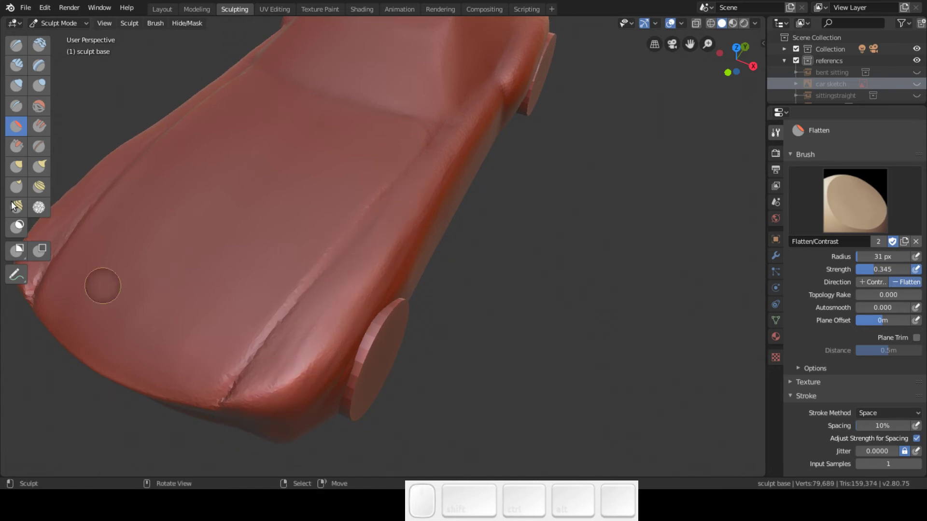
Step: Smooth the front fender from the nose corner back toward the windshield with the Smooth brush at strength 0.166
click(38, 107)
drag(262, 378, 248, 390)
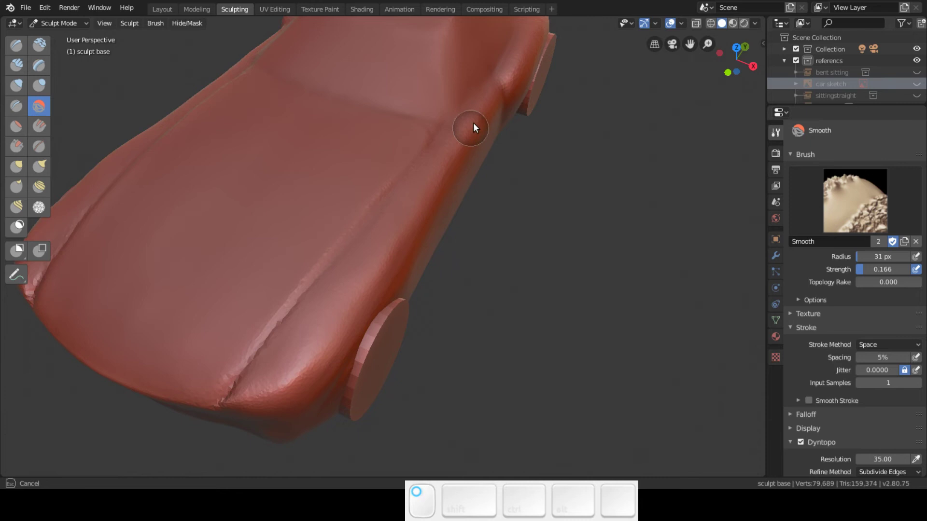
middle_drag(472, 174, 216, 306)
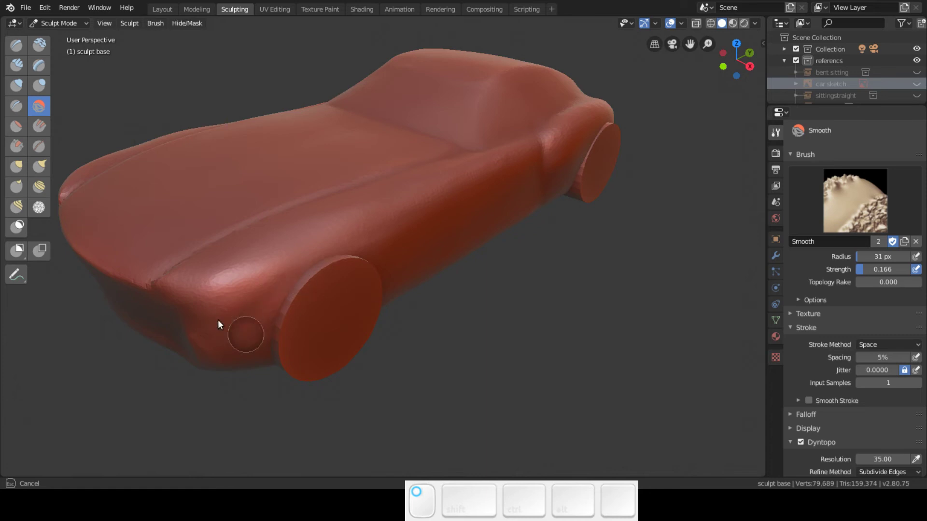
middle_drag(336, 244, 405, 206)
drag(326, 236, 335, 228)
mouse_move(335, 227)
middle_down()
mouse_move(275, 228)
mouse_move(351, 204)
mouse_move(404, 209)
mouse_move(395, 249)
mouse_move(275, 261)
mouse_move(254, 244)
mouse_move(279, 233)
mouse_move(370, 248)
mouse_move(404, 229)
mouse_move(341, 271)
mouse_move(293, 346)
mouse_move(306, 323)
middle_up()
Step: Smooth the ridge between hood and fender from the windshield base down to the nose edge
scroll(306, 323, up, 4)
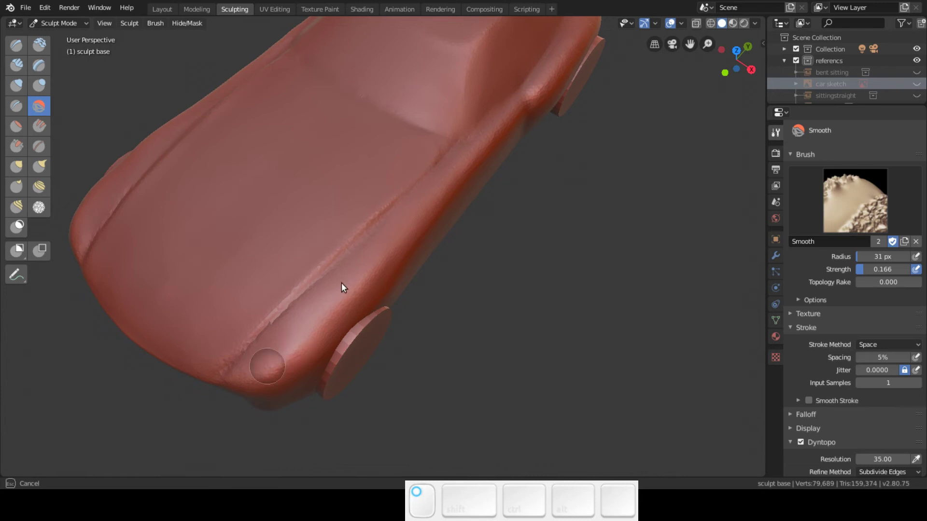
drag(453, 168, 294, 335)
drag(237, 387, 238, 386)
middle_drag(273, 326, 313, 243)
mouse_move(329, 158)
mouse_down()
mouse_move(289, 247)
mouse_move(256, 223)
mouse_up()
middle_drag(256, 223, 438, 209)
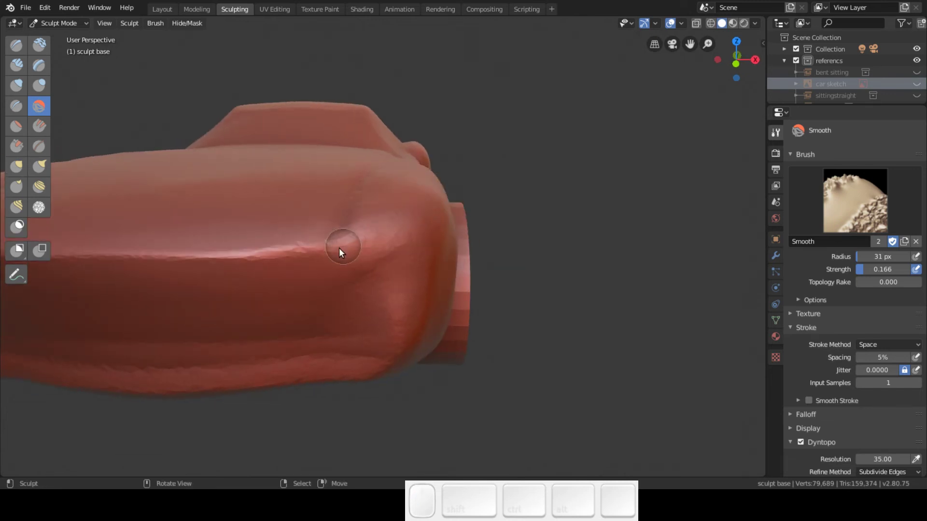
middle_drag(311, 257, 325, 290)
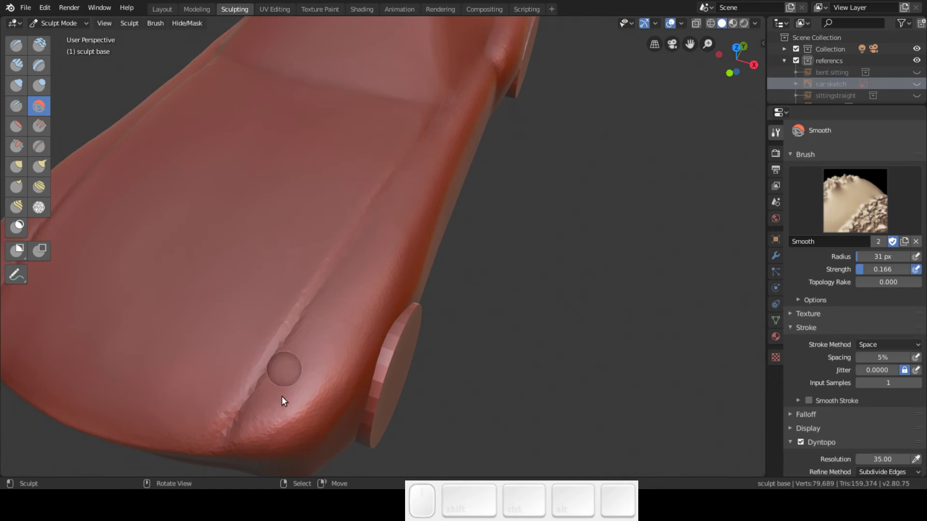
middle_drag(306, 352, 382, 240)
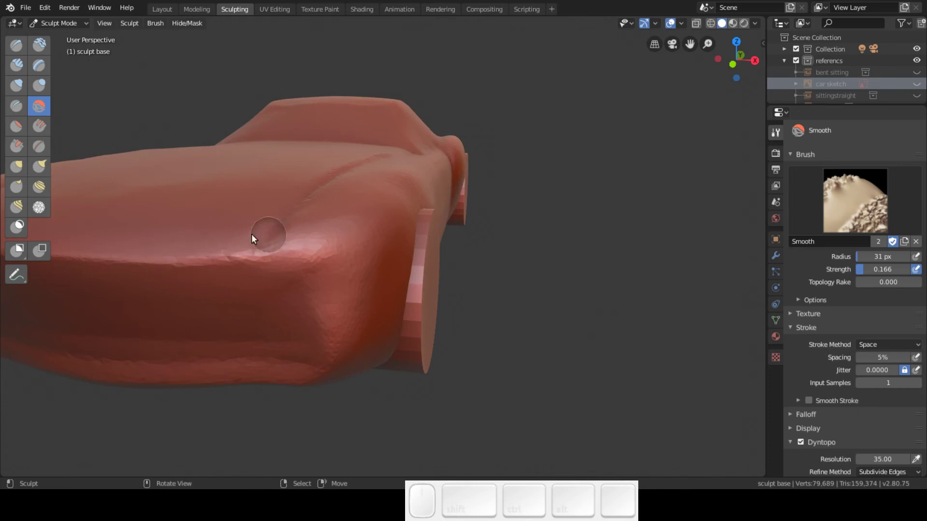
Step: Bulge the fender's front face ahead of the wheel using Inflate with a 68 px radius and strength 0.500
middle_drag(368, 239, 294, 202)
ctrl+middle_drag(294, 201, 271, 201)
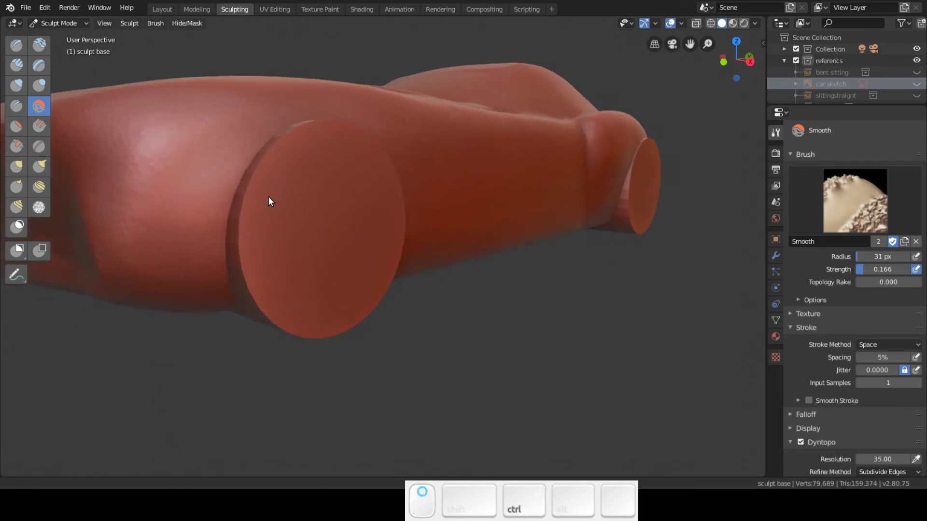
mouse_move(193, 204)
shift+middle_down()
mouse_move(288, 243)
mouse_move(275, 233)
shift+middle_up()
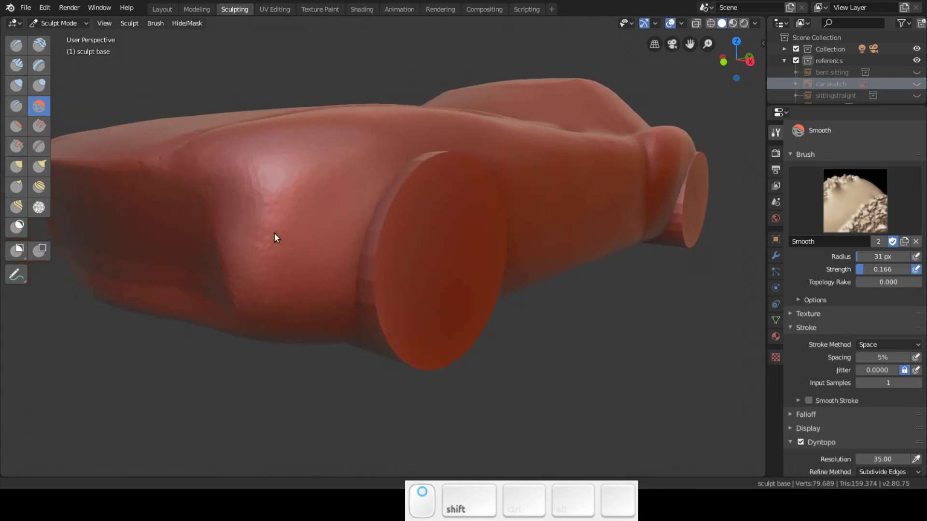
click(23, 88)
mouse_move(355, 201)
middle_down()
mouse_move(323, 204)
mouse_move(332, 217)
middle_up()
key(f)
click(265, 325)
drag(315, 186, 281, 270)
mouse_move(317, 170)
mouse_down()
mouse_move(294, 358)
mouse_move(300, 196)
mouse_move(265, 325)
mouse_move(263, 255)
mouse_move(244, 200)
mouse_move(188, 188)
mouse_move(211, 285)
mouse_move(193, 200)
mouse_move(197, 209)
mouse_move(193, 223)
mouse_move(178, 189)
mouse_up()
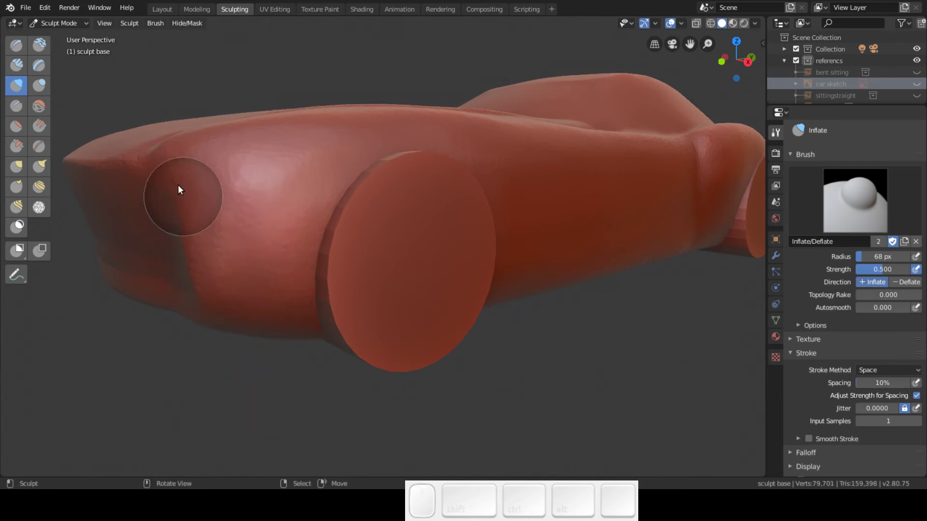
drag(197, 233, 296, 279)
mouse_move(296, 280)
middle_down()
mouse_move(257, 260)
mouse_move(294, 227)
mouse_move(312, 260)
mouse_move(285, 271)
mouse_move(300, 280)
mouse_move(275, 250)
middle_up()
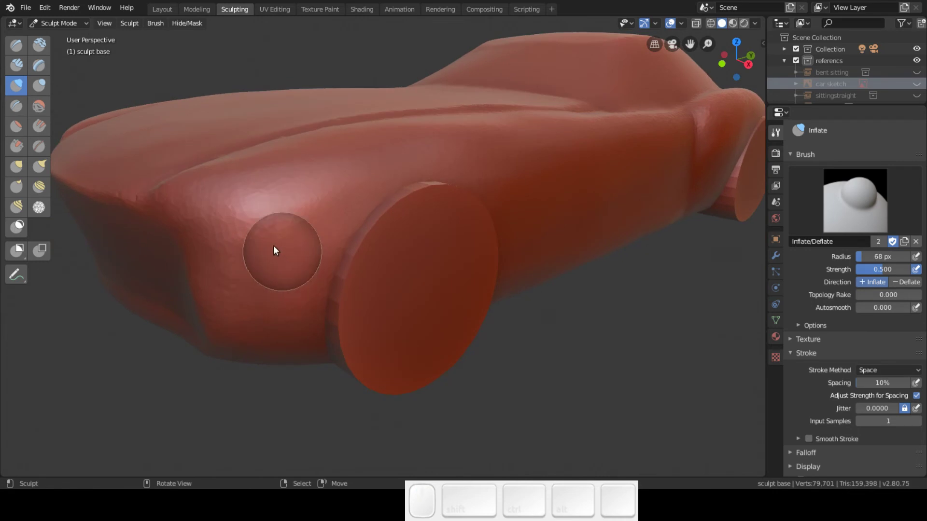
Step: Inflate the fender's front corner and the area directly above the front wheel
middle_drag(271, 372, 240, 149)
mouse_move(240, 149)
mouse_down()
mouse_move(227, 227)
mouse_move(261, 288)
mouse_up()
mouse_move(278, 303)
middle_down()
mouse_move(302, 327)
mouse_move(357, 328)
mouse_move(375, 312)
mouse_move(357, 306)
mouse_move(332, 324)
mouse_move(406, 271)
mouse_move(426, 306)
mouse_move(410, 306)
mouse_move(423, 323)
mouse_move(354, 315)
mouse_move(365, 291)
middle_up()
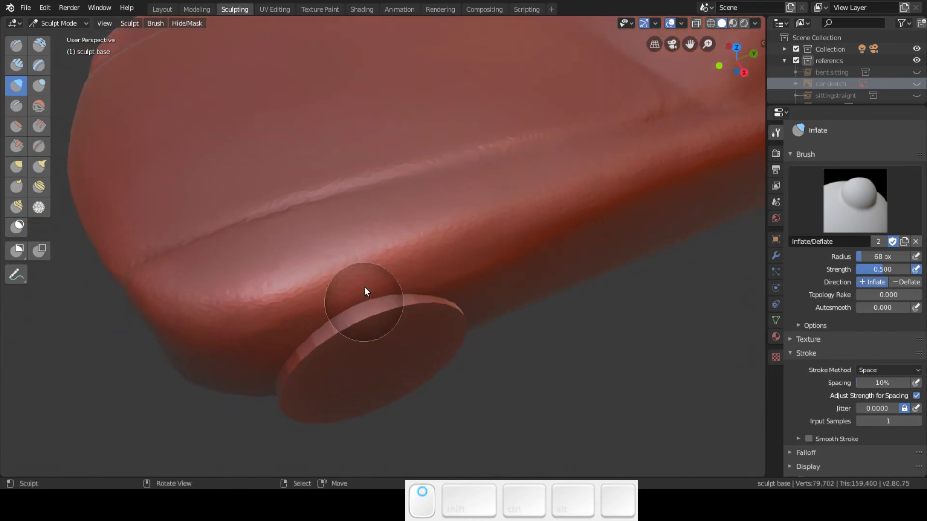
drag(386, 264, 393, 279)
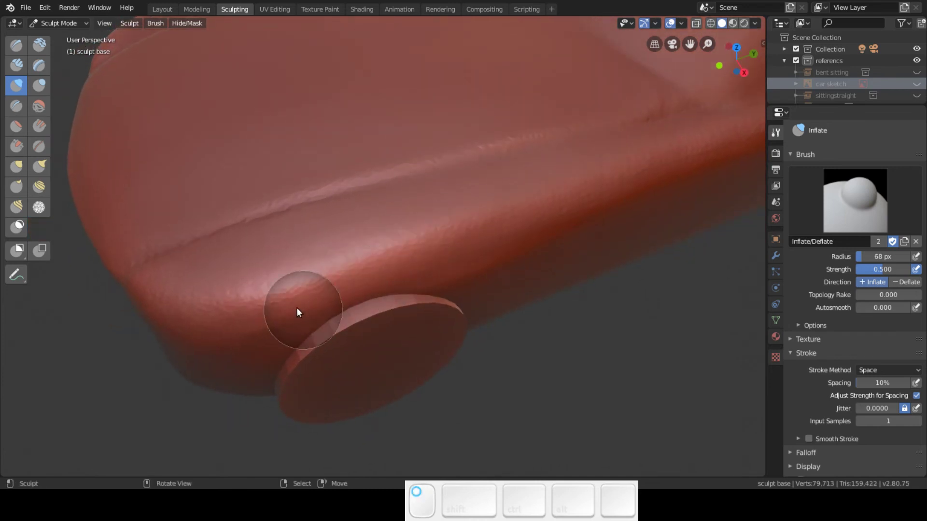
drag(457, 241, 463, 263)
mouse_move(463, 262)
middle_down()
mouse_move(463, 248)
mouse_move(473, 246)
mouse_move(430, 262)
mouse_move(447, 265)
mouse_move(439, 271)
middle_up()
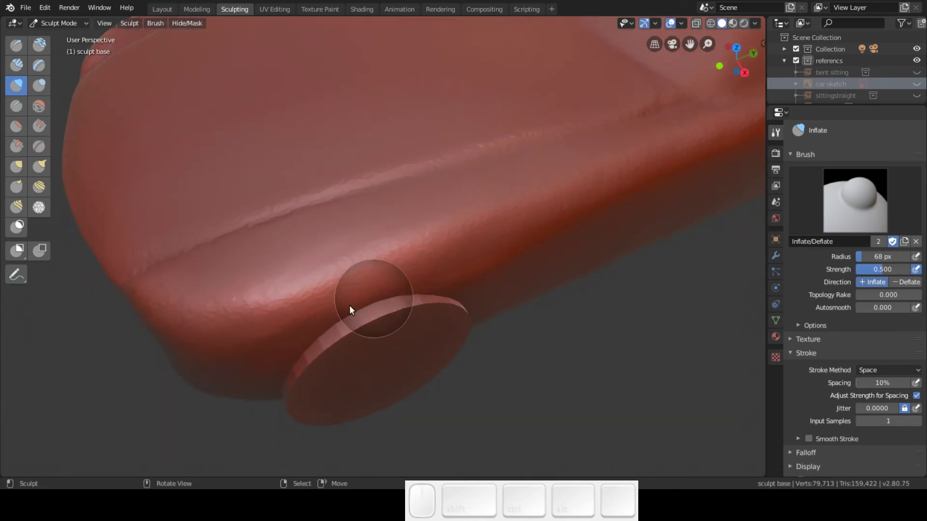
Step: Extend the Inflate strokes along the fender's outer upper edge from the front wheel back past the windshield base
drag(530, 227, 461, 251)
mouse_move(461, 251)
middle_down()
mouse_move(546, 189)
mouse_move(378, 283)
mouse_move(399, 310)
mouse_move(368, 304)
mouse_move(303, 353)
middle_up()
drag(511, 208, 635, 118)
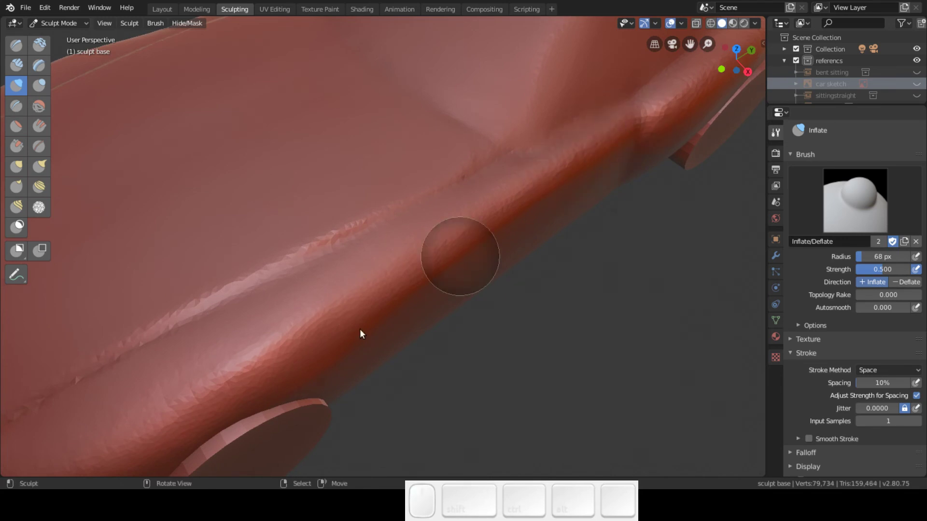
drag(277, 377, 481, 230)
drag(642, 119, 561, 188)
mouse_move(560, 188)
middle_down()
mouse_move(484, 209)
mouse_move(523, 203)
mouse_move(463, 283)
mouse_move(467, 222)
mouse_move(536, 109)
middle_up()
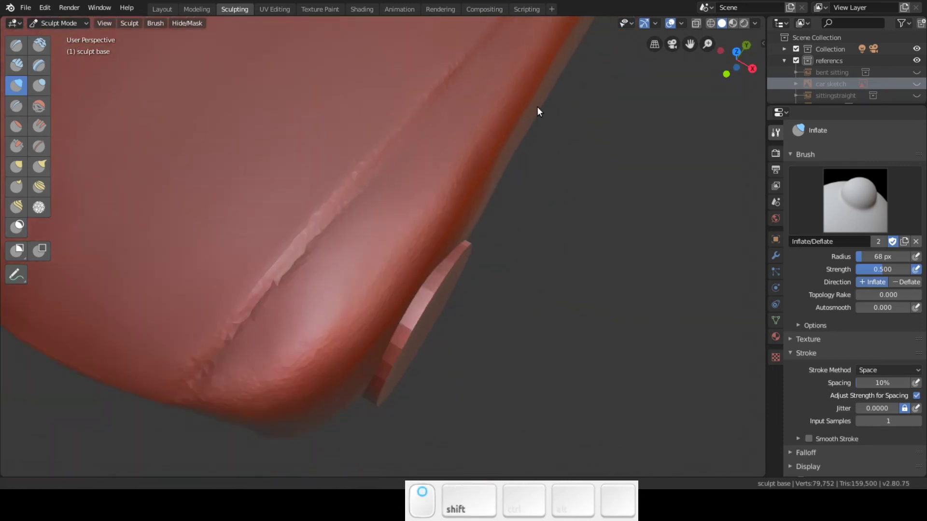
Step: Inflate the inner fender surface alongside the hood crease, from the nose toward the windshield
ctrl+middle_drag(478, 192, 397, 283)
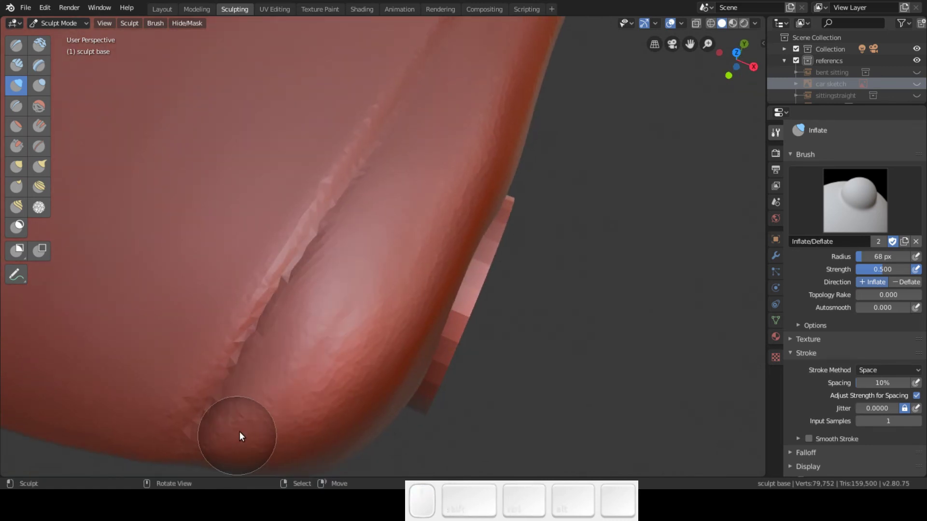
mouse_move(491, 140)
middle_down()
mouse_move(424, 164)
mouse_move(434, 271)
mouse_move(459, 294)
mouse_move(445, 317)
middle_up()
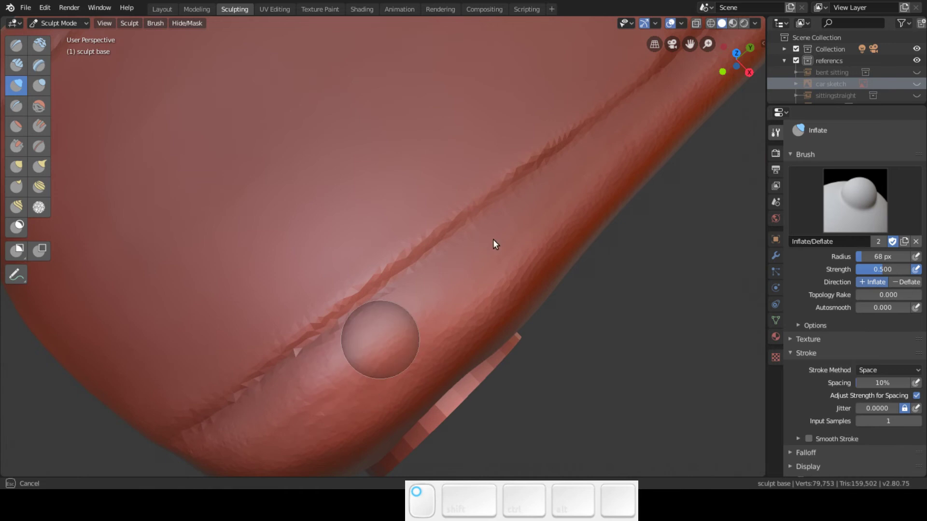
mouse_move(658, 111)
middle_down()
mouse_move(565, 153)
mouse_move(488, 83)
mouse_move(441, 79)
mouse_move(410, 94)
mouse_move(414, 85)
mouse_move(451, 91)
mouse_move(631, 139)
middle_up()
mouse_move(563, 164)
shift+middle_down()
mouse_move(500, 217)
mouse_move(528, 254)
mouse_move(517, 253)
shift+middle_up()
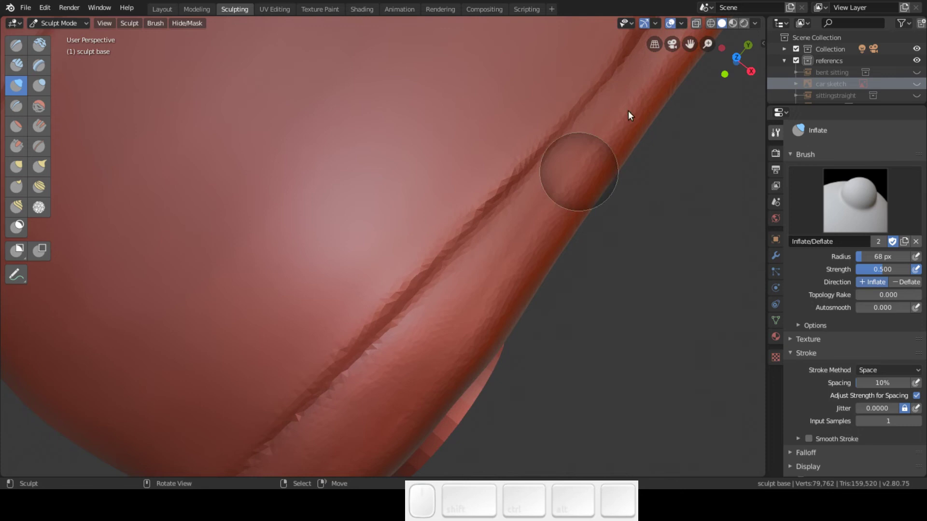
middle_drag(378, 397, 412, 286)
ctrl+middle_drag(412, 265, 402, 327)
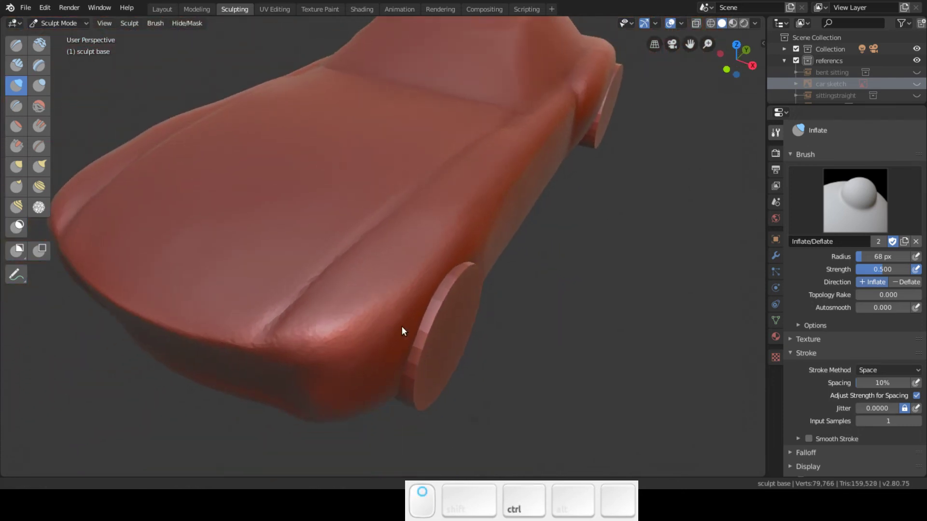
Step: Set the Inflate brush radius to 51 px and swell the fender's nose corner up toward the front wheel
click(40, 106)
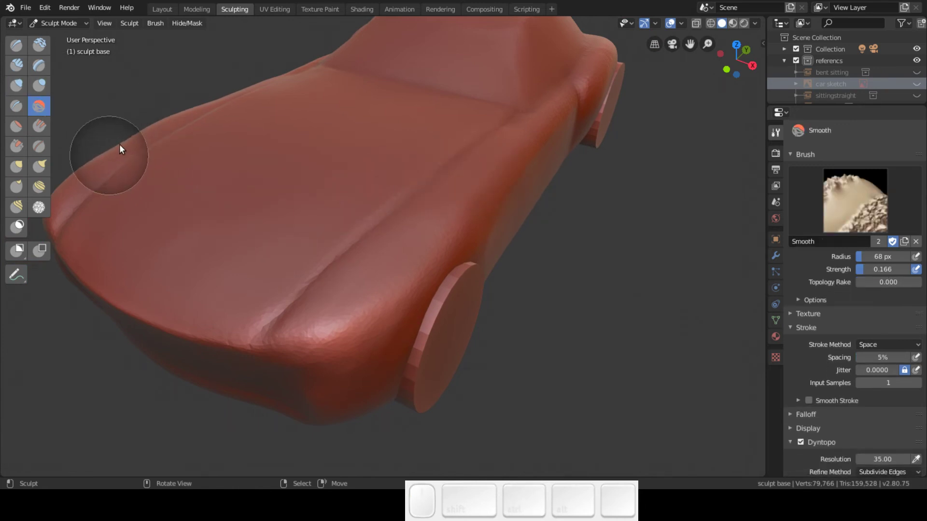
mouse_move(158, 146)
middle_down()
mouse_move(191, 129)
mouse_move(283, 117)
mouse_move(425, 140)
mouse_move(443, 128)
mouse_move(407, 143)
mouse_move(406, 170)
mouse_move(288, 239)
mouse_move(242, 255)
mouse_move(216, 224)
mouse_move(219, 213)
middle_up()
click(18, 85)
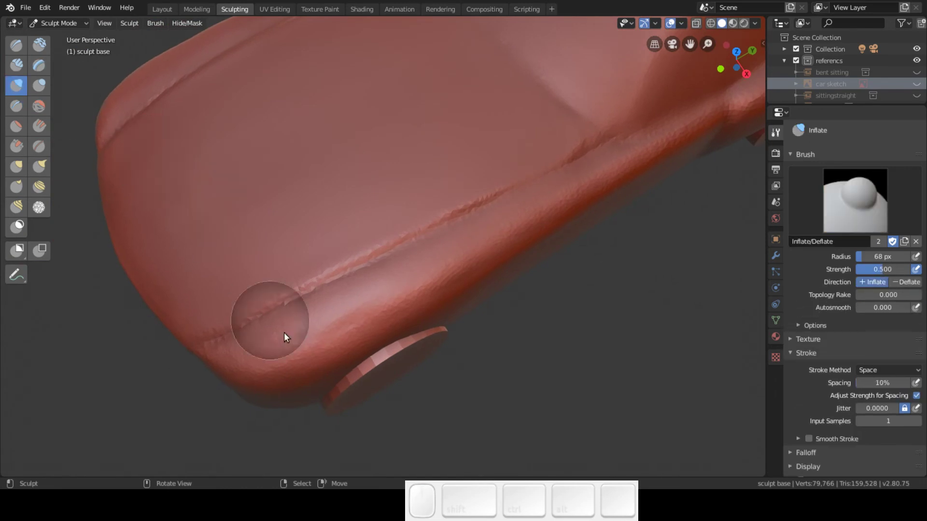
key(f)
click(281, 366)
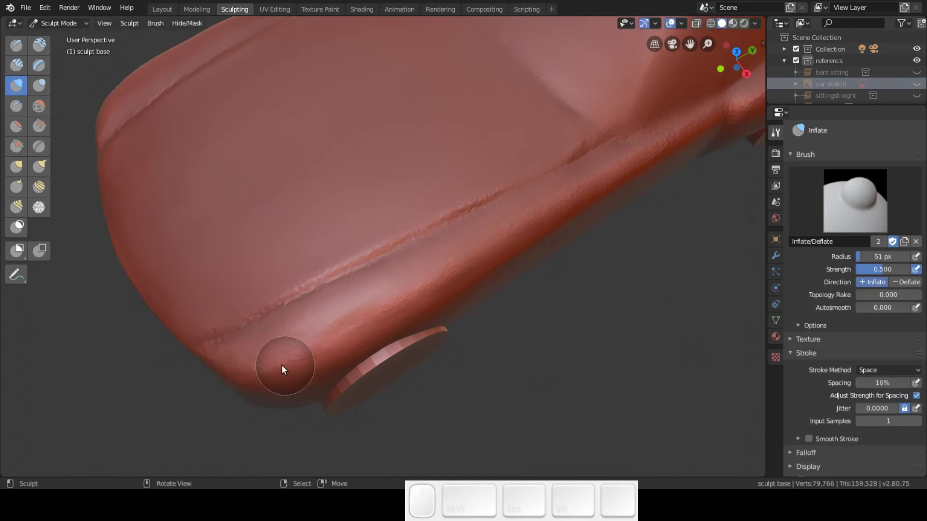
mouse_move(243, 366)
mouse_down()
mouse_move(345, 334)
mouse_move(378, 312)
mouse_move(259, 374)
mouse_move(379, 325)
mouse_move(455, 271)
mouse_move(337, 339)
mouse_up()
mouse_move(245, 369)
mouse_down()
mouse_move(338, 332)
mouse_move(486, 245)
mouse_move(354, 303)
mouse_up()
middle_drag(353, 300, 405, 209)
Step: Raise the fender crest above and behind the front wheel with repeated 51 px Inflate strokes
middle_drag(356, 256, 317, 323)
scroll(319, 332, up, 3)
mouse_move(357, 318)
mouse_down()
mouse_move(425, 262)
mouse_move(416, 269)
mouse_up()
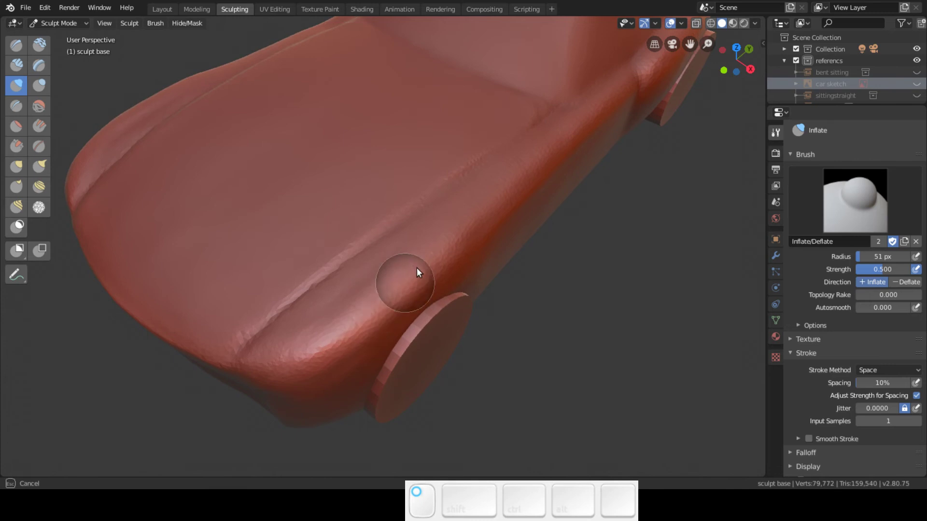
mouse_move(360, 307)
middle_down()
mouse_move(375, 257)
mouse_move(365, 270)
middle_up()
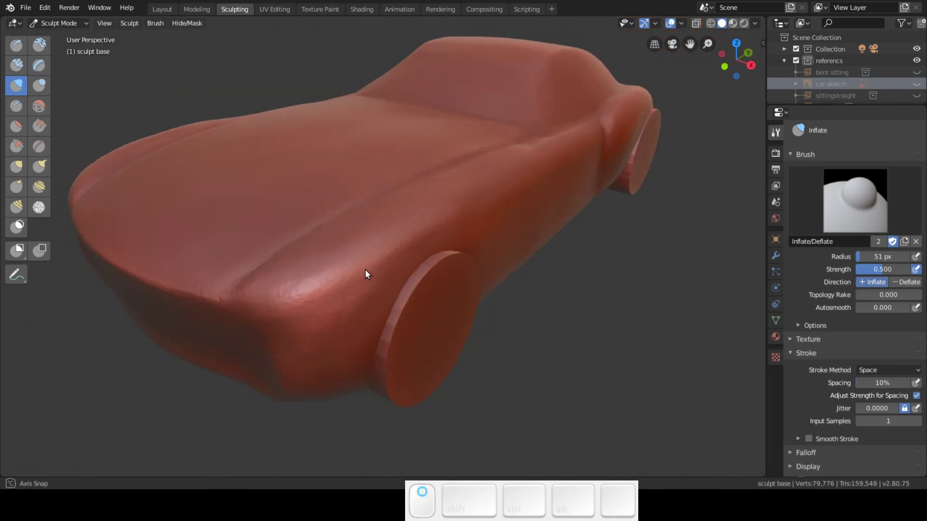
scroll(371, 286, up, 3)
drag(341, 345, 422, 266)
drag(387, 309, 480, 213)
drag(426, 272, 486, 213)
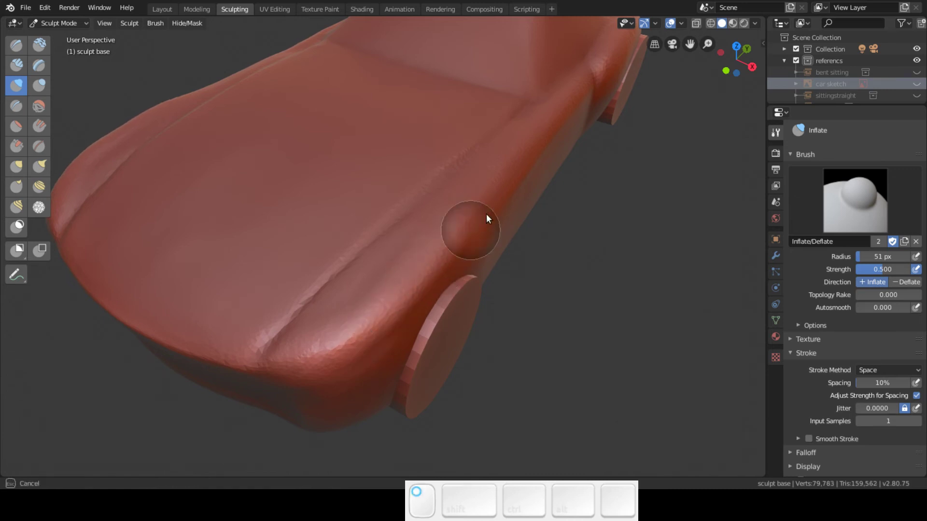
drag(384, 285, 468, 202)
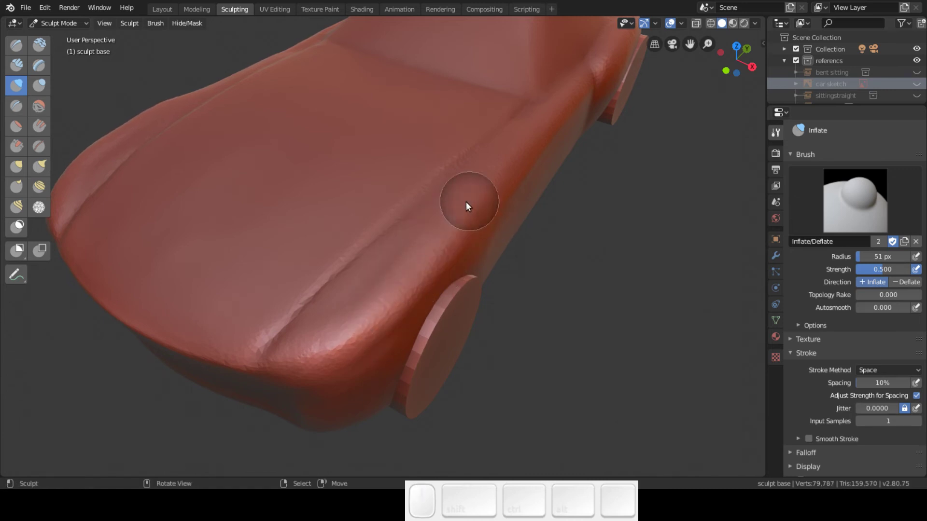
drag(429, 296, 500, 225)
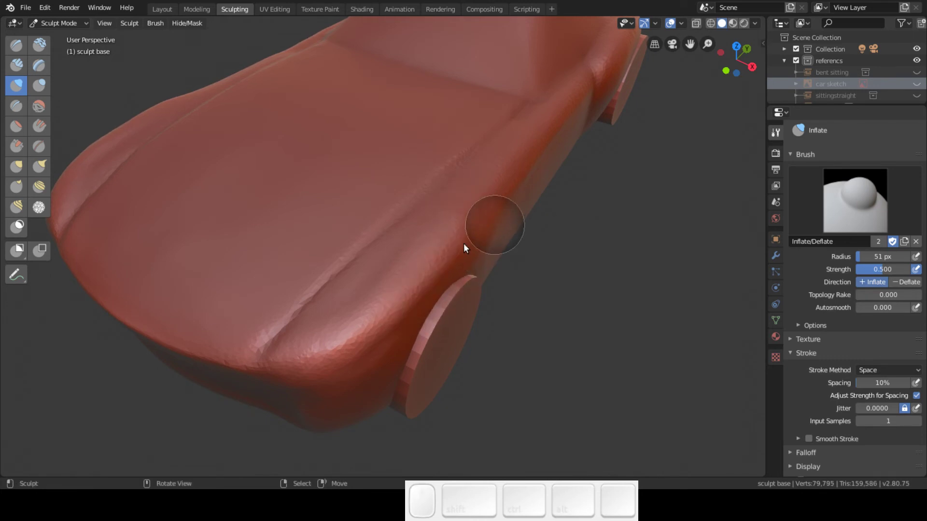
mouse_move(395, 245)
middle_down()
mouse_move(326, 196)
mouse_move(362, 200)
mouse_move(382, 247)
mouse_move(364, 267)
middle_up()
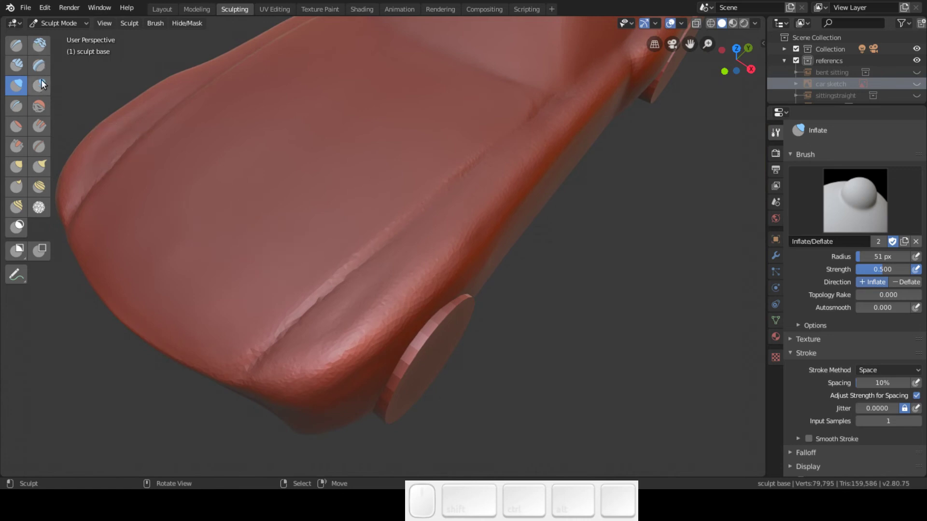
Step: Smooth the inflated fender top down to the nose corner using the Smooth brush with a 51 px radius
click(39, 106)
mouse_move(528, 242)
mouse_down()
mouse_move(468, 264)
mouse_move(305, 433)
mouse_move(449, 254)
mouse_move(286, 392)
mouse_move(450, 211)
mouse_move(296, 389)
mouse_move(451, 248)
mouse_move(433, 289)
mouse_move(341, 386)
mouse_move(510, 221)
mouse_move(363, 365)
mouse_move(508, 183)
mouse_move(634, 71)
mouse_move(319, 387)
mouse_move(350, 342)
mouse_up()
middle_drag(350, 342, 390, 288)
mouse_move(390, 288)
mouse_down()
mouse_move(375, 344)
mouse_move(408, 257)
mouse_move(433, 247)
mouse_move(407, 274)
mouse_move(357, 252)
mouse_move(390, 266)
mouse_up()
mouse_move(390, 266)
middle_down()
mouse_move(333, 258)
mouse_move(353, 225)
mouse_move(401, 249)
mouse_move(412, 268)
mouse_move(395, 298)
mouse_move(361, 288)
mouse_move(407, 254)
mouse_move(333, 264)
mouse_move(377, 302)
mouse_move(413, 245)
middle_up()
mouse_move(413, 244)
mouse_down()
mouse_move(292, 330)
mouse_move(411, 242)
mouse_move(427, 244)
mouse_move(320, 322)
mouse_move(474, 184)
mouse_move(244, 343)
mouse_move(374, 251)
mouse_move(257, 316)
mouse_move(263, 310)
mouse_up()
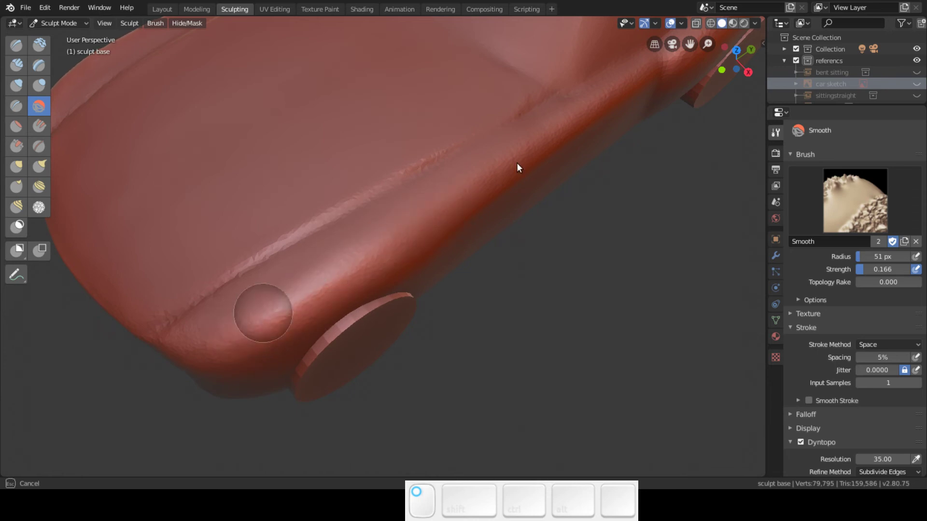
Step: Smooth the nose and the fender's upper side from the front wheel back toward the windshield
mouse_move(536, 150)
middle_down()
mouse_move(433, 161)
mouse_move(425, 143)
mouse_move(479, 166)
middle_up()
drag(250, 209, 159, 211)
mouse_move(365, 189)
mouse_down()
mouse_move(546, 185)
mouse_move(268, 200)
mouse_move(438, 182)
mouse_move(607, 189)
mouse_move(546, 208)
mouse_up()
mouse_move(545, 208)
middle_down()
mouse_move(459, 232)
mouse_move(442, 253)
mouse_move(448, 265)
mouse_move(452, 230)
middle_up()
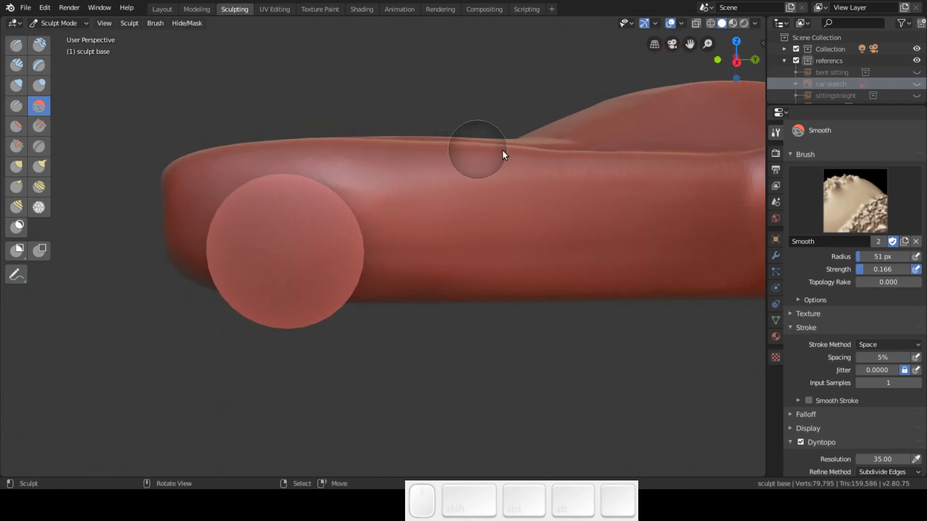
middle_drag(520, 190, 480, 255)
middle_drag(440, 151, 407, 240)
mouse_move(407, 235)
mouse_down()
mouse_move(351, 329)
mouse_move(263, 421)
mouse_move(484, 151)
mouse_move(306, 388)
mouse_move(423, 232)
mouse_move(258, 430)
mouse_move(426, 204)
mouse_move(538, 82)
mouse_move(472, 182)
mouse_up()
Step: Smooth the fender surface directly above the front wheel with a 51 px Smooth brush stroke and check the fender's side profile
mouse_move(346, 314)
middle_down()
mouse_move(330, 278)
mouse_move(379, 233)
mouse_move(335, 244)
mouse_move(324, 227)
middle_up()
mouse_move(288, 171)
mouse_down()
mouse_move(252, 290)
mouse_move(233, 226)
mouse_move(233, 239)
mouse_move(219, 220)
mouse_move(245, 267)
mouse_move(259, 214)
mouse_move(288, 262)
mouse_move(302, 199)
mouse_move(241, 184)
mouse_move(217, 217)
mouse_move(219, 261)
mouse_move(221, 211)
mouse_move(248, 237)
mouse_move(270, 213)
mouse_move(309, 246)
mouse_up()
middle_drag(309, 246, 295, 288)
middle_drag(430, 218, 342, 162)
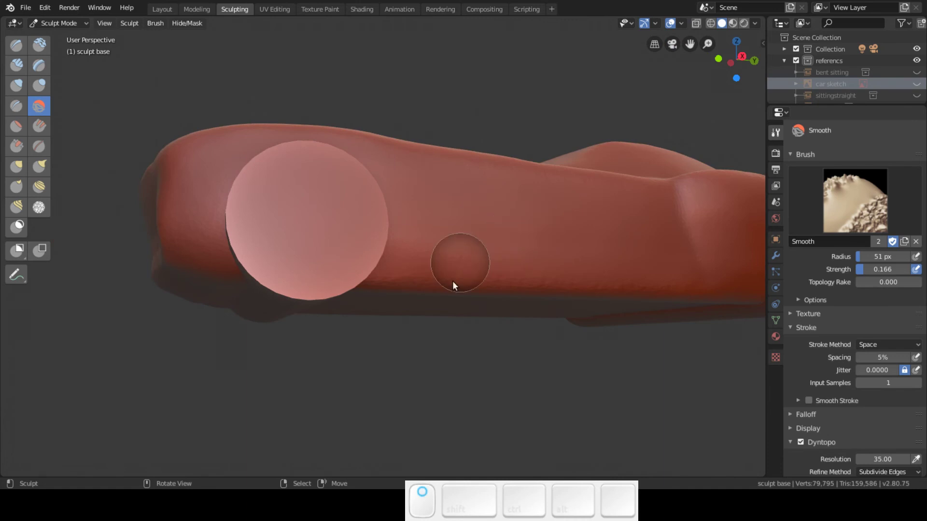
middle_drag(453, 285, 455, 299)
middle_drag(395, 276, 688, 265)
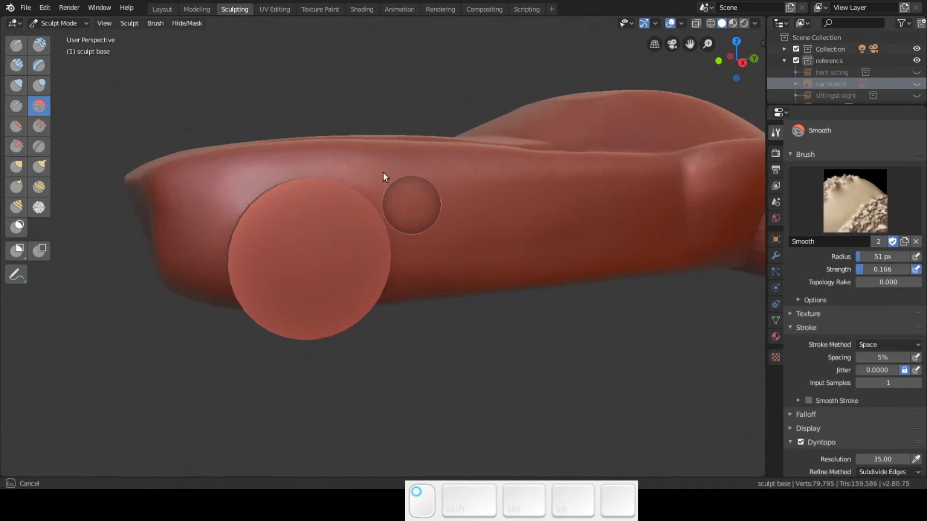
mouse_move(642, 199)
middle_down()
mouse_move(455, 221)
mouse_move(476, 288)
middle_up()
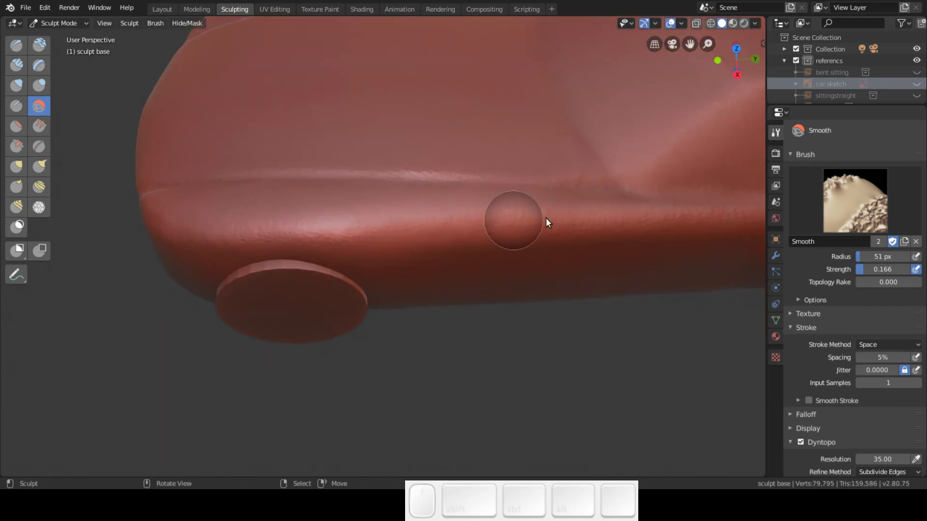
Step: Switch the viewport's MatCap to the glossy red material to judge the body's highlights
click(754, 23)
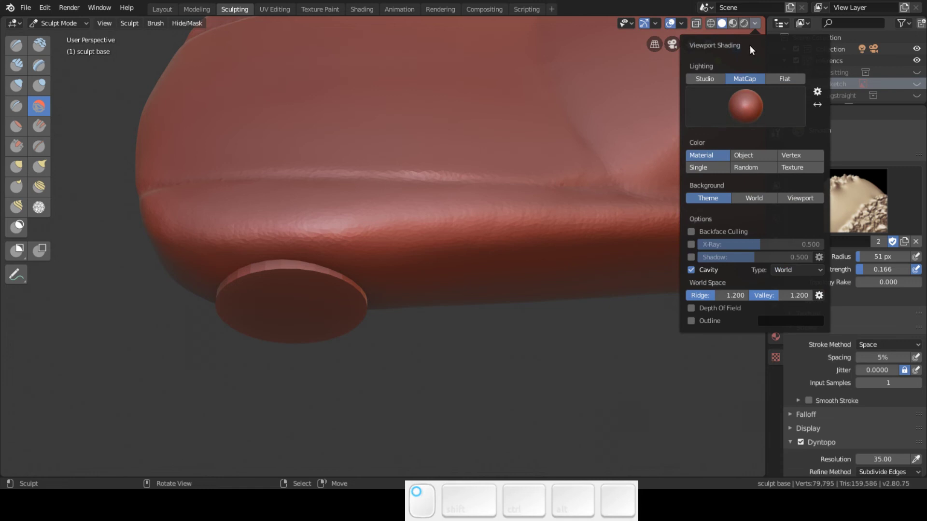
click(746, 107)
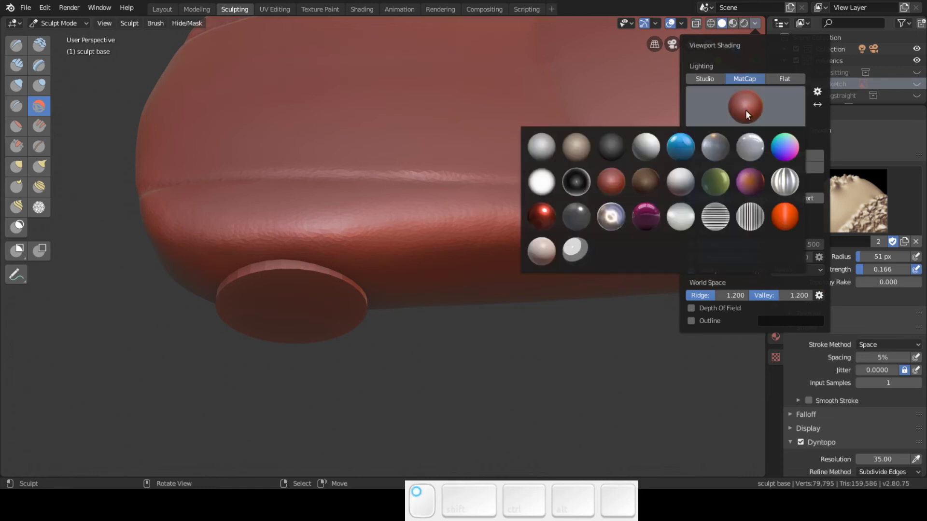
click(542, 217)
mouse_move(470, 230)
middle_down()
mouse_move(482, 205)
mouse_move(540, 193)
mouse_move(456, 202)
mouse_move(478, 188)
mouse_move(504, 190)
mouse_move(478, 198)
middle_up()
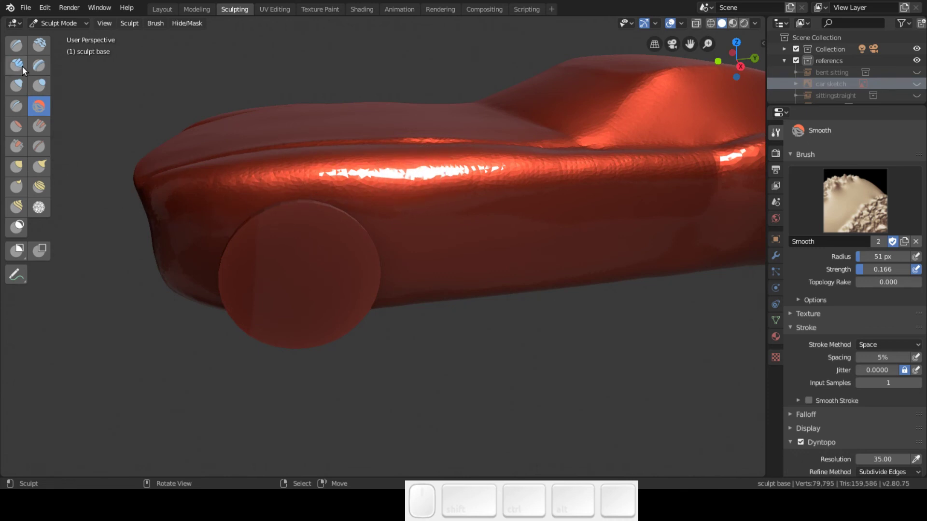
Step: Set the Inflate brush radius to 34 px and raise the fender crest from the nose back toward the windshield
click(19, 86)
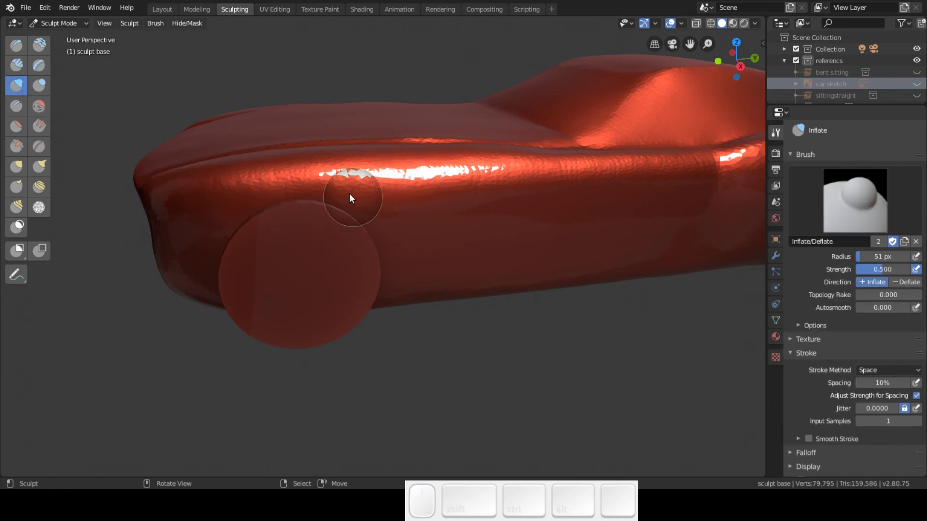
key(f)
click(332, 175)
mouse_move(332, 175)
mouse_down()
mouse_move(322, 175)
mouse_move(514, 165)
mouse_move(284, 174)
mouse_up()
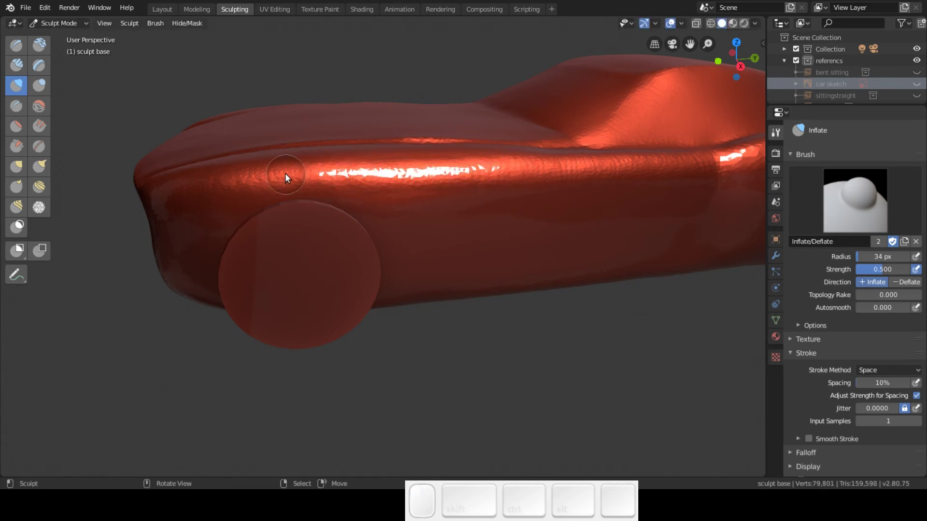
drag(222, 181, 566, 163)
middle_drag(499, 198, 508, 214)
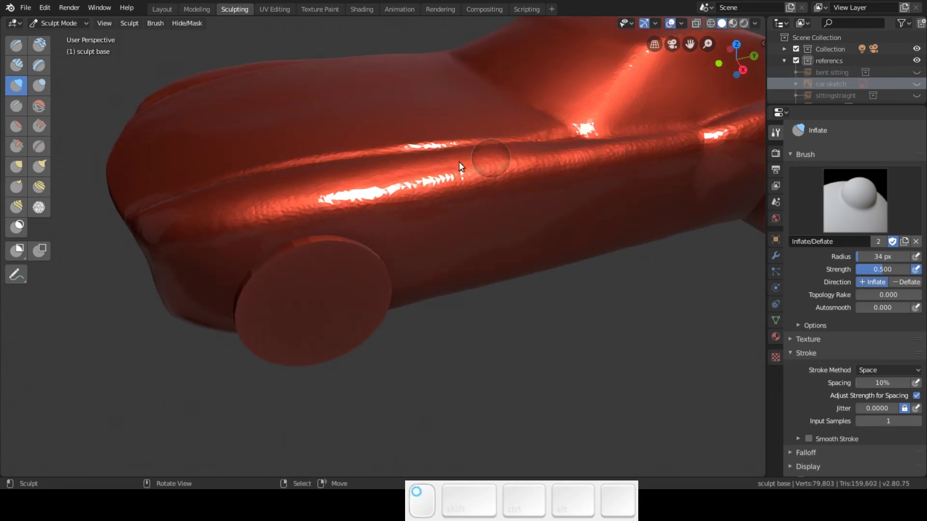
Step: Build up the fender crest above and behind the front wheel with repeated 34 px Inflate strokes along its highlight
middle_drag(340, 218, 338, 193)
mouse_move(339, 194)
mouse_down()
mouse_move(305, 196)
mouse_move(610, 182)
mouse_up()
mouse_move(610, 182)
middle_down()
mouse_move(470, 143)
mouse_move(544, 162)
mouse_move(544, 189)
mouse_move(485, 200)
middle_up()
mouse_move(312, 196)
mouse_down()
mouse_move(578, 199)
mouse_move(523, 185)
mouse_up()
mouse_move(523, 185)
middle_down()
mouse_move(501, 143)
mouse_move(536, 173)
mouse_move(541, 208)
middle_up()
drag(343, 213, 562, 198)
mouse_move(562, 197)
middle_down()
mouse_move(572, 166)
mouse_move(664, 153)
mouse_move(473, 147)
mouse_move(527, 150)
mouse_move(494, 195)
middle_up()
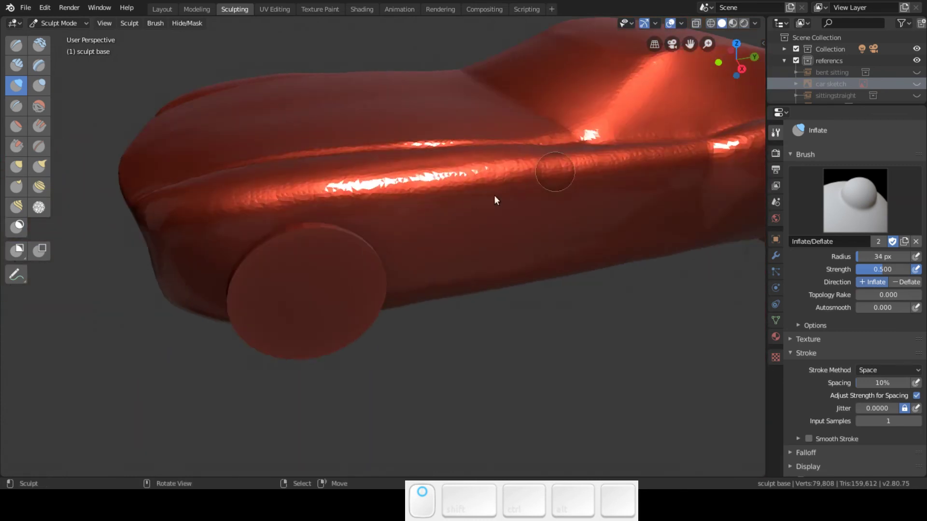
mouse_move(357, 194)
mouse_down()
mouse_move(534, 166)
mouse_move(319, 194)
mouse_up()
mouse_move(473, 187)
middle_down()
mouse_move(436, 156)
mouse_move(448, 141)
mouse_move(499, 143)
mouse_move(502, 166)
mouse_move(529, 173)
mouse_move(611, 164)
mouse_move(569, 151)
mouse_move(494, 158)
middle_up()
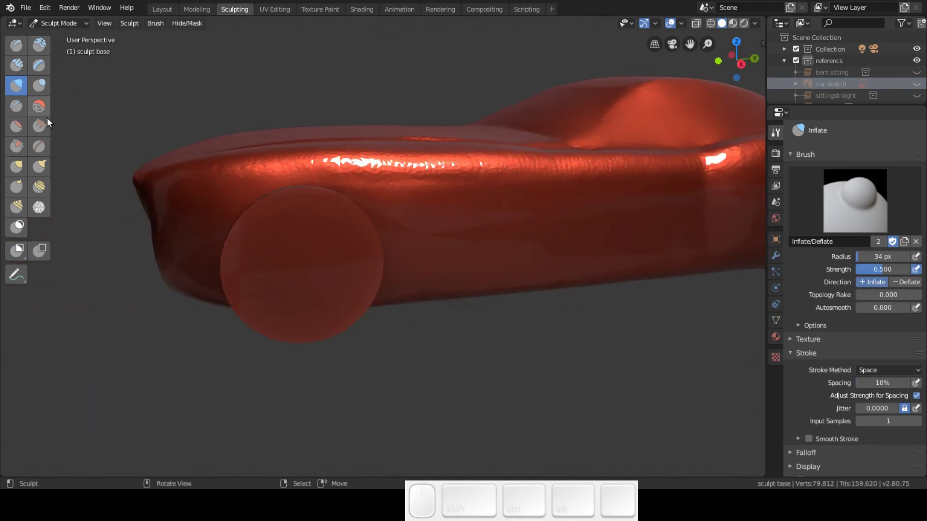
Step: Smooth the inflated fender crest from above the front wheel back along the body side with the 34 px Smooth brush
click(38, 107)
drag(241, 167, 499, 176)
mouse_move(404, 181)
mouse_down()
mouse_move(306, 174)
mouse_move(541, 171)
mouse_move(397, 178)
mouse_move(497, 190)
mouse_move(425, 191)
mouse_move(641, 179)
mouse_move(607, 192)
mouse_up()
middle_drag(606, 187, 545, 236)
mouse_move(553, 167)
mouse_down()
mouse_move(285, 302)
mouse_move(515, 195)
mouse_move(315, 301)
mouse_move(647, 140)
mouse_move(546, 175)
mouse_move(245, 314)
mouse_move(353, 257)
mouse_move(273, 297)
mouse_move(252, 327)
mouse_move(389, 277)
mouse_move(223, 344)
mouse_move(314, 266)
mouse_up()
middle_drag(313, 266, 364, 205)
middle_drag(333, 235, 309, 223)
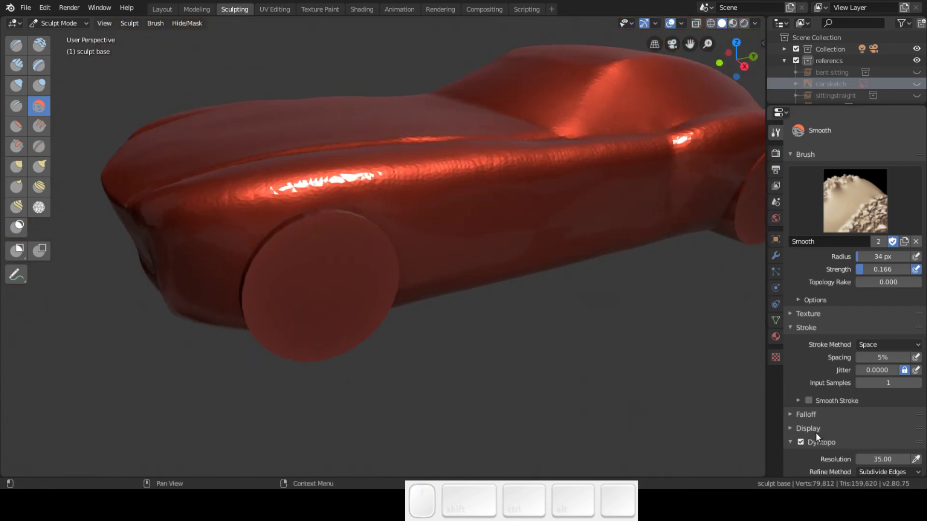
Step: Enable Smooth Shading for Dyntopo and inspect the reflections across the hood from above
click(791, 328)
click(894, 425)
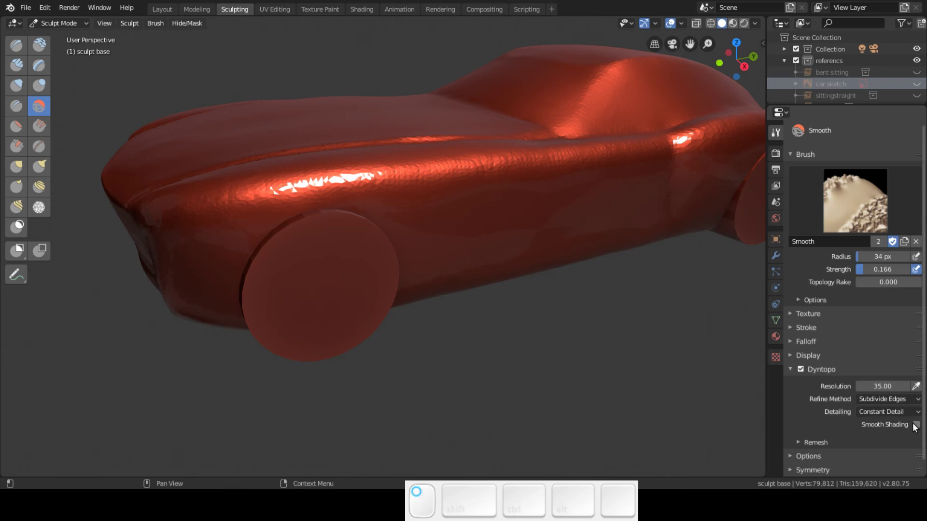
middle_drag(413, 192, 404, 253)
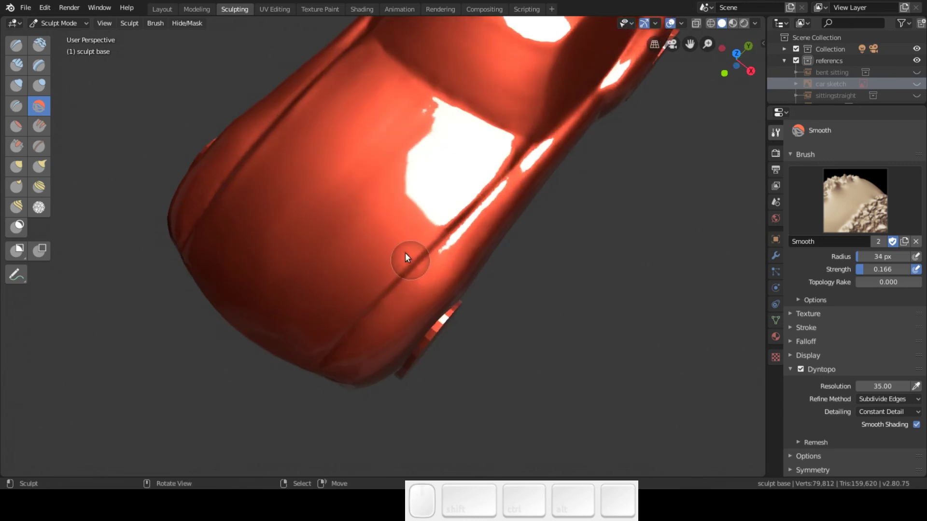
mouse_move(354, 173)
middle_down()
mouse_move(362, 153)
mouse_move(337, 142)
mouse_move(346, 175)
mouse_move(392, 138)
mouse_move(363, 153)
mouse_move(335, 205)
mouse_move(354, 166)
mouse_move(366, 209)
mouse_move(361, 151)
mouse_move(368, 145)
mouse_move(381, 157)
mouse_move(347, 214)
mouse_move(346, 182)
middle_up()
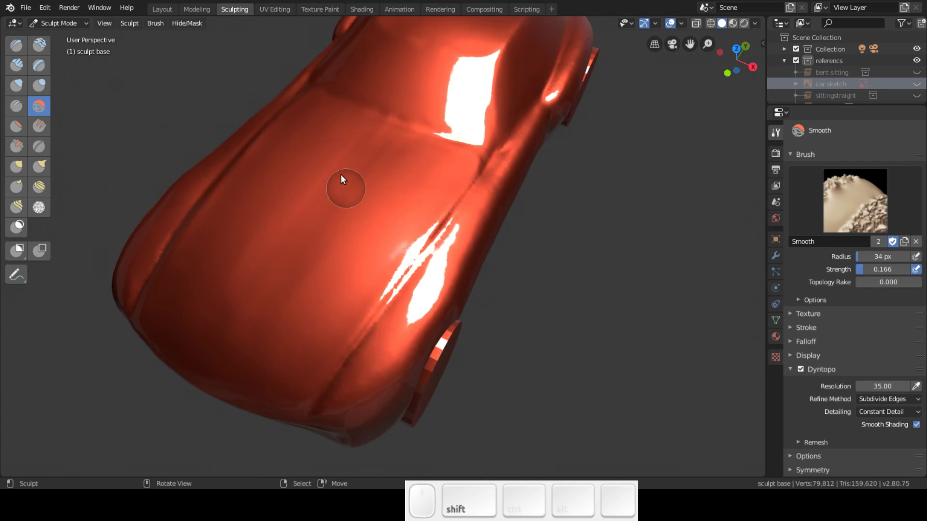
Step: Even out the hood from the windshield to the nose with lengthwise 34 px Flatten brush strokes
click(16, 126)
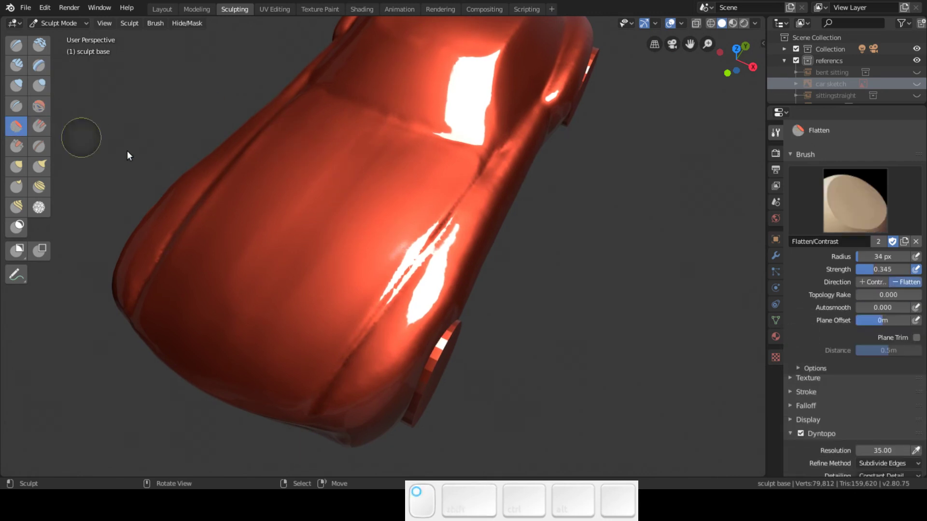
mouse_move(256, 323)
mouse_down()
mouse_move(360, 207)
mouse_move(291, 317)
mouse_move(408, 173)
mouse_up()
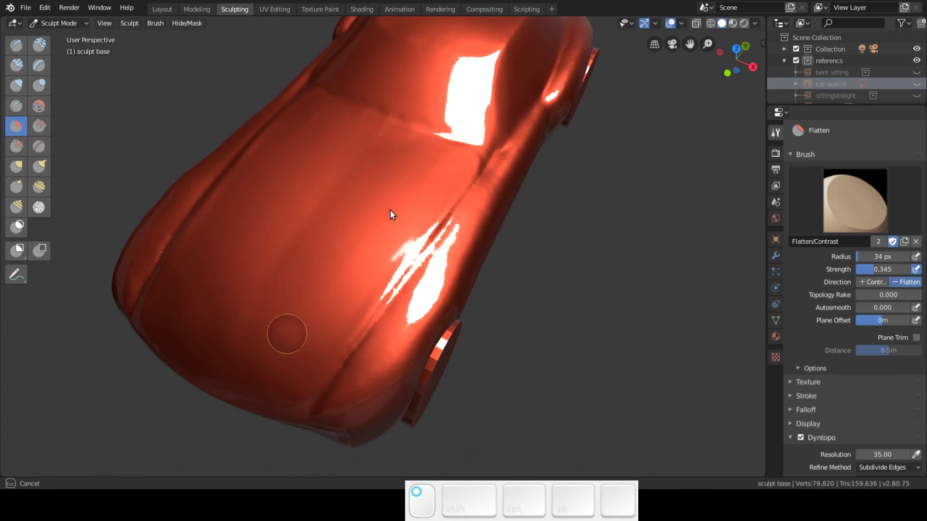
mouse_move(312, 340)
mouse_down()
mouse_move(408, 174)
mouse_move(265, 340)
mouse_up()
mouse_move(400, 147)
mouse_down()
mouse_move(257, 331)
mouse_move(324, 207)
mouse_move(250, 310)
mouse_up()
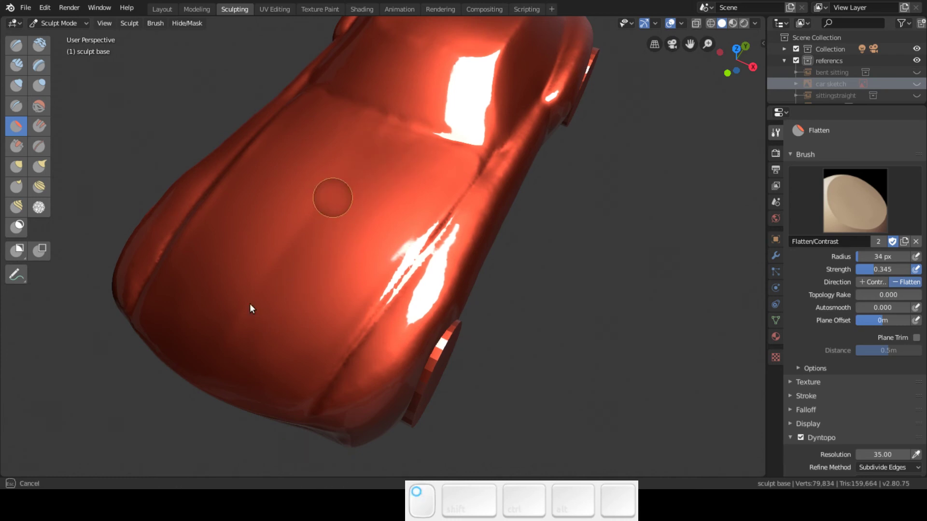
drag(361, 151, 217, 338)
drag(340, 153, 232, 291)
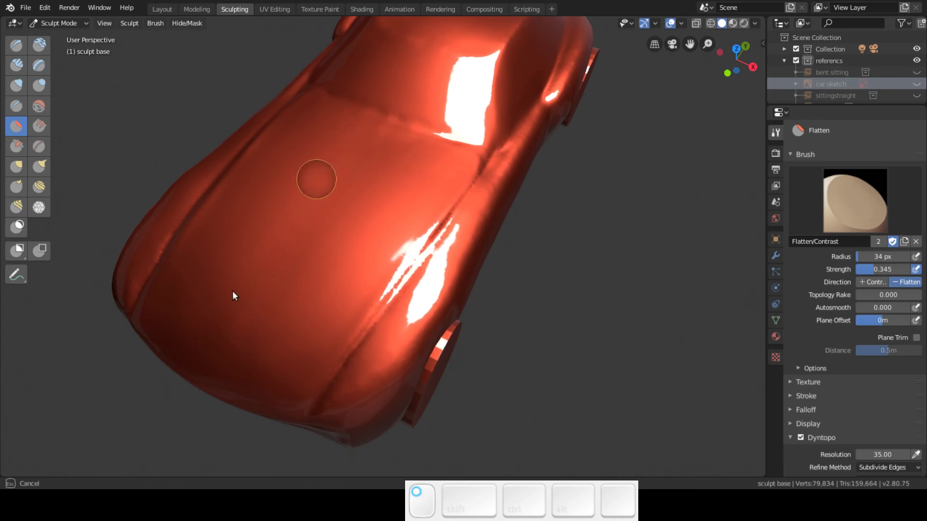
drag(392, 173, 289, 350)
drag(398, 222, 401, 217)
mouse_move(451, 174)
mouse_down()
mouse_move(283, 368)
mouse_move(290, 316)
mouse_up()
Step: Smooth the flattened hood surface between the fender creases with the 34 px Smooth brush
click(37, 105)
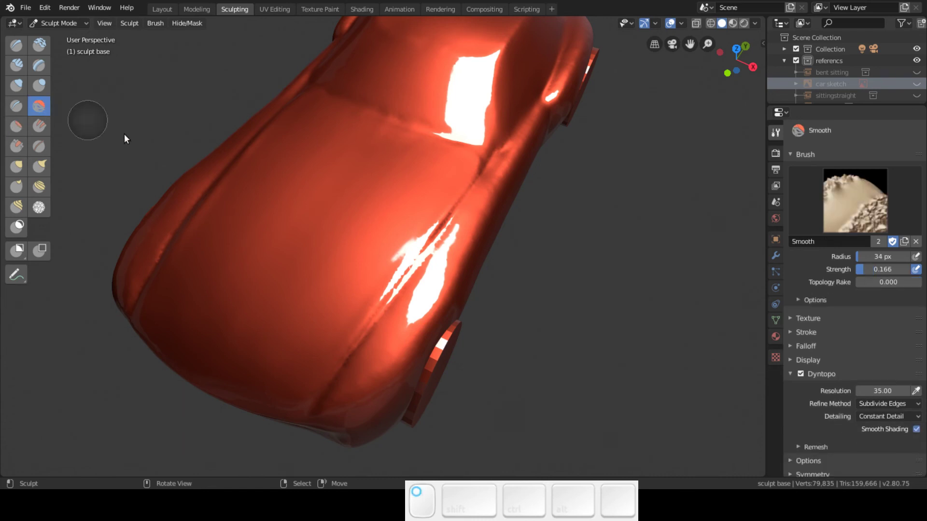
mouse_move(454, 166)
mouse_down()
mouse_move(362, 296)
mouse_move(309, 343)
mouse_move(314, 336)
mouse_up()
mouse_move(418, 187)
mouse_down()
mouse_move(271, 352)
mouse_move(285, 338)
mouse_up()
mouse_move(356, 227)
mouse_down()
mouse_move(376, 196)
mouse_move(285, 296)
mouse_move(309, 260)
mouse_up()
mouse_move(352, 193)
mouse_down()
mouse_move(241, 299)
mouse_move(262, 239)
mouse_up()
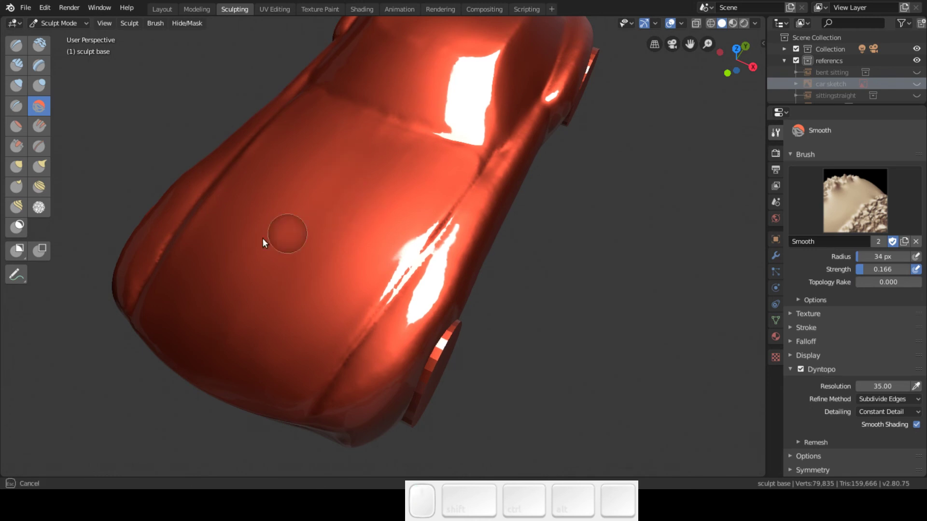
mouse_move(287, 124)
mouse_down()
mouse_move(292, 117)
mouse_move(198, 309)
mouse_move(230, 325)
mouse_move(250, 279)
mouse_up()
mouse_move(250, 279)
middle_down()
mouse_move(269, 244)
mouse_move(224, 265)
mouse_move(280, 258)
mouse_move(267, 298)
middle_up()
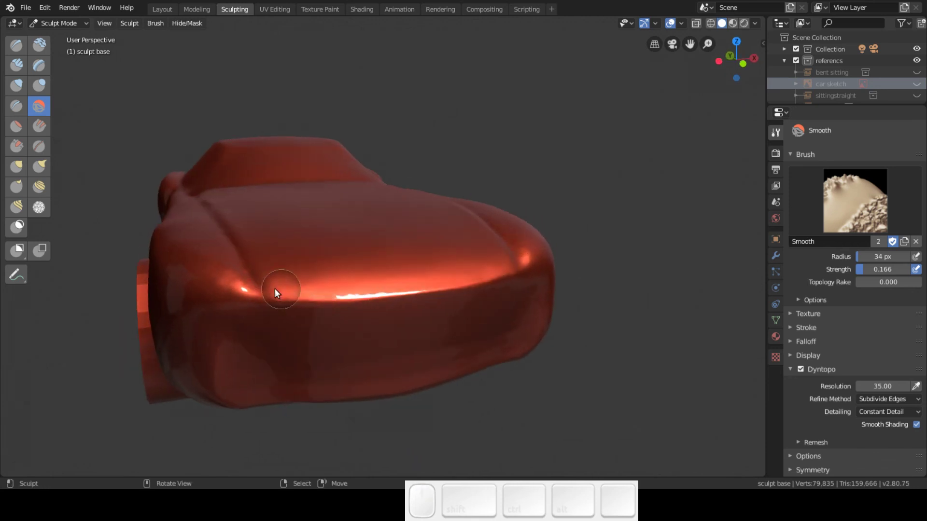
Step: Smooth the hood's front edge across the nose and check its highlights from both sides
mouse_move(404, 310)
middle_down()
mouse_move(360, 337)
mouse_move(373, 389)
mouse_move(445, 361)
mouse_move(459, 310)
mouse_move(375, 302)
mouse_move(399, 296)
mouse_move(360, 305)
mouse_move(364, 320)
middle_up()
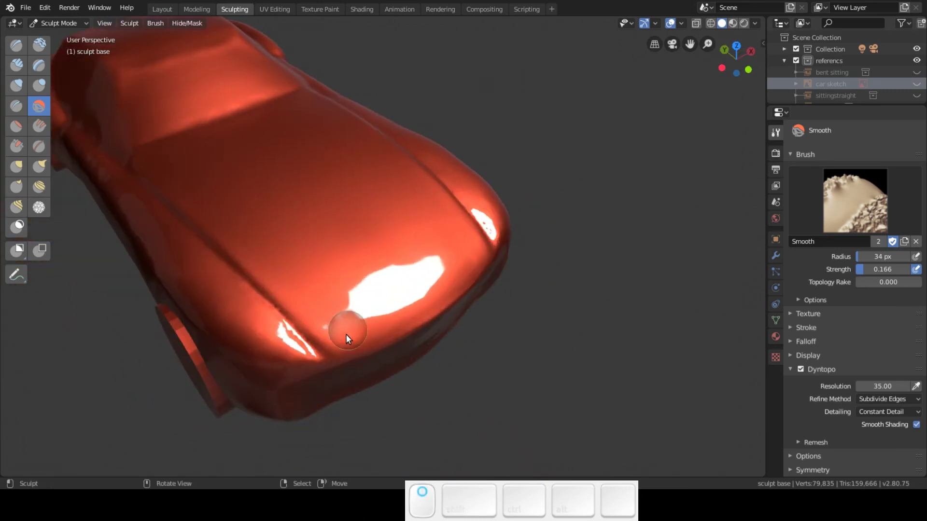
mouse_move(344, 342)
mouse_down()
mouse_move(467, 273)
mouse_move(340, 343)
mouse_move(484, 247)
mouse_up()
mouse_move(483, 247)
middle_down()
mouse_move(373, 241)
mouse_move(347, 206)
mouse_move(273, 204)
mouse_move(353, 255)
mouse_move(395, 265)
mouse_move(382, 267)
middle_up()
mouse_move(464, 239)
middle_down()
mouse_move(429, 183)
mouse_move(427, 204)
mouse_move(429, 180)
mouse_move(453, 176)
mouse_move(472, 186)
mouse_move(471, 198)
mouse_move(411, 212)
mouse_move(377, 200)
mouse_move(340, 205)
mouse_move(348, 218)
mouse_move(393, 231)
middle_up()
middle_drag(447, 241, 555, 226)
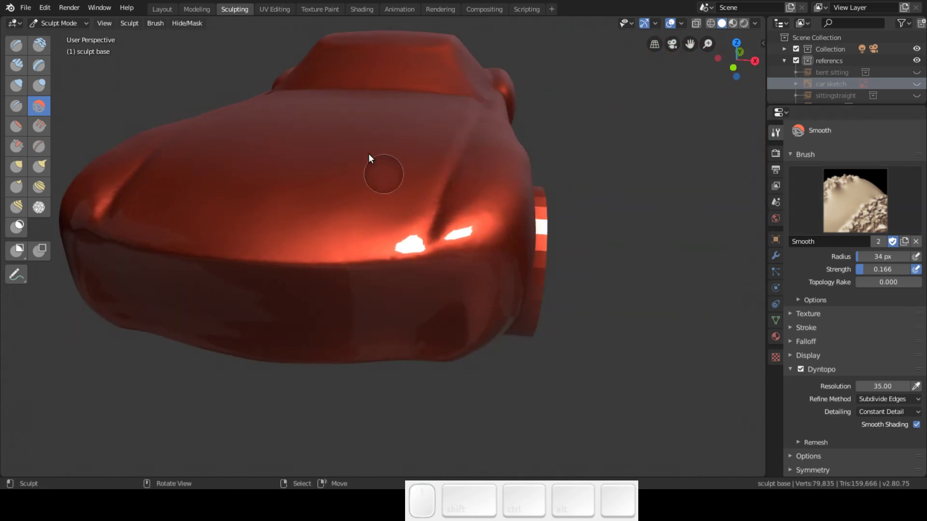
Step: Return the viewport to the matte red MatCap and disable Dyntopo's Smooth Shading
click(753, 23)
click(739, 119)
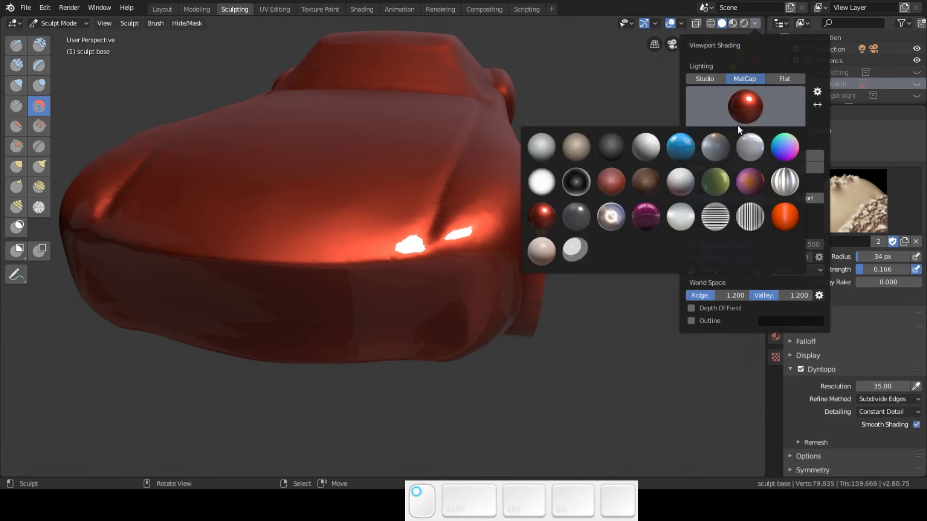
click(619, 179)
mouse_move(443, 234)
middle_down()
mouse_move(393, 194)
mouse_move(405, 242)
middle_up()
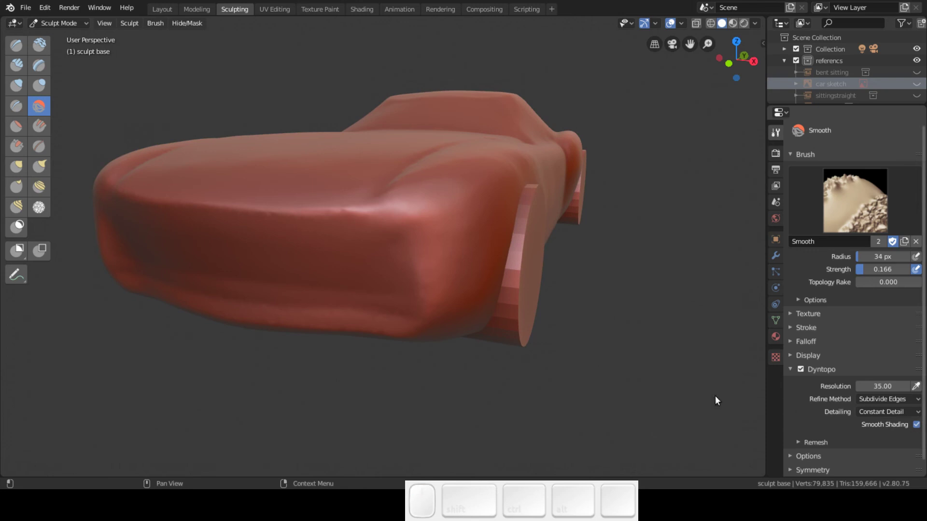
click(874, 426)
Step: Inflate the front corner of the nose ahead of the front wheel, down to its lower edge, with the 34 px Inflate brush
mouse_move(375, 226)
ctrl+middle_down()
mouse_move(350, 219)
mouse_move(361, 218)
ctrl+middle_up()
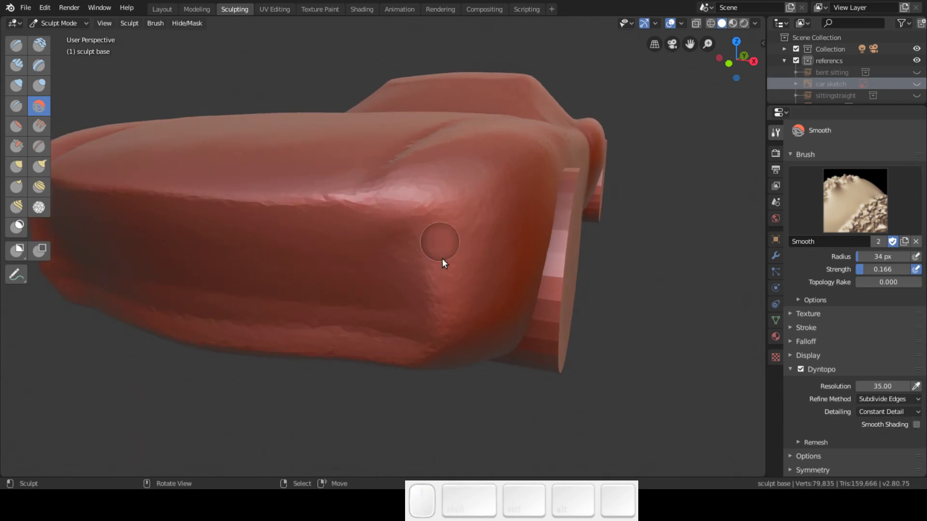
click(16, 85)
mouse_move(445, 238)
mouse_down()
mouse_move(447, 314)
mouse_move(436, 262)
mouse_move(443, 313)
mouse_move(424, 261)
mouse_up()
mouse_move(414, 227)
mouse_down()
mouse_move(442, 346)
mouse_move(447, 228)
mouse_move(453, 346)
mouse_move(456, 224)
mouse_move(459, 352)
mouse_move(471, 237)
mouse_move(459, 356)
mouse_move(473, 273)
mouse_up()
drag(486, 233, 462, 356)
drag(504, 220, 465, 370)
middle_drag(471, 283, 409, 232)
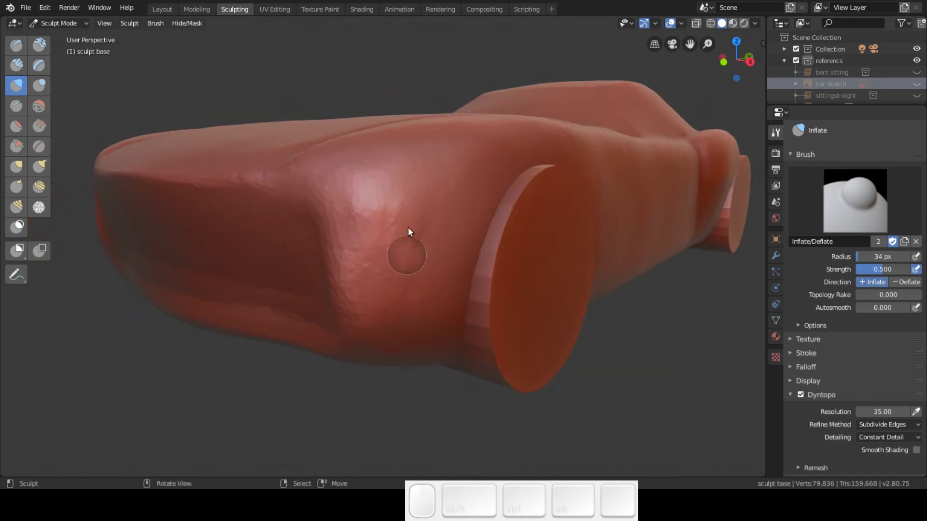
mouse_move(405, 352)
mouse_down()
mouse_move(441, 228)
mouse_move(436, 242)
mouse_up()
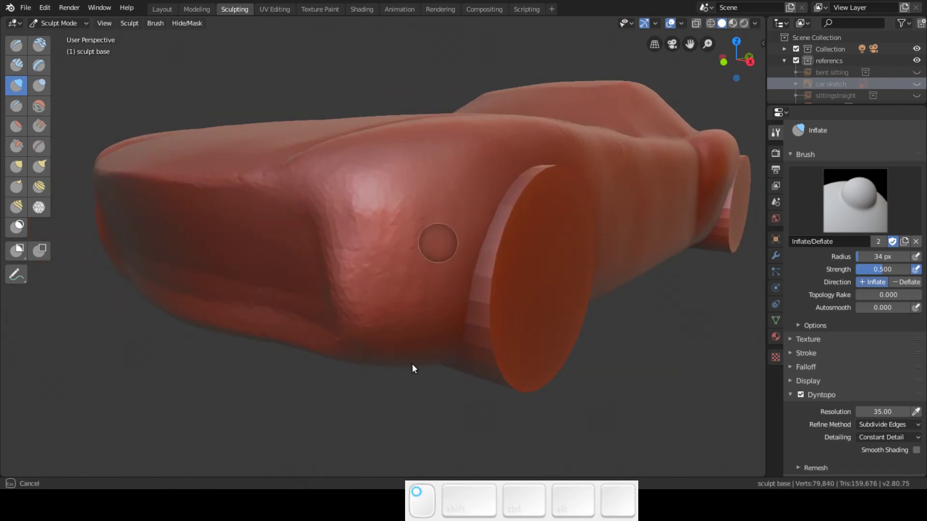
Step: Inflate a raised lip along the hood's front edge across the full width of the nose, above the grille recess
middle_drag(268, 227, 331, 228)
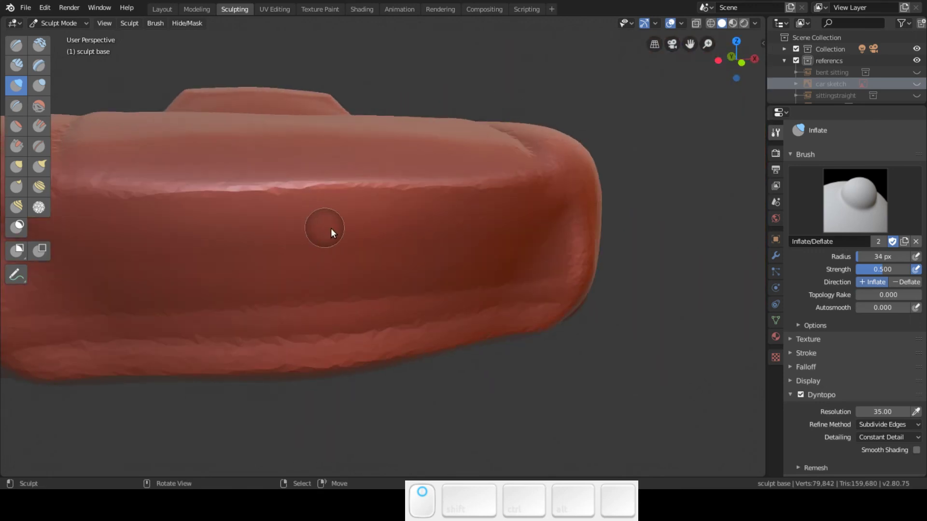
middle_drag(270, 223, 331, 194)
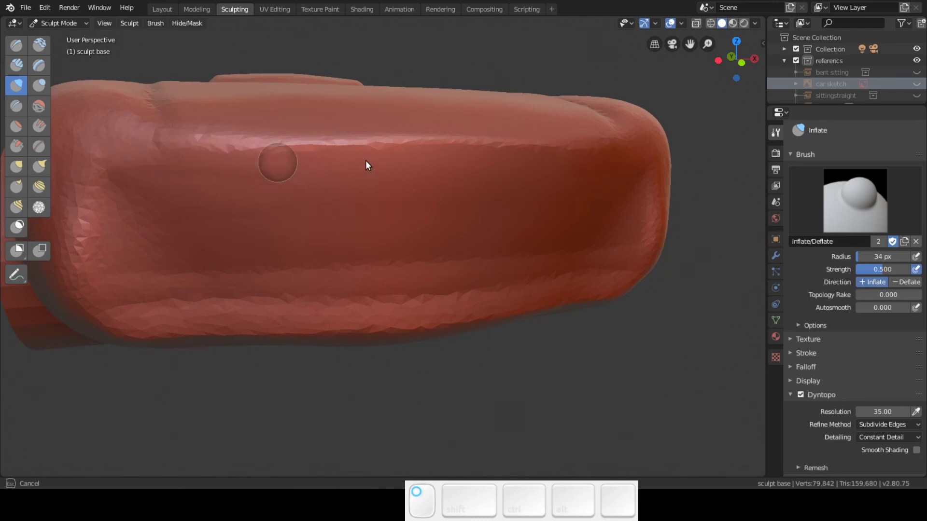
drag(584, 158, 613, 157)
mouse_move(92, 143)
mouse_down()
mouse_move(101, 134)
mouse_move(476, 161)
mouse_move(653, 153)
mouse_up()
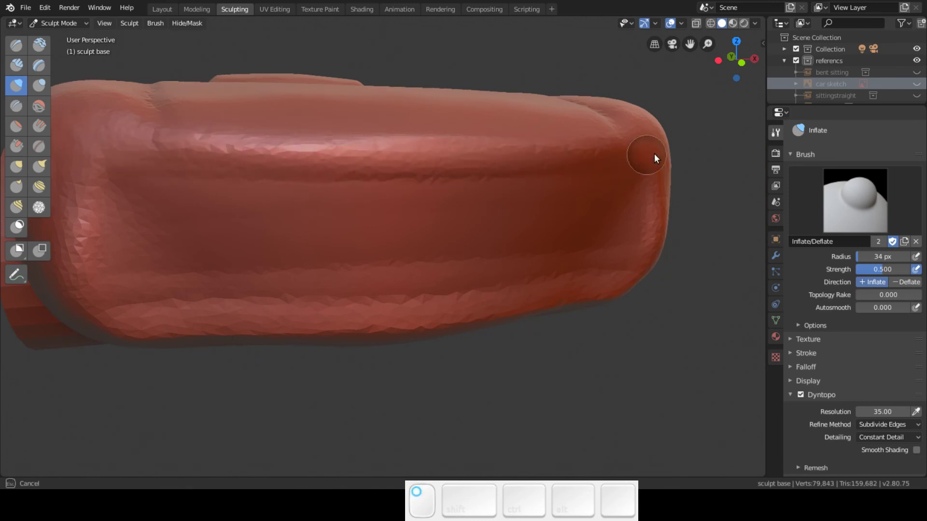
mouse_move(562, 172)
middle_down()
mouse_move(344, 174)
mouse_move(535, 168)
mouse_move(421, 170)
mouse_move(427, 163)
middle_up()
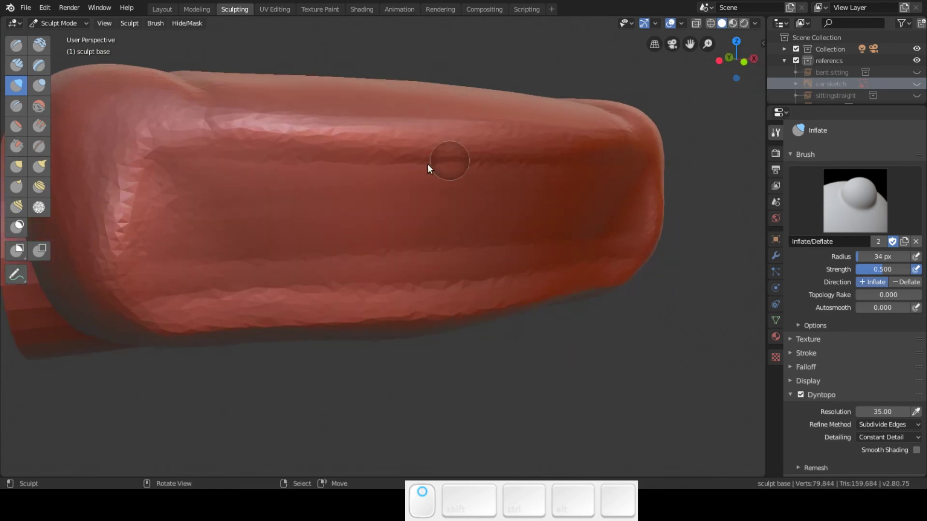
mouse_move(126, 119)
mouse_down()
mouse_move(349, 142)
mouse_move(624, 149)
mouse_move(615, 165)
mouse_up()
Step: Flatten the raised lip along the hood's front edge and the grille recess below it with the 34 px Flatten brush
mouse_move(615, 165)
middle_down()
mouse_move(528, 156)
mouse_move(546, 203)
mouse_move(585, 225)
mouse_move(721, 207)
mouse_move(627, 203)
middle_up()
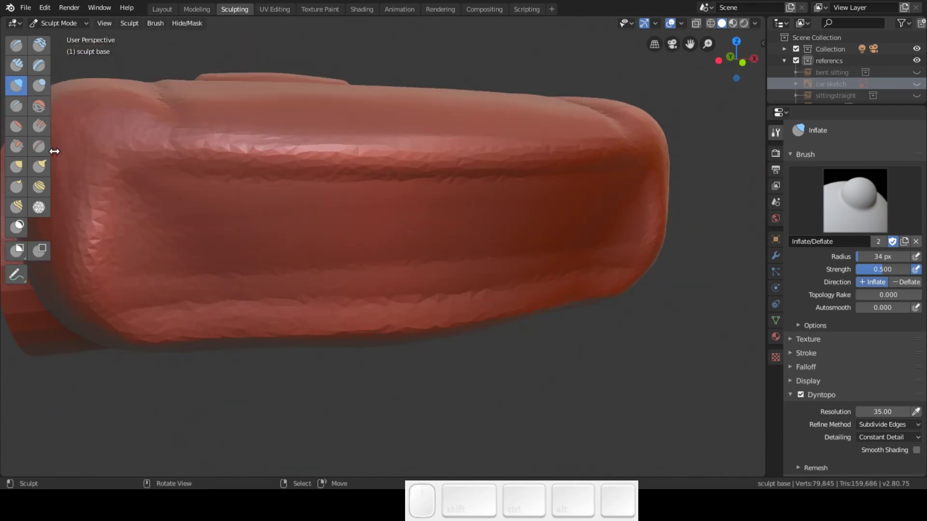
click(16, 126)
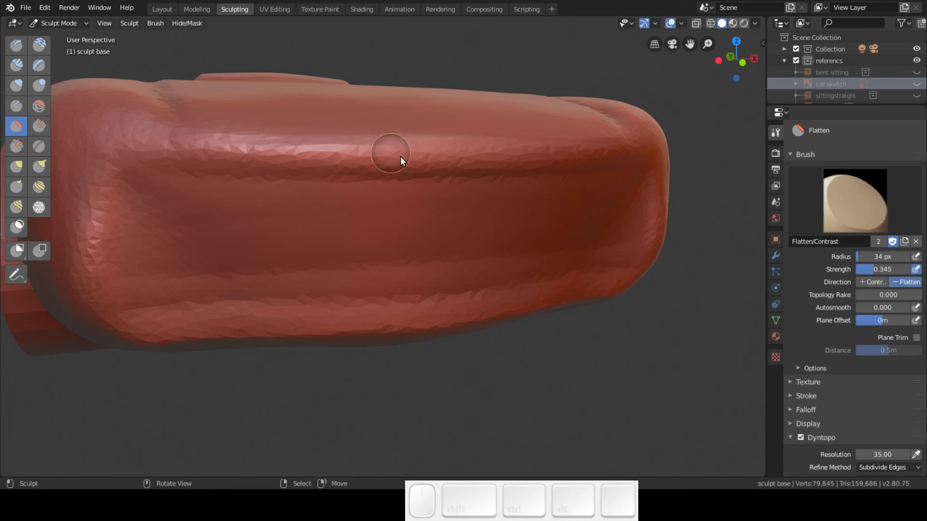
mouse_move(374, 161)
mouse_down()
mouse_move(656, 149)
mouse_move(292, 177)
mouse_move(647, 175)
mouse_move(198, 172)
mouse_move(627, 175)
mouse_move(238, 194)
mouse_move(636, 175)
mouse_up()
mouse_move(636, 175)
middle_down()
mouse_move(542, 174)
mouse_move(563, 174)
mouse_move(551, 175)
middle_up()
mouse_move(551, 175)
mouse_down()
mouse_move(444, 159)
mouse_move(497, 149)
mouse_move(314, 168)
mouse_move(490, 166)
mouse_move(486, 219)
mouse_move(519, 213)
mouse_move(546, 327)
mouse_move(518, 183)
mouse_move(546, 262)
mouse_move(527, 213)
mouse_move(543, 294)
mouse_move(512, 173)
mouse_move(531, 299)
mouse_move(540, 299)
mouse_move(517, 182)
mouse_move(542, 251)
mouse_move(539, 280)
mouse_move(528, 230)
mouse_move(528, 279)
mouse_up()
mouse_move(523, 225)
middle_down()
mouse_move(467, 206)
mouse_move(476, 227)
mouse_move(503, 209)
mouse_move(390, 169)
mouse_move(364, 219)
middle_up()
mouse_move(412, 262)
middle_down()
mouse_move(410, 233)
mouse_move(411, 261)
middle_up()
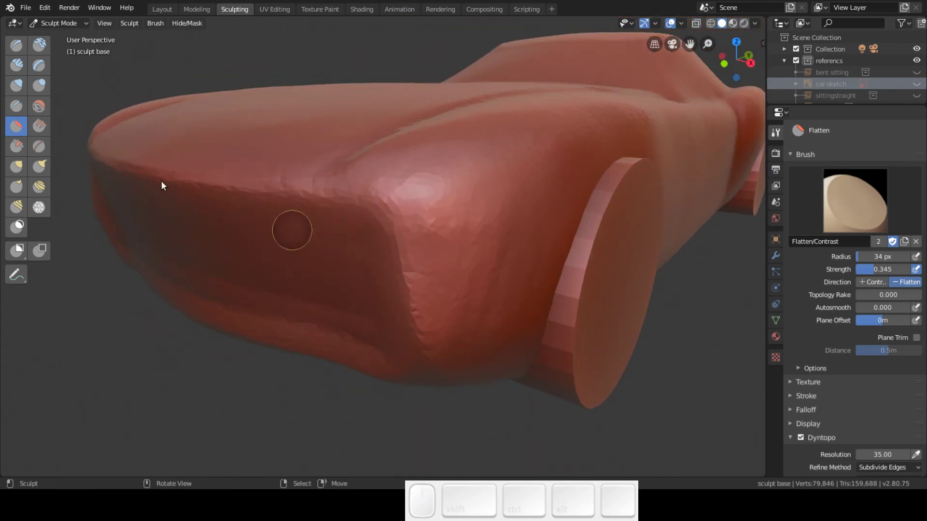
Step: Inflate the nose corner ahead of the front wheel and smooth the side edge of the grille recess
click(17, 85)
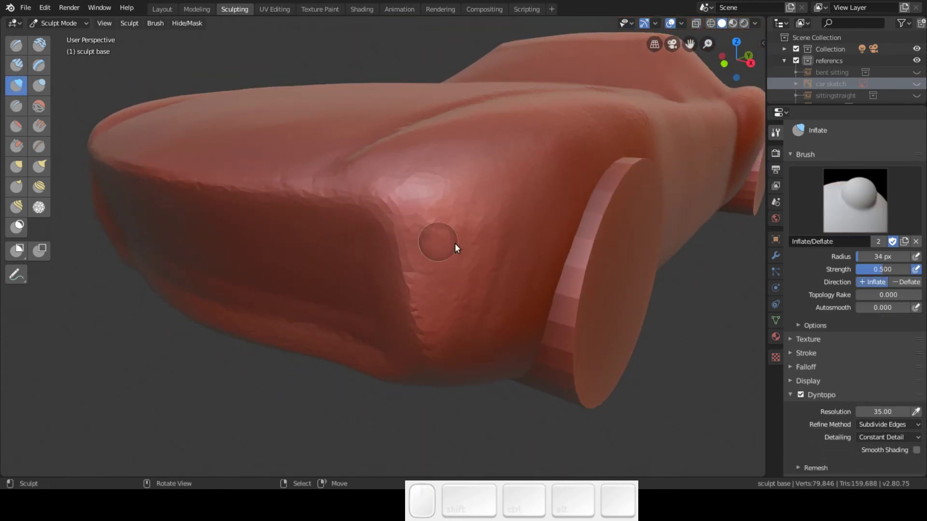
mouse_move(415, 208)
mouse_down()
mouse_move(433, 350)
mouse_move(418, 253)
mouse_move(447, 320)
mouse_move(446, 312)
mouse_move(408, 221)
mouse_move(437, 338)
mouse_move(428, 312)
mouse_move(438, 235)
mouse_move(452, 358)
mouse_move(456, 221)
mouse_move(455, 363)
mouse_move(472, 201)
mouse_move(476, 372)
mouse_move(499, 208)
mouse_move(491, 378)
mouse_up()
drag(505, 315, 485, 360)
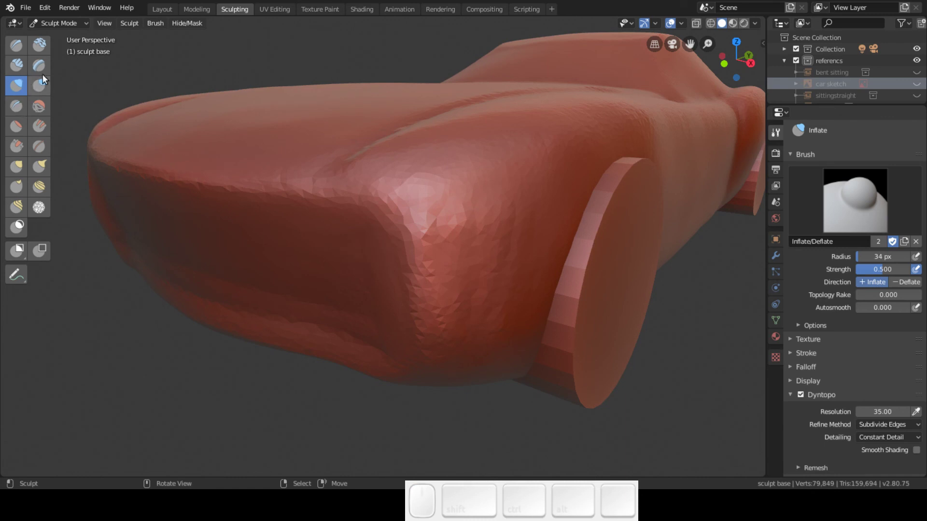
click(40, 47)
click(40, 108)
mouse_move(388, 250)
mouse_down()
mouse_move(422, 258)
mouse_move(442, 369)
mouse_move(428, 361)
mouse_move(440, 247)
mouse_move(451, 252)
mouse_move(472, 395)
mouse_move(491, 274)
mouse_move(516, 206)
mouse_move(527, 260)
mouse_move(517, 314)
mouse_move(456, 314)
mouse_move(451, 341)
mouse_move(430, 325)
mouse_up()
mouse_move(430, 325)
middle_down()
mouse_move(493, 243)
mouse_move(445, 234)
mouse_move(496, 226)
mouse_move(492, 242)
mouse_move(462, 256)
mouse_move(469, 261)
mouse_move(613, 250)
mouse_move(542, 245)
mouse_move(549, 227)
mouse_move(568, 230)
mouse_move(594, 269)
mouse_move(544, 218)
mouse_move(621, 202)
mouse_move(531, 220)
middle_up()
Step: Scrape the hood's front edge across the width of the nose with the 34 px Scrape brush
click(16, 126)
middle_drag(291, 217, 451, 244)
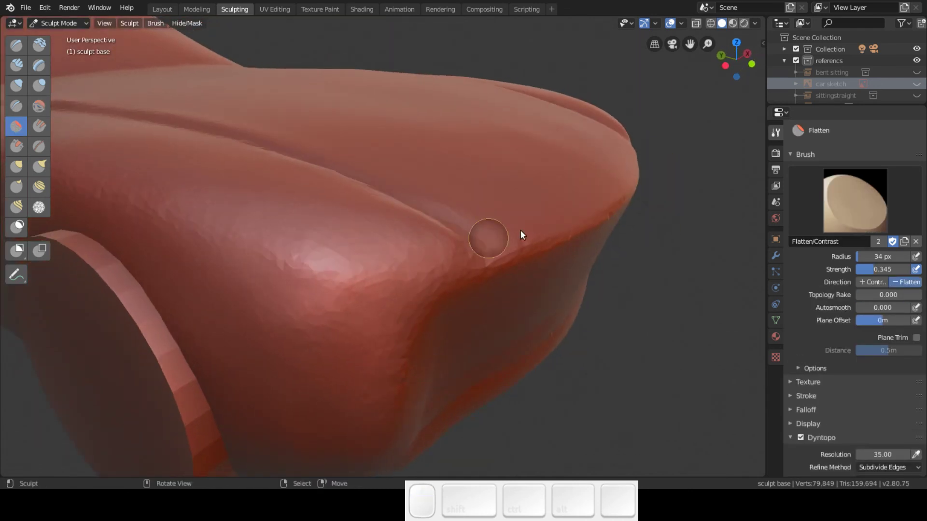
middle_drag(520, 230, 473, 247)
click(16, 146)
mouse_move(360, 295)
mouse_down()
mouse_move(615, 215)
mouse_move(525, 257)
mouse_move(354, 297)
mouse_move(553, 234)
mouse_move(635, 187)
mouse_move(473, 268)
mouse_move(379, 288)
mouse_move(647, 178)
mouse_move(361, 278)
mouse_move(627, 165)
mouse_up()
mouse_move(627, 165)
middle_down()
mouse_move(491, 172)
mouse_move(455, 164)
mouse_move(570, 162)
mouse_move(534, 157)
mouse_move(520, 202)
mouse_move(525, 219)
mouse_move(518, 198)
middle_up()
mouse_move(369, 247)
mouse_down()
mouse_move(107, 230)
mouse_move(509, 227)
mouse_move(703, 196)
mouse_move(506, 248)
mouse_up()
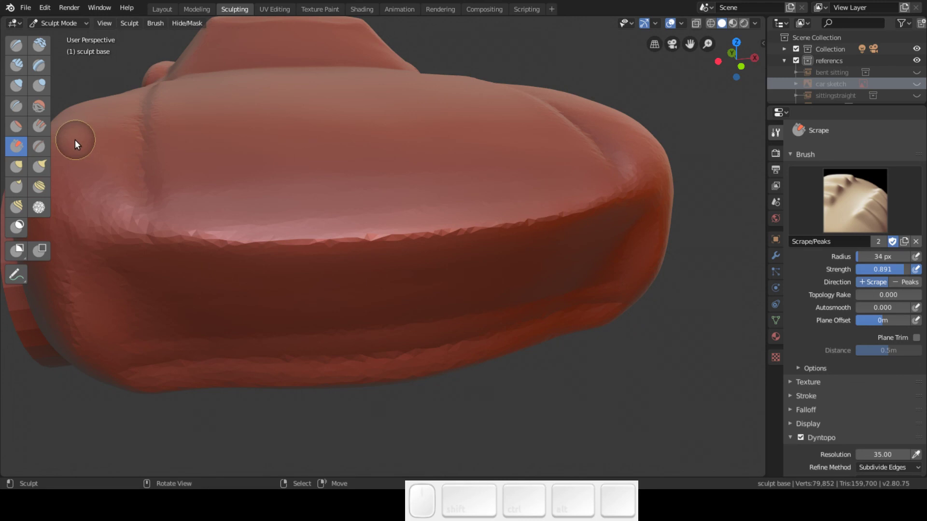
Step: Switch to the Pinch brush and set its stroke method to Curve
click(39, 146)
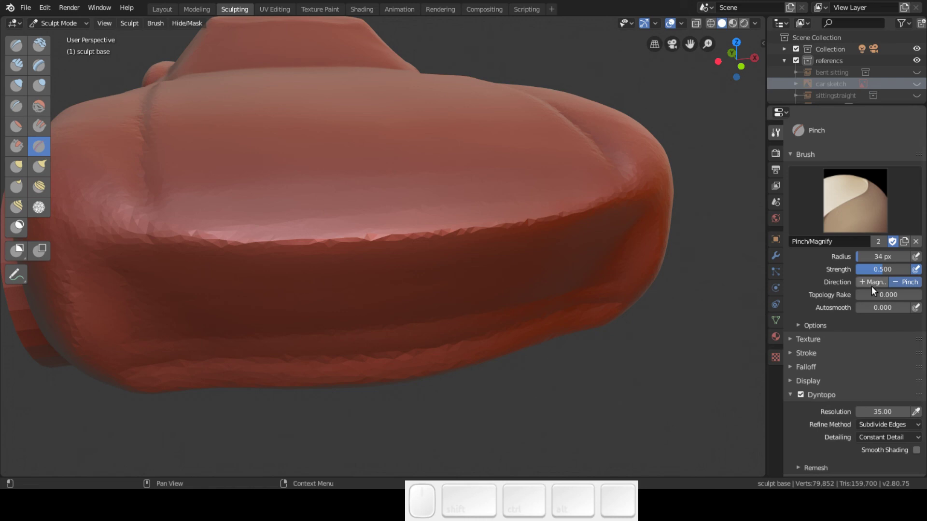
click(776, 356)
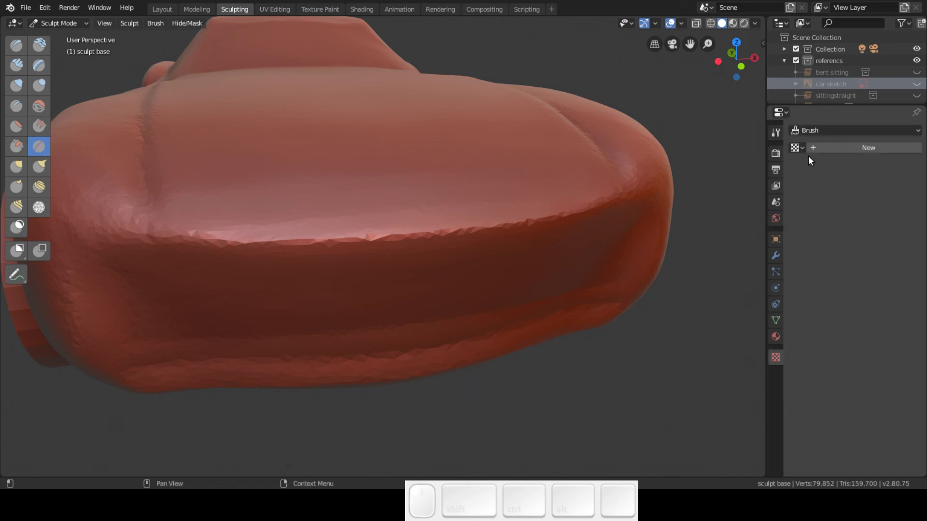
click(776, 133)
click(791, 357)
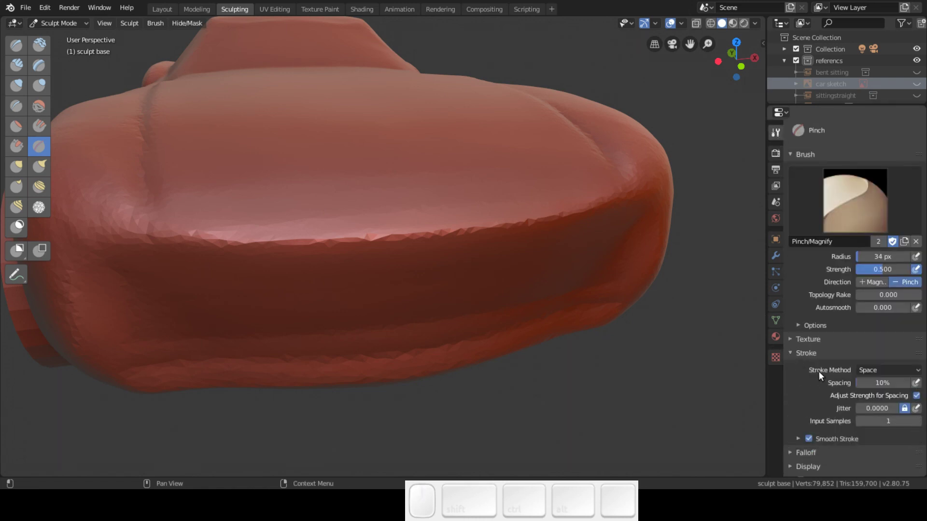
click(867, 370)
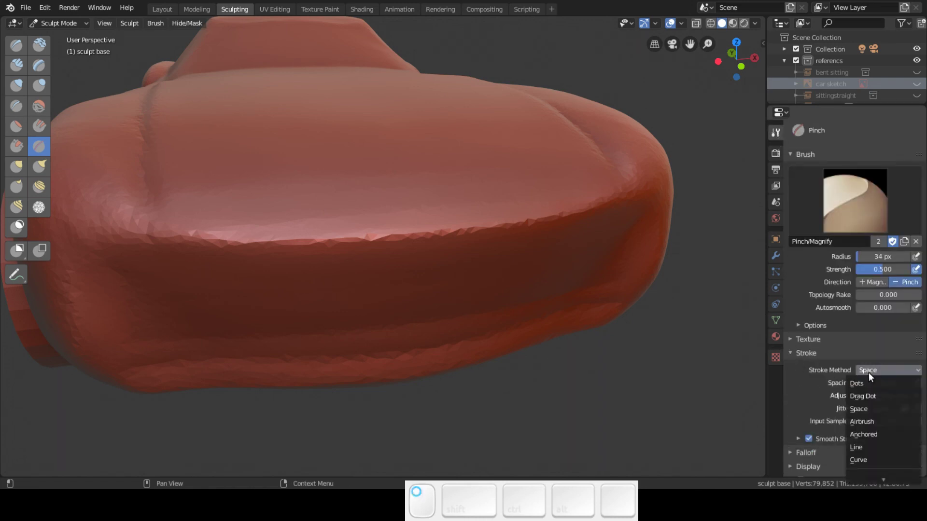
click(859, 459)
Step: Lay a paint curve along the hood's front edge from the nose's centre to one corner, adjusting its handles to the edge
mouse_move(616, 319)
middle_down()
mouse_move(478, 193)
mouse_move(472, 197)
middle_up()
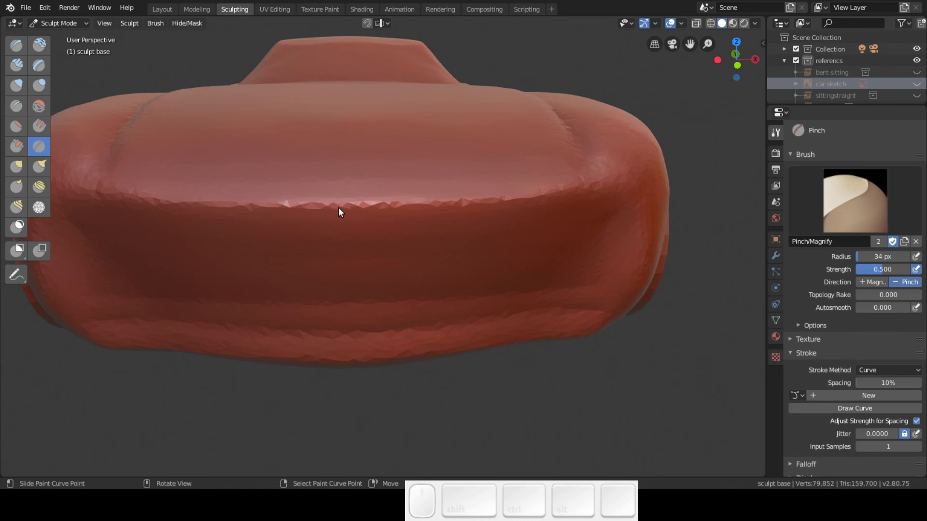
key(ctrl)
ctrl+click(589, 188)
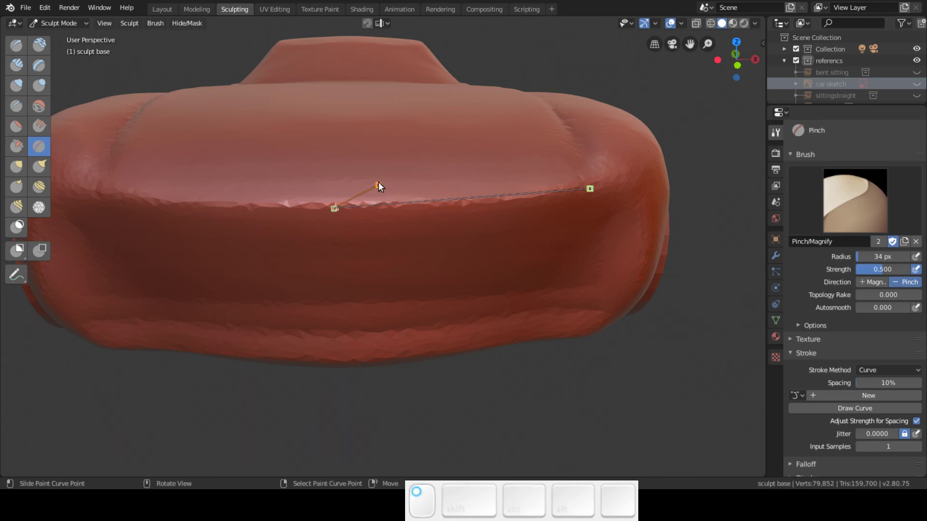
drag(334, 211, 322, 220)
drag(398, 221, 453, 207)
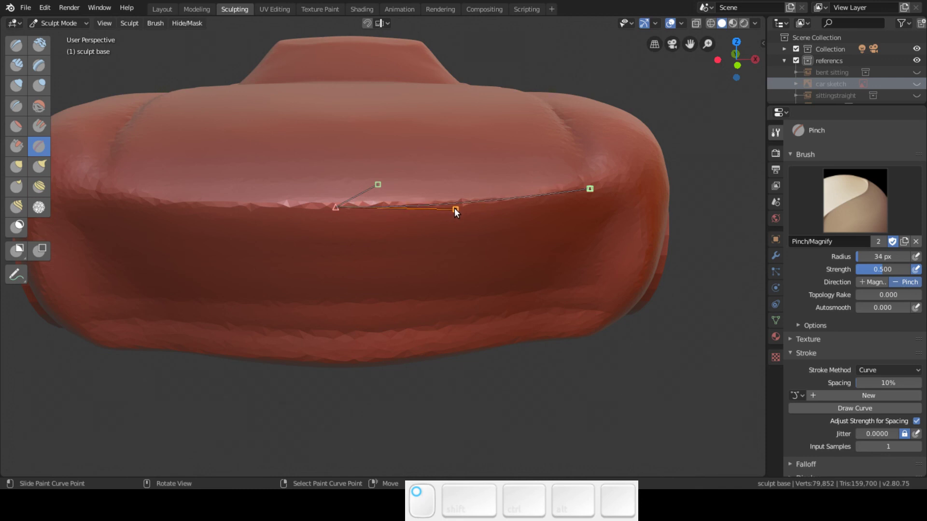
mouse_move(591, 189)
mouse_down()
mouse_move(603, 196)
mouse_move(586, 186)
mouse_up()
drag(336, 207, 337, 209)
Step: Set the Pinch brush's radius to 29 px
key(f)
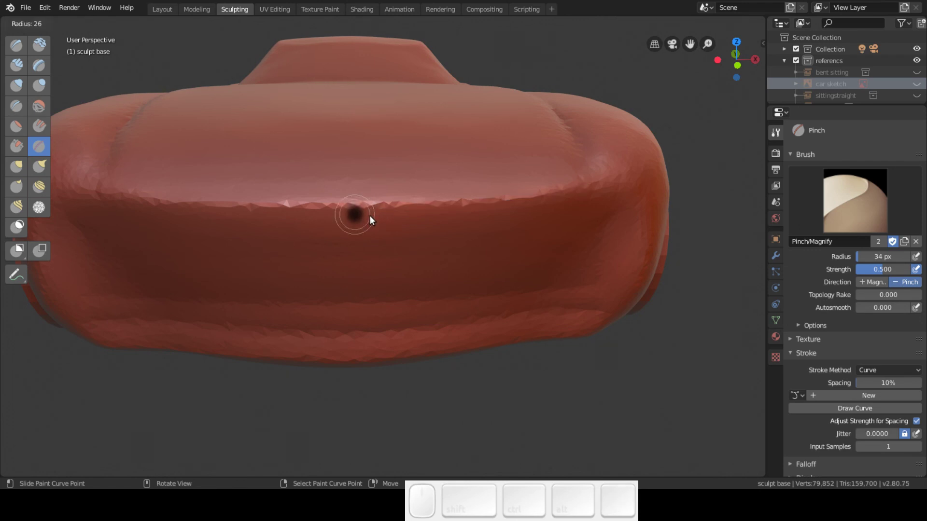
click(359, 207)
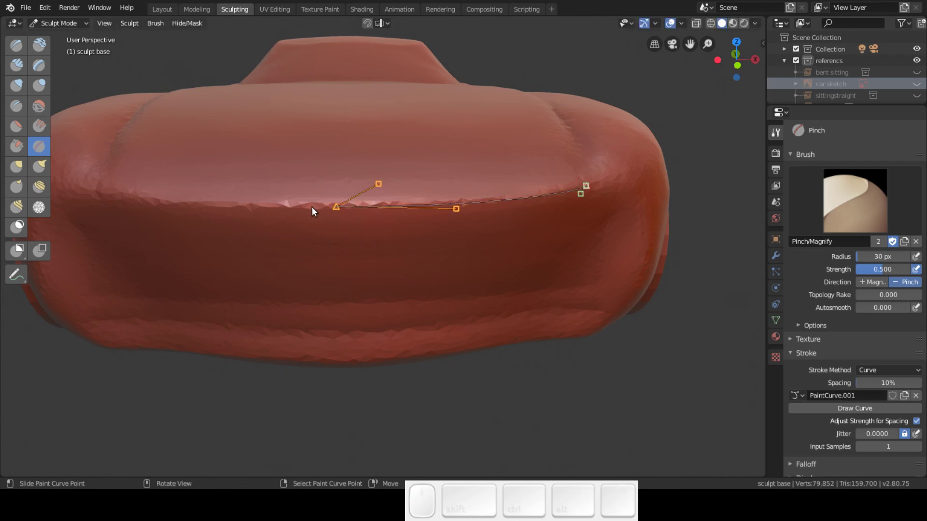
key(f)
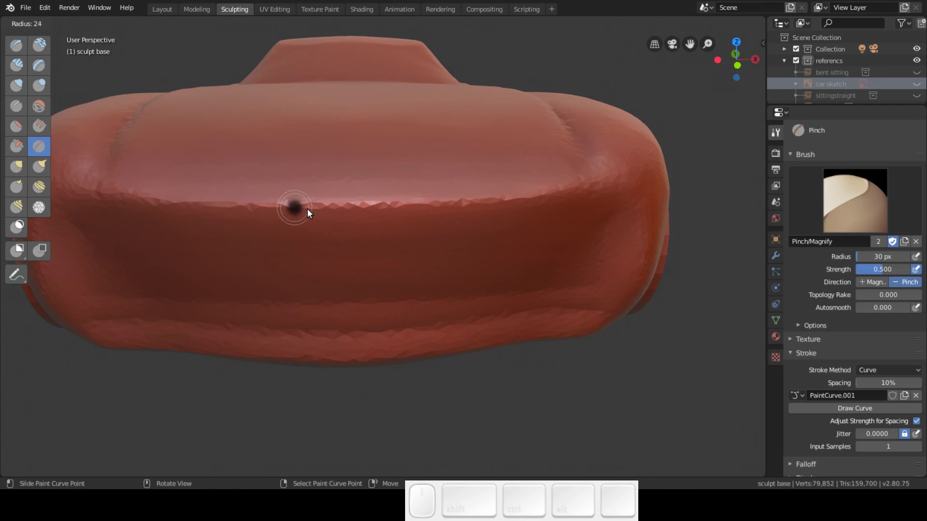
click(305, 209)
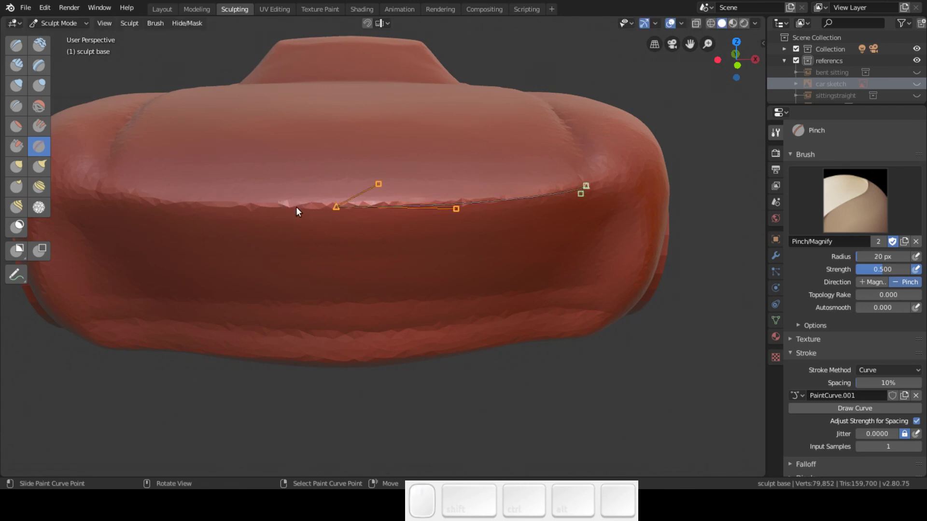
key(f)
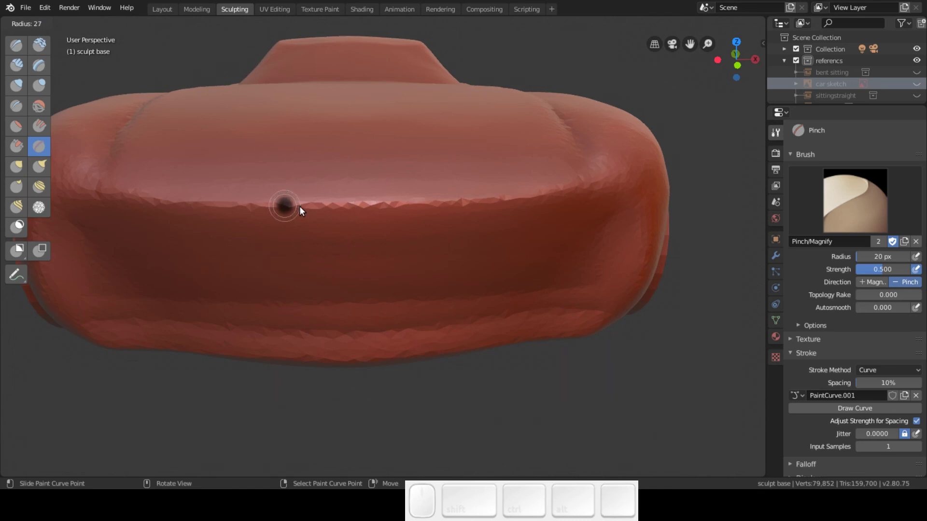
click(301, 208)
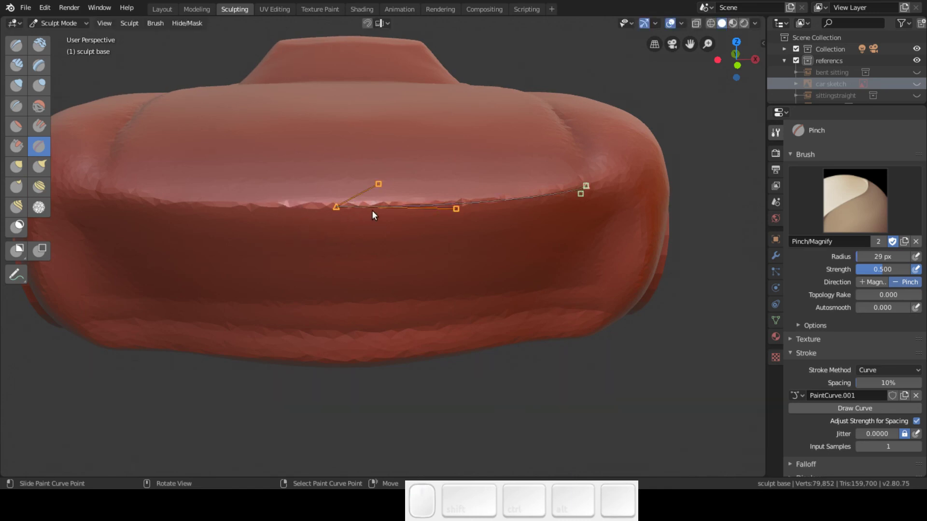
Step: Pinch the hood's front edge into a crisp line by applying the brush repeatedly along the paint curve
click(401, 205)
click(401, 204)
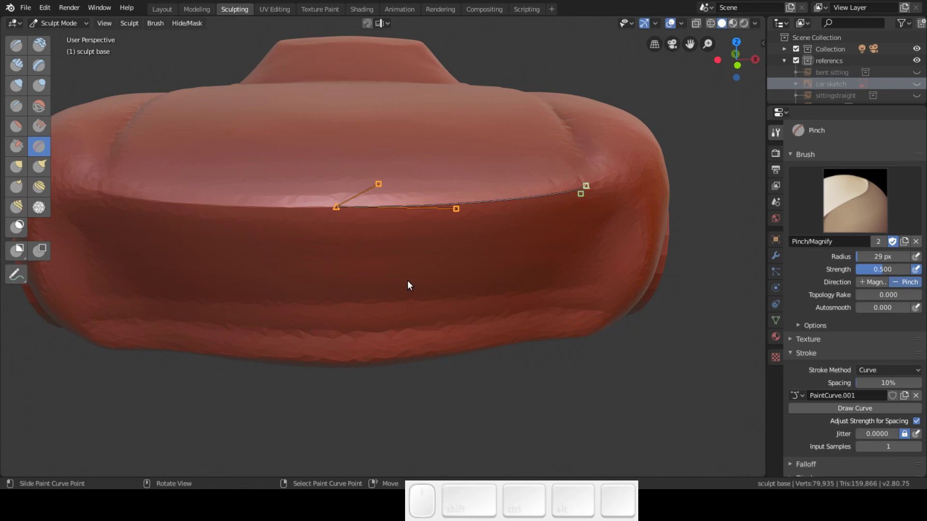
key(Print)
key(Print)
key(Print)
key(Print)
mouse_move(365, 256)
middle_down()
mouse_move(312, 227)
mouse_move(294, 260)
mouse_move(399, 260)
mouse_move(387, 260)
middle_up()
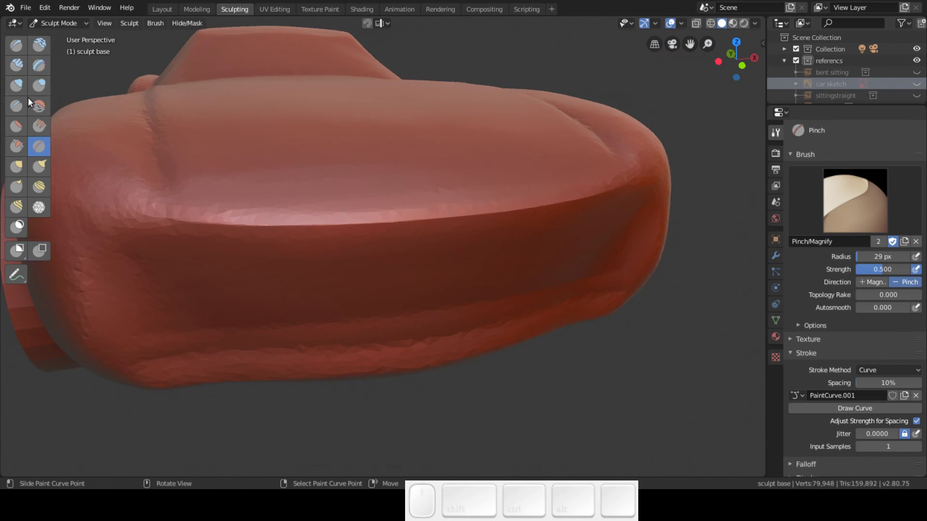
Step: Smooth the hood surface around its pinched front edge with the 29 px Smooth brush
click(49, 107)
mouse_move(480, 232)
middle_down()
mouse_move(507, 306)
mouse_move(542, 294)
middle_up()
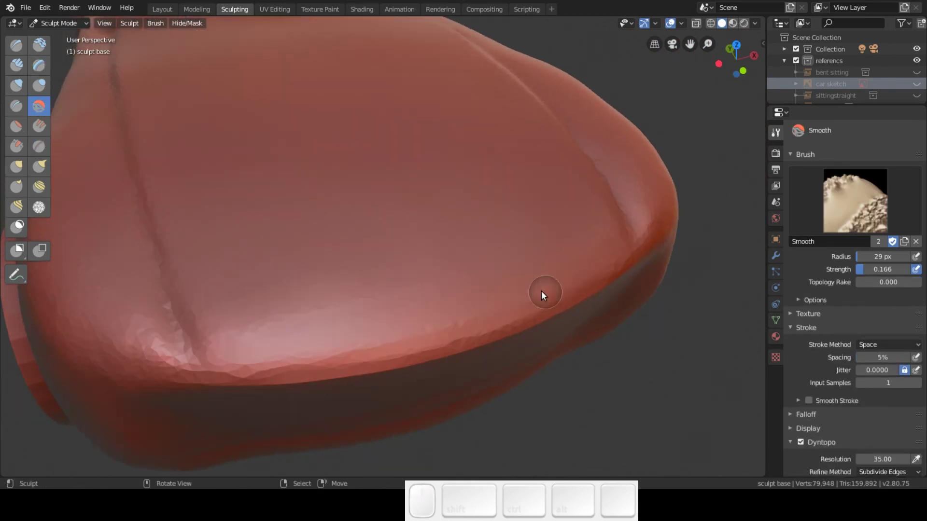
mouse_move(452, 336)
mouse_down()
mouse_move(476, 335)
mouse_move(588, 281)
mouse_move(599, 265)
mouse_move(500, 324)
mouse_move(609, 263)
mouse_move(437, 343)
mouse_move(559, 278)
mouse_move(406, 333)
mouse_move(606, 254)
mouse_move(615, 267)
mouse_move(598, 271)
mouse_move(585, 259)
mouse_move(513, 304)
mouse_move(408, 327)
mouse_move(497, 263)
mouse_up()
mouse_move(497, 263)
middle_down()
mouse_move(478, 234)
mouse_move(497, 261)
mouse_move(548, 249)
mouse_move(526, 229)
middle_up()
mouse_move(499, 175)
mouse_down()
mouse_move(502, 164)
mouse_move(516, 165)
mouse_move(308, 161)
mouse_move(592, 161)
mouse_up()
mouse_move(591, 161)
middle_down()
mouse_move(511, 154)
mouse_move(467, 198)
mouse_move(430, 211)
mouse_move(419, 227)
mouse_move(482, 219)
mouse_move(466, 206)
mouse_move(471, 190)
mouse_move(445, 233)
mouse_move(447, 211)
middle_up()
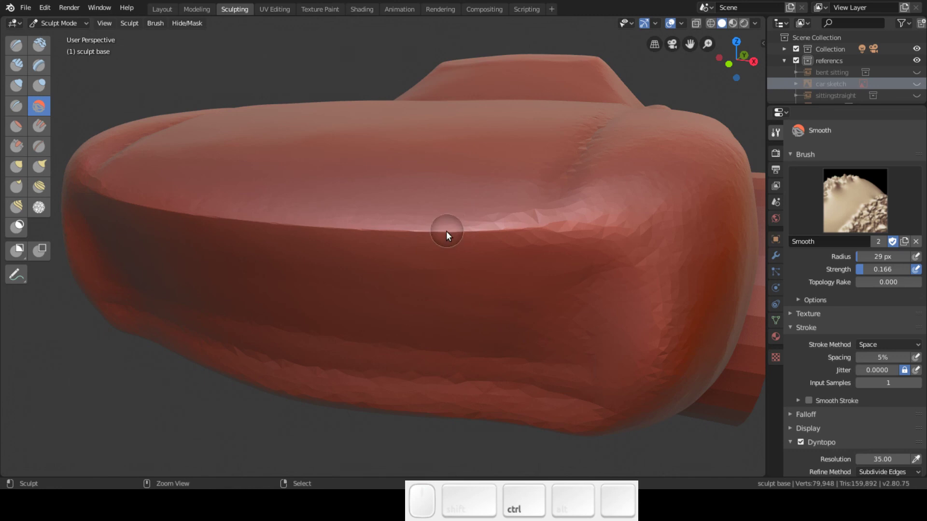
Step: Examine the hood's front edge, grille recess and nose corners from the front, from low down and from both sides
ctrl+middle_drag(454, 304, 458, 343)
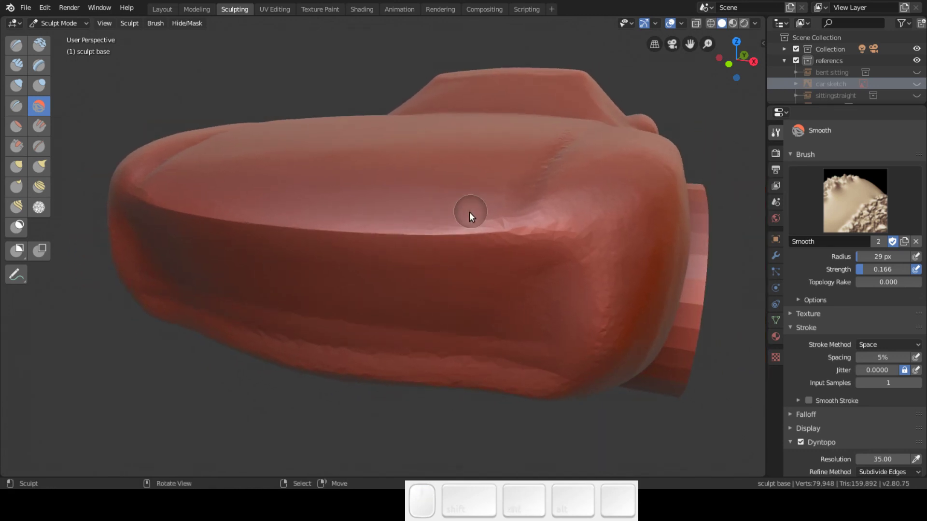
mouse_move(429, 261)
middle_down()
mouse_move(599, 251)
mouse_move(548, 262)
mouse_move(540, 253)
middle_up()
mouse_move(505, 252)
middle_down()
mouse_move(348, 260)
mouse_move(352, 247)
mouse_move(459, 227)
mouse_move(547, 234)
middle_up()
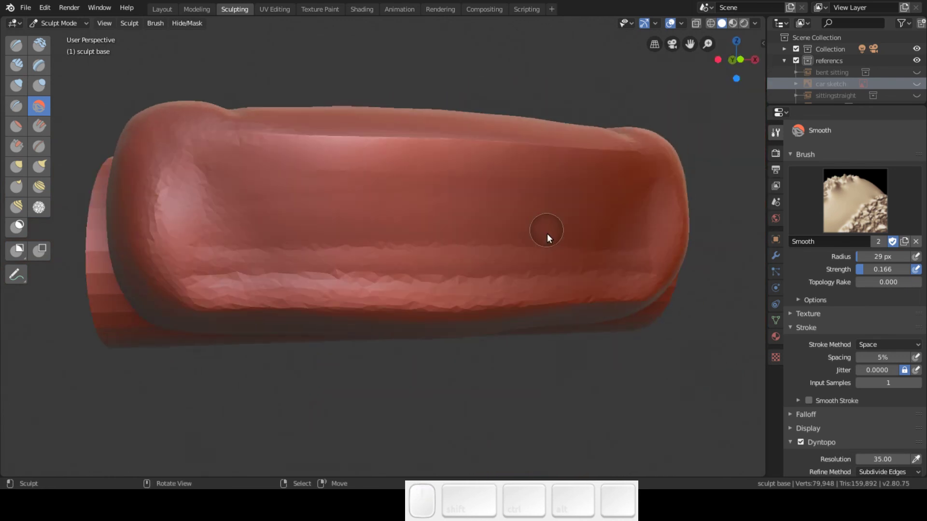
mouse_move(502, 285)
middle_down()
mouse_move(380, 331)
mouse_move(403, 352)
mouse_move(407, 380)
mouse_move(383, 314)
mouse_move(349, 306)
mouse_move(335, 331)
mouse_move(369, 299)
middle_up()
scroll(459, 306, down, 3)
mouse_move(458, 301)
middle_down()
mouse_move(519, 300)
mouse_move(462, 262)
mouse_move(452, 268)
mouse_move(507, 239)
mouse_move(497, 275)
mouse_move(503, 314)
mouse_move(497, 298)
mouse_move(474, 317)
middle_up()
middle_drag(530, 265, 480, 269)
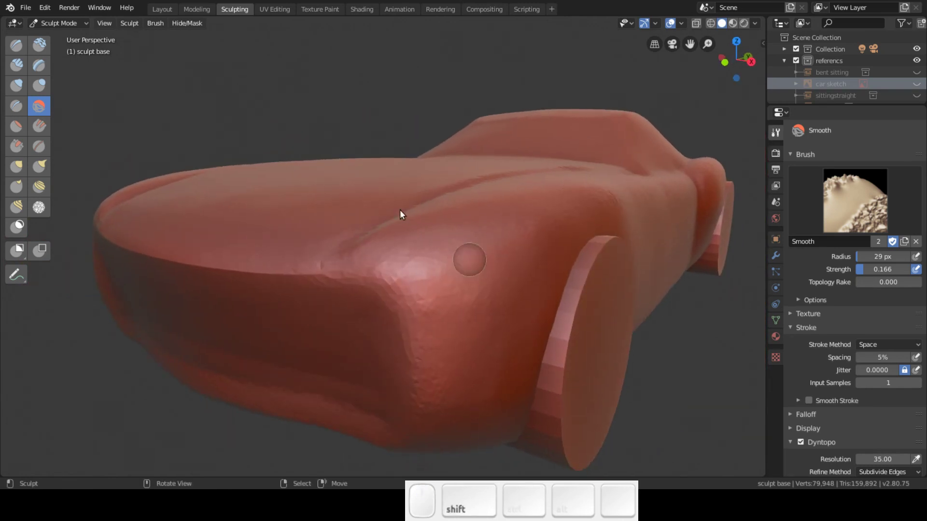
Step: Save the project as livestreamstage3.blend in the sculpting folder
click(28, 10)
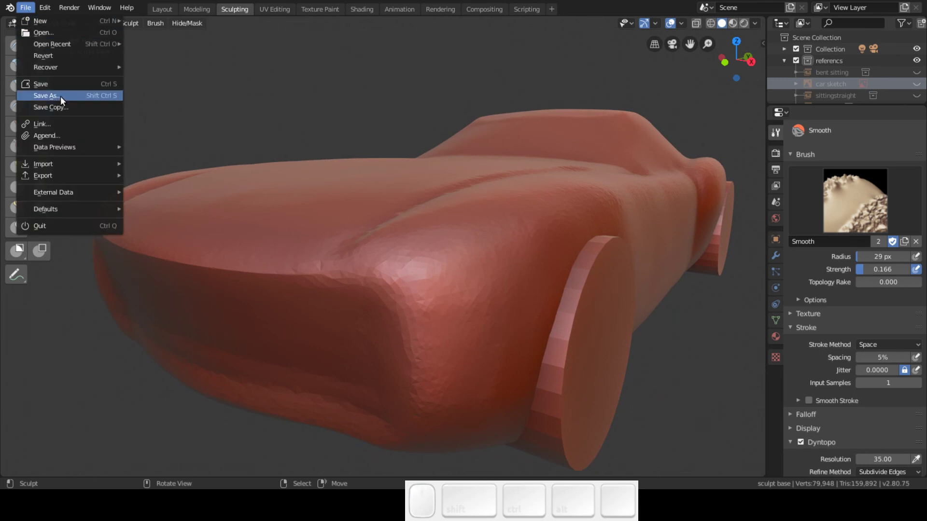
click(60, 96)
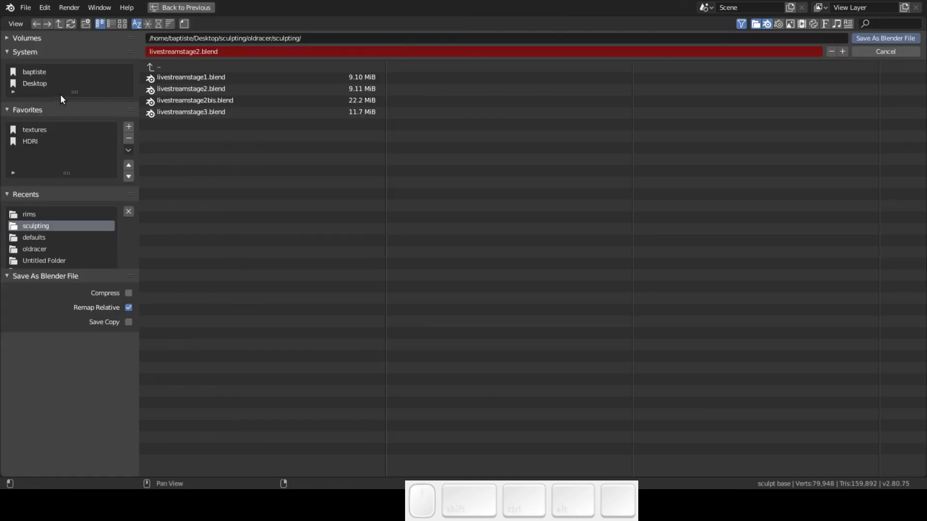
click(189, 111)
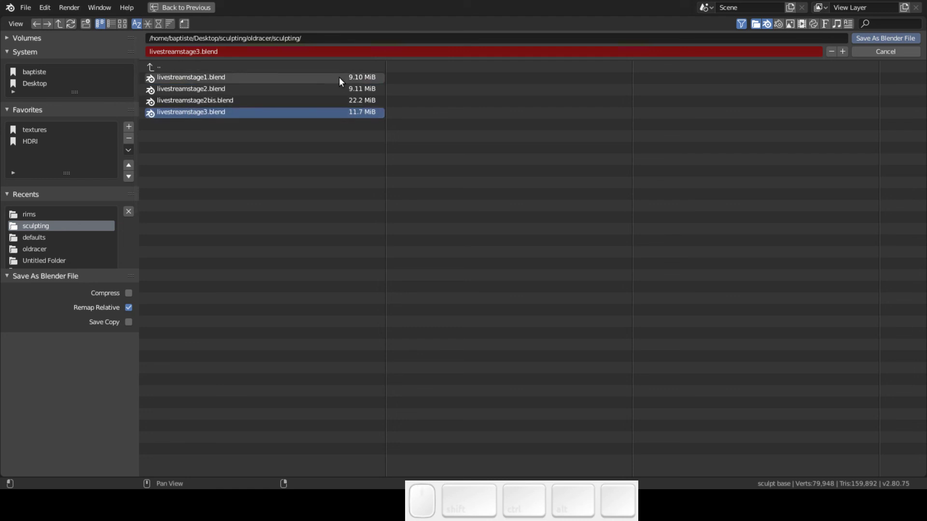
click(863, 38)
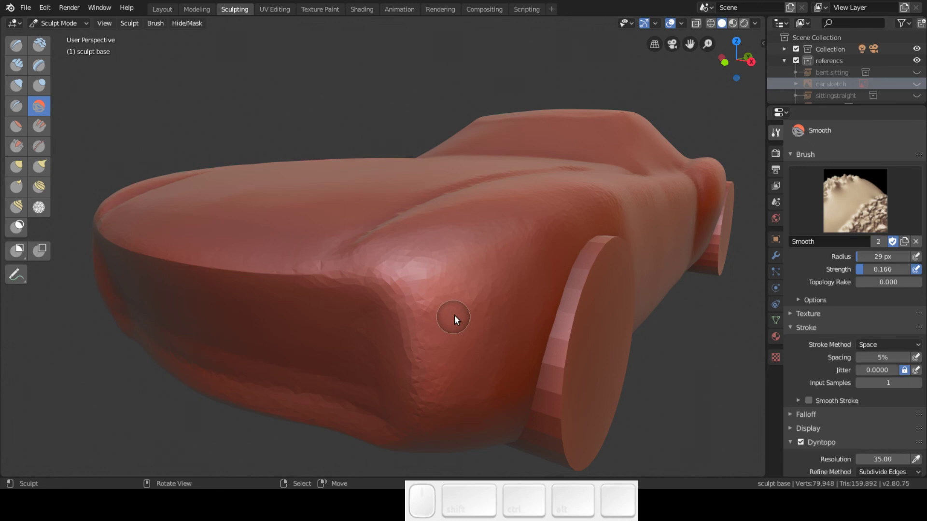
mouse_move(592, 192)
shift+middle_down()
mouse_move(492, 148)
mouse_move(457, 194)
mouse_move(471, 200)
shift+middle_up()
mouse_move(485, 248)
ctrl+middle_down()
mouse_move(493, 296)
mouse_move(407, 291)
mouse_move(351, 313)
mouse_move(336, 306)
mouse_move(449, 284)
mouse_move(487, 299)
mouse_move(462, 334)
mouse_move(483, 286)
mouse_move(514, 256)
mouse_move(544, 244)
mouse_move(617, 261)
ctrl+middle_up()
mouse_move(492, 281)
middle_down()
mouse_move(542, 317)
mouse_move(579, 274)
mouse_move(399, 284)
mouse_move(406, 276)
mouse_move(434, 280)
mouse_move(433, 288)
mouse_move(436, 261)
mouse_move(430, 267)
mouse_move(478, 312)
mouse_move(477, 278)
middle_up()
scroll(422, 264, up, 4)
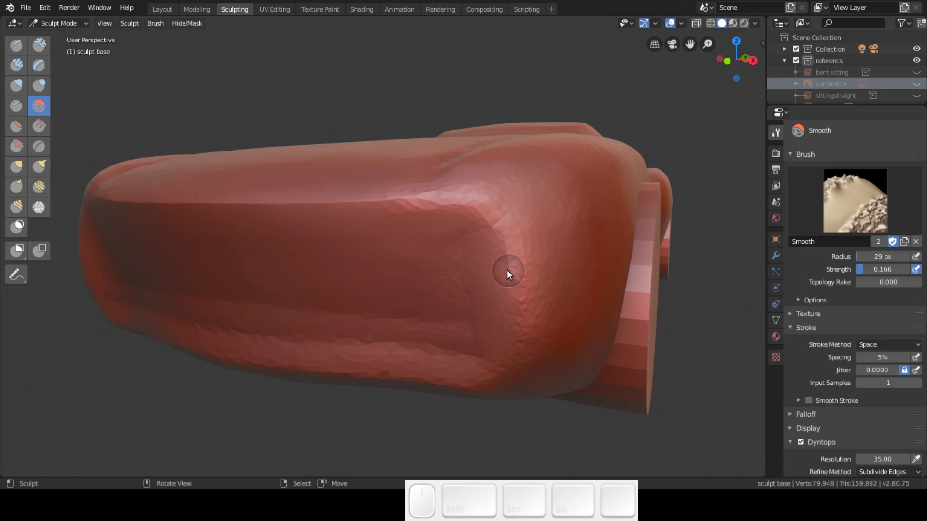
mouse_move(503, 283)
ctrl+middle_down()
mouse_move(486, 252)
mouse_move(490, 299)
mouse_move(467, 289)
mouse_move(492, 285)
mouse_move(479, 298)
ctrl+middle_up()
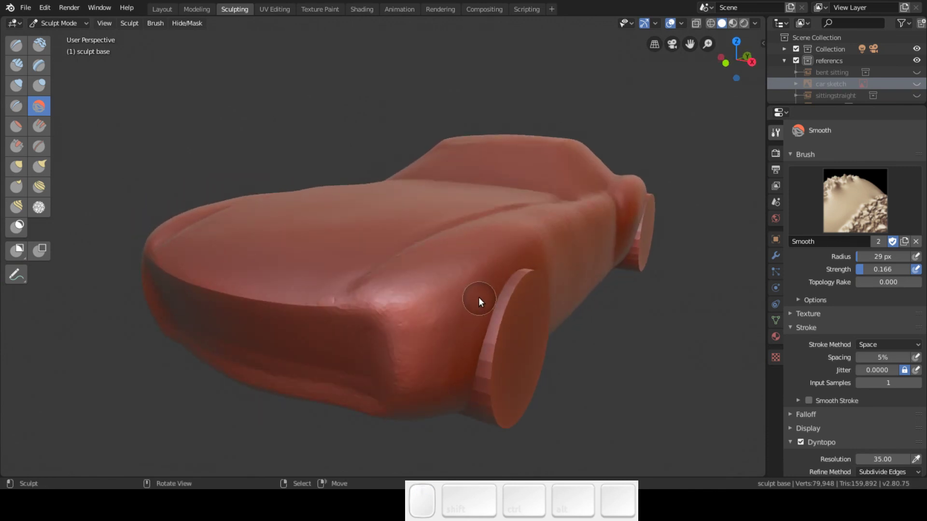